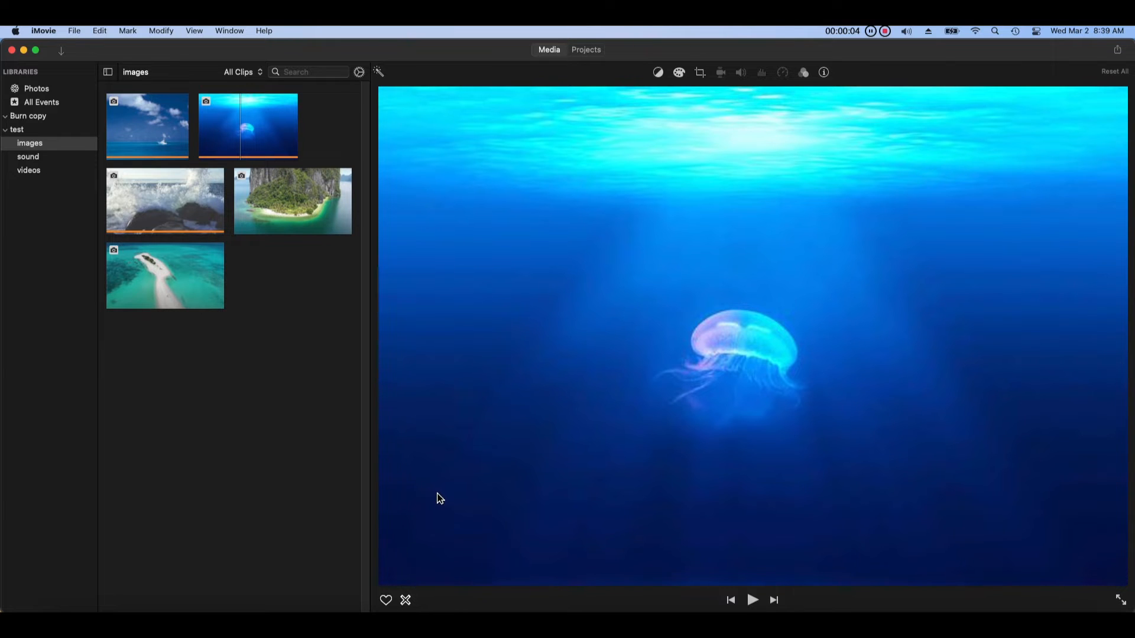
# Show the overview of all projects and return to the media view
pyautogui.click(586, 52)
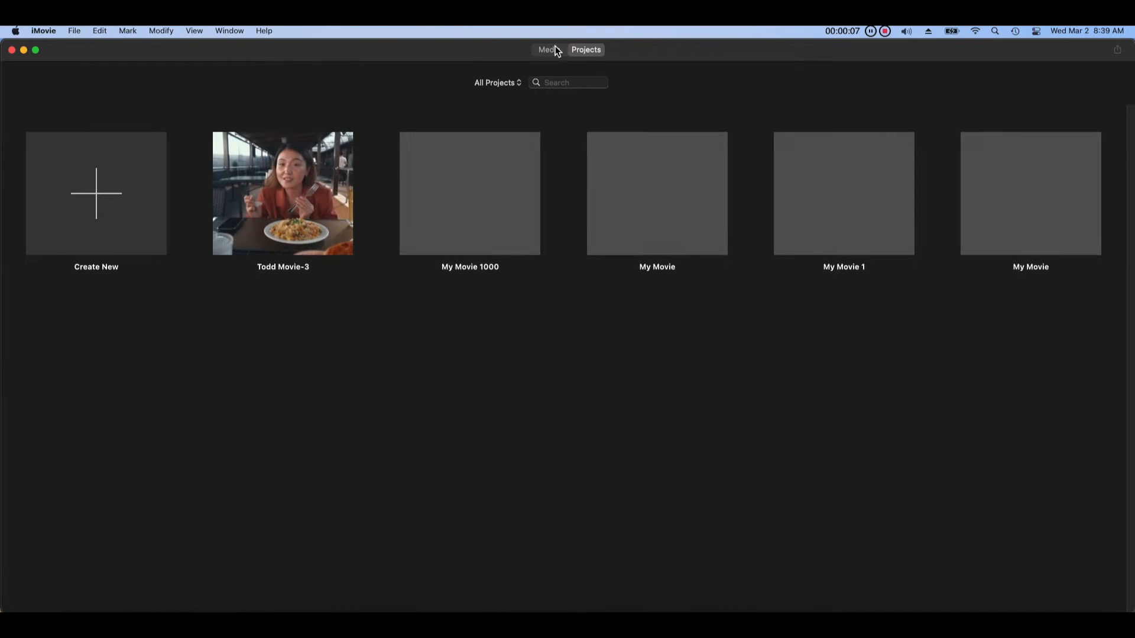
pyautogui.click(554, 50)
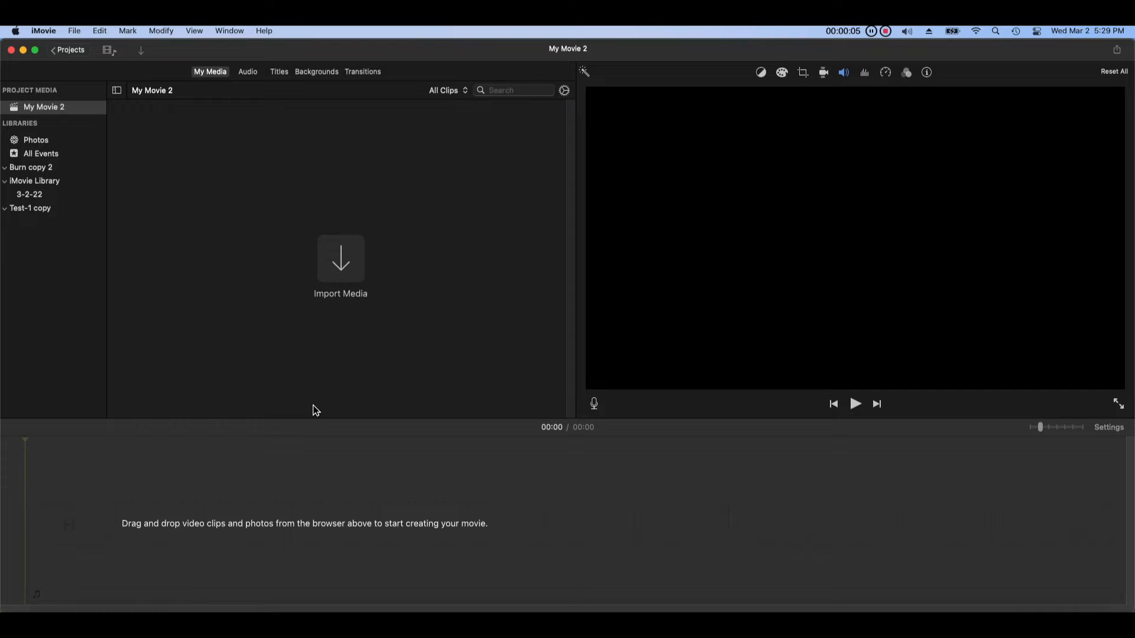
# Leave the new project, keeping the name My Movie 2, and switch to the media libraries
pyautogui.click(73, 53)
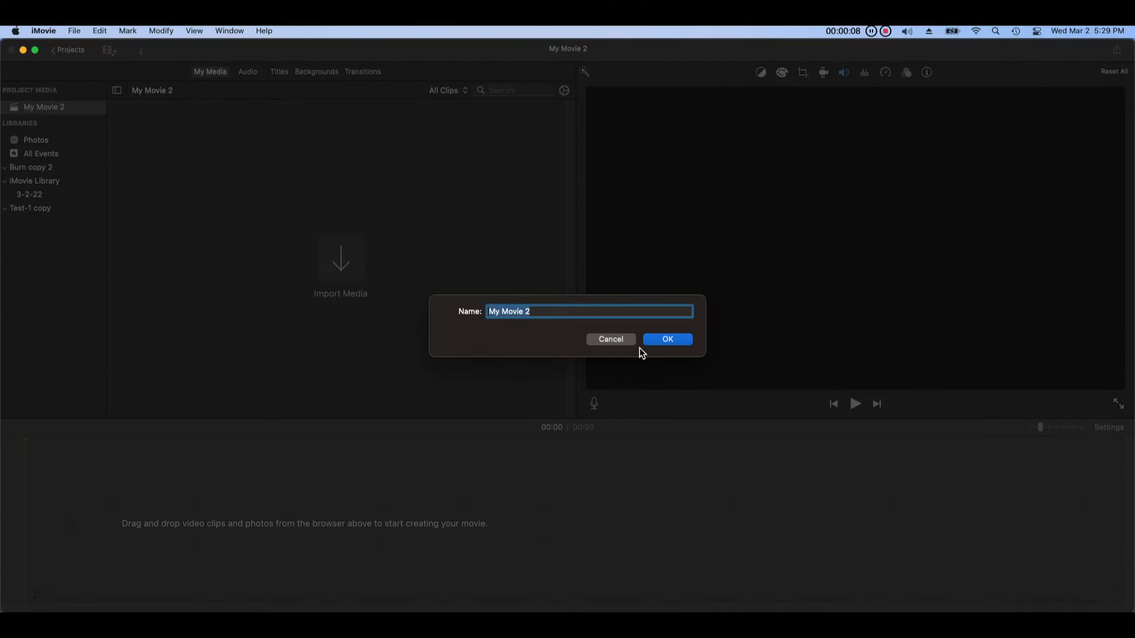
pyautogui.click(656, 341)
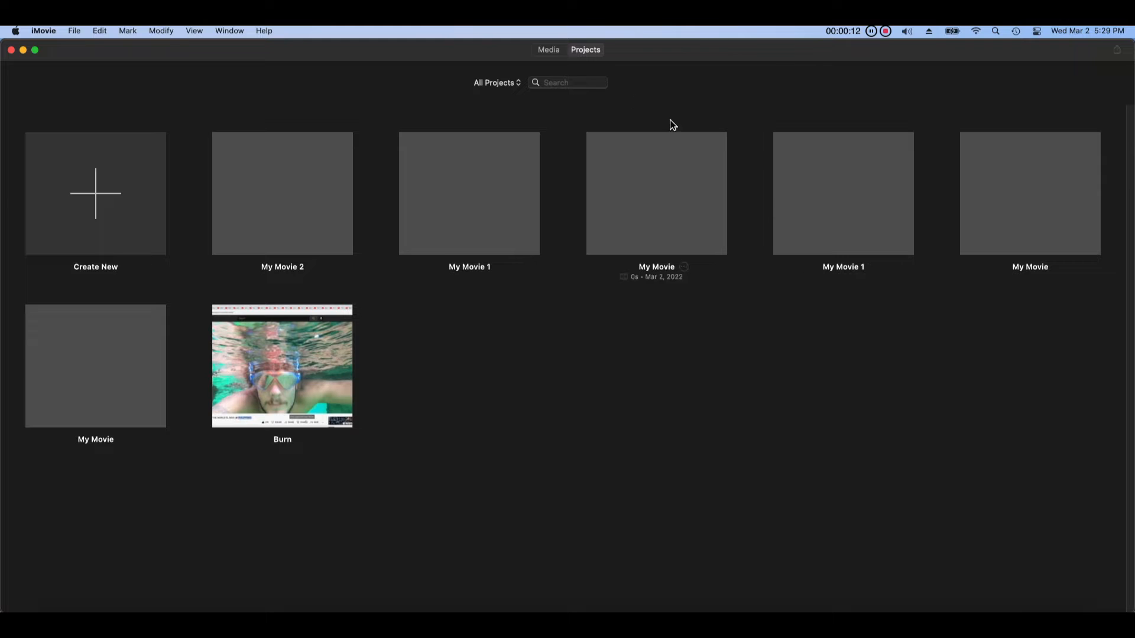
pyautogui.click(559, 53)
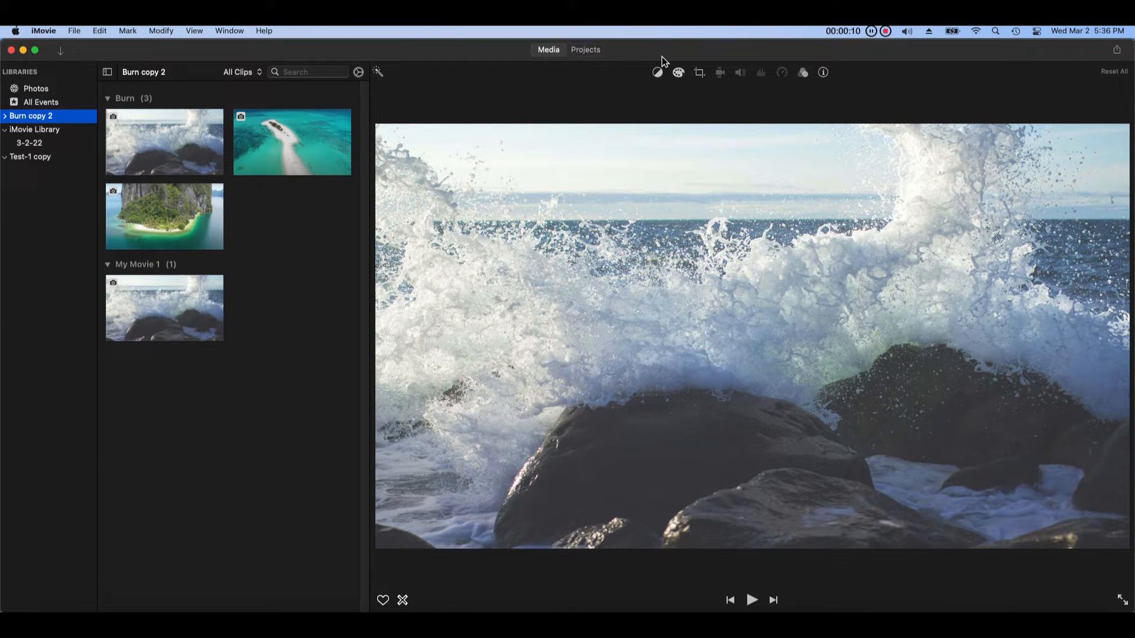
# Delete the empty My Movie project dated Mar 2, 2022 from the projects overview
pyautogui.click(594, 55)
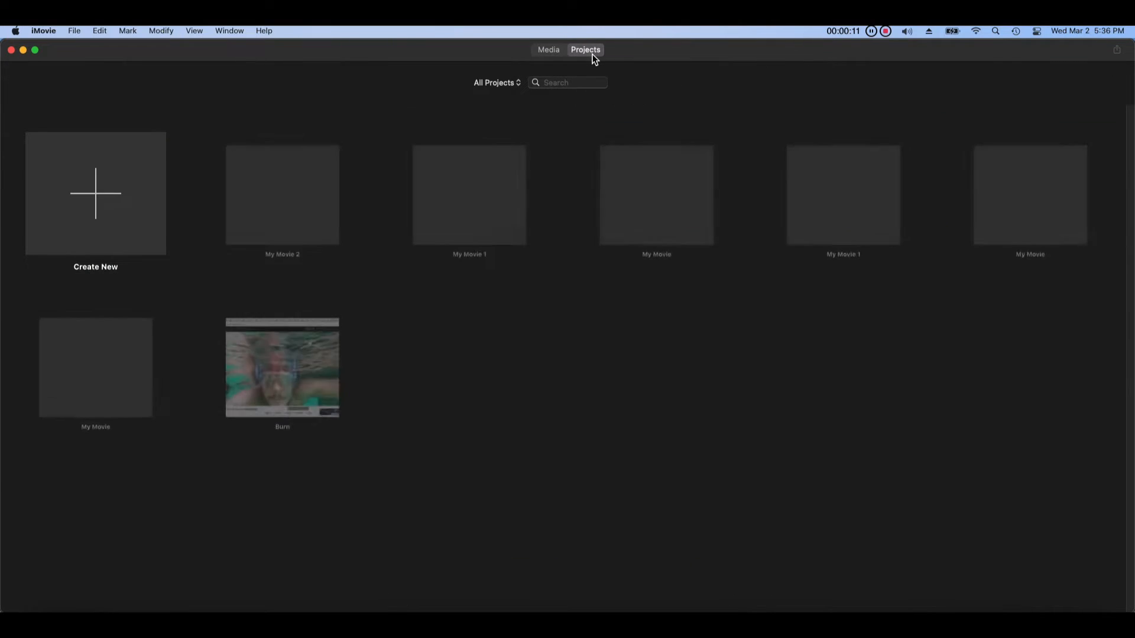
pyautogui.moveTo(634, 177)
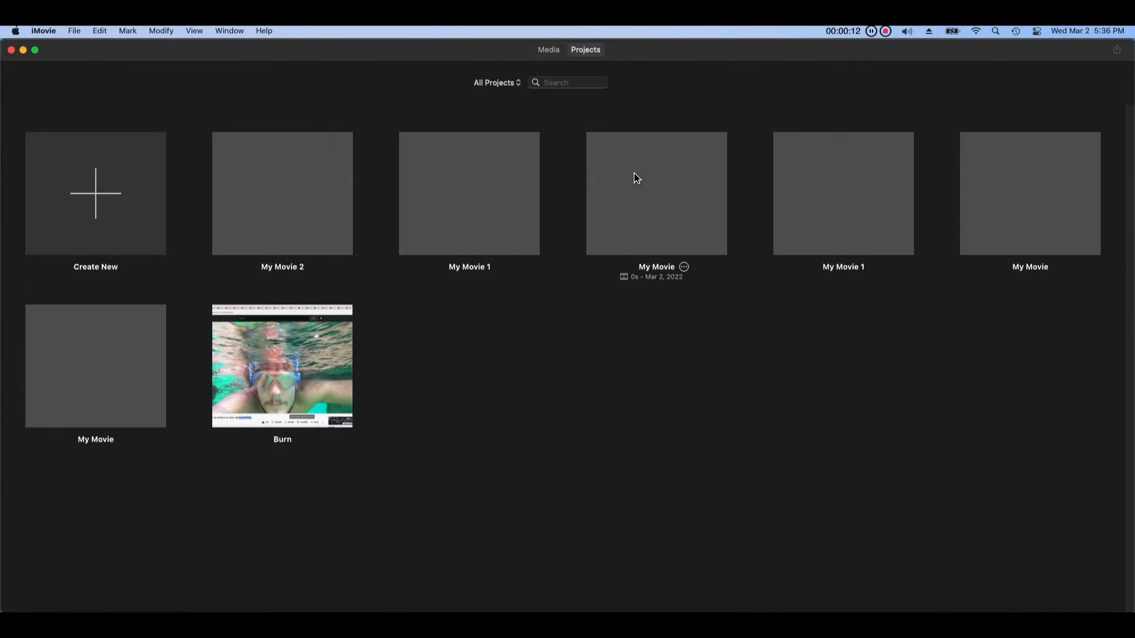
pyautogui.click(686, 269)
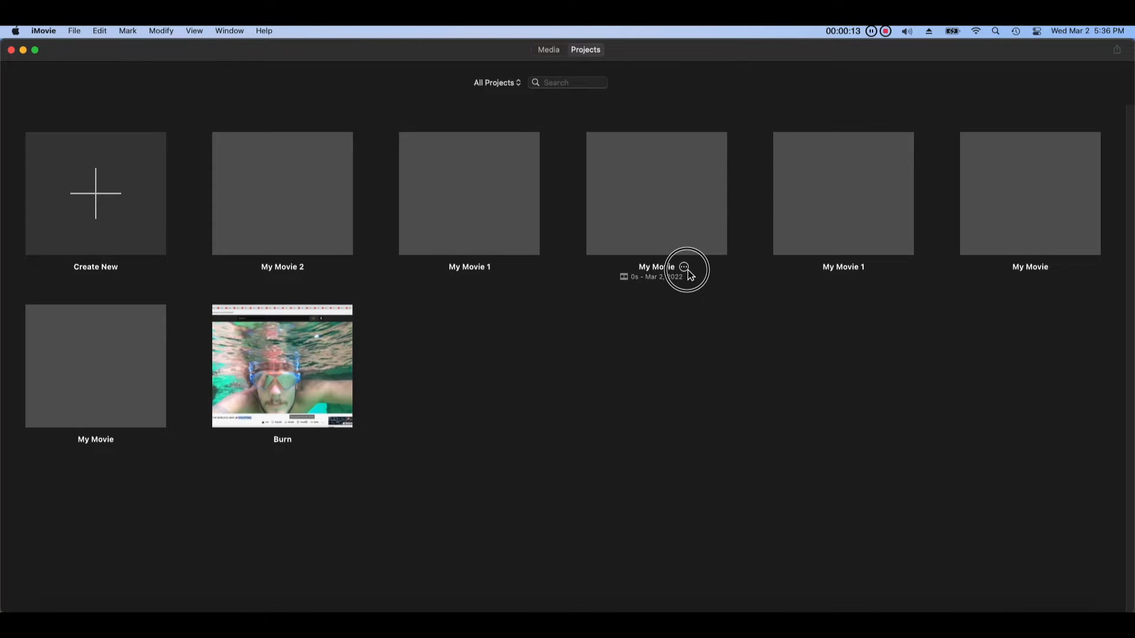
pyautogui.click(686, 269)
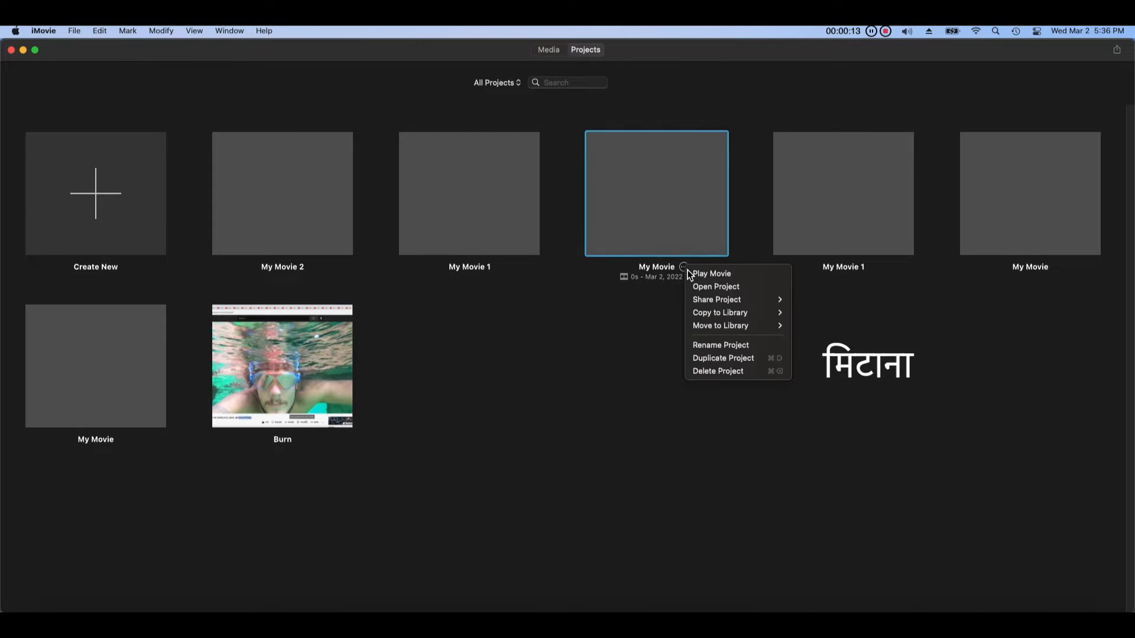
pyautogui.click(772, 373)
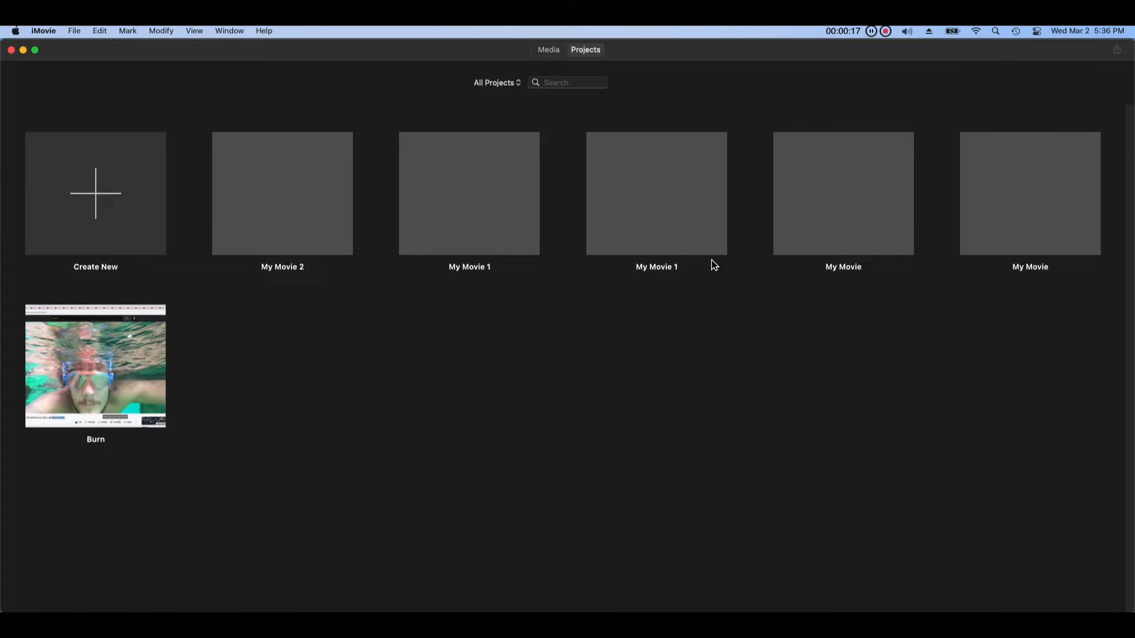
# Delete the My Movie 1 project dated Feb 27, 2022 and confirm the deletion
pyautogui.click(686, 266)
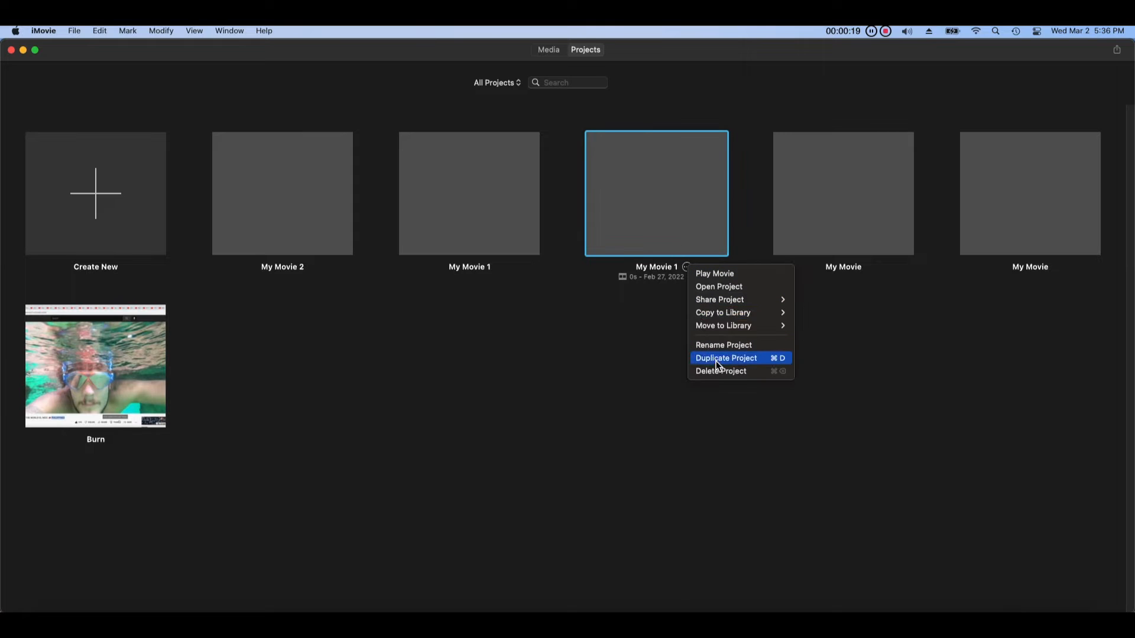
pyautogui.click(732, 371)
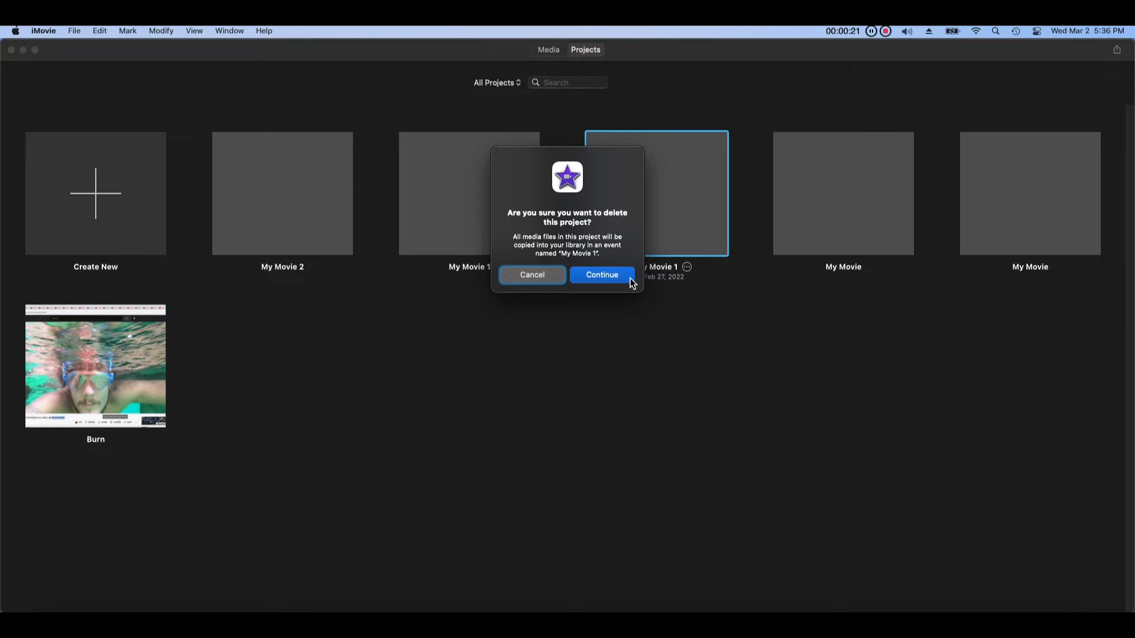
pyautogui.click(630, 280)
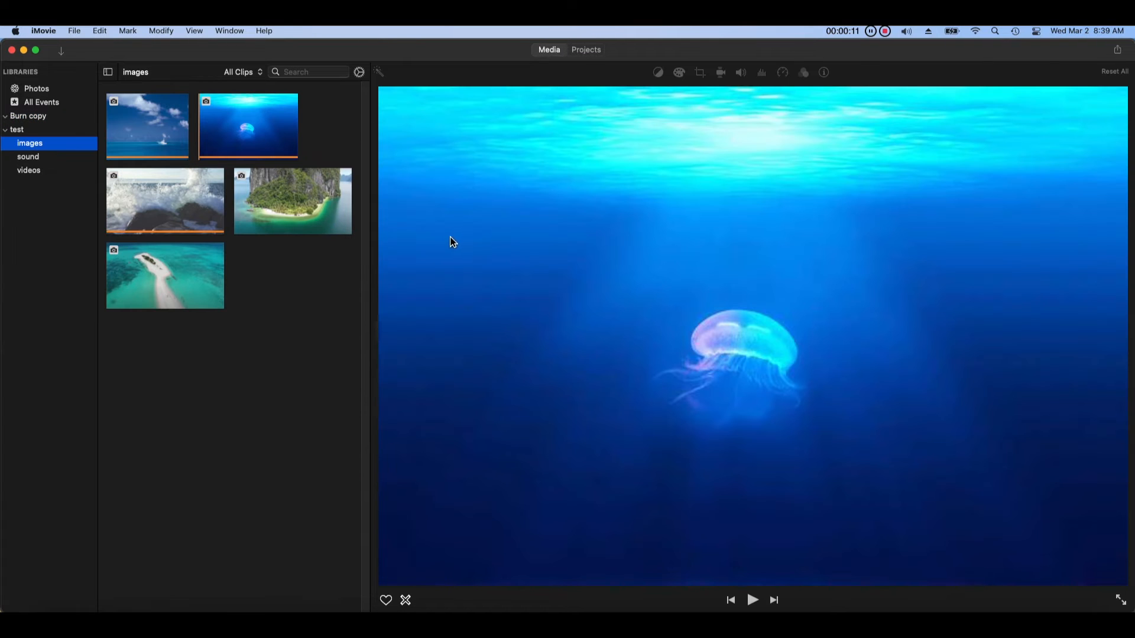
# Close the library named test
pyautogui.click(52, 131)
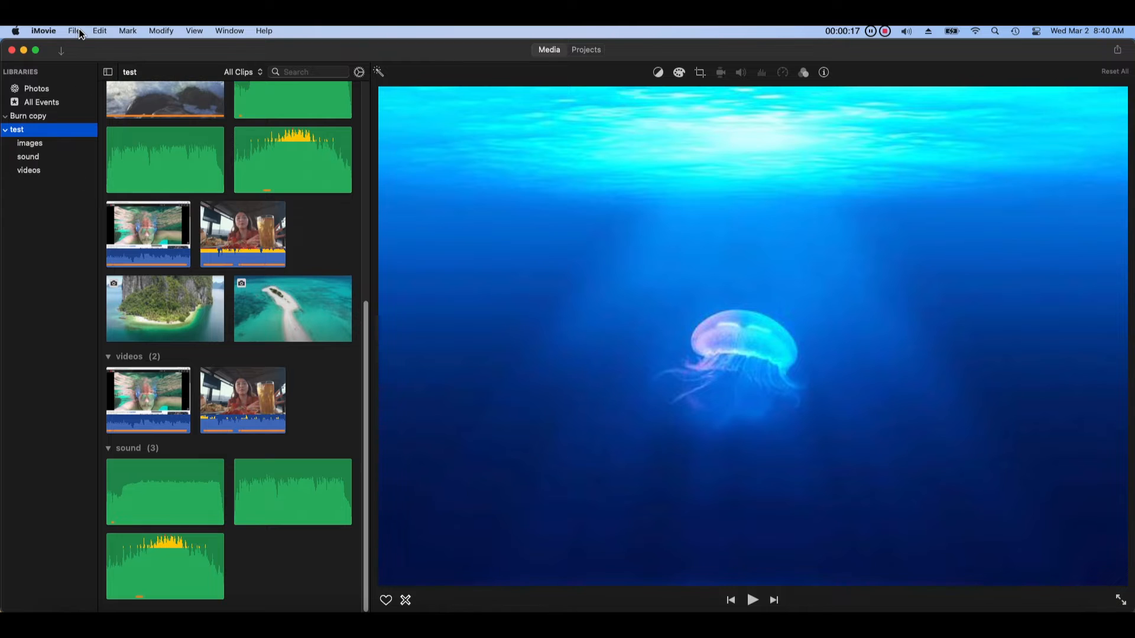
pyautogui.click(75, 30)
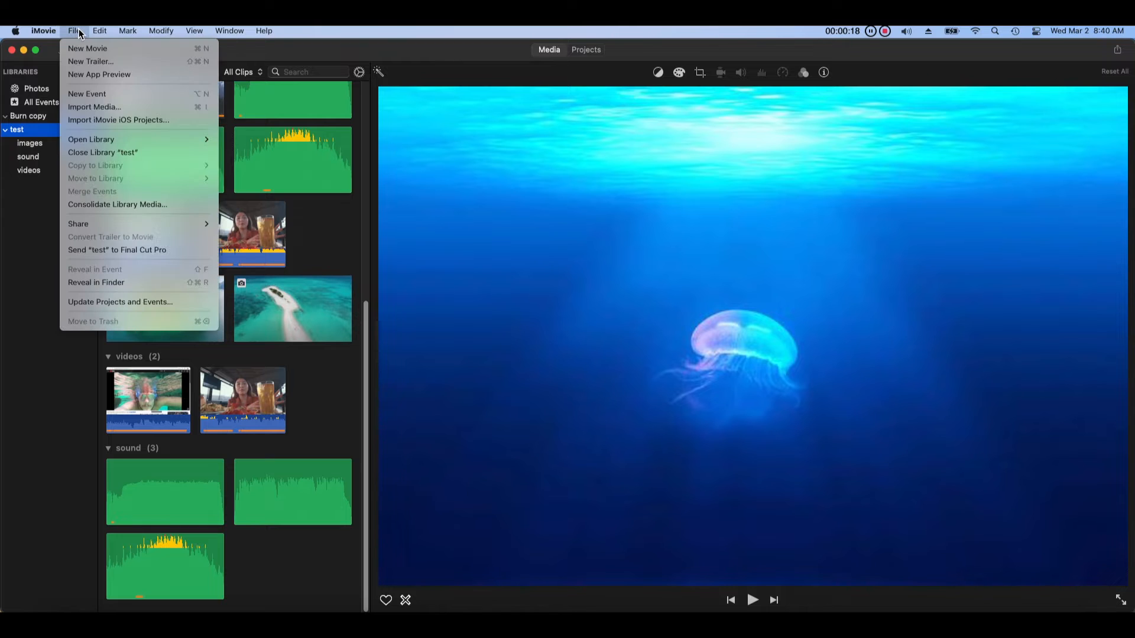
pyautogui.click(184, 153)
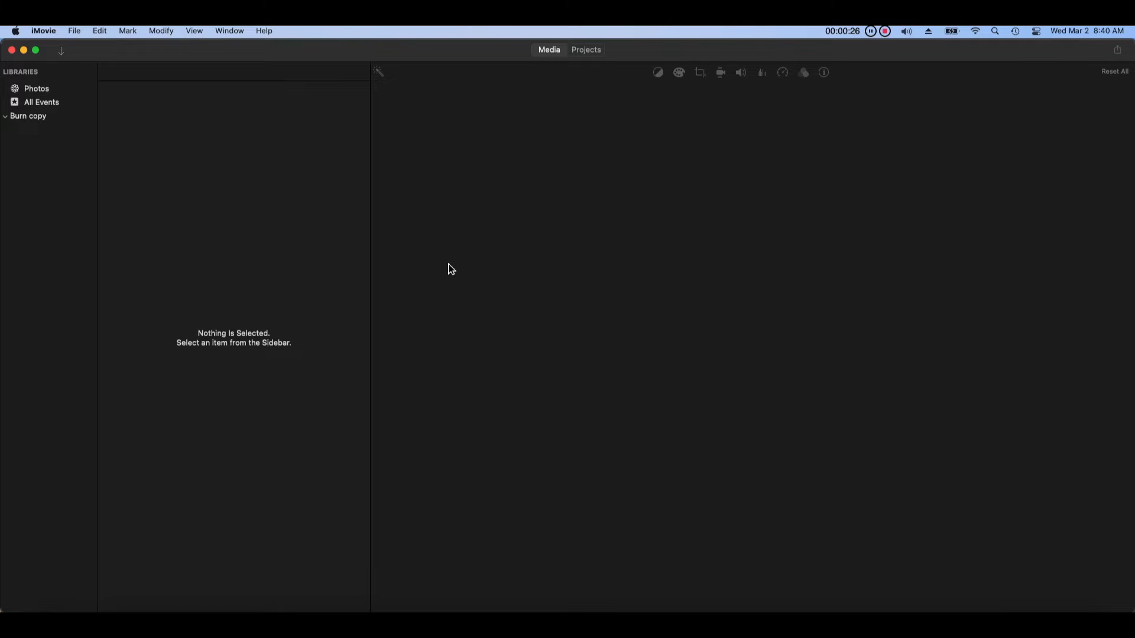
# Reveal the Burn copy library in Finder
pyautogui.click(61, 118)
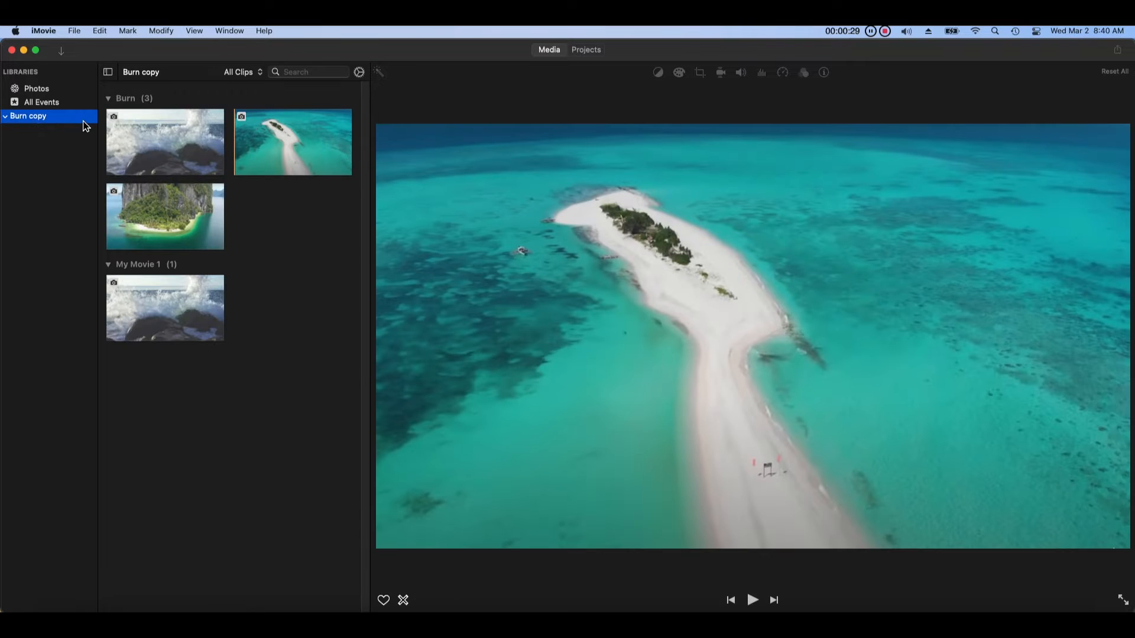
pyautogui.rightClick(53, 121)
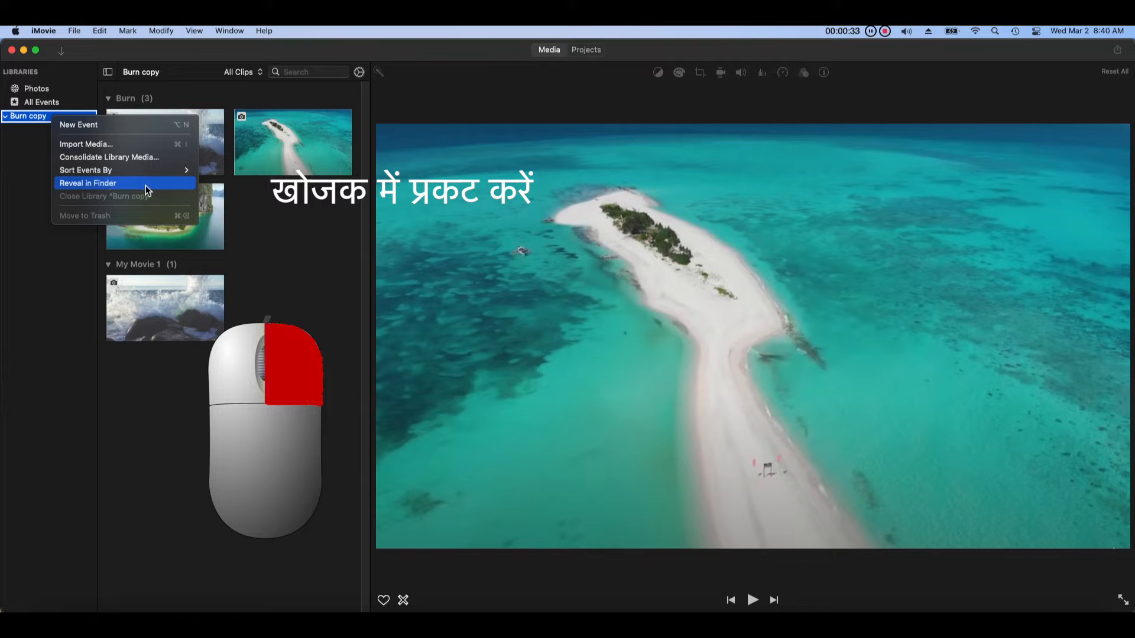
pyautogui.click(182, 190)
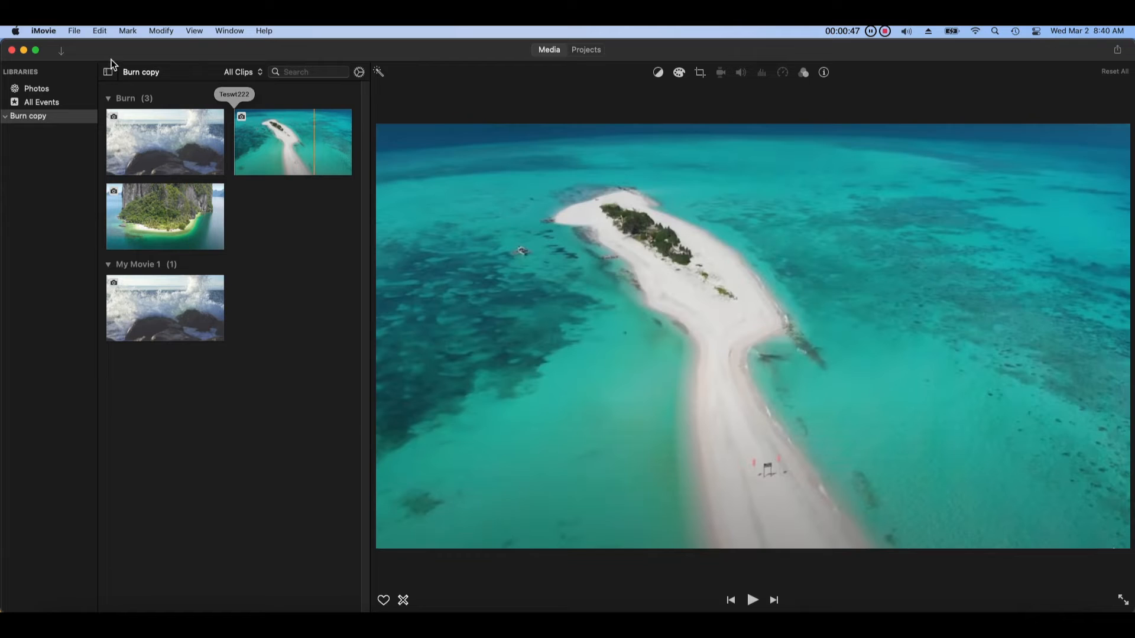
# Move the Burn copy library from the Movies folder to the Trash in Finder
pyautogui.click(41, 32)
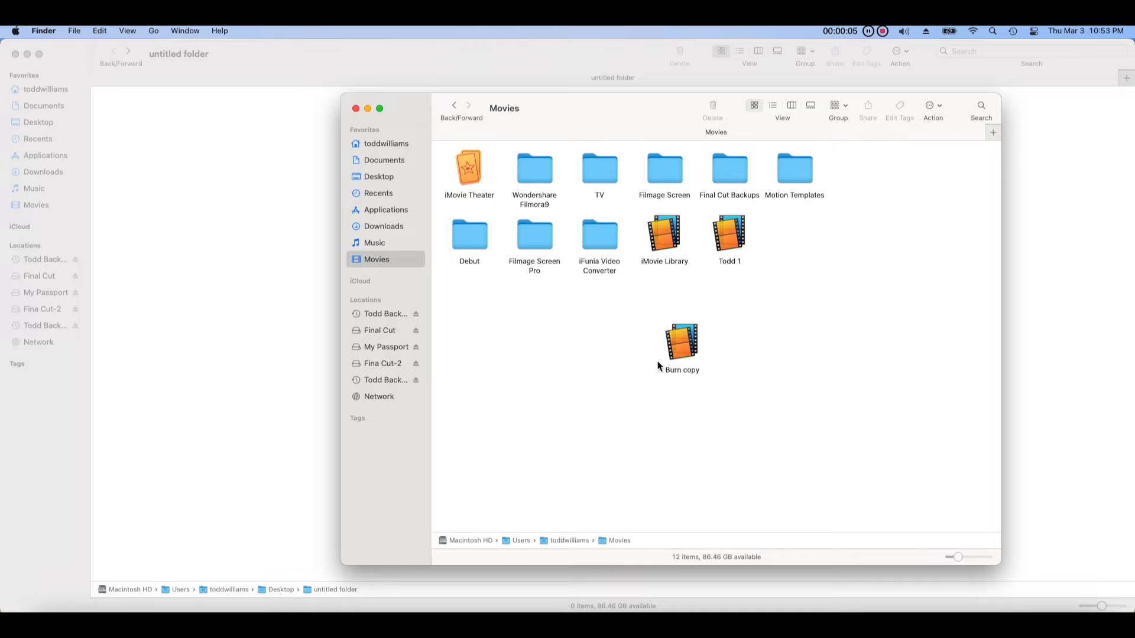
pyautogui.click(685, 352)
pyautogui.rightClick(687, 354)
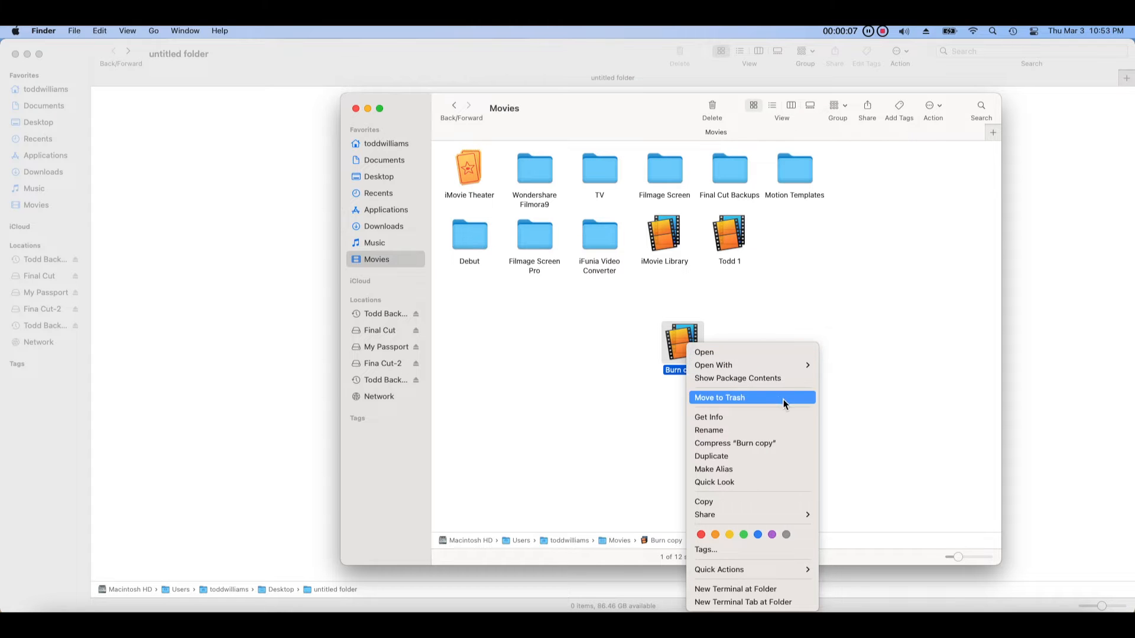
pyautogui.click(802, 399)
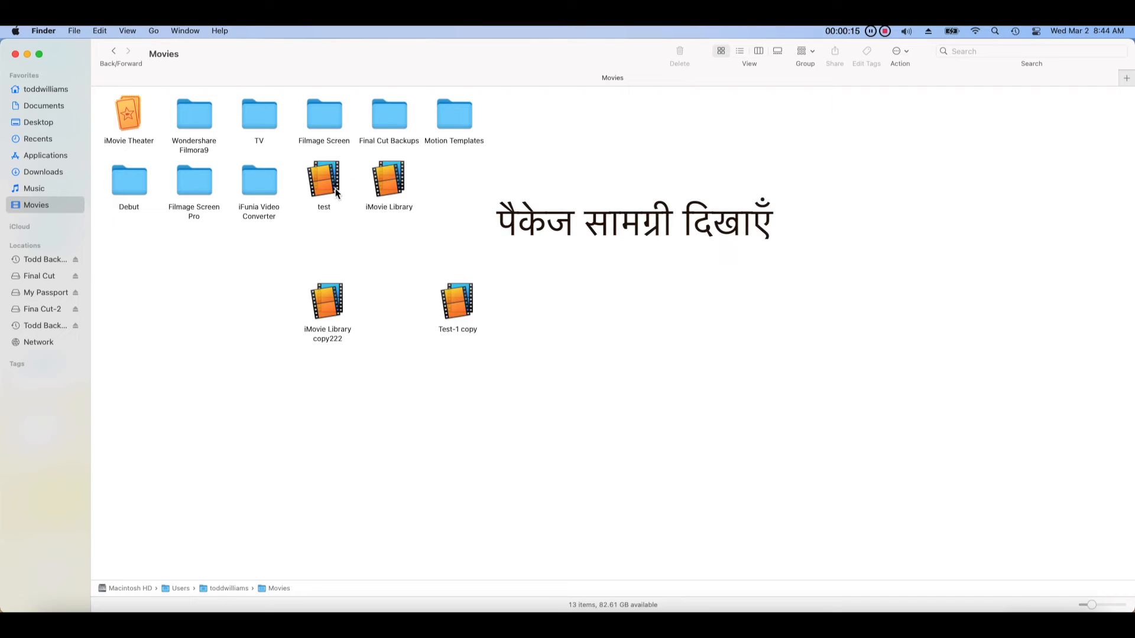
# Show the package contents of the test library and look into the Original Media folder of its videos event
pyautogui.rightClick(336, 188)
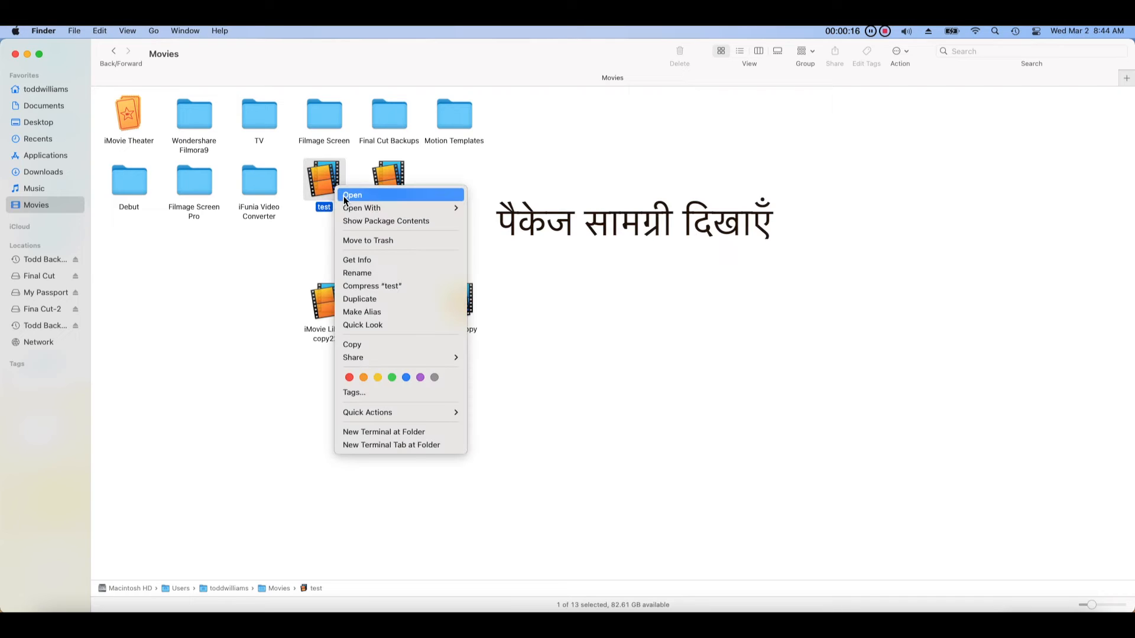
pyautogui.click(451, 221)
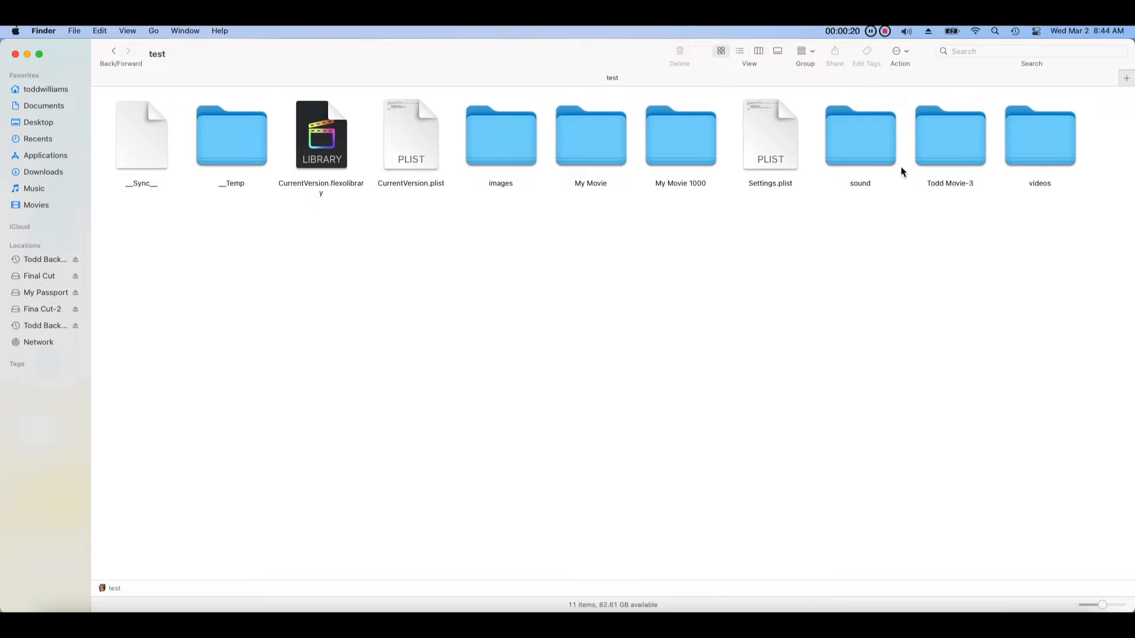
pyautogui.doubleClick(1011, 159)
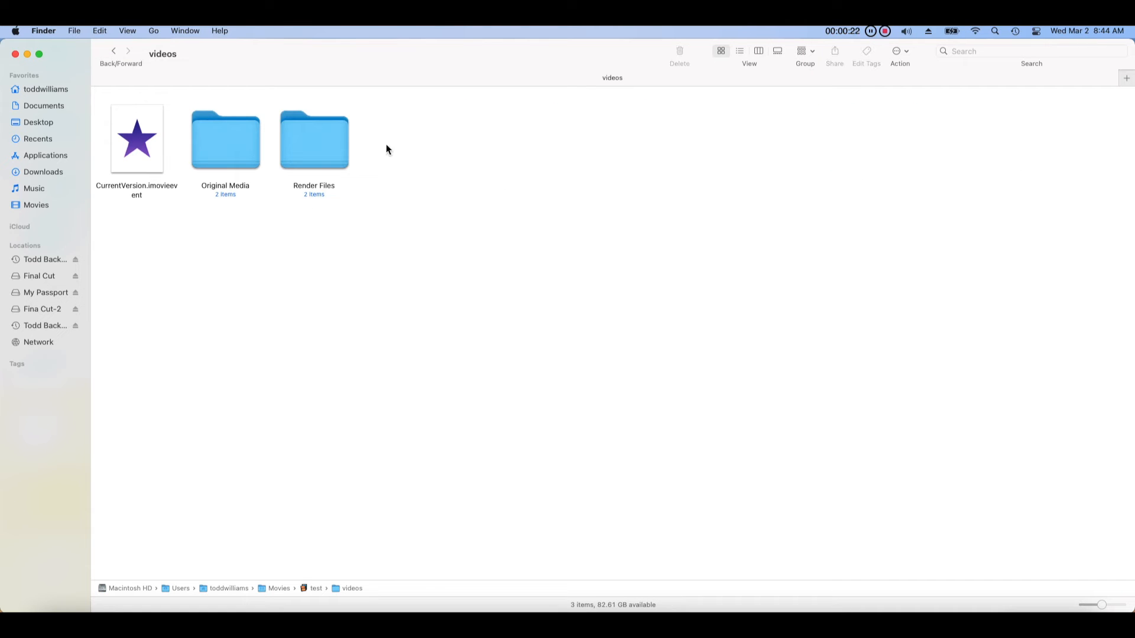
pyautogui.doubleClick(258, 159)
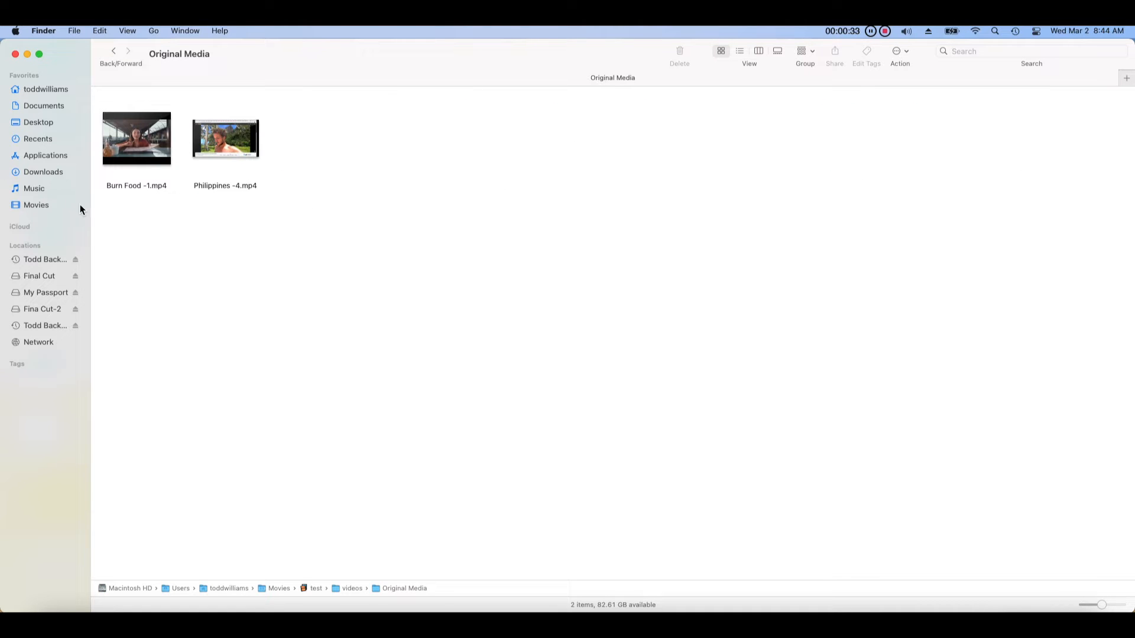
# Open the videos test 1 folder inside Documents > Random videos clip examples in a separate window beside Original Media to compare the clips
pyautogui.rightClick(46, 109)
pyautogui.click(66, 116)
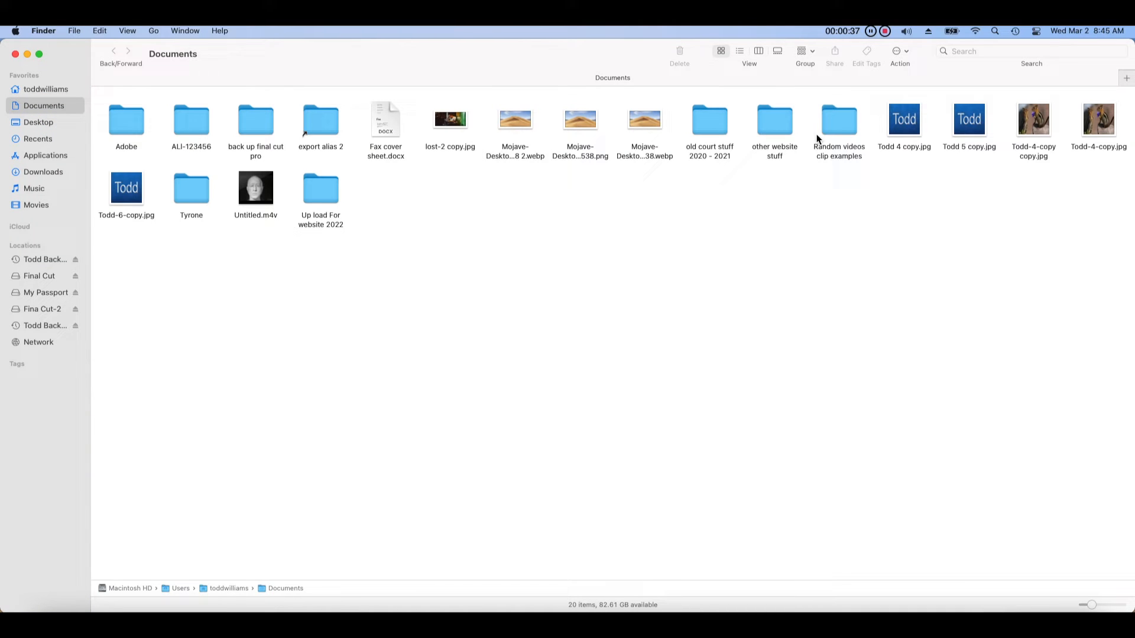
pyautogui.click(825, 138)
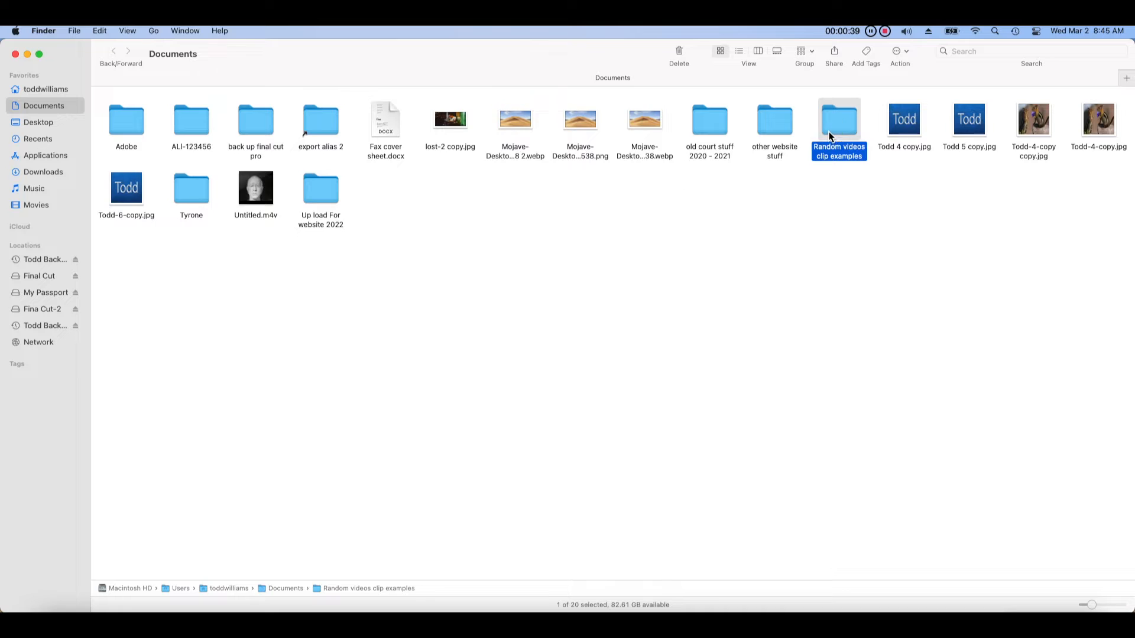
pyautogui.doubleClick(830, 137)
pyautogui.moveTo(456, 71); pyautogui.dragTo(736, 97)
pyautogui.click(626, 162)
pyautogui.doubleClick(626, 163)
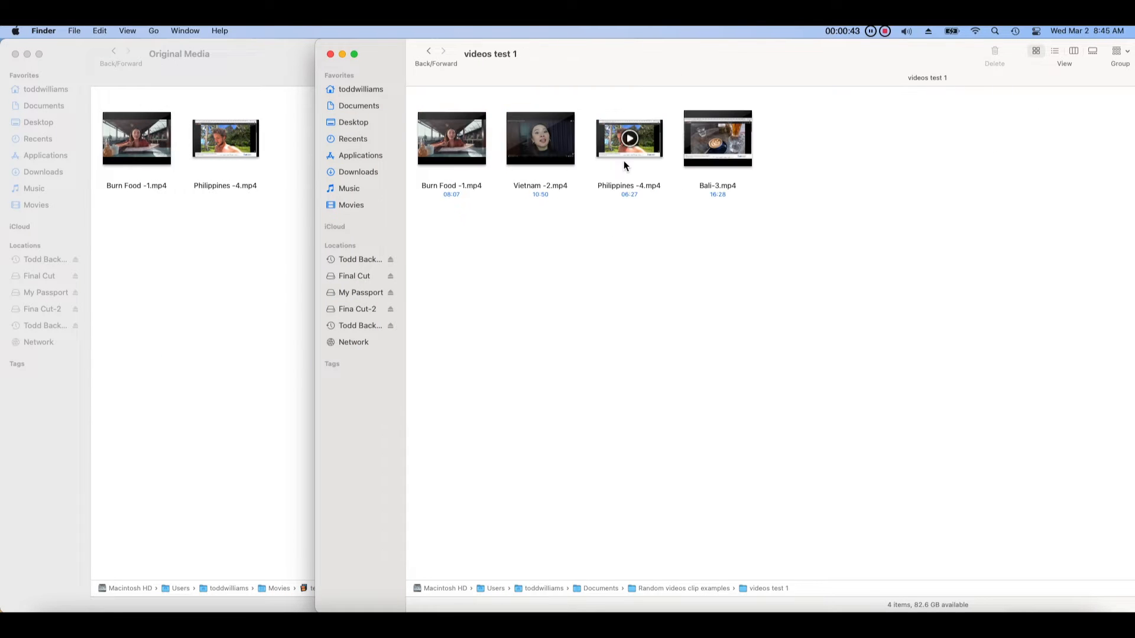
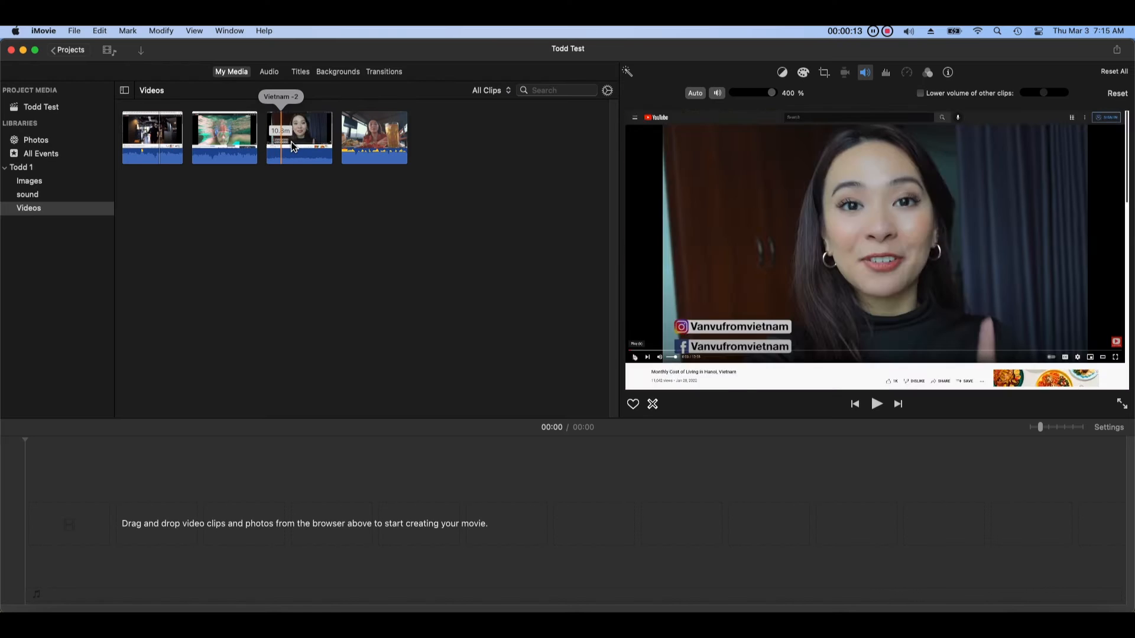
# Add the Vietnam -2 clip and the last clip of the Videos event to the Todd Test project's timeline
pyautogui.moveTo(290, 133); pyautogui.dragTo(177, 519)
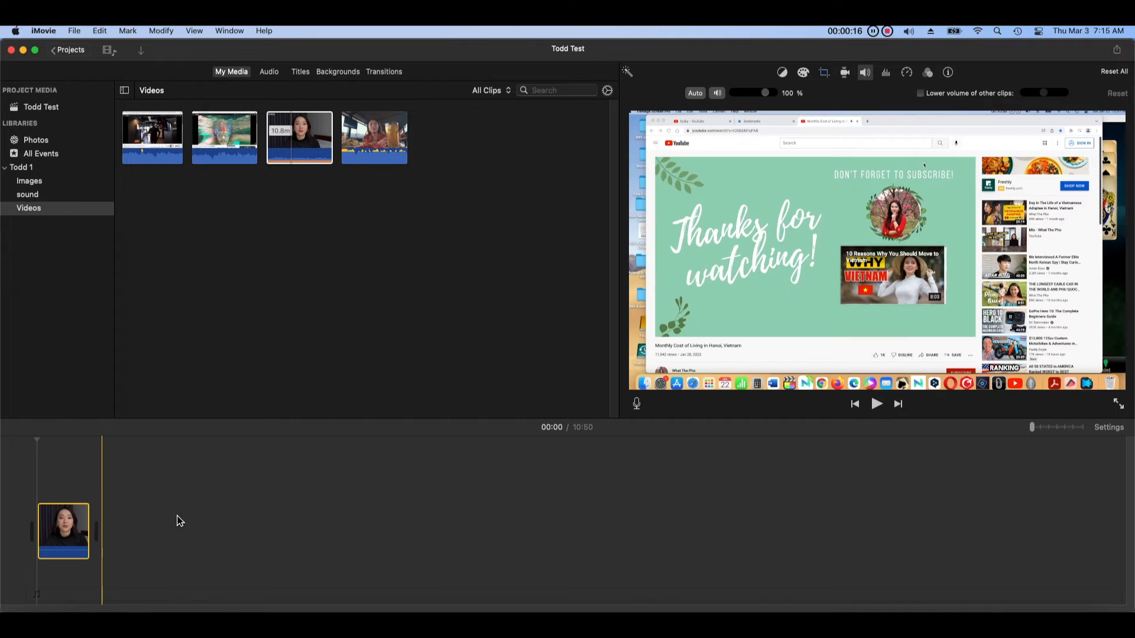
pyautogui.moveTo(363, 165); pyautogui.dragTo(172, 544)
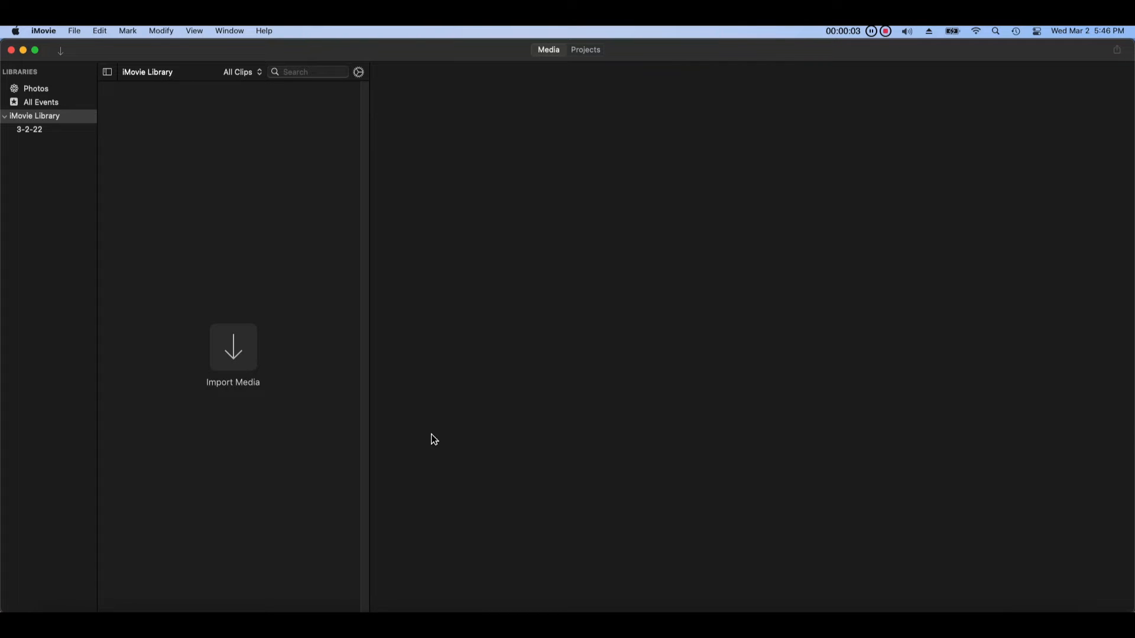
# Create a new library named Todd 1 and save it in the Movies folder
pyautogui.click(78, 33)
pyautogui.moveTo(194, 145)
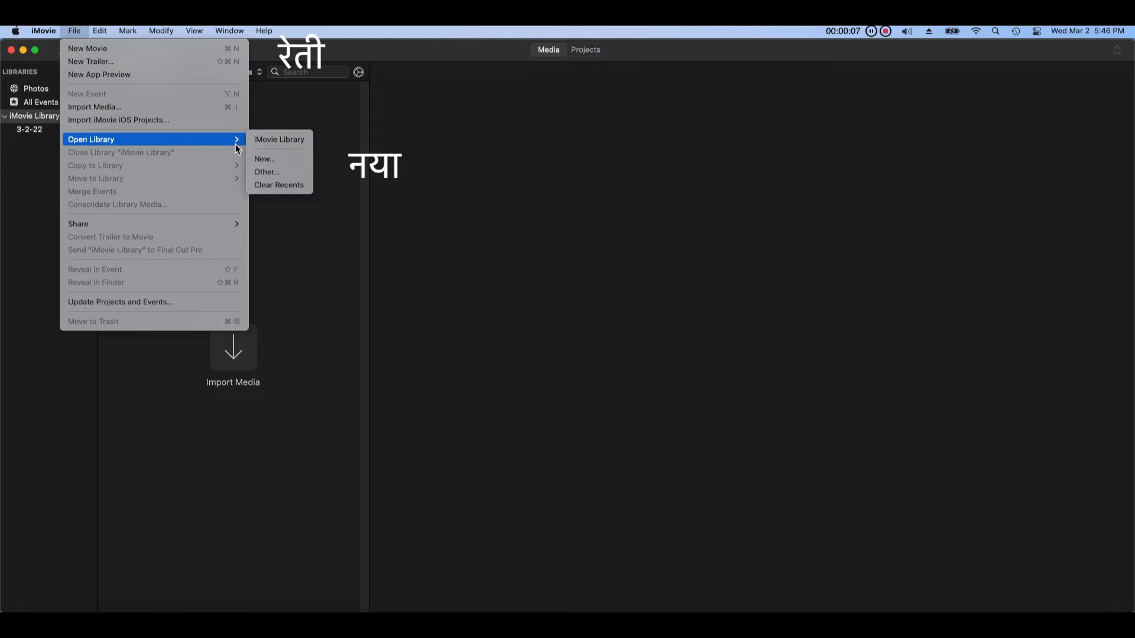
pyautogui.click(300, 161)
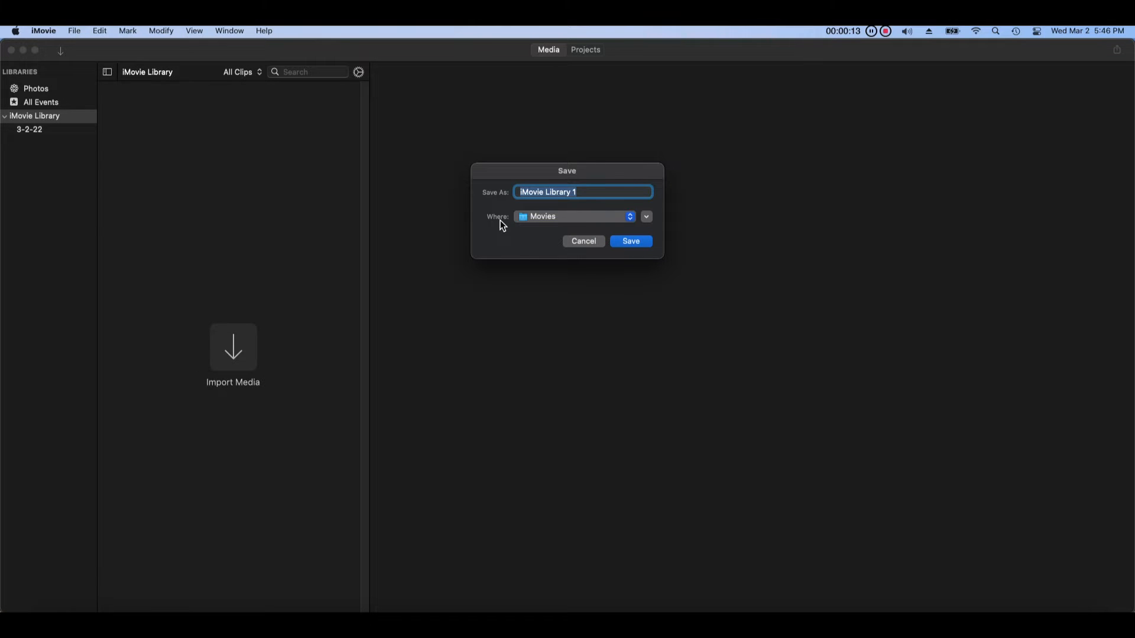
pyautogui.write('Todd 1')
pyautogui.press('BackSpace')
pyautogui.click(647, 244)
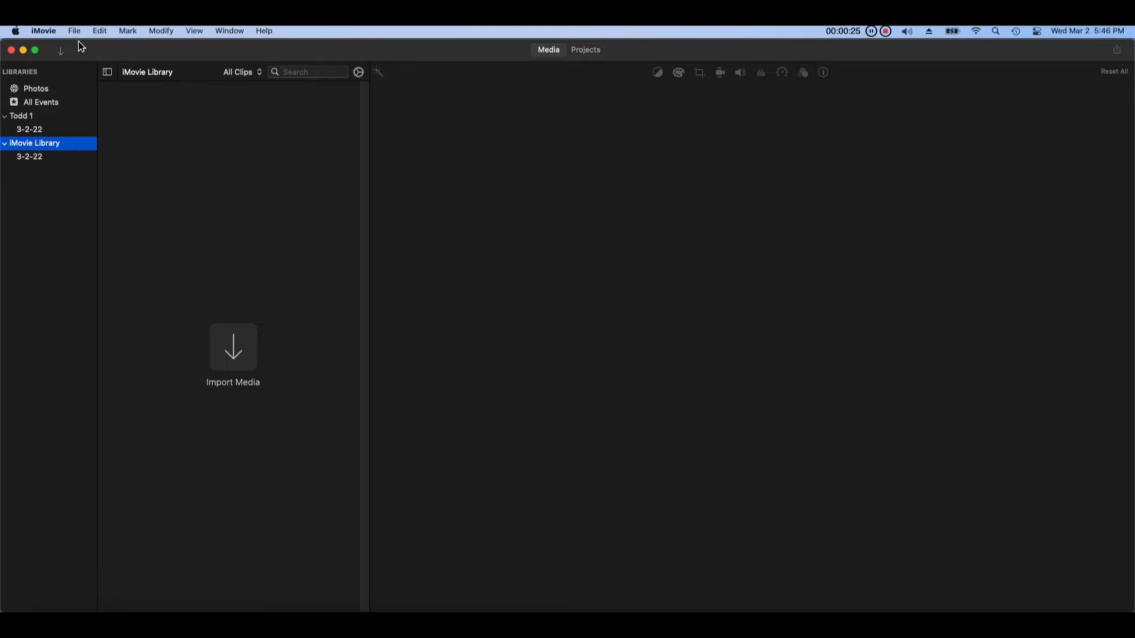
# Close the default iMovie Library so that only the Todd 1 library stays open
pyautogui.click(45, 144)
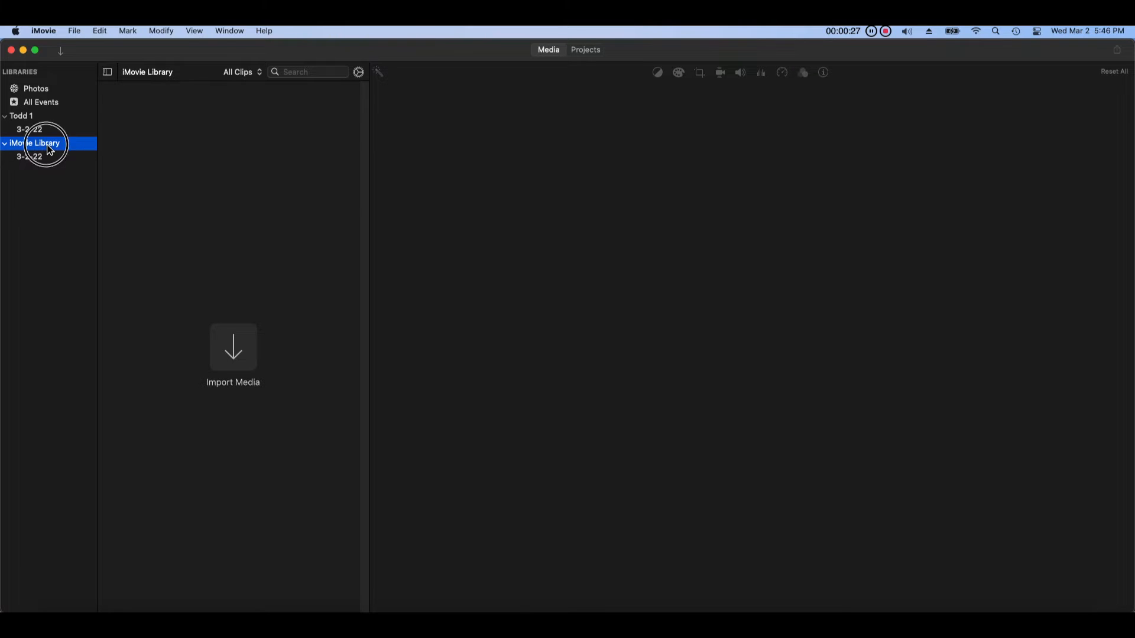
pyautogui.click(74, 31)
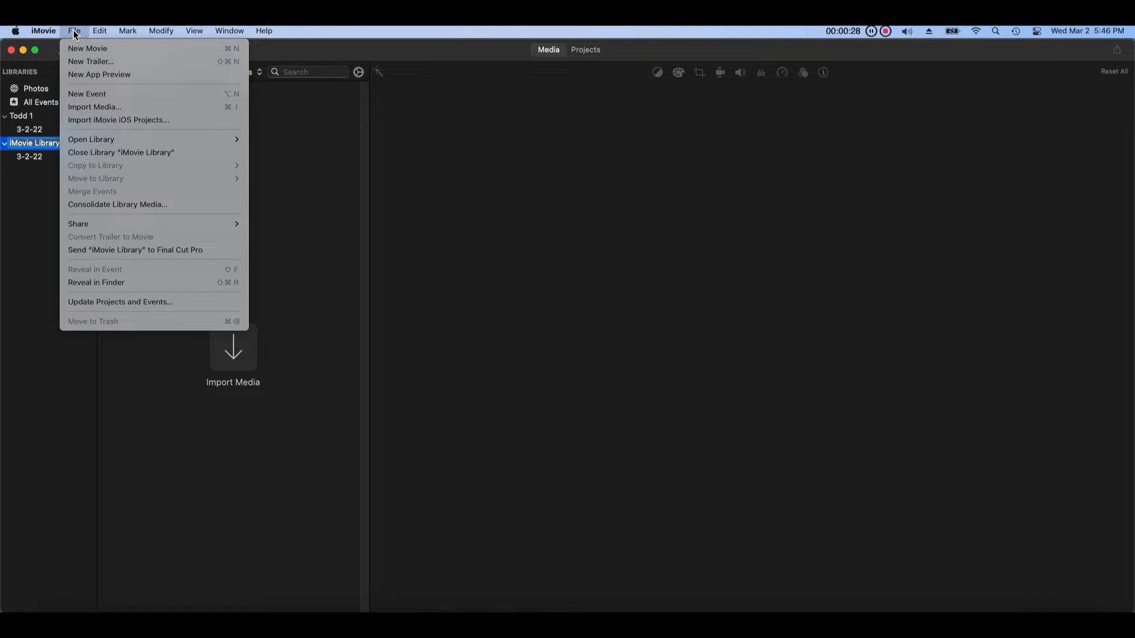
pyautogui.click(203, 154)
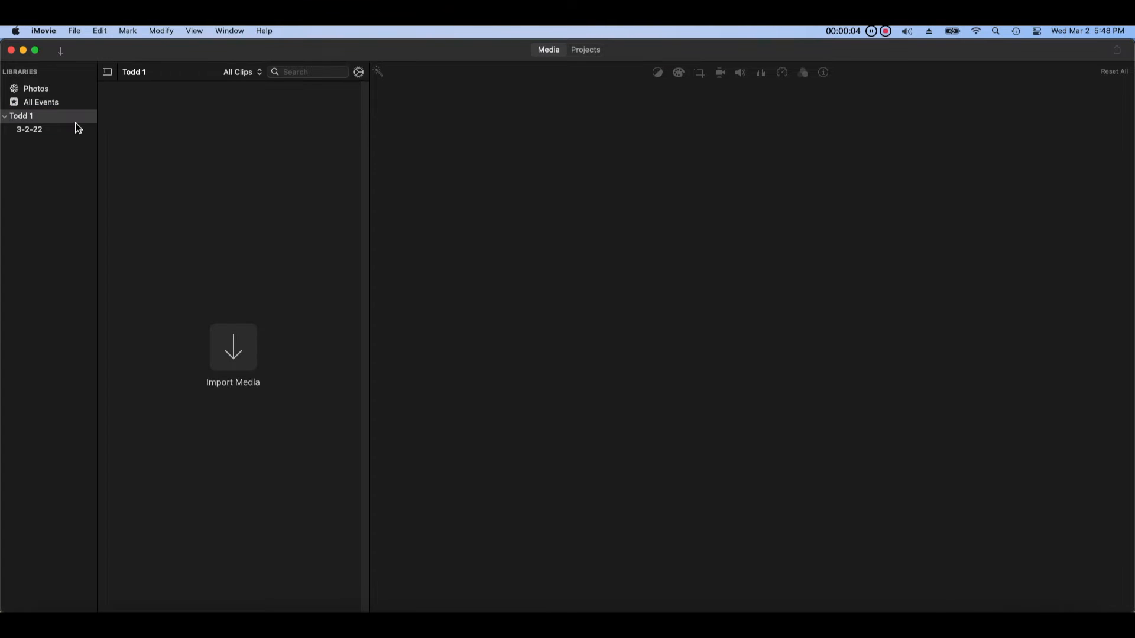
# Create a new event in the Todd 1 library and name it sound
pyautogui.click(76, 122)
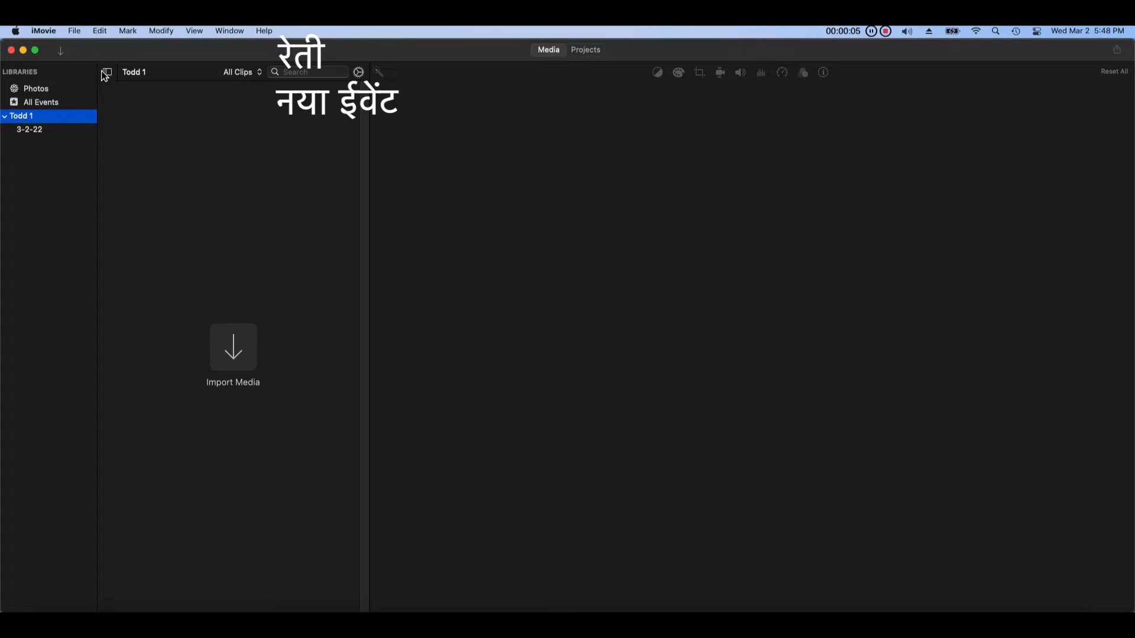
pyautogui.click(75, 32)
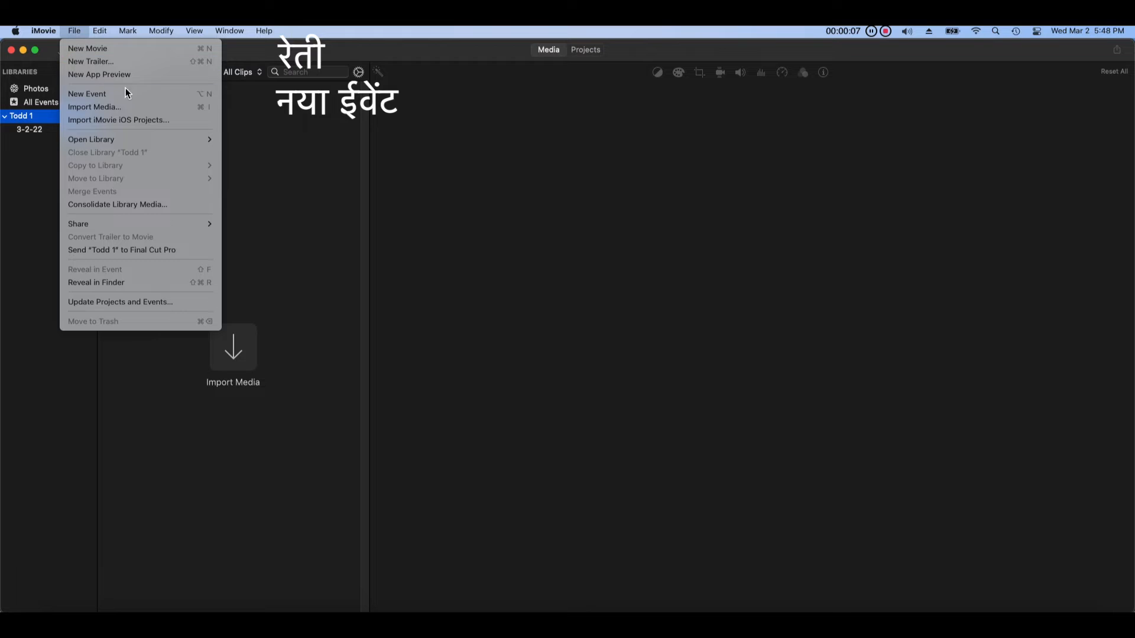
pyautogui.click(185, 102)
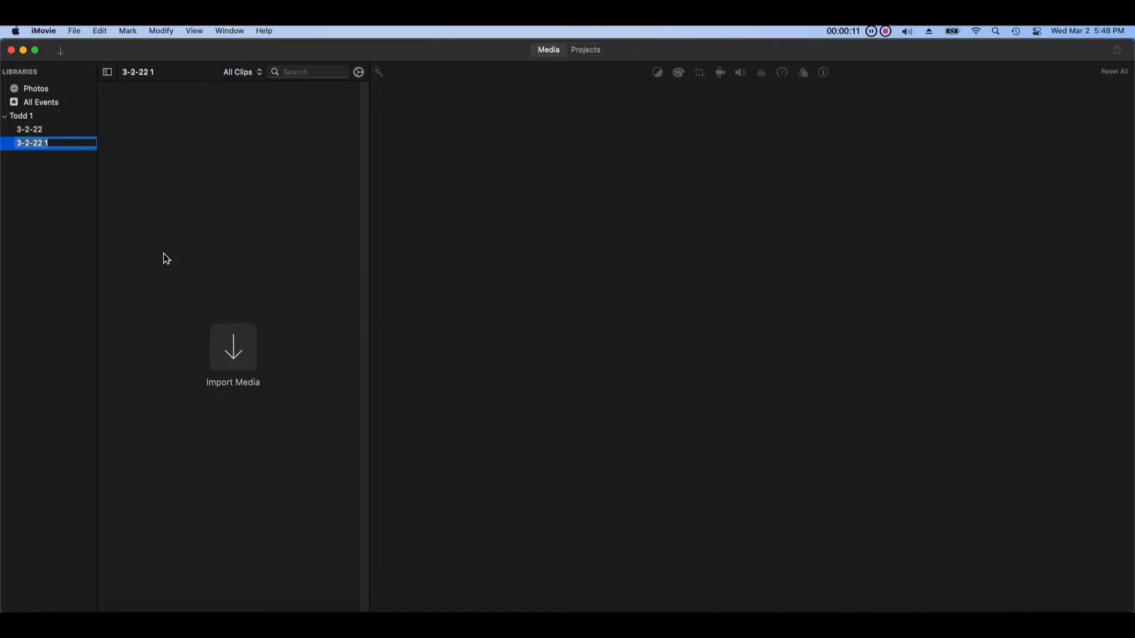
pyautogui.rightClick(47, 145)
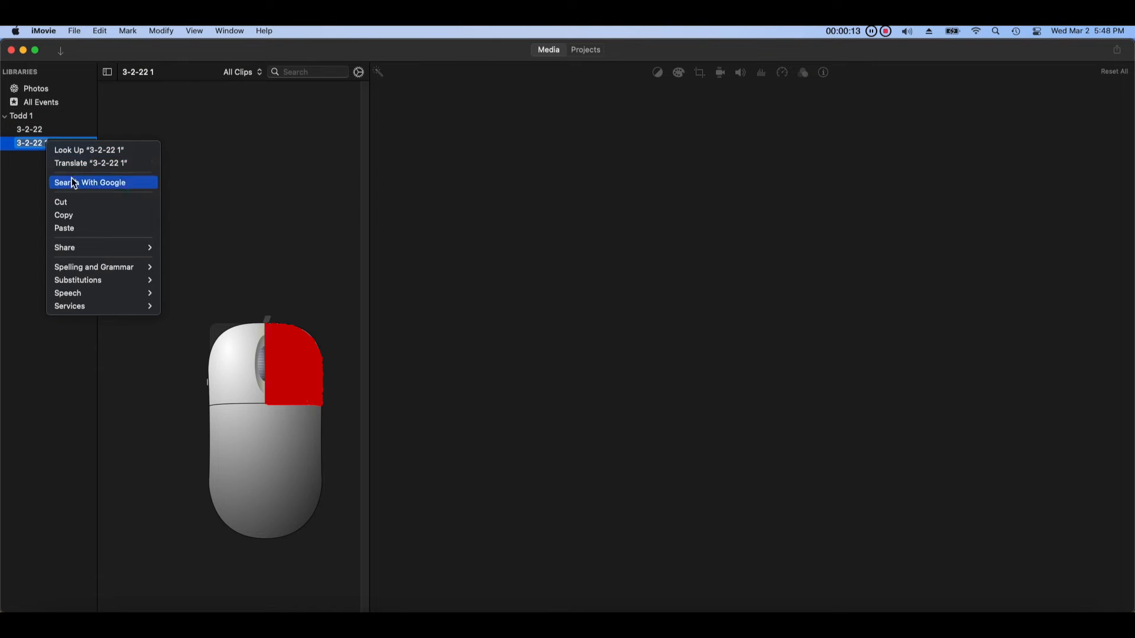
pyautogui.click(72, 231)
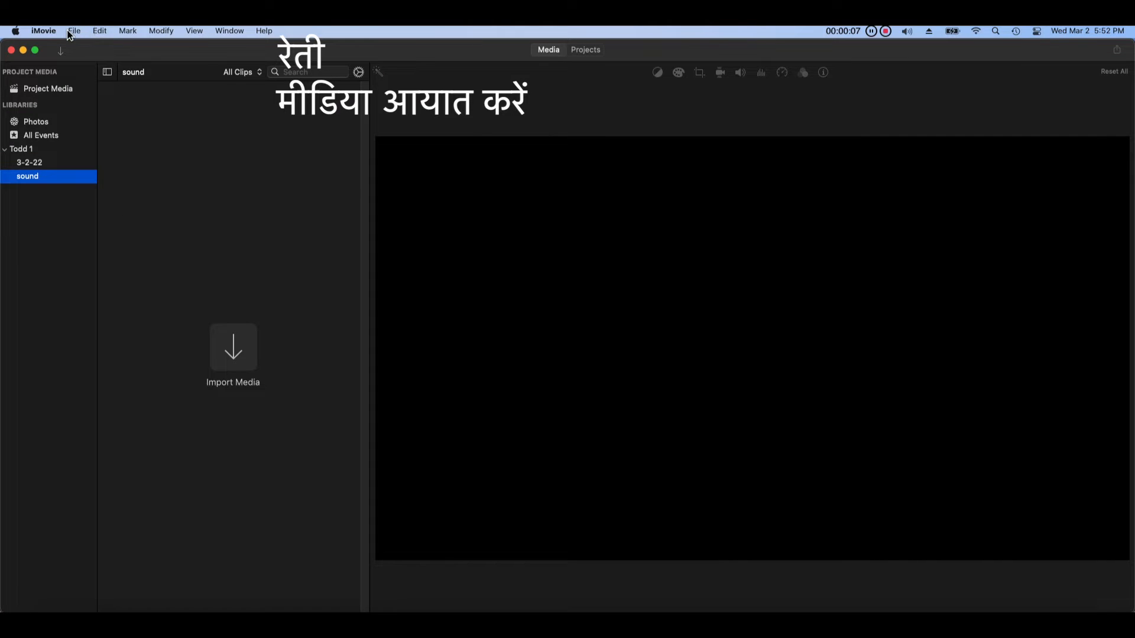
# Import the sound test-1 folder from Random videos clip examples into the sound event
pyautogui.click(73, 30)
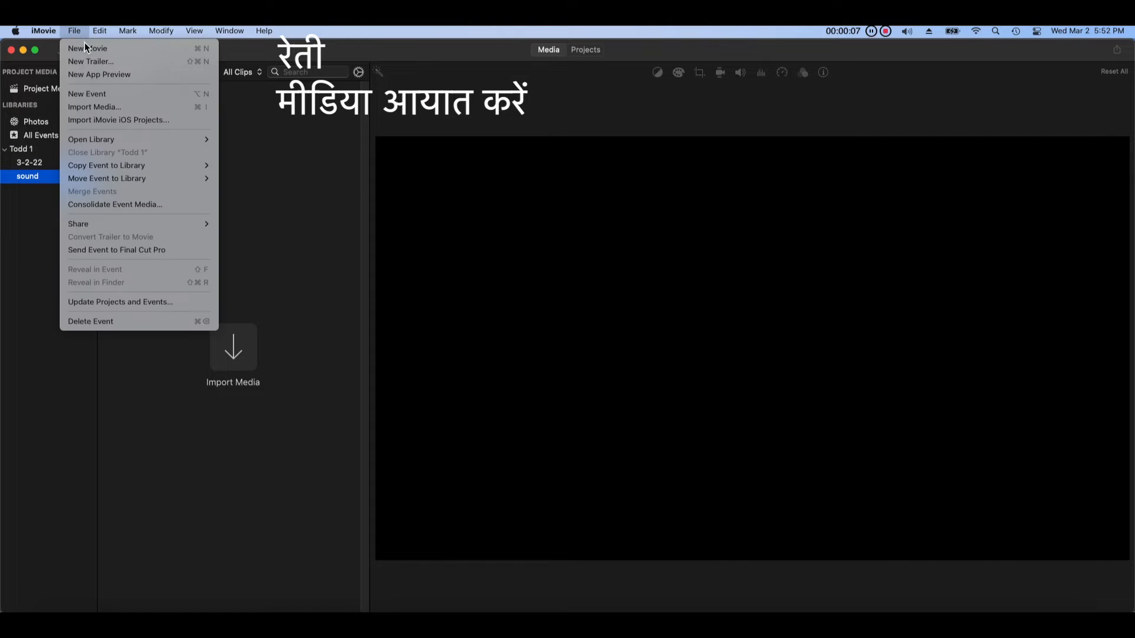
pyautogui.click(164, 110)
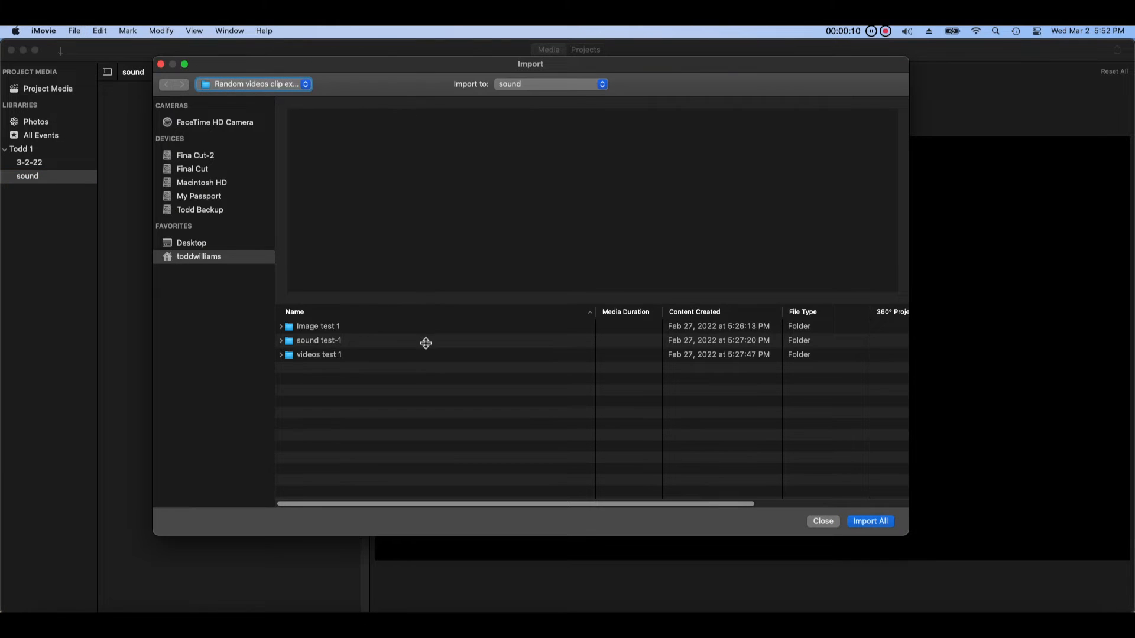
pyautogui.click(419, 344)
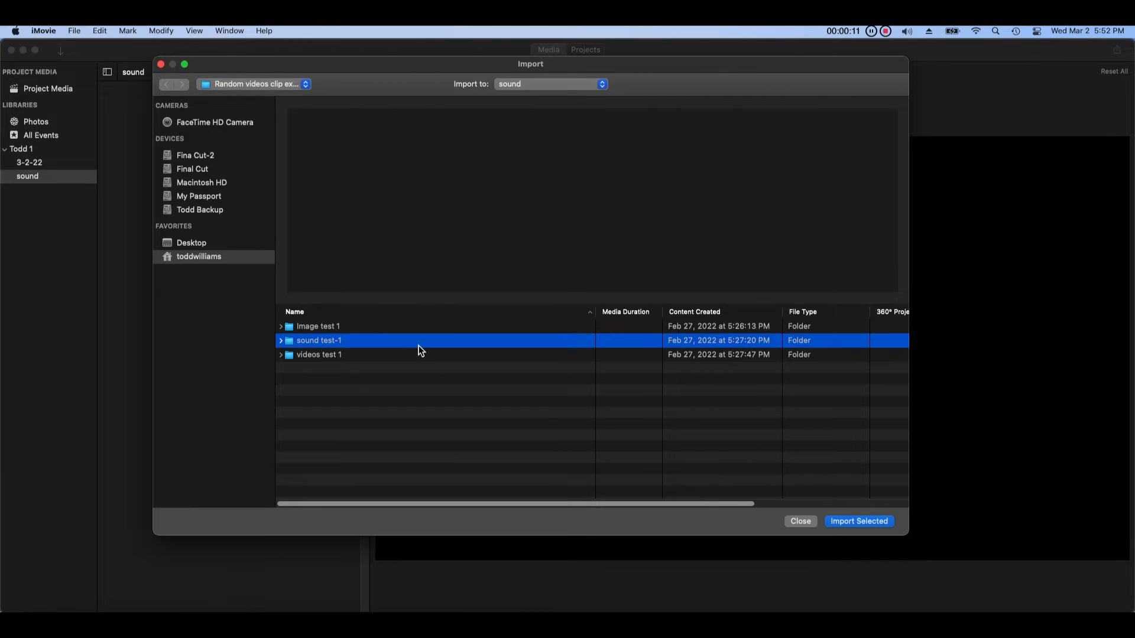
pyautogui.click(860, 521)
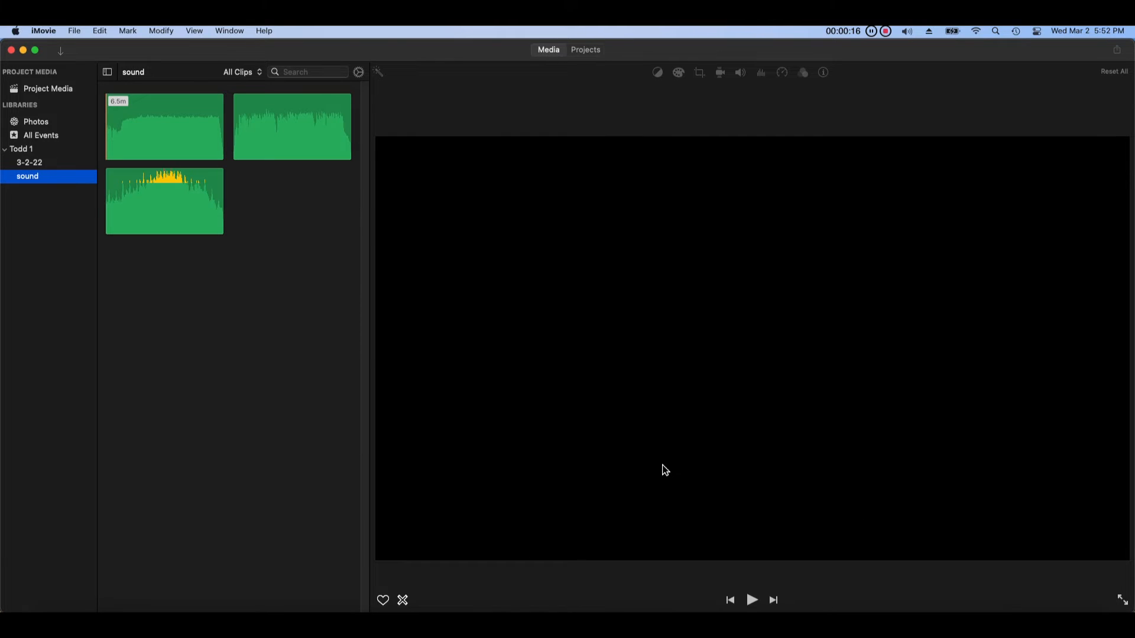
# Delete the empty 3-2-22 event from the Todd 1 library
pyautogui.click(61, 165)
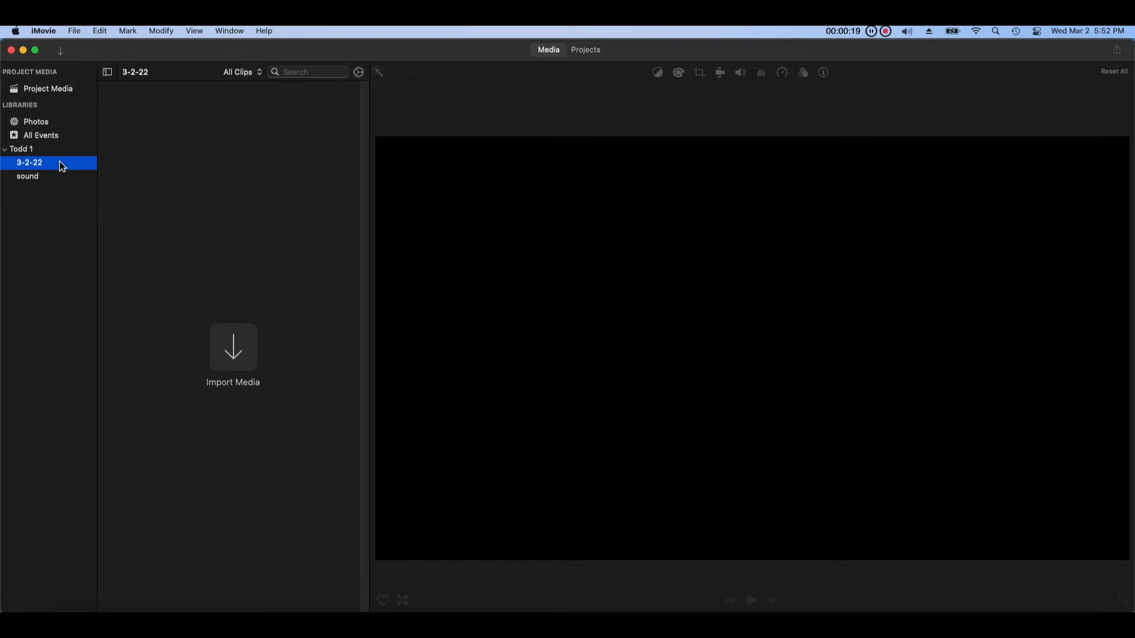
pyautogui.click(74, 32)
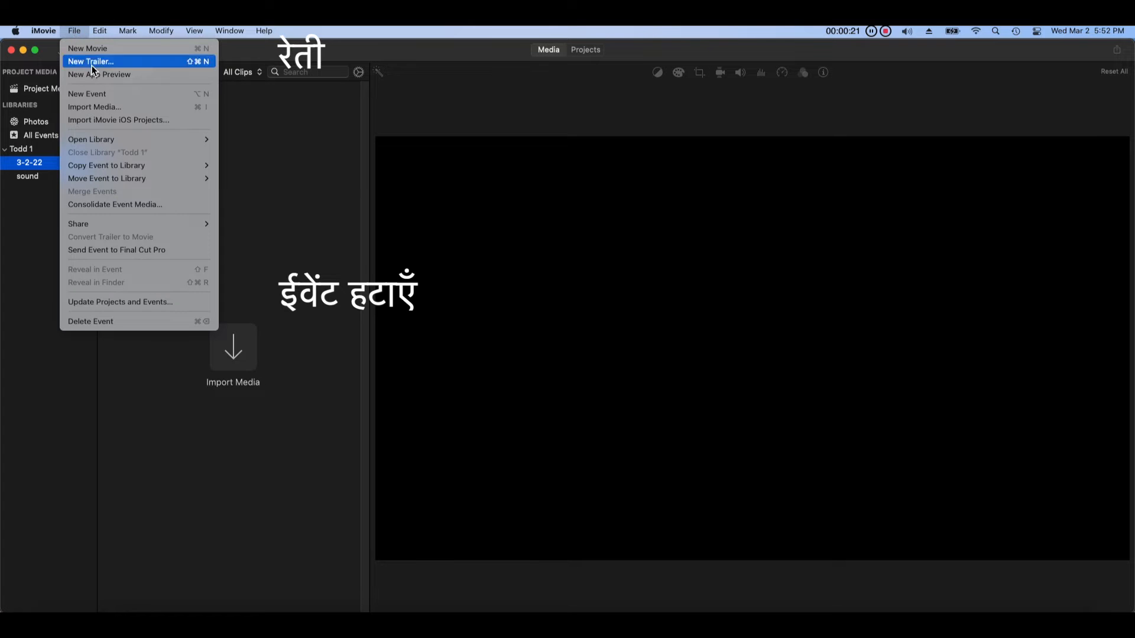
pyautogui.click(176, 329)
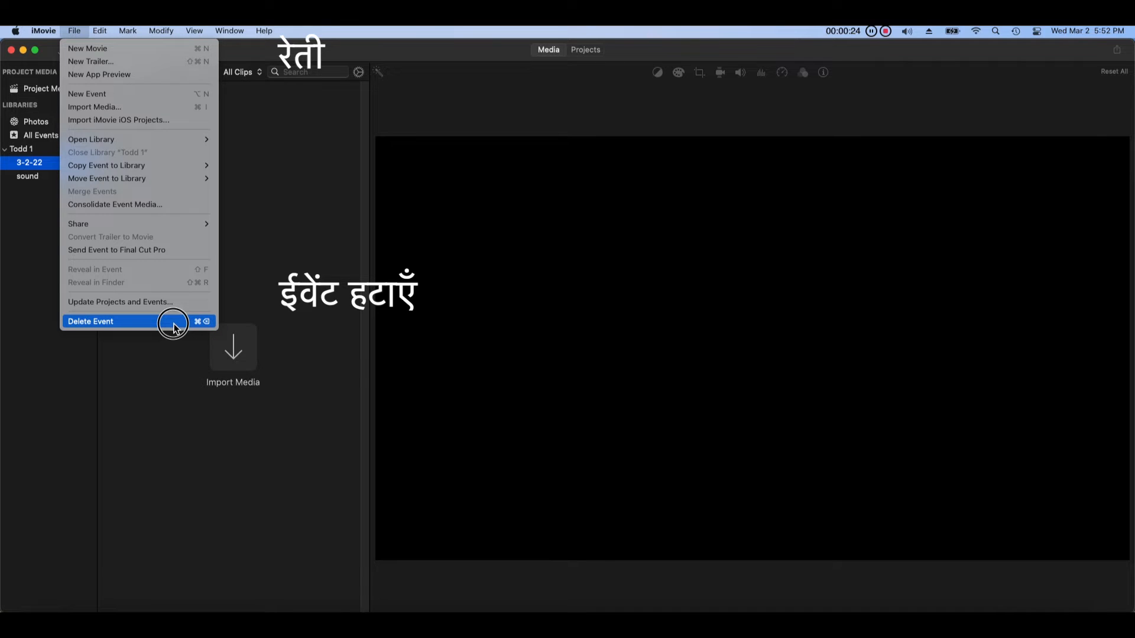
pyautogui.click(608, 274)
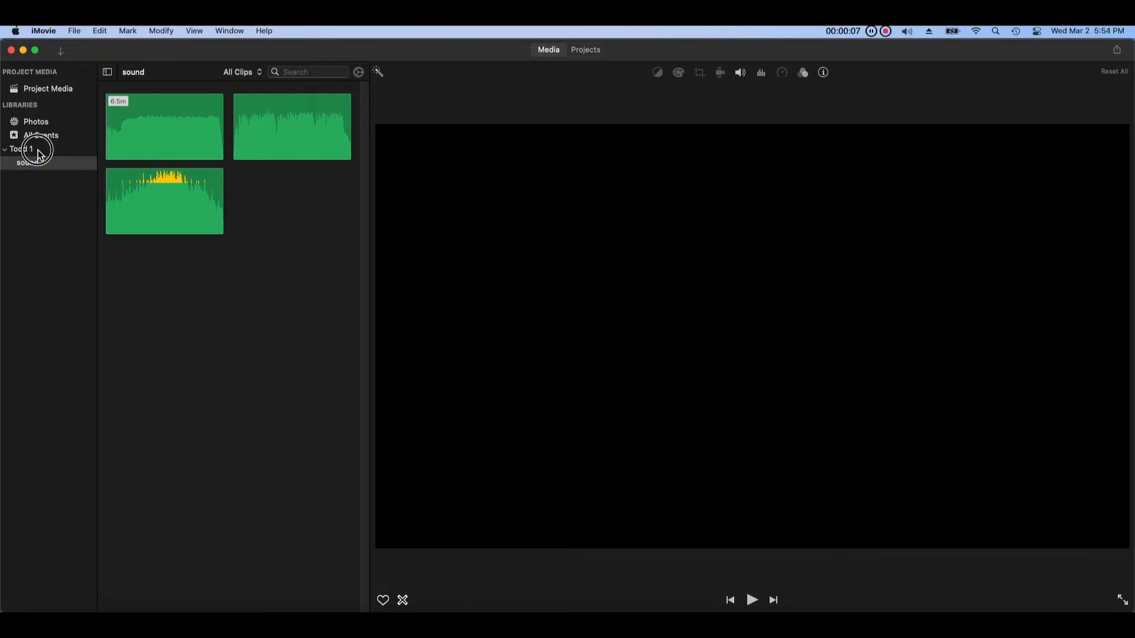
# Create a new event named Videos in the Todd 1 library
pyautogui.click(35, 149)
pyautogui.click(74, 31)
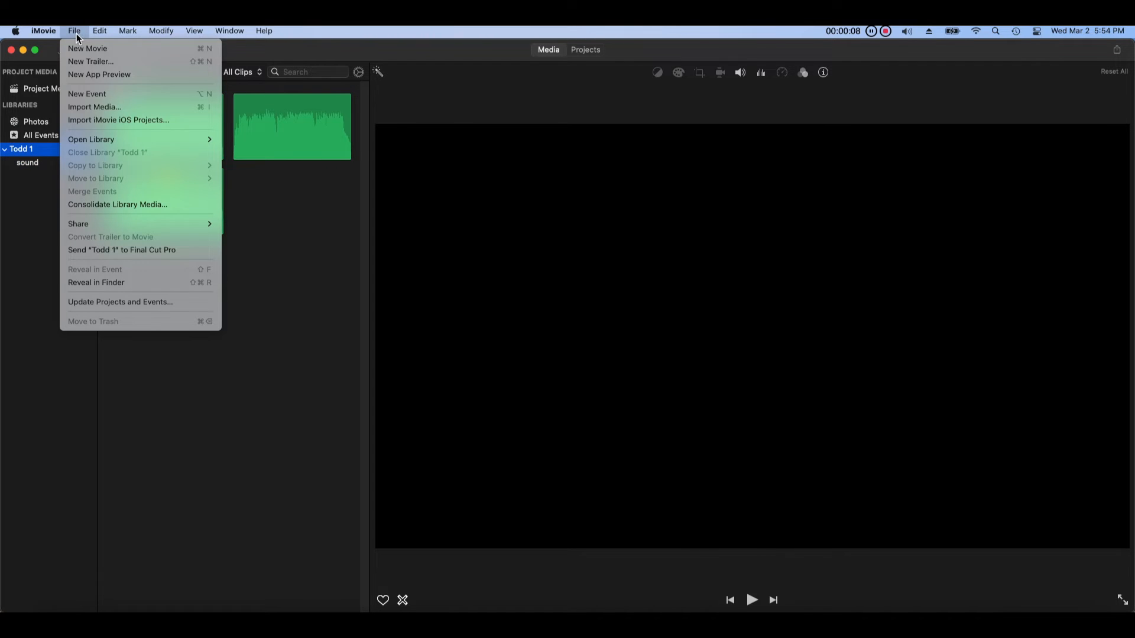
pyautogui.click(102, 94)
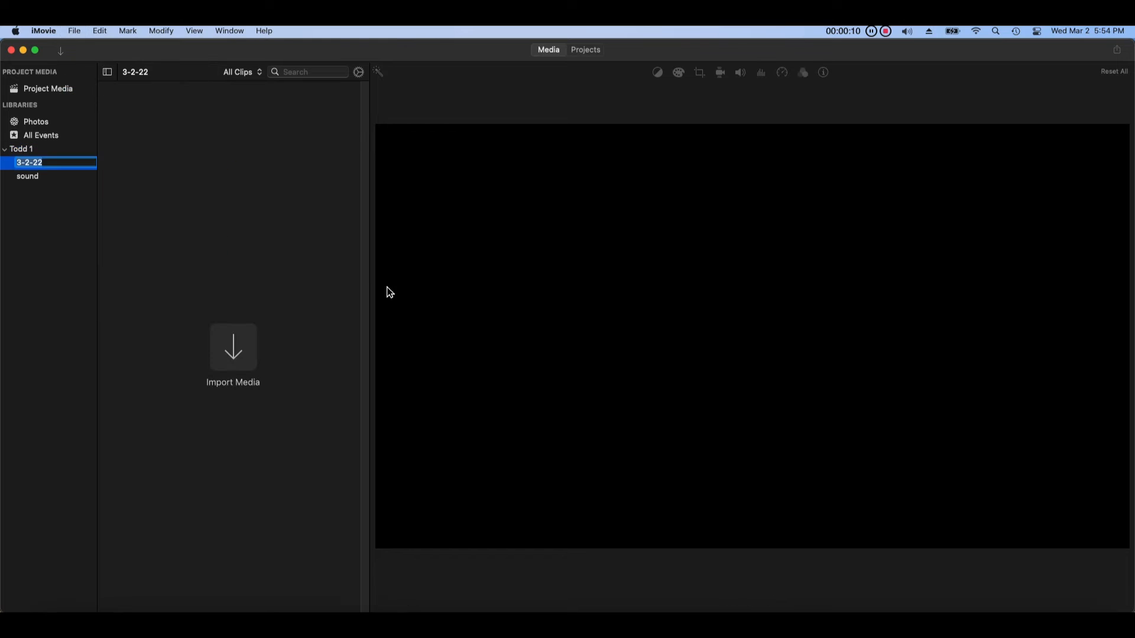
pyautogui.write('Videos')
pyautogui.press('Return')
# Import the videos test 1 folder into the Videos event
pyautogui.click(66, 181)
pyautogui.click(233, 347)
pyautogui.click(341, 355)
pyautogui.click(864, 521)
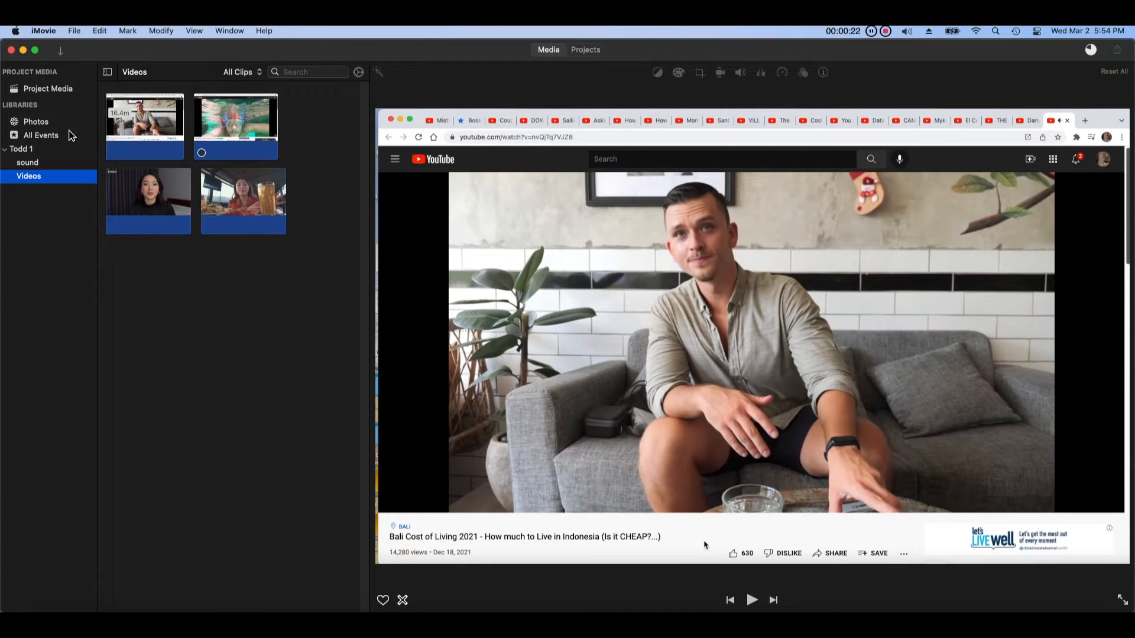
# Create another event named Images in the Todd 1 library
pyautogui.click(74, 31)
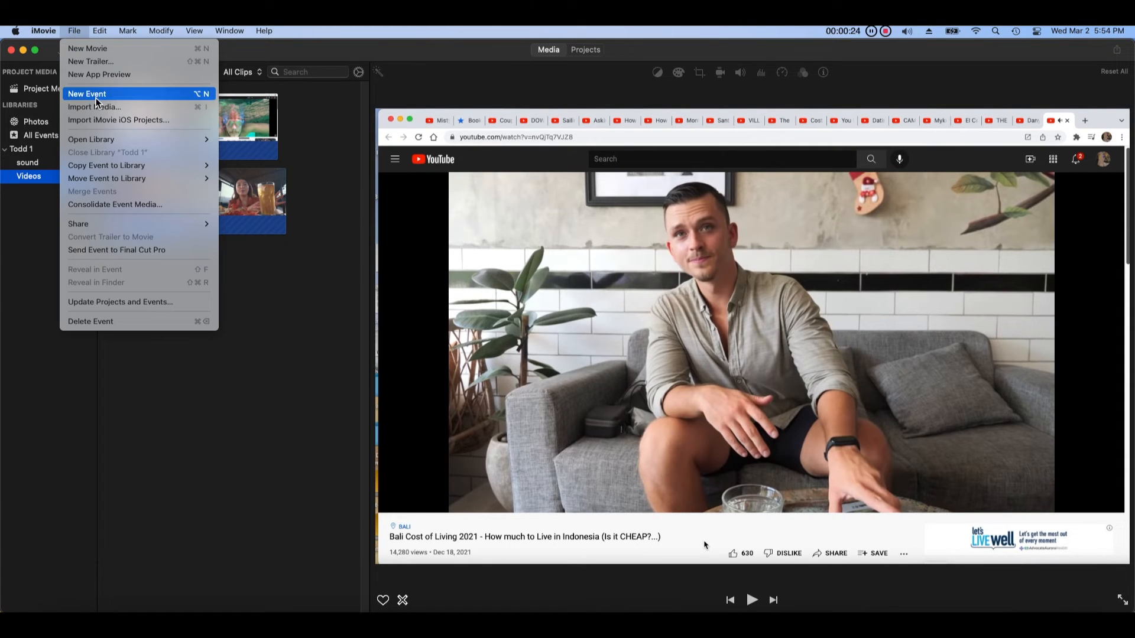
pyautogui.click(131, 94)
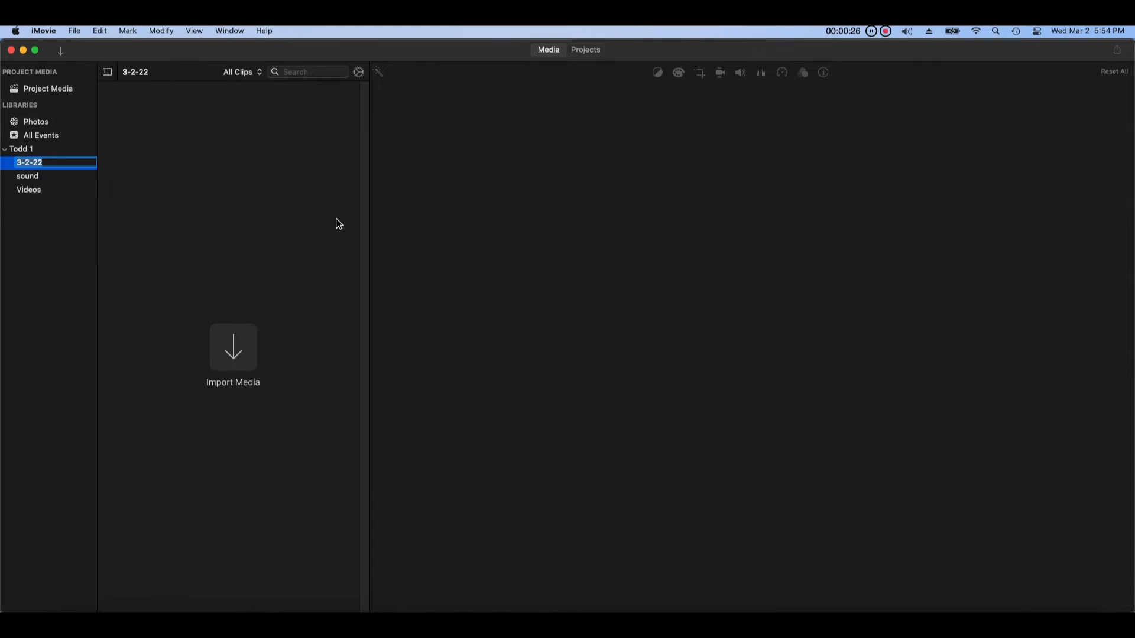
pyautogui.write('Images')
pyautogui.press('Return')
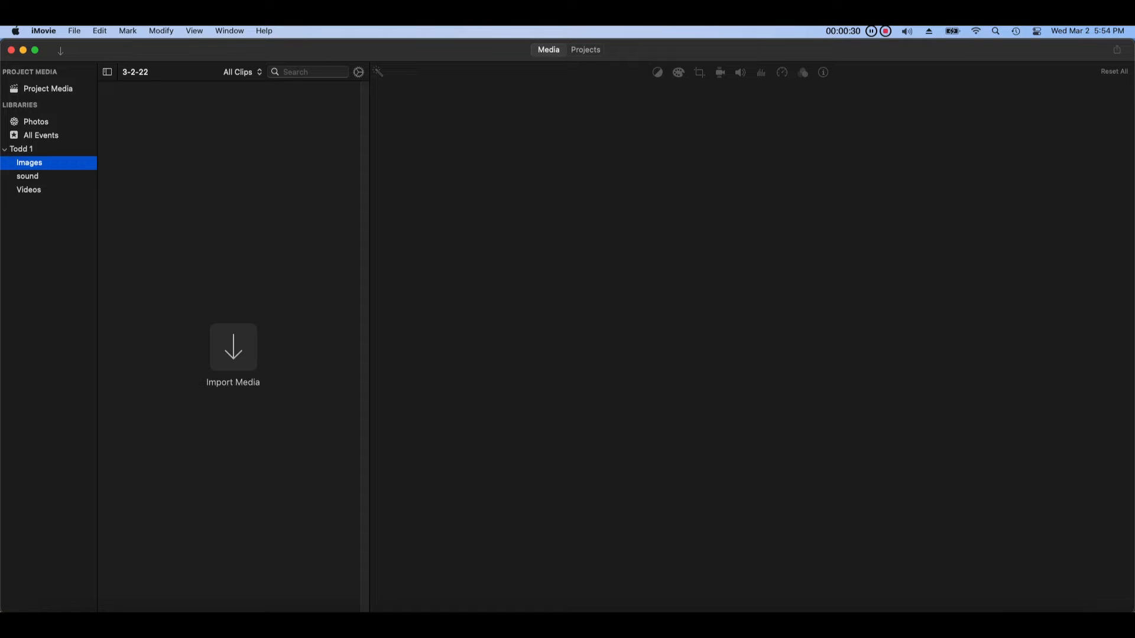
# Import the image test 1 folder into the Images event
pyautogui.click(235, 354)
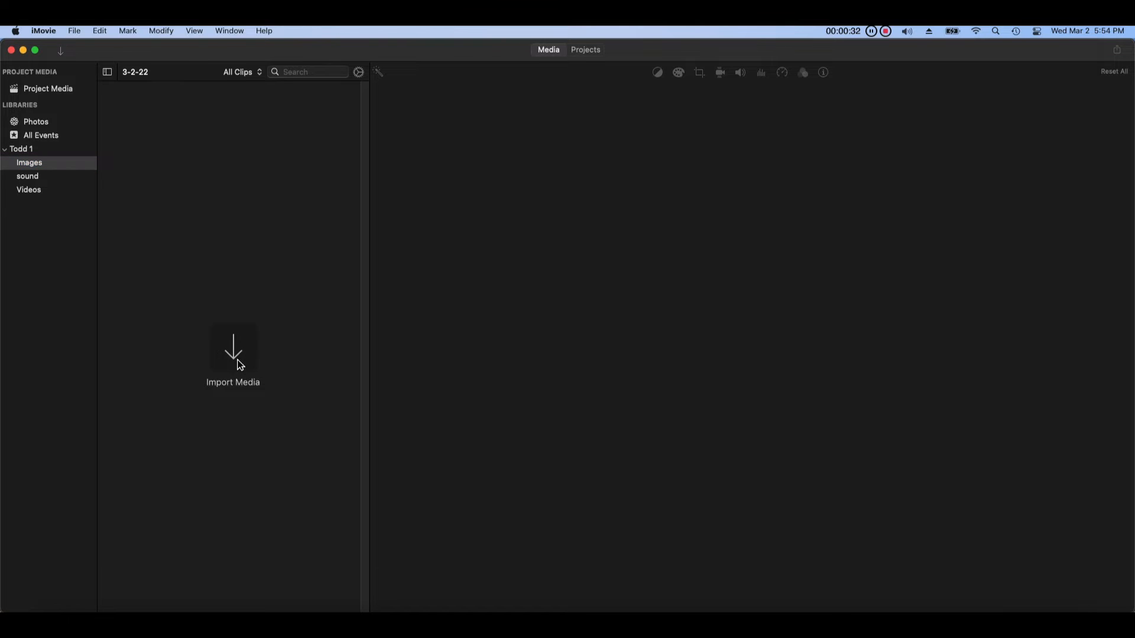
pyautogui.click(438, 330)
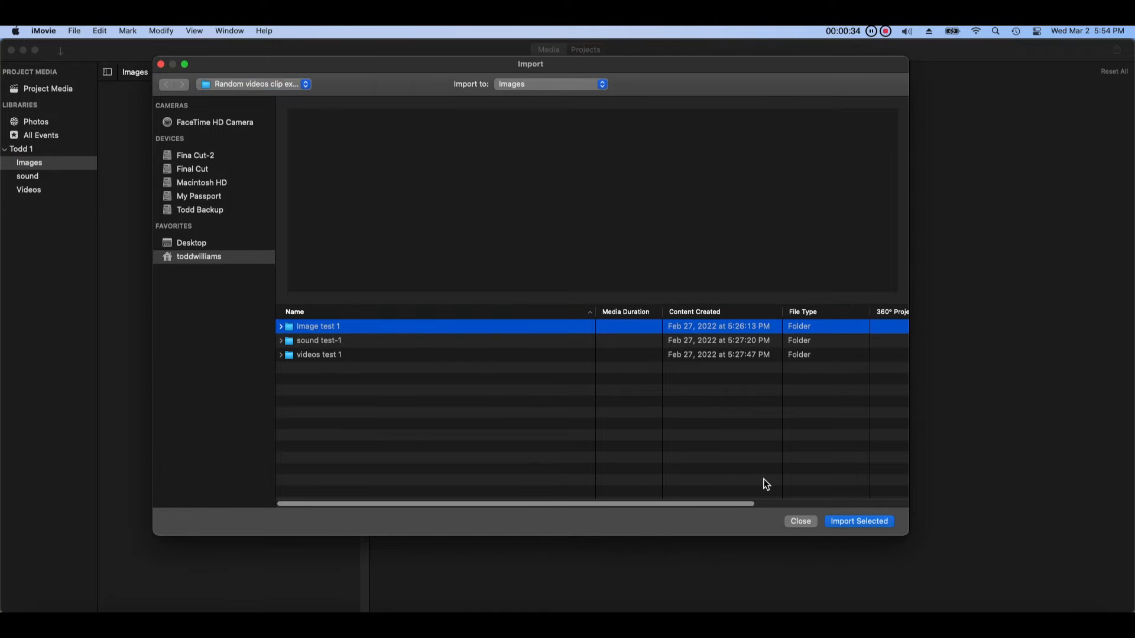
pyautogui.click(870, 521)
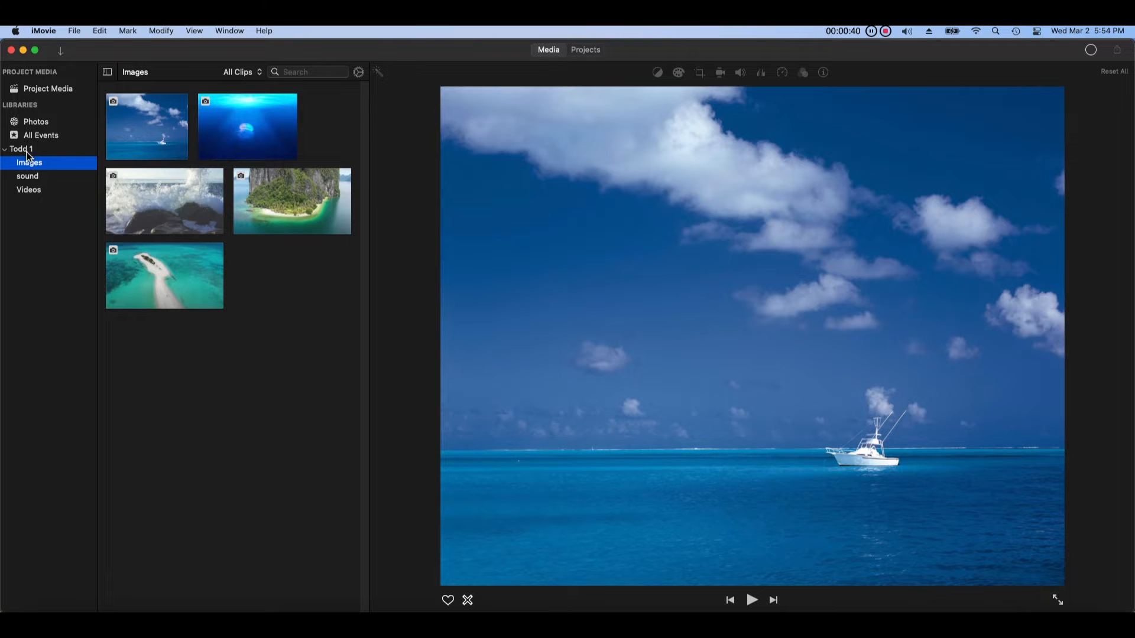
# Look through the sound and Videos events and preview the clips imported into the Videos event
pyautogui.click(27, 176)
pyautogui.click(28, 190)
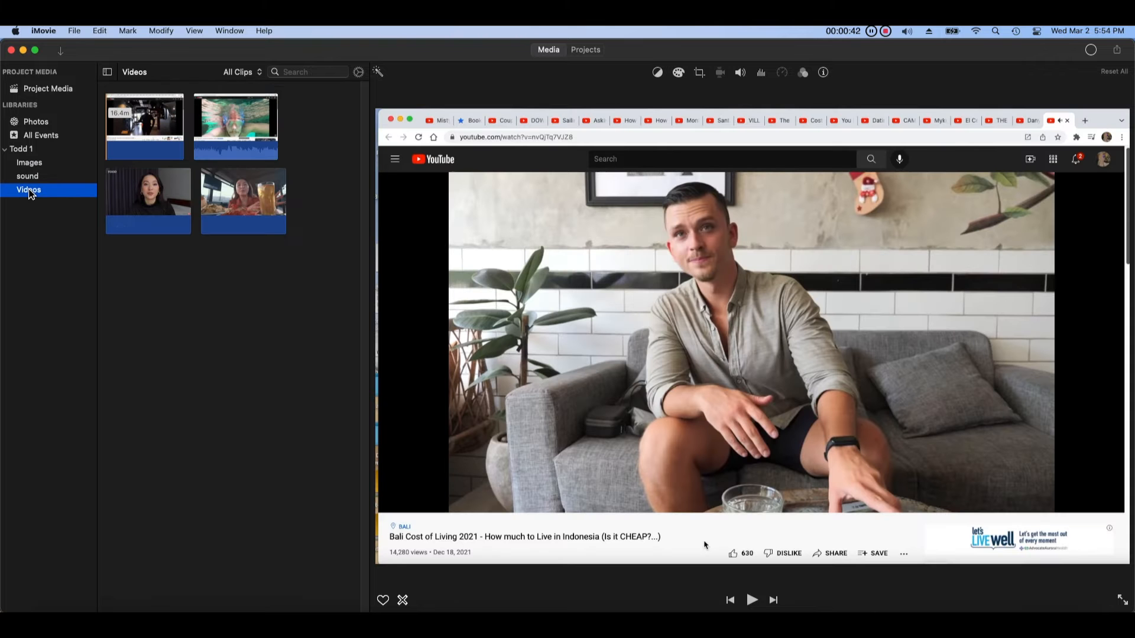
pyautogui.click(124, 190)
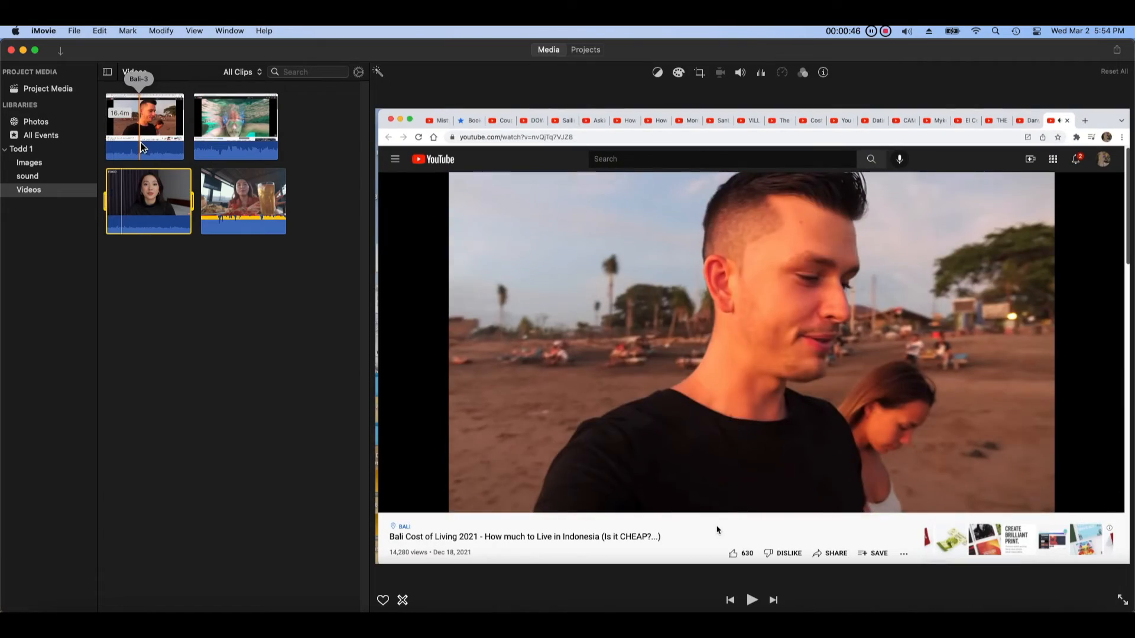
pyautogui.click(150, 145)
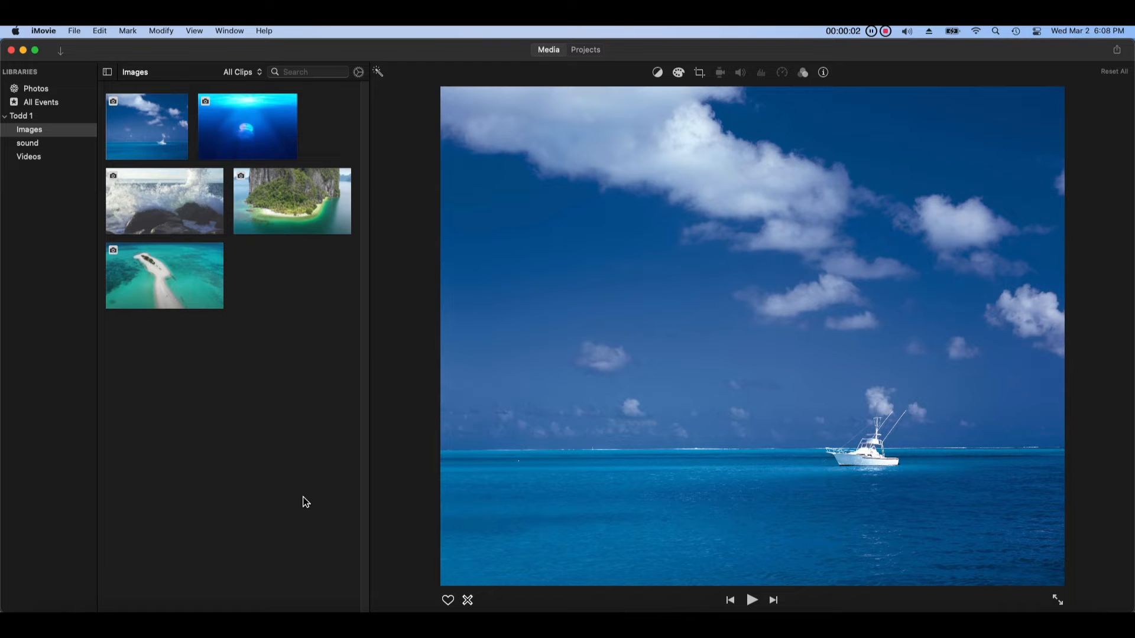
# Create a new movie project and save it under the name Todd Test
pyautogui.click(594, 53)
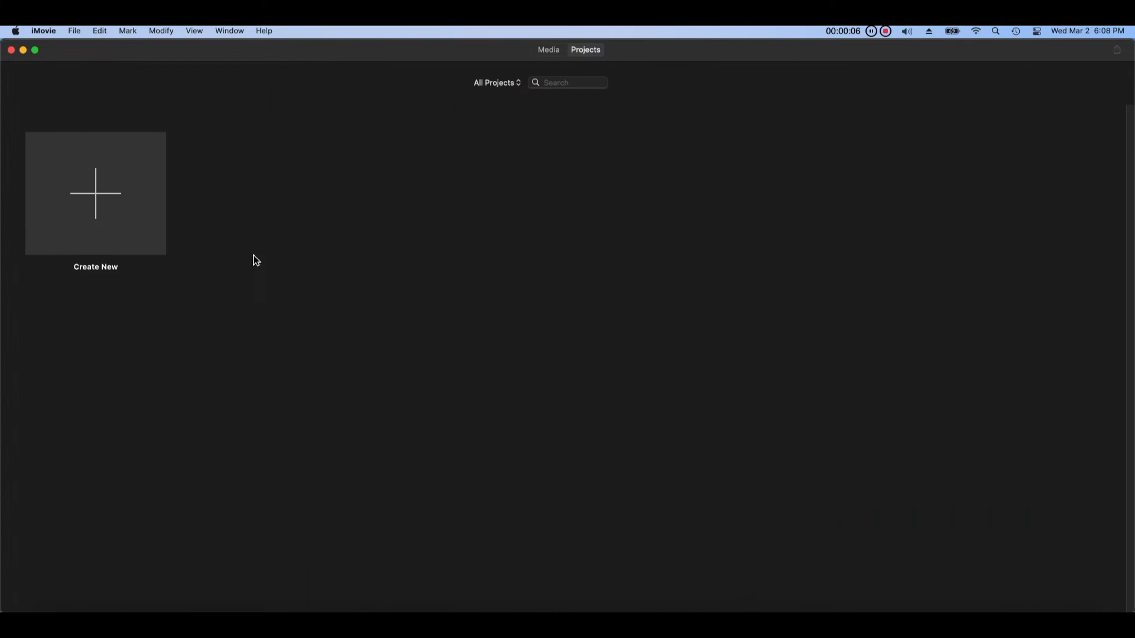
pyautogui.click(160, 243)
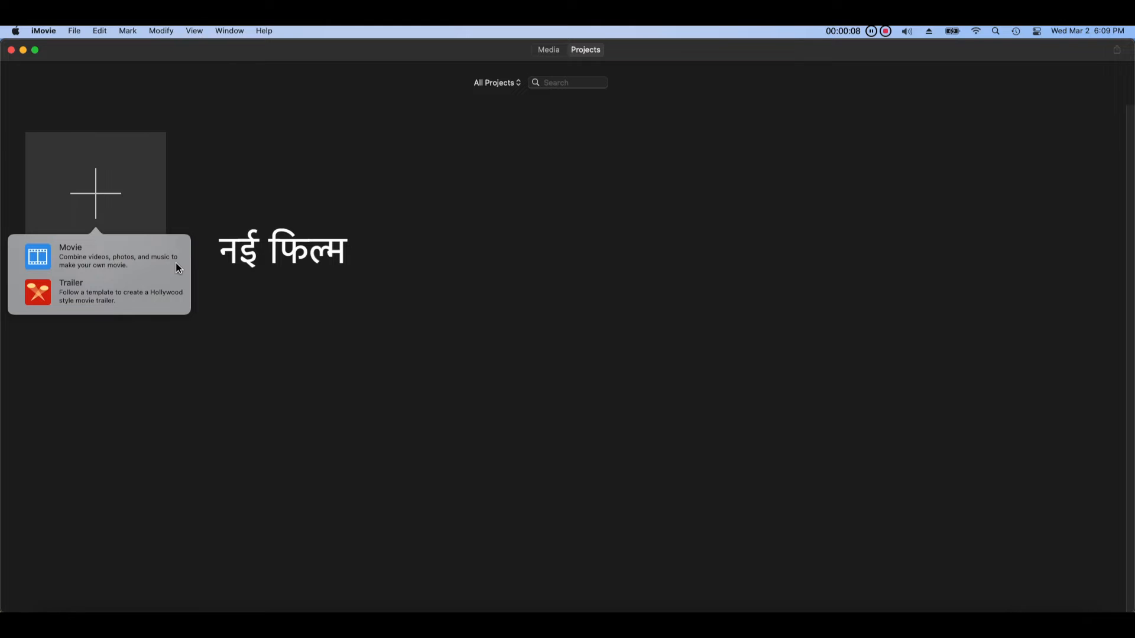
pyautogui.click(176, 264)
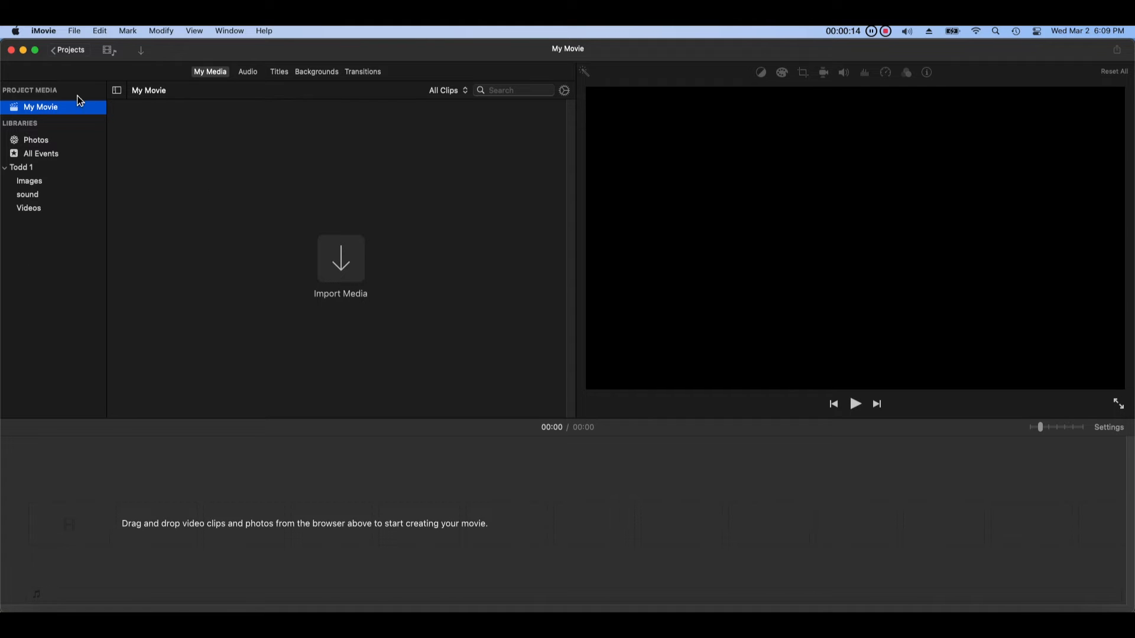
pyautogui.click(70, 51)
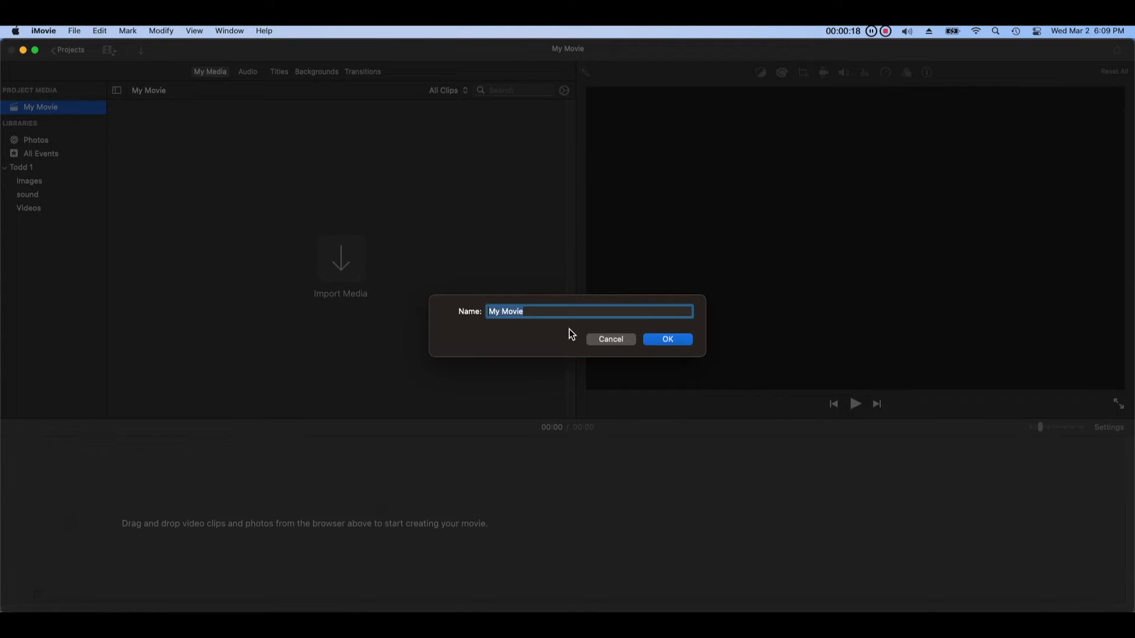
pyautogui.write('Todd Test')
pyautogui.click(648, 341)
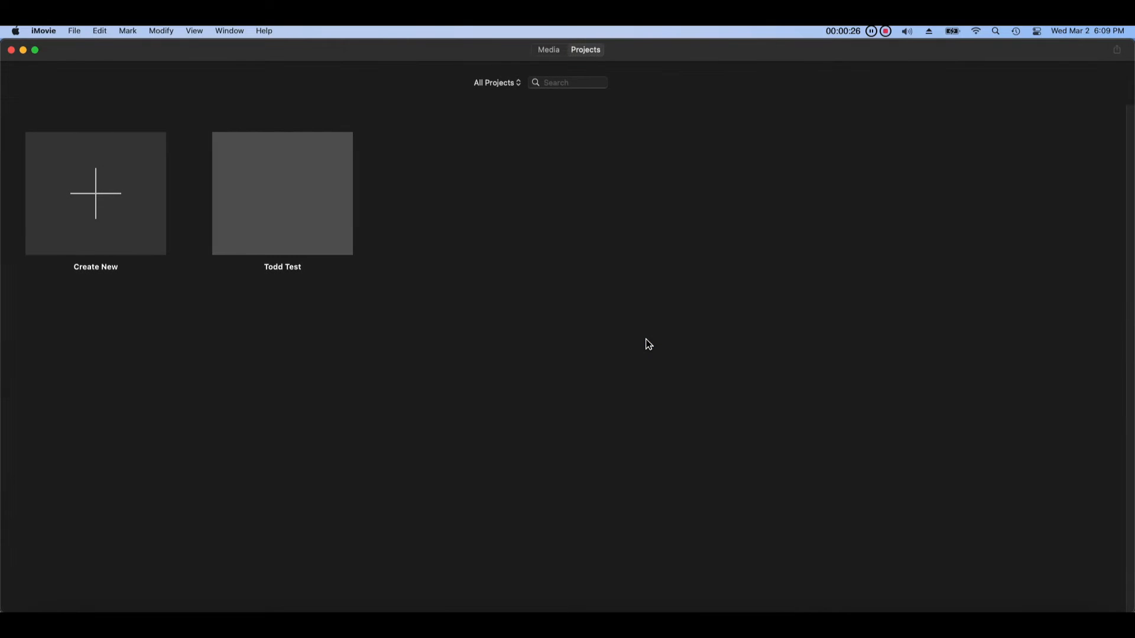
# Open the Todd Test project to view its empty timeline and return to the projects overview
pyautogui.click(340, 241)
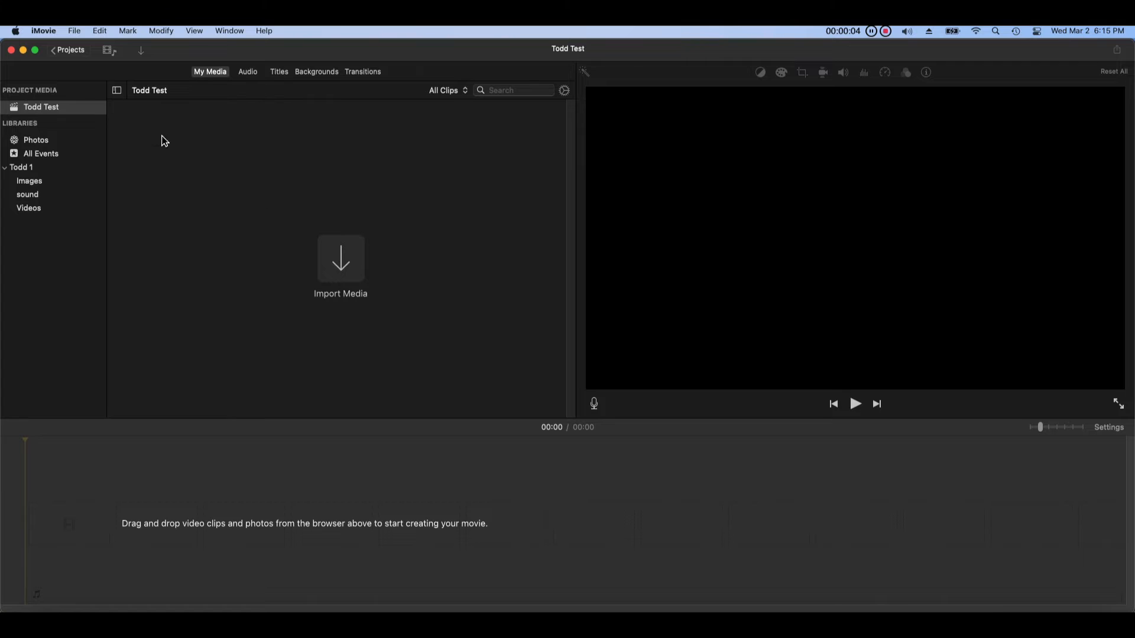
pyautogui.click(87, 53)
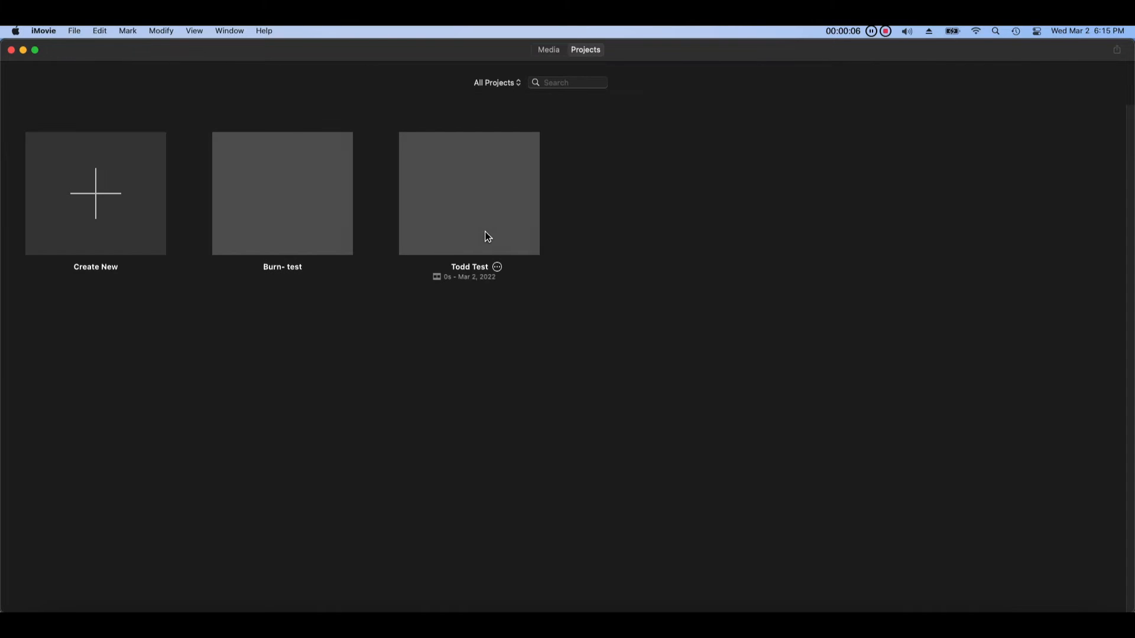
# Open the Burn- test project and the Todd Test project in turn, returning to the projects overview after each
pyautogui.click(331, 239)
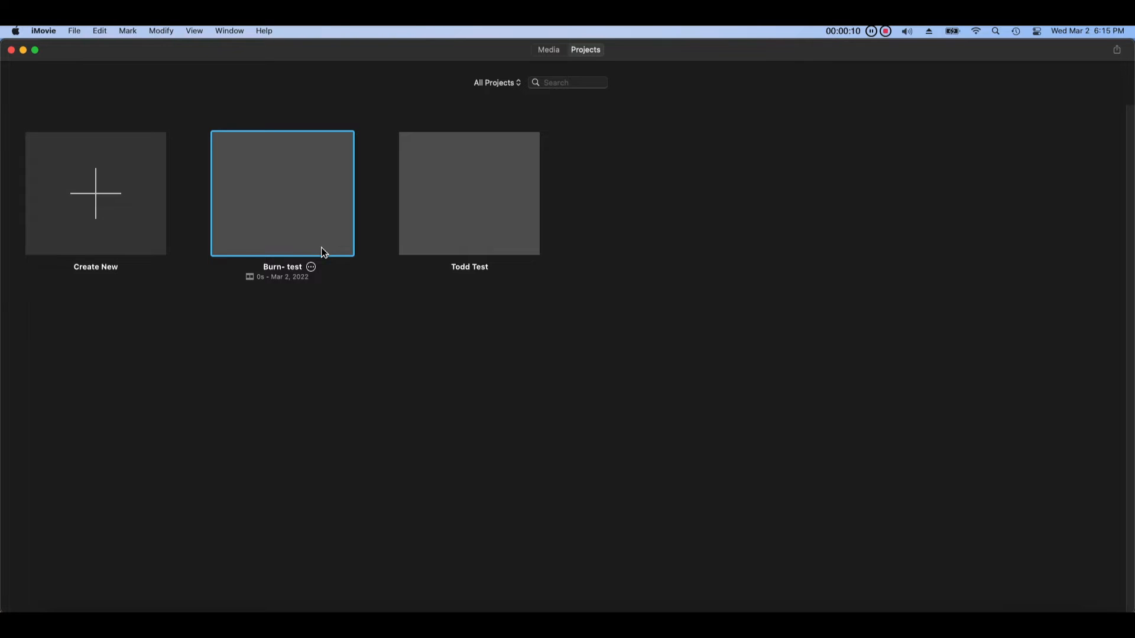
pyautogui.click(311, 268)
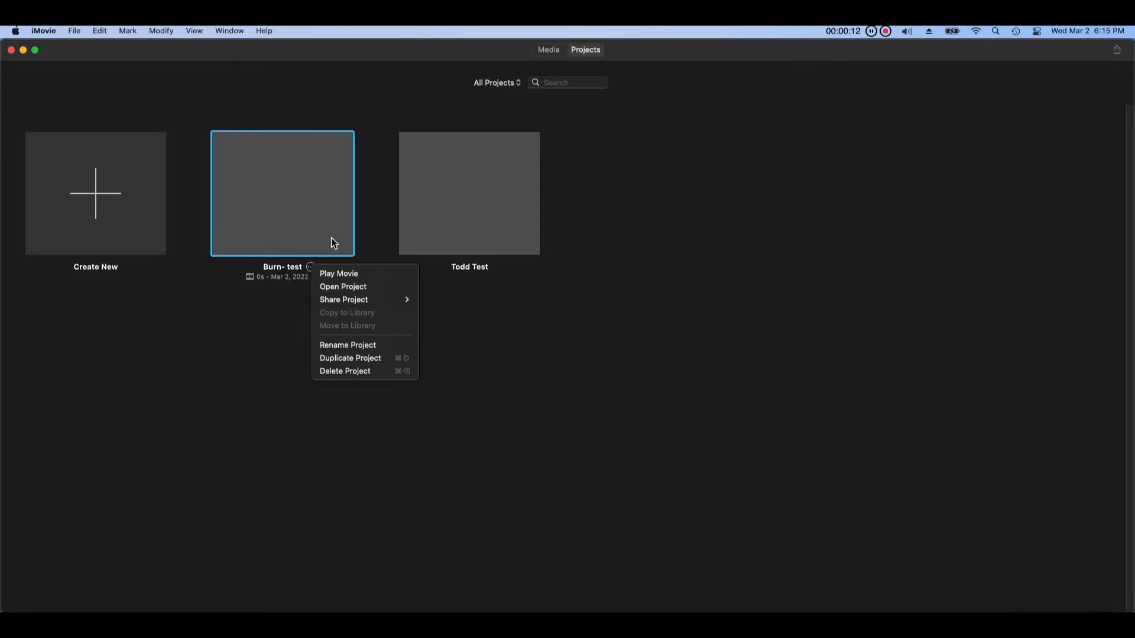
pyautogui.click(390, 287)
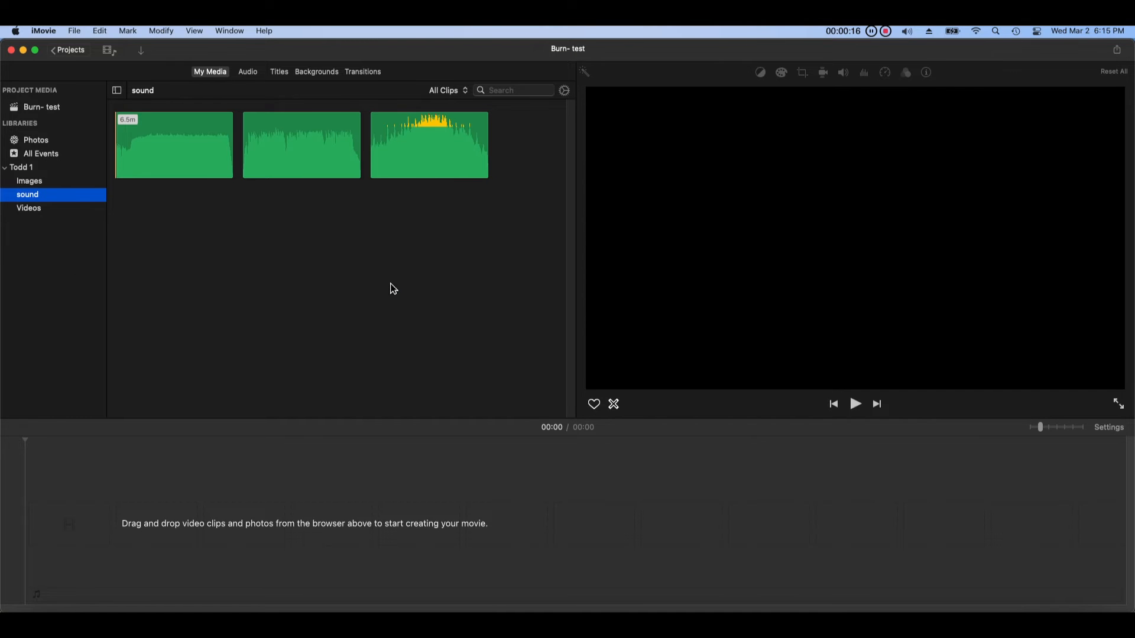
pyautogui.click(64, 51)
pyautogui.click(413, 221)
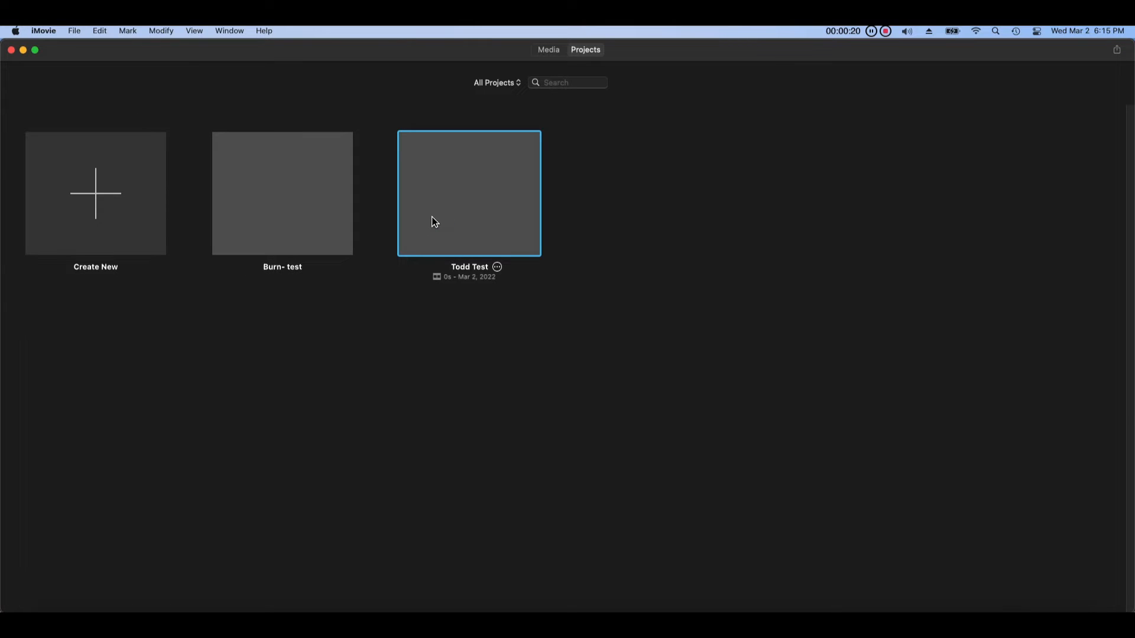
pyautogui.doubleClick(435, 222)
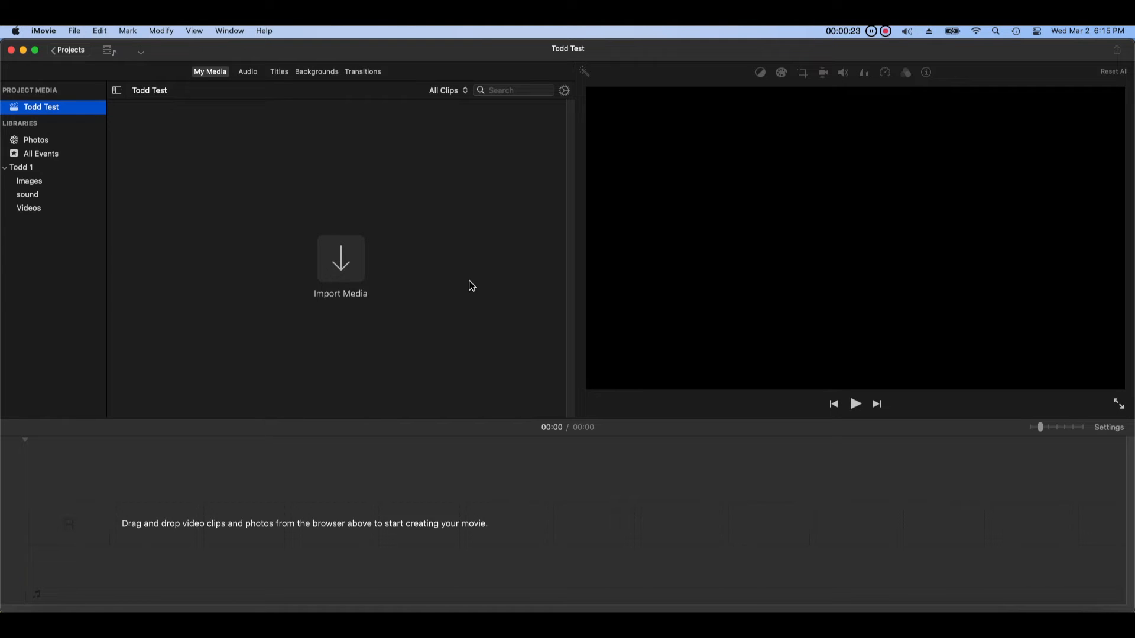
pyautogui.click(74, 50)
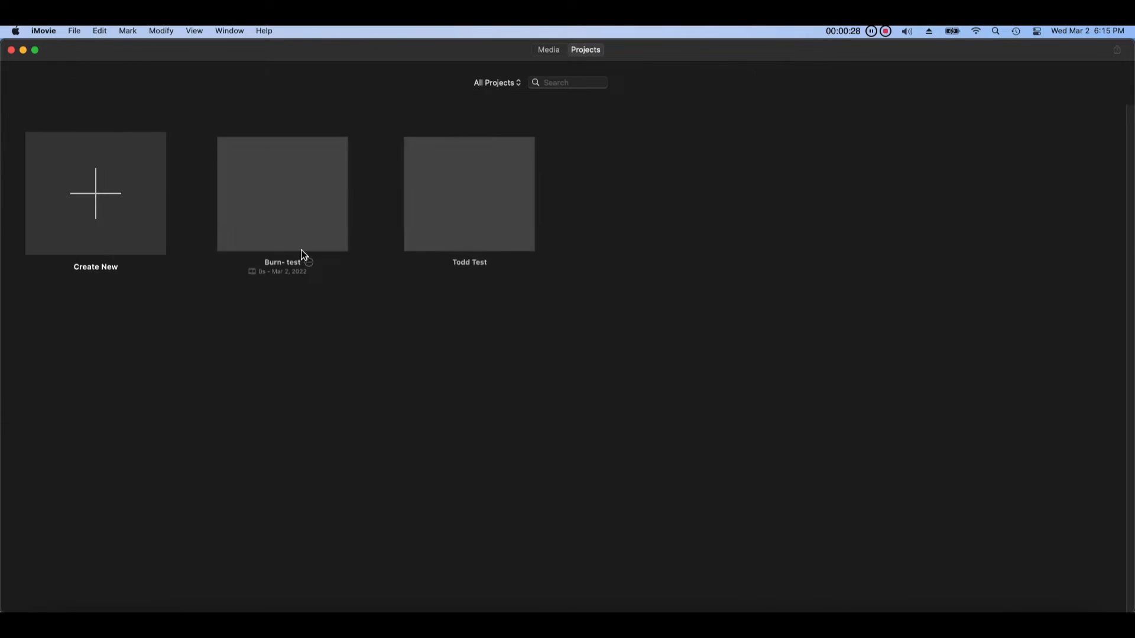
# Delete the Burn- test project and open the Todd Test project
pyautogui.click(312, 269)
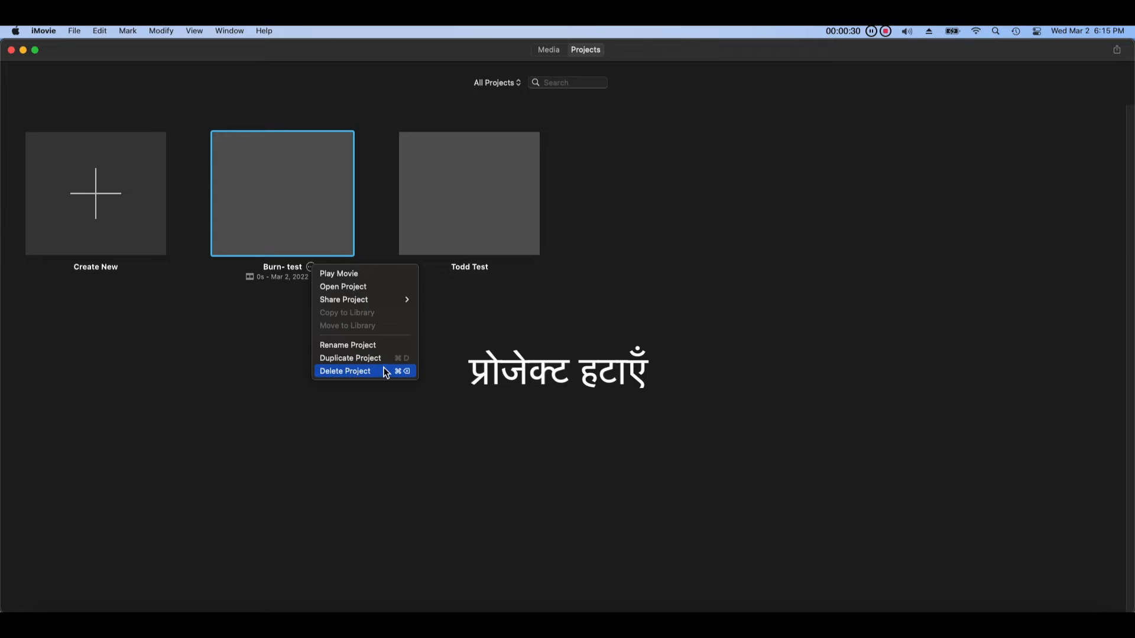
pyautogui.click(386, 372)
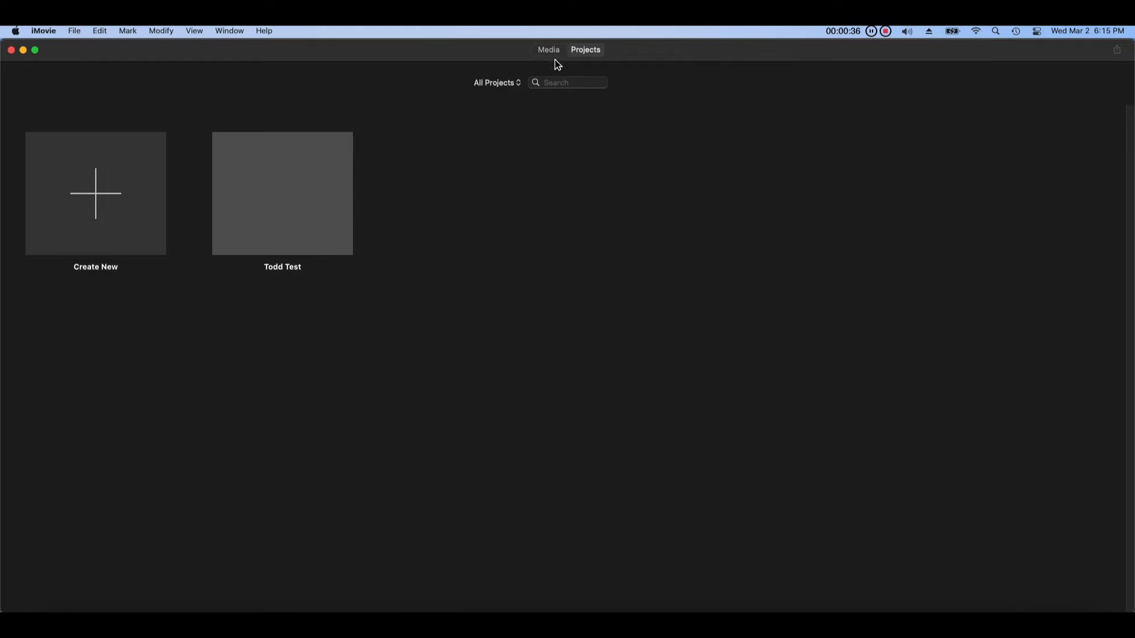
pyautogui.click(321, 174)
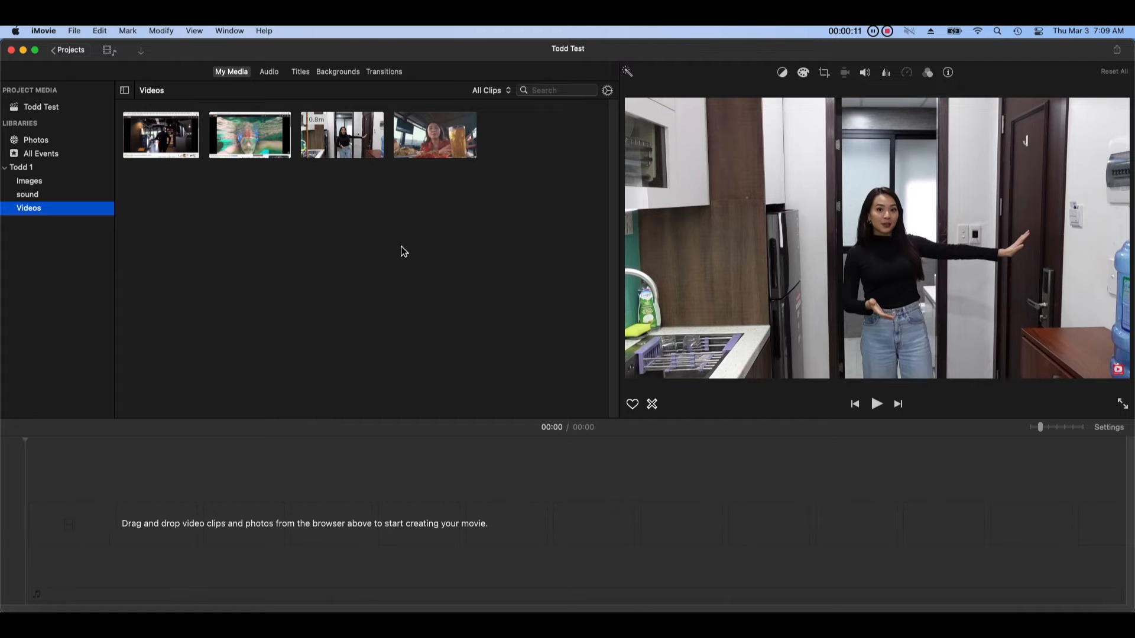
# Make the clip thumbnails in the Videos event slightly smaller and set the clip zoom to 5m
pyautogui.click(614, 93)
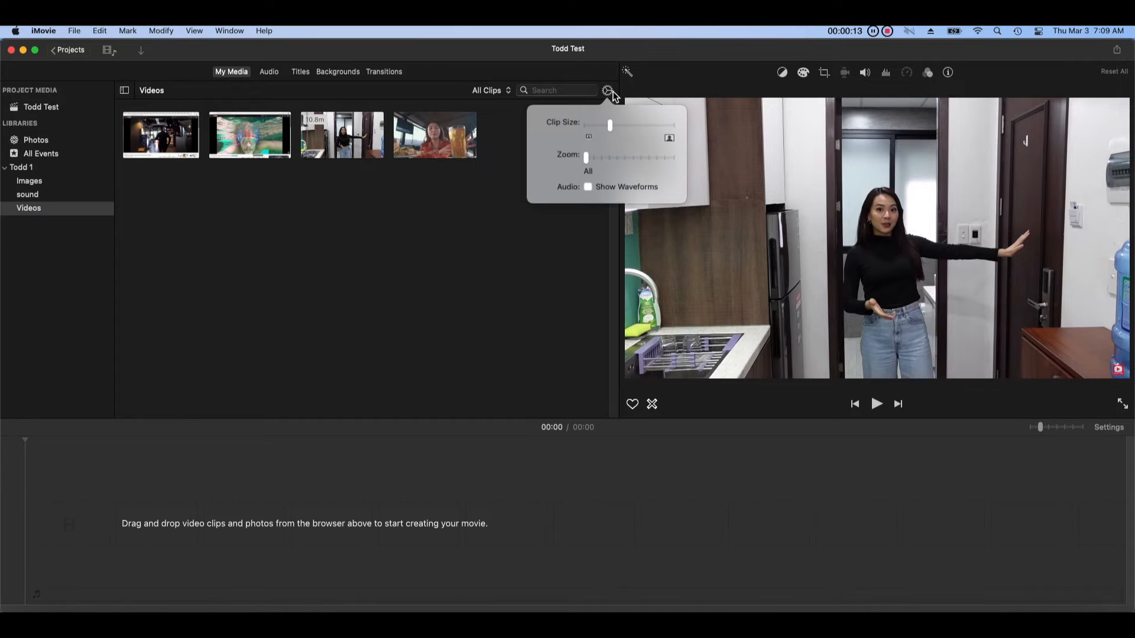
pyautogui.moveTo(616, 126)
pyautogui.mouseDown()
pyautogui.moveTo(641, 135)
pyautogui.moveTo(583, 135)
pyautogui.moveTo(603, 130)
pyautogui.mouseUp()
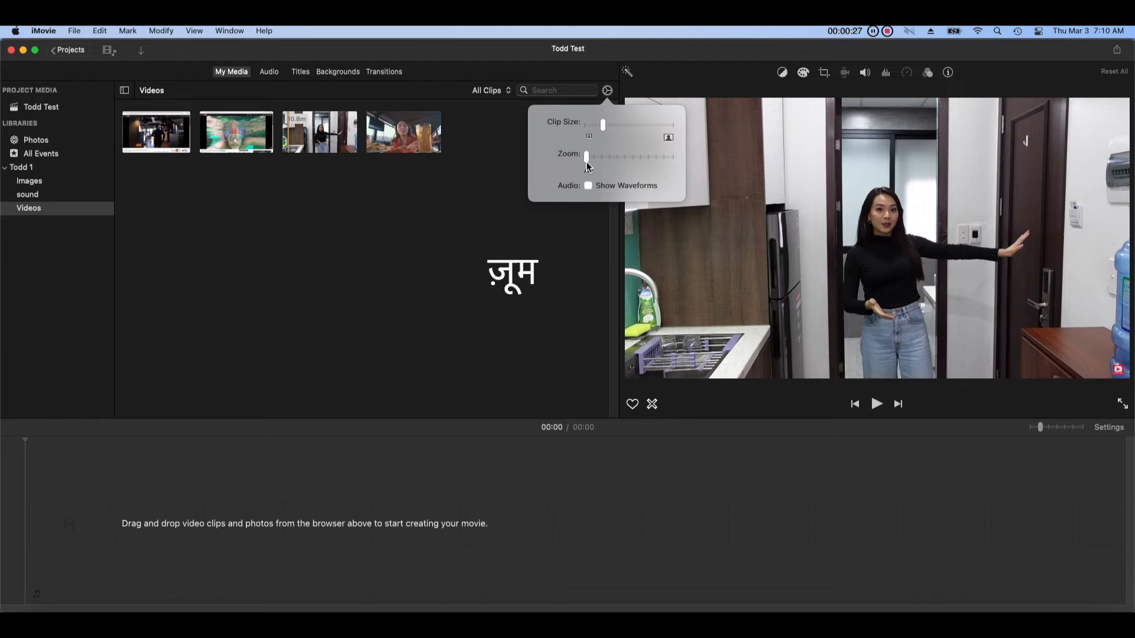
pyautogui.moveTo(589, 166); pyautogui.dragTo(621, 169)
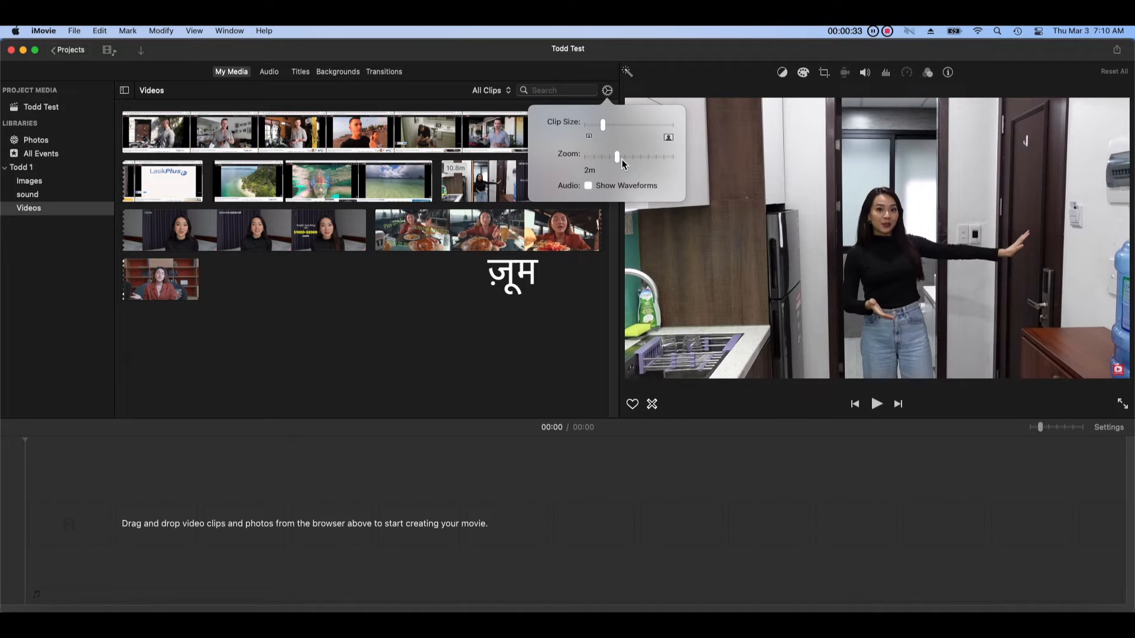
pyautogui.moveTo(620, 162); pyautogui.dragTo(609, 161)
pyautogui.click(196, 33)
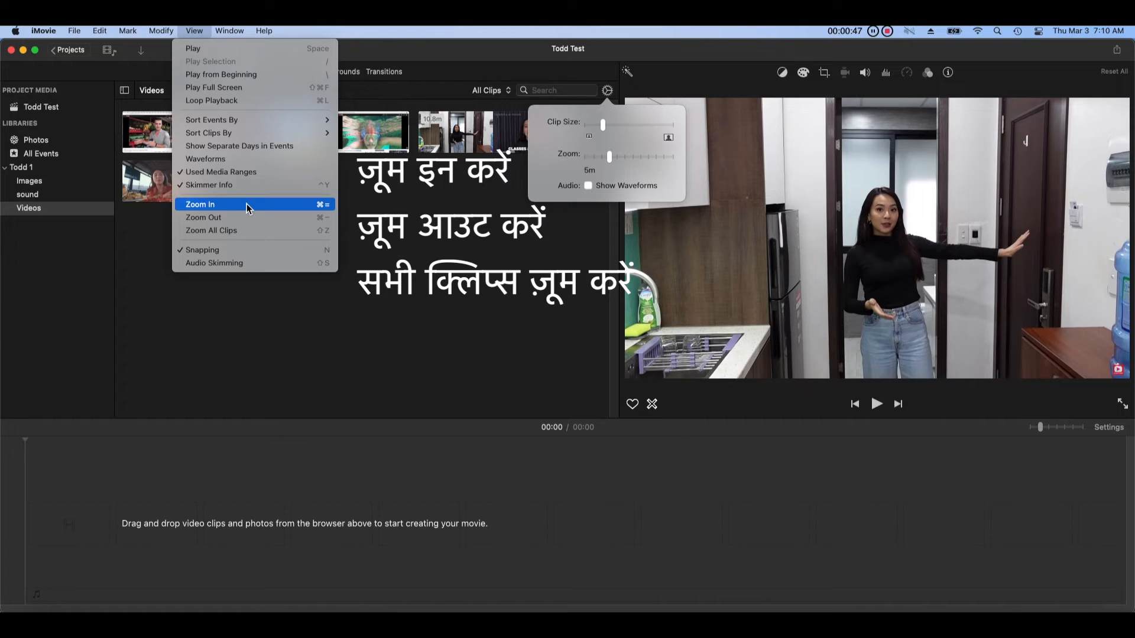
pyautogui.click(289, 226)
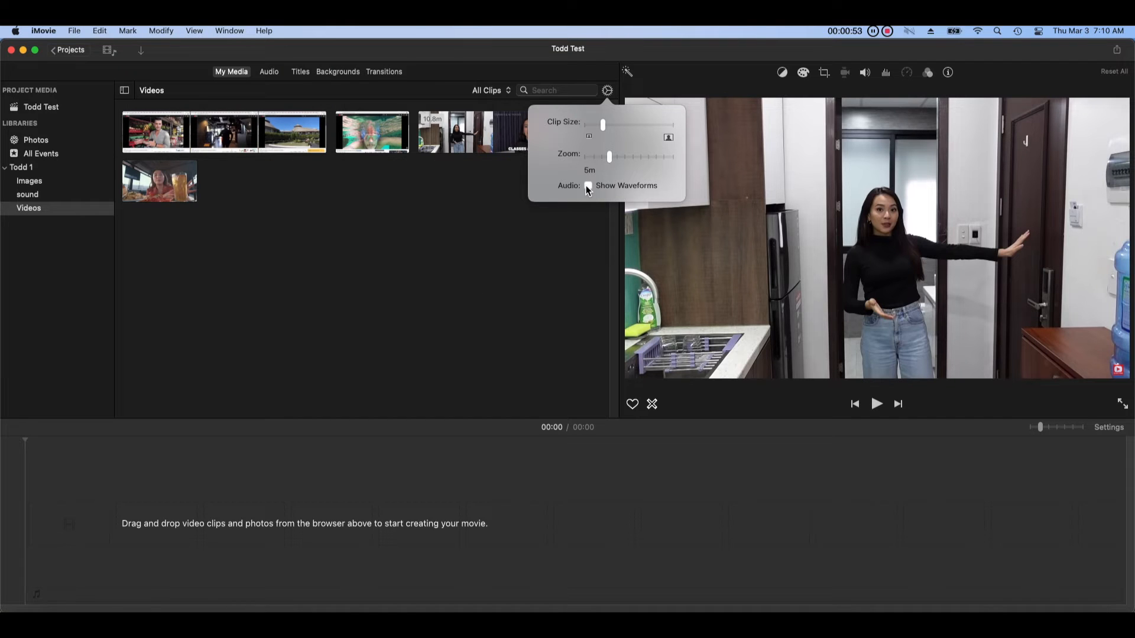
# Show audio waveforms on the Videos event clips, toggling the setting off and on to compare before leaving it enabled
pyautogui.click(588, 187)
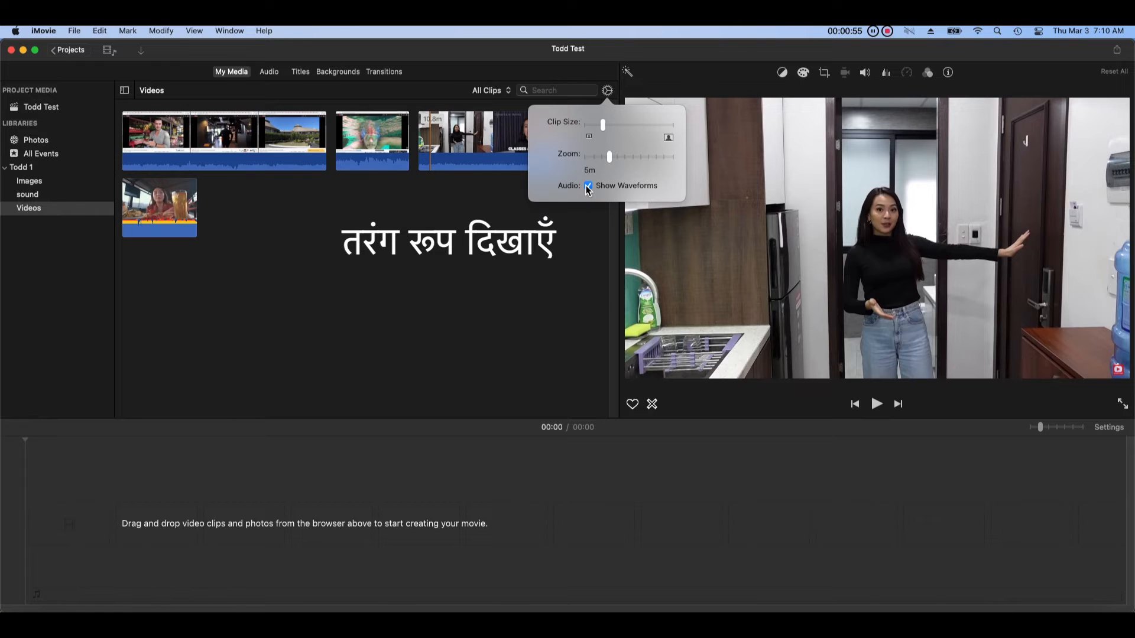
pyautogui.click(588, 186)
pyautogui.click(588, 187)
pyautogui.click(588, 187)
pyautogui.click(588, 186)
pyautogui.click(202, 31)
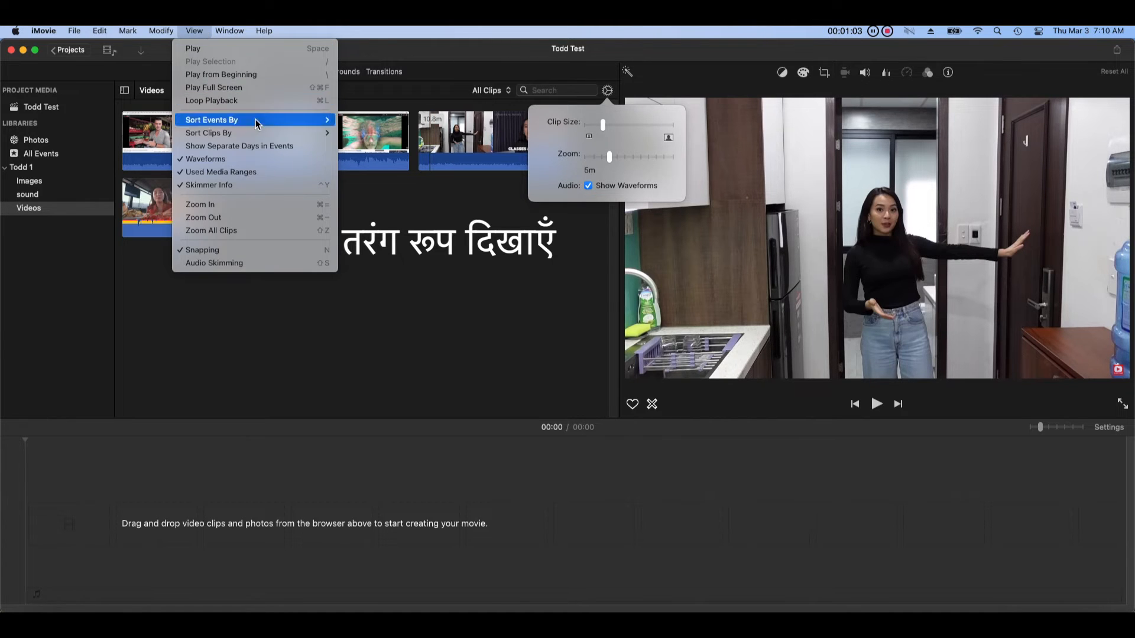
pyautogui.click(311, 161)
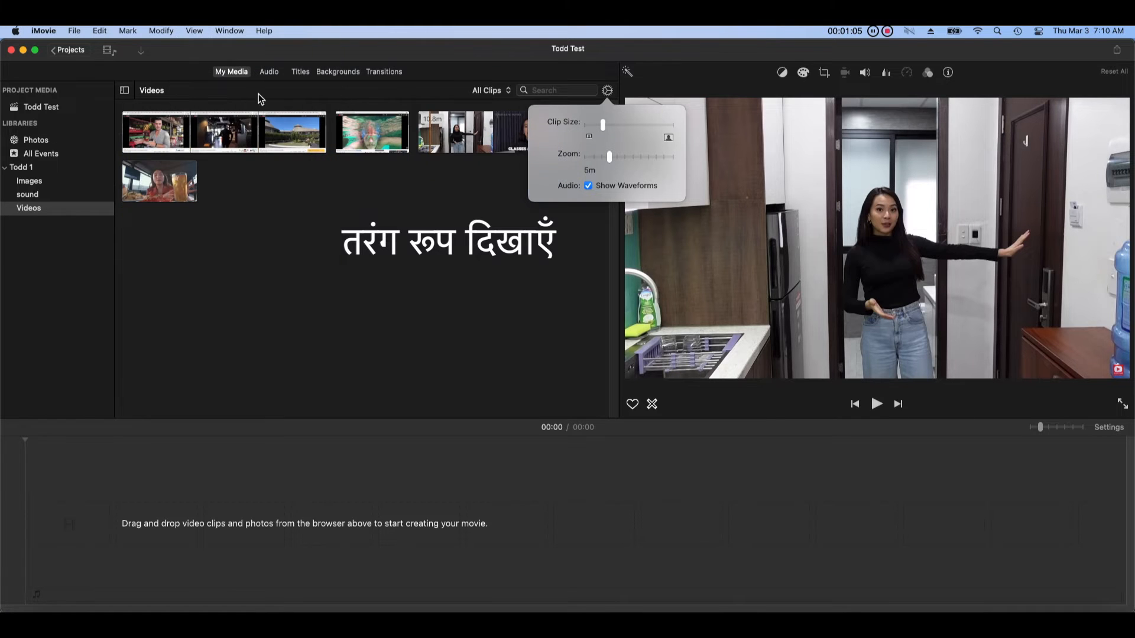
pyautogui.click(194, 31)
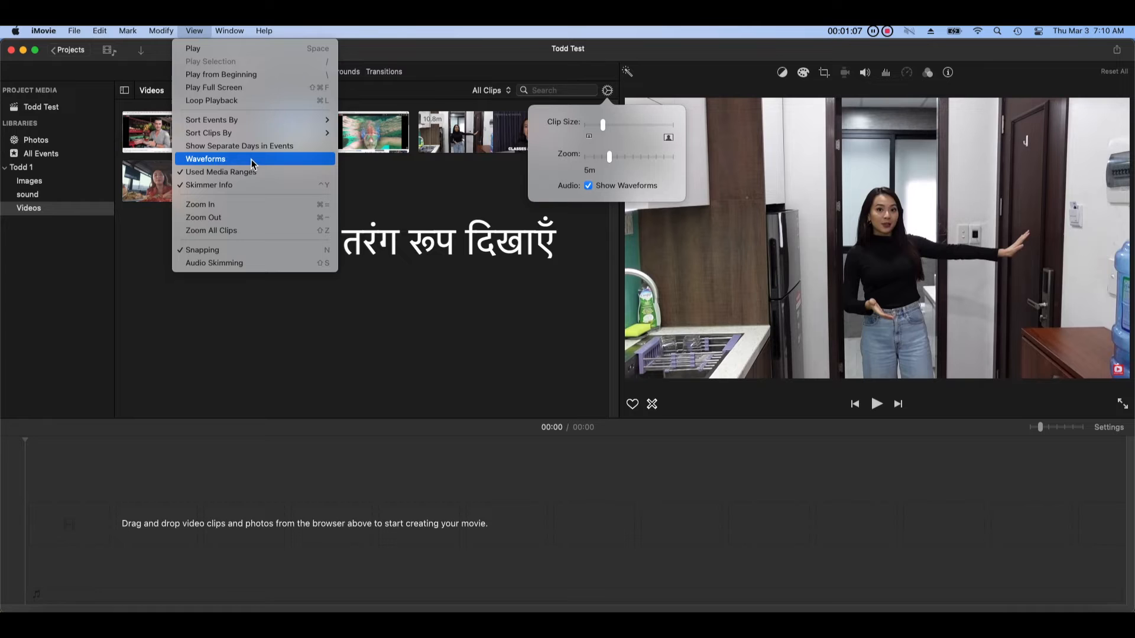
pyautogui.click(253, 161)
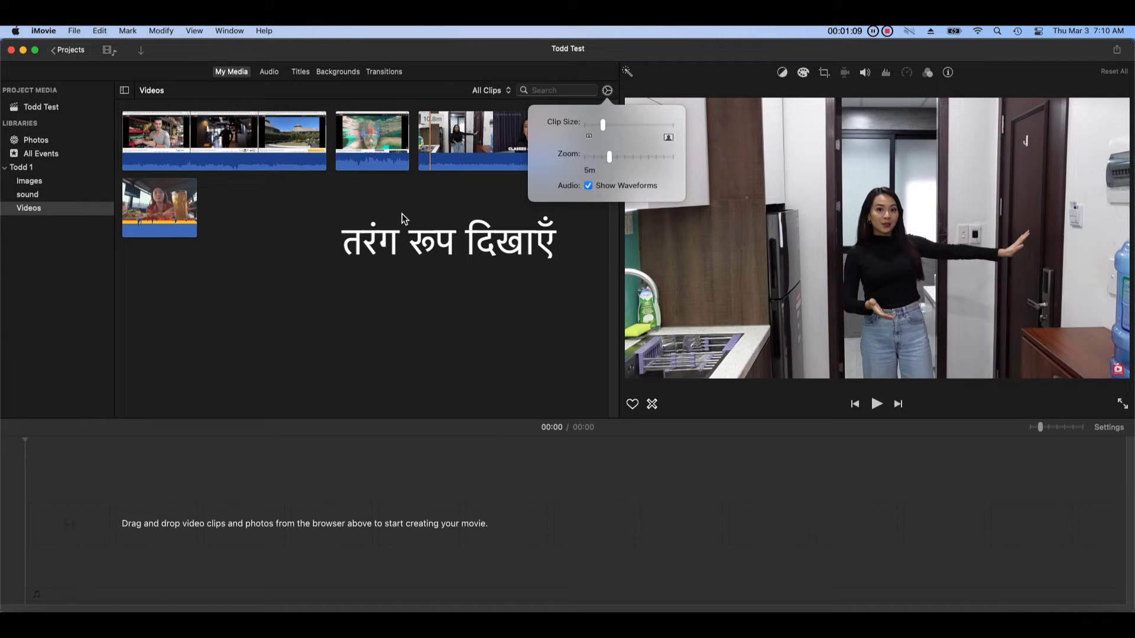
pyautogui.click(402, 219)
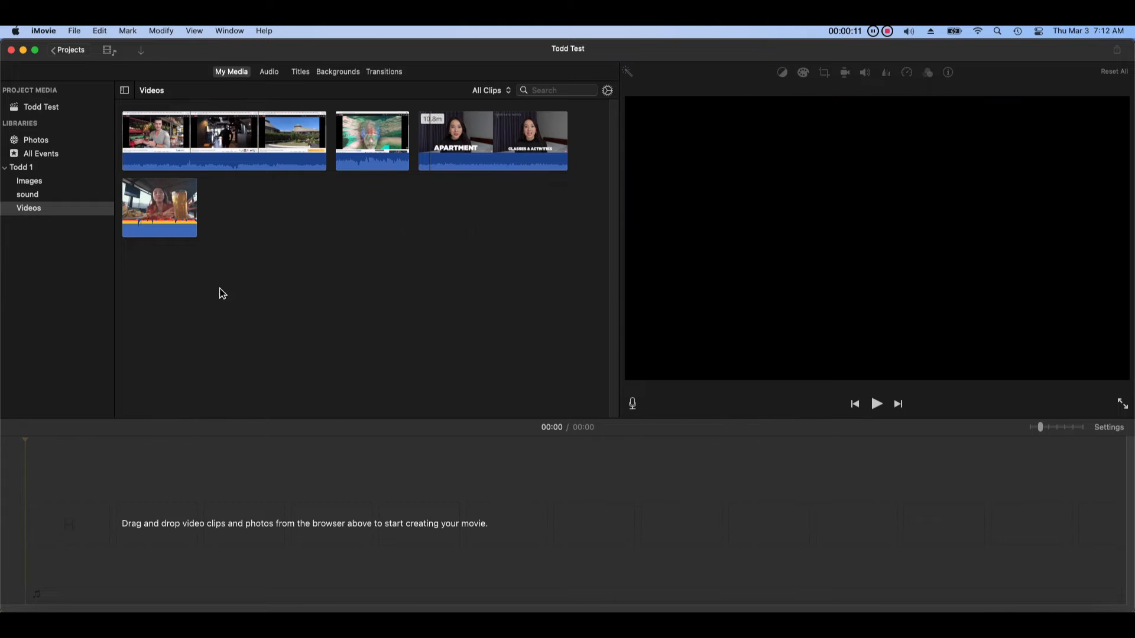
# Preview the first, second and Vietnam -2 clips of the Videos event by playing each one
pyautogui.click(154, 137)
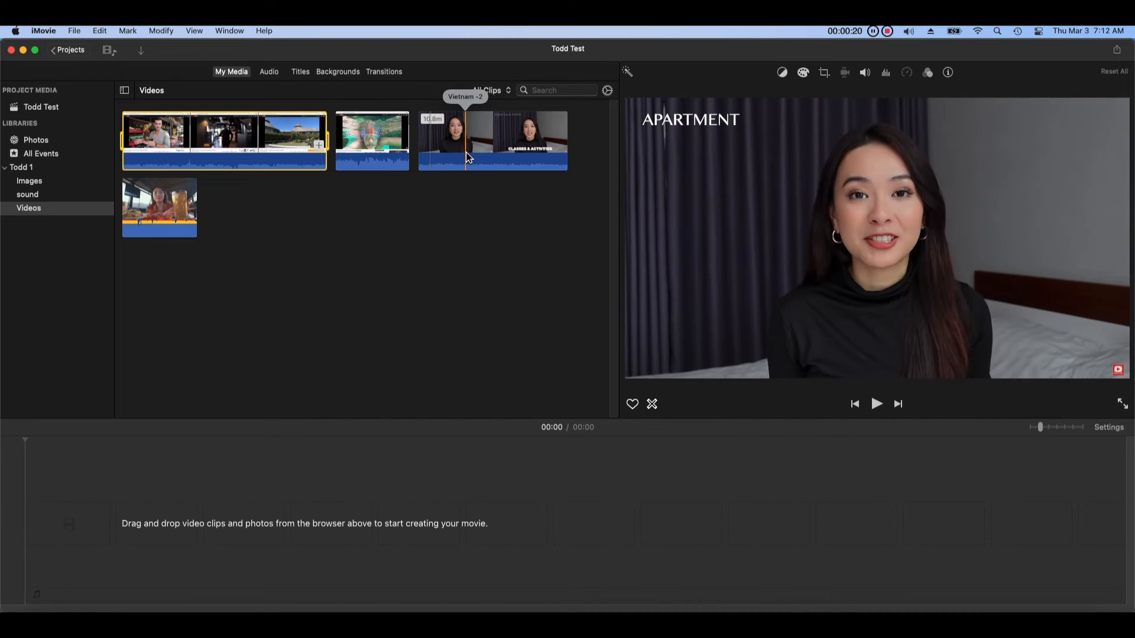
pyautogui.press('space')
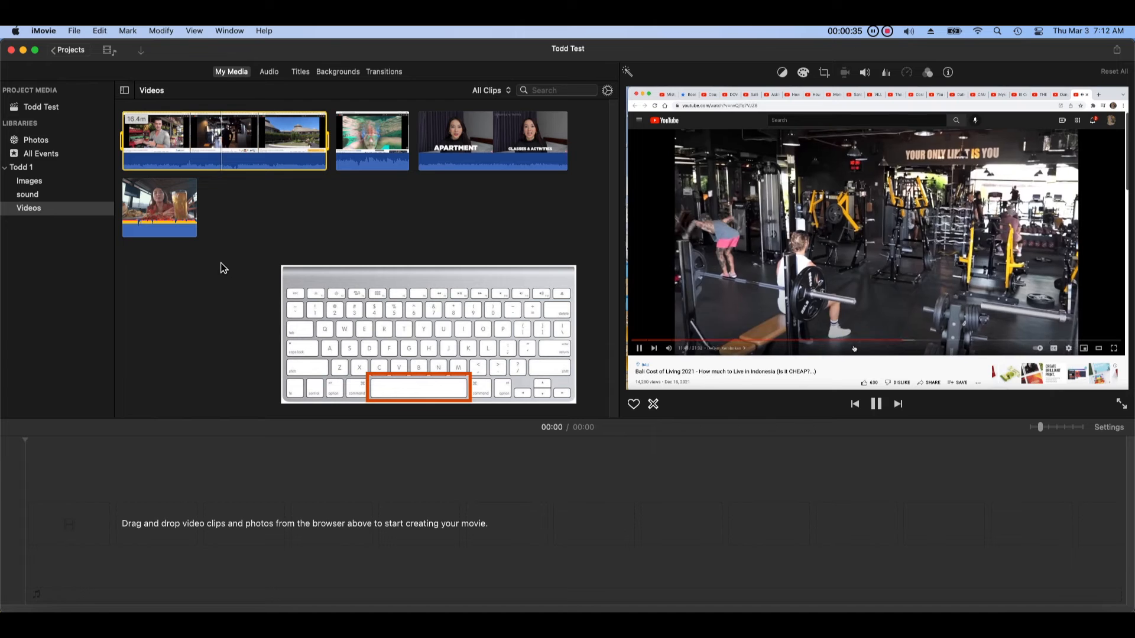
pyautogui.click(386, 148)
pyautogui.press('space')
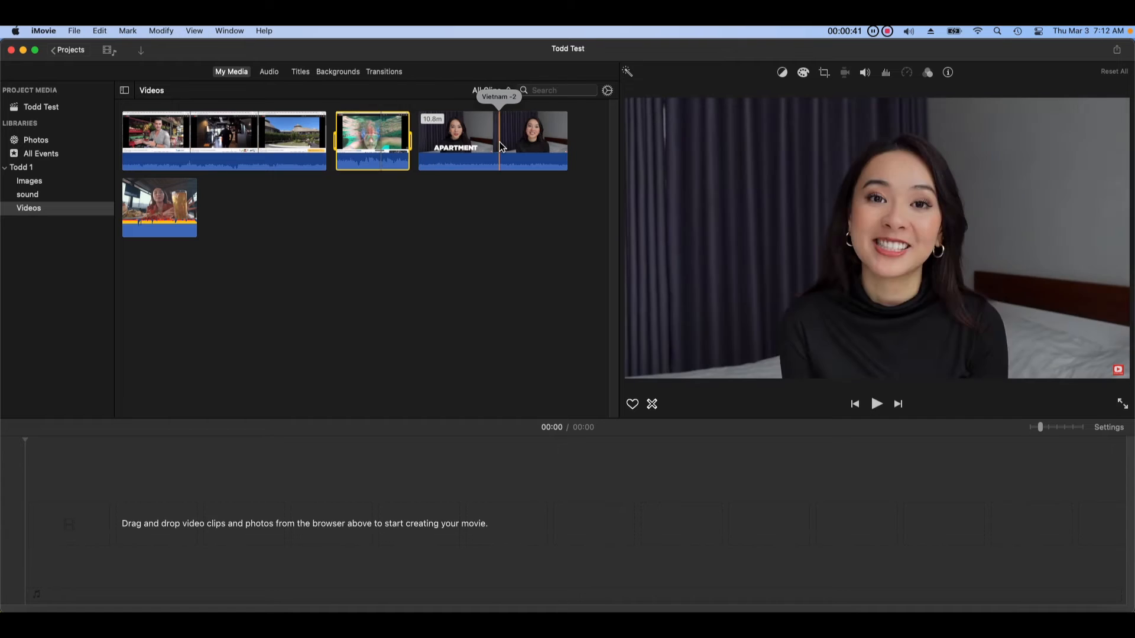
pyautogui.click(499, 144)
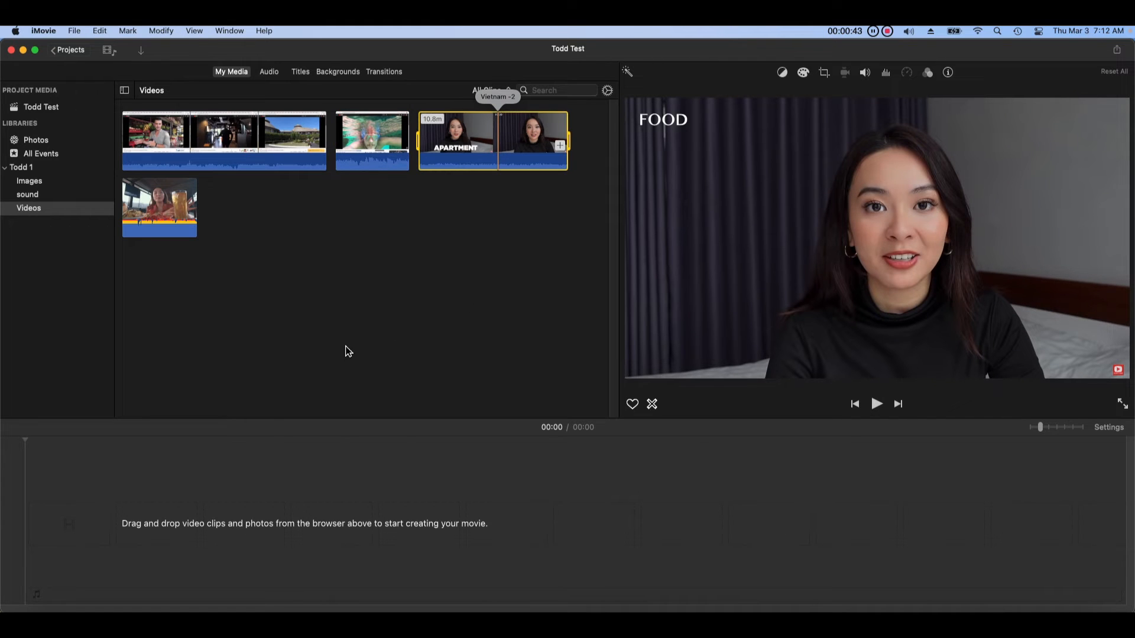
pyautogui.press('space')
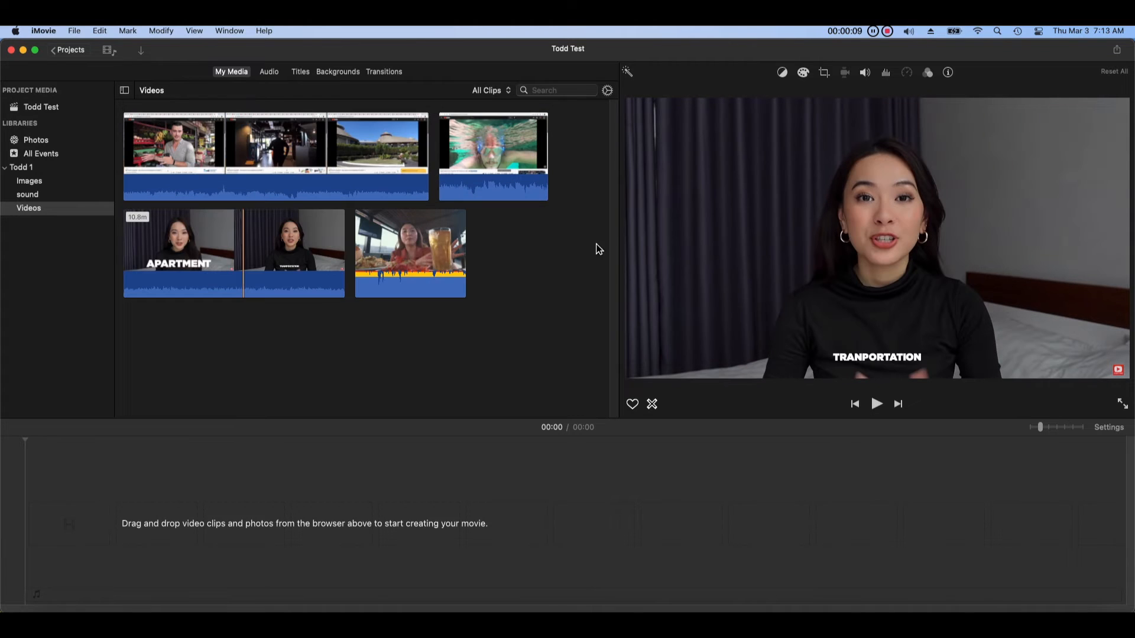
# Lower the volume of the Burn Food -1 clip to 68%
pyautogui.click(389, 244)
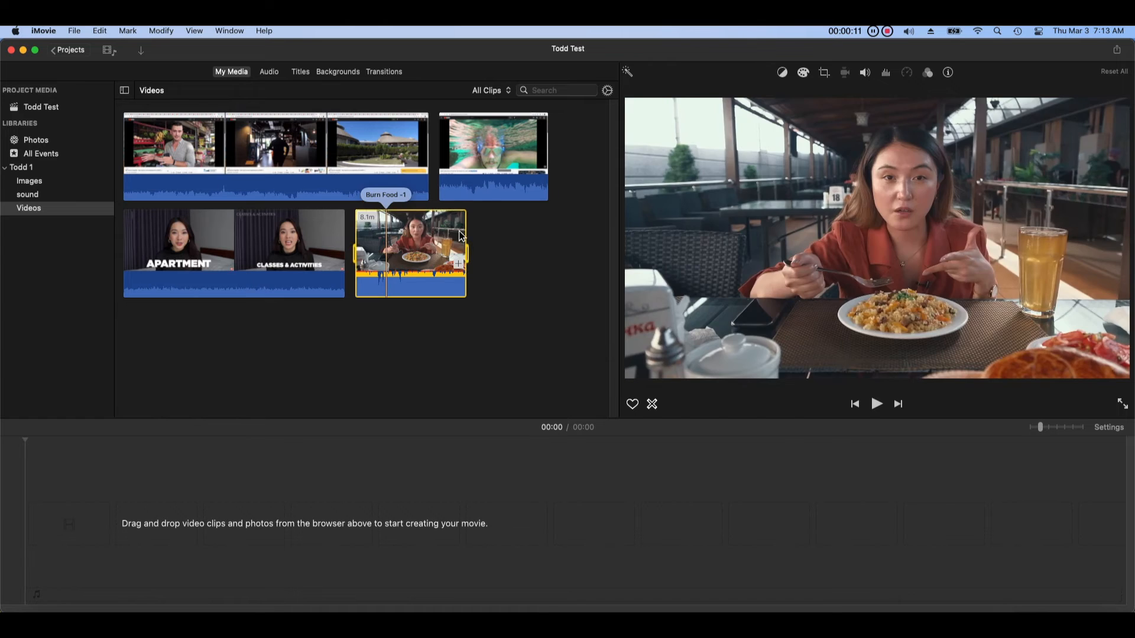
pyautogui.click(865, 72)
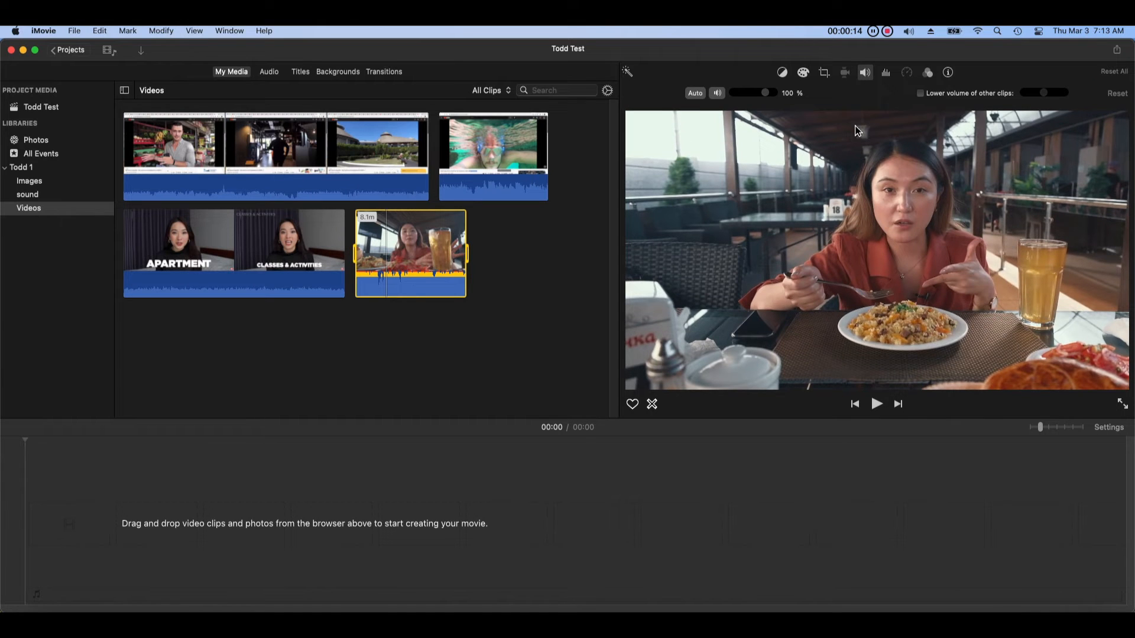
pyautogui.moveTo(772, 101)
pyautogui.mouseDown()
pyautogui.moveTo(782, 98)
pyautogui.moveTo(750, 104)
pyautogui.moveTo(763, 107)
pyautogui.mouseUp()
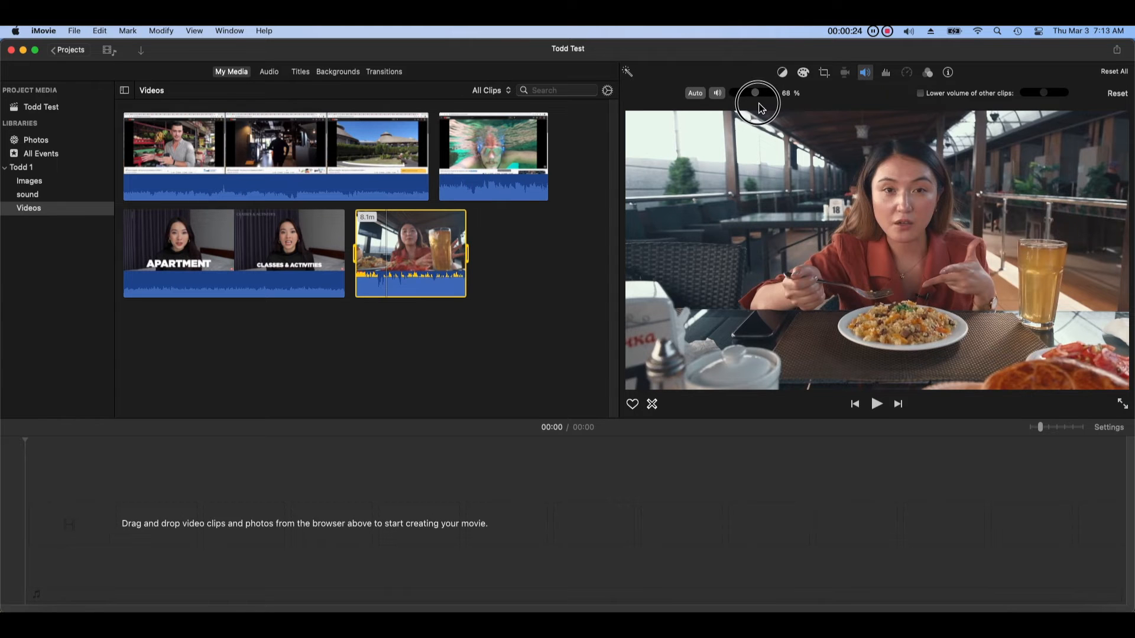
# Raise the volume of the 16.4m clip, the first one in the Videos event, to 400%
pyautogui.click(310, 177)
pyautogui.moveTo(767, 99); pyautogui.dragTo(785, 99)
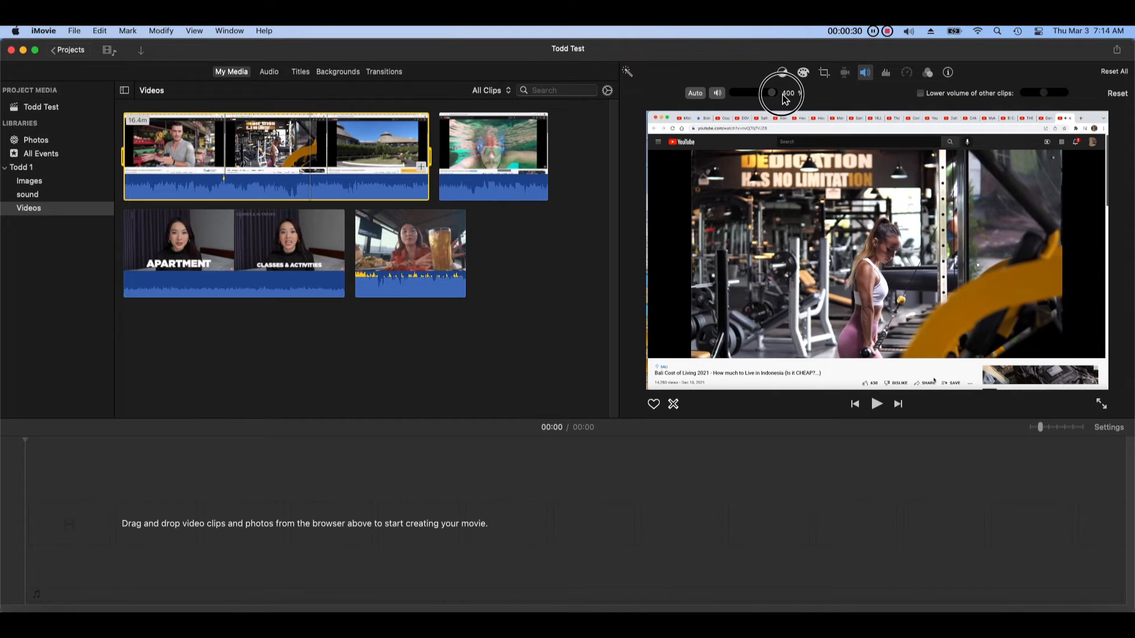
pyautogui.moveTo(761, 99); pyautogui.dragTo(786, 95)
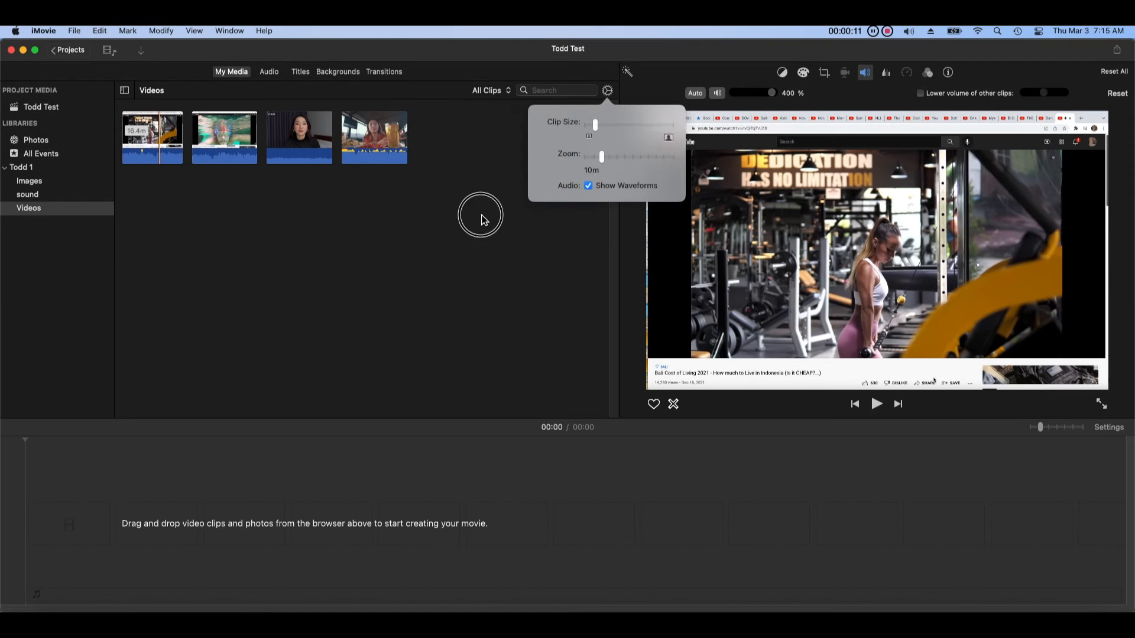
# Place the Vietnam -2 and Burn Food -1 clips in sequence on the timeline and overlay the 6.4m clip above the food clip
pyautogui.click(481, 215)
pyautogui.click(307, 154)
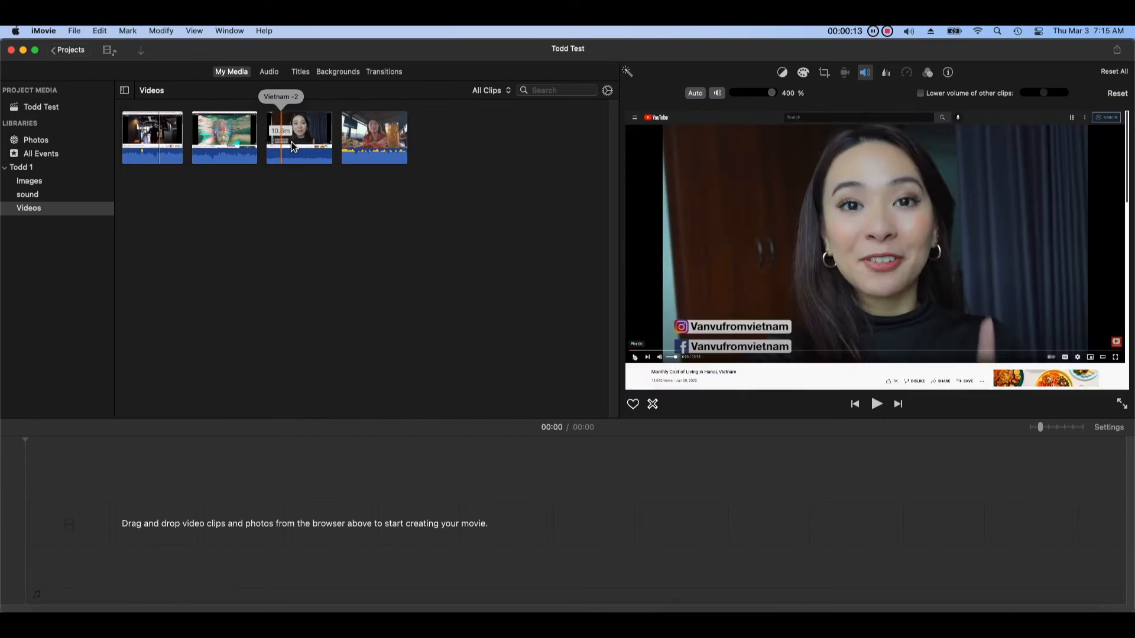
pyautogui.moveTo(235, 478); pyautogui.dragTo(180, 521)
pyautogui.moveTo(363, 133); pyautogui.dragTo(160, 556)
pyautogui.moveTo(219, 150); pyautogui.dragTo(103, 480)
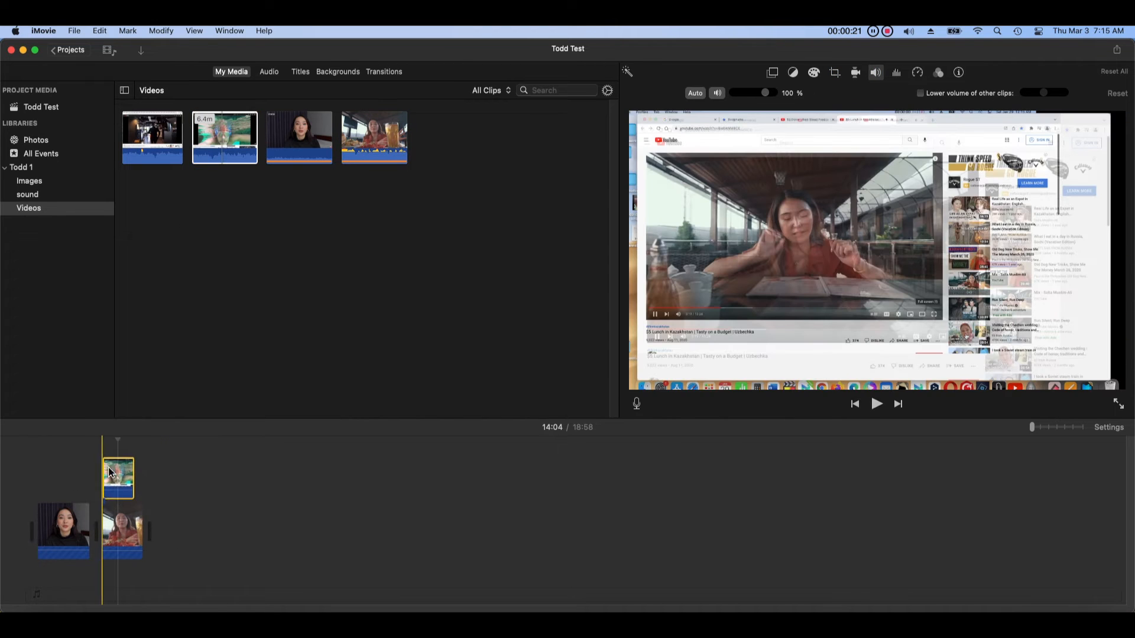
# From the sound event, add the 4.8m audio clip beneath the food clip and the 4.2m audio clip at the end of the video
pyautogui.click(53, 201)
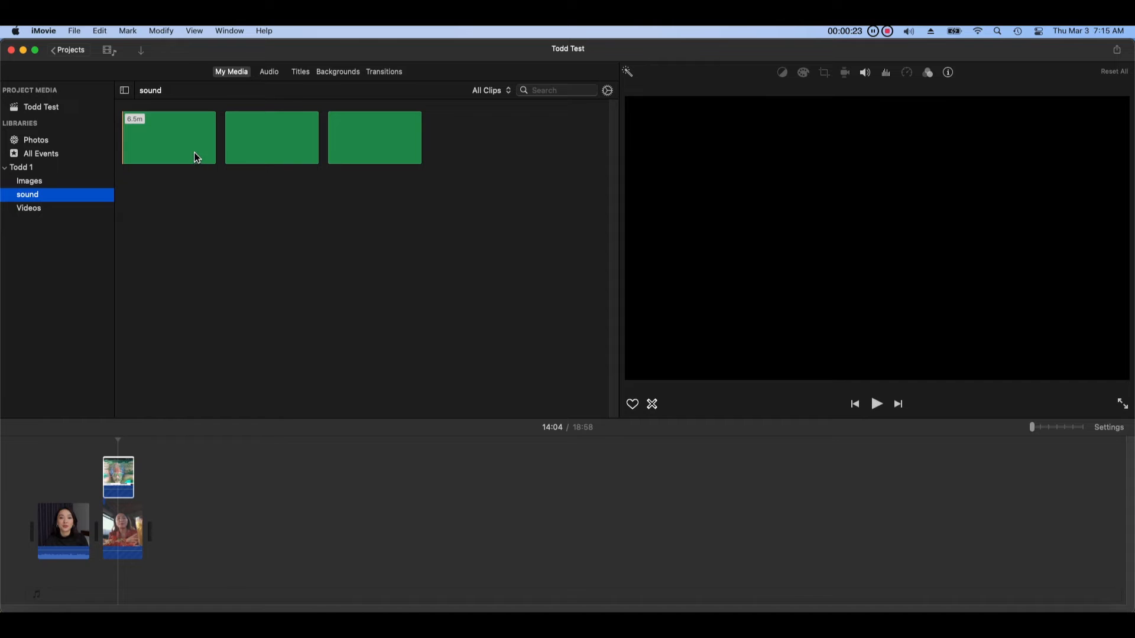
pyautogui.moveTo(270, 155); pyautogui.dragTo(107, 585)
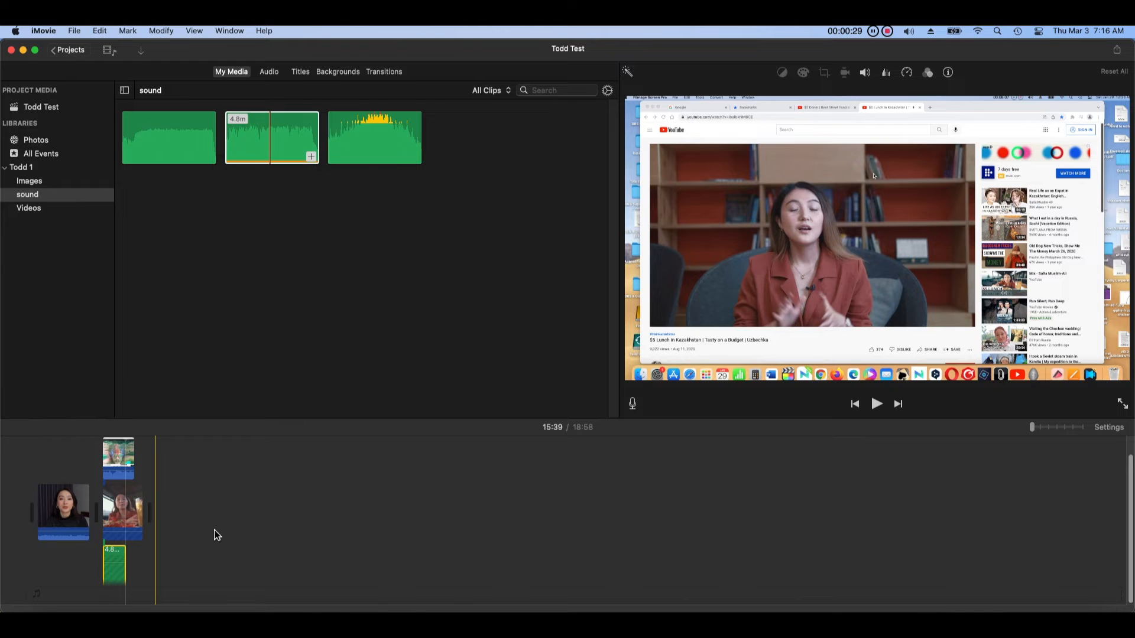
pyautogui.moveTo(357, 147); pyautogui.dragTo(159, 573)
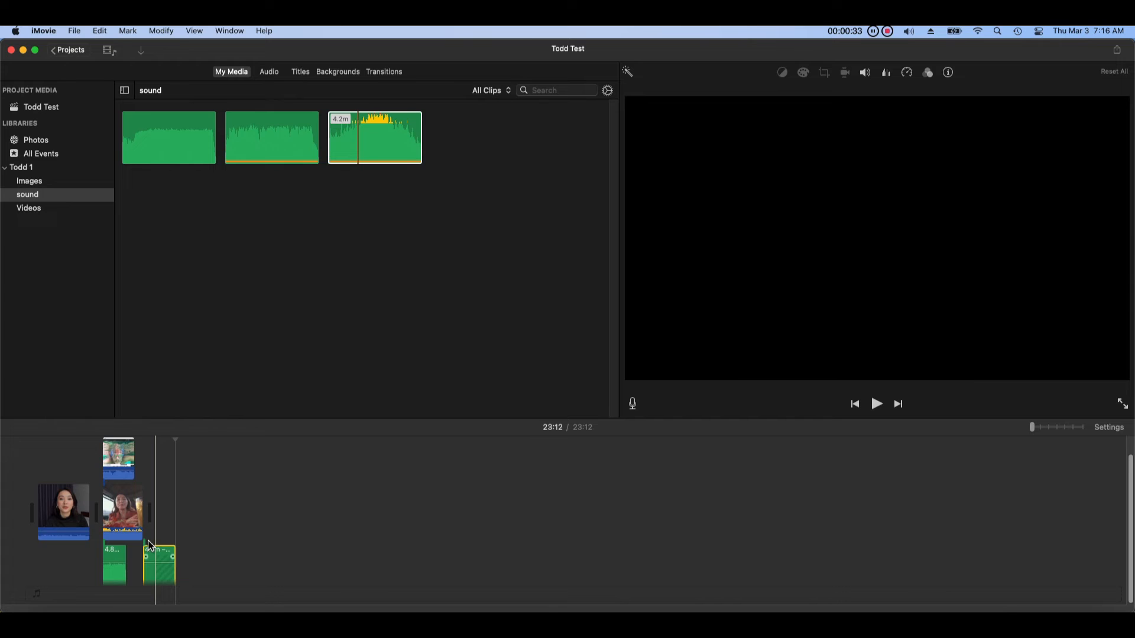
# Move the 4.2m audio clip from the end of the timeline to beneath the first video clip
pyautogui.click(158, 561)
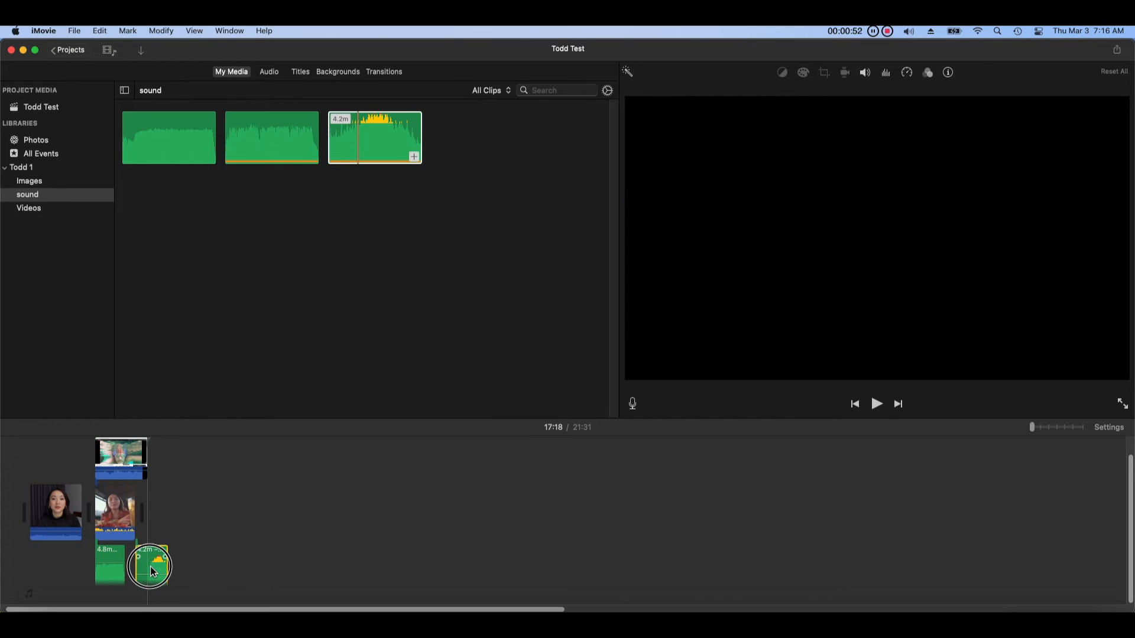
pyautogui.moveTo(150, 566); pyautogui.dragTo(65, 560)
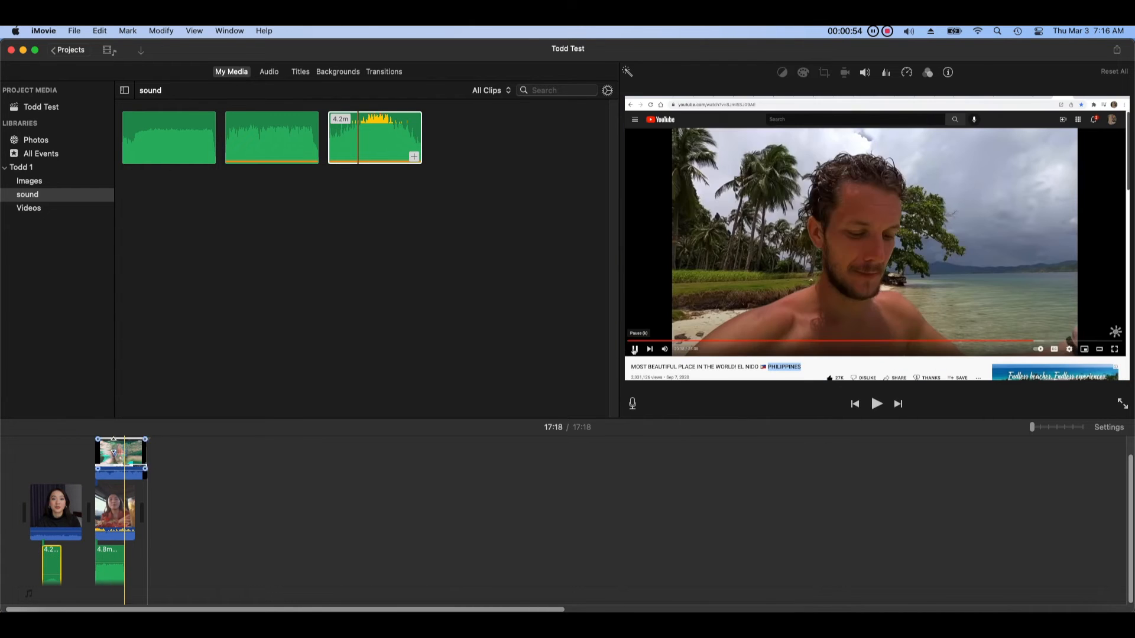
# Add the jellyfish image and the crashing wave image from the Images event at the end of the timeline
pyautogui.click(46, 182)
pyautogui.moveTo(211, 149); pyautogui.dragTo(468, 515)
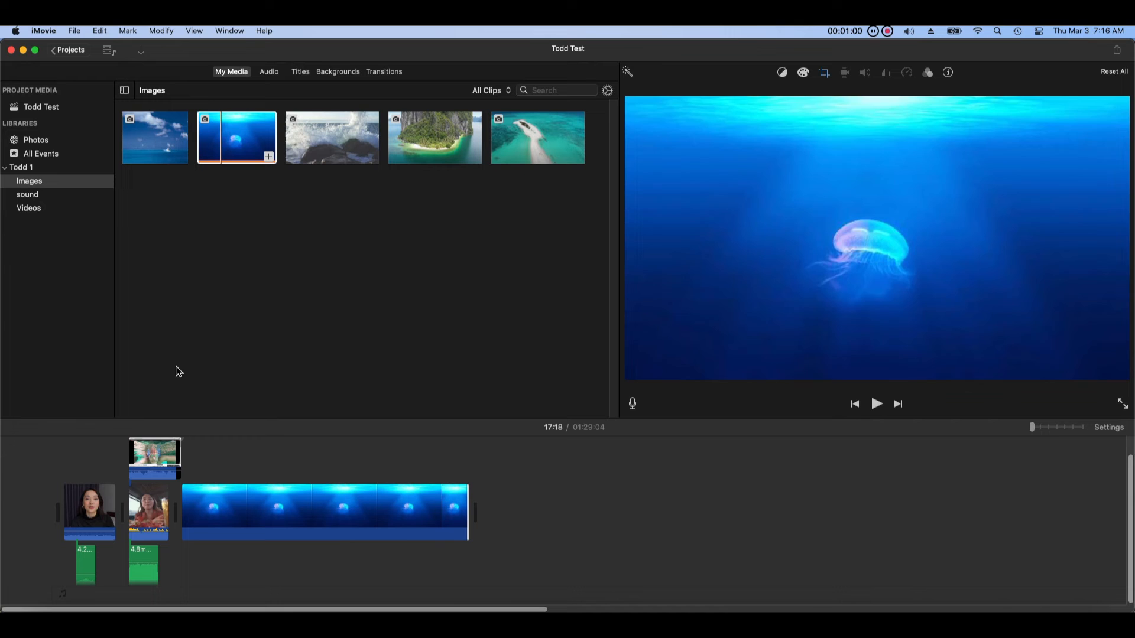
pyautogui.moveTo(334, 156); pyautogui.dragTo(421, 506)
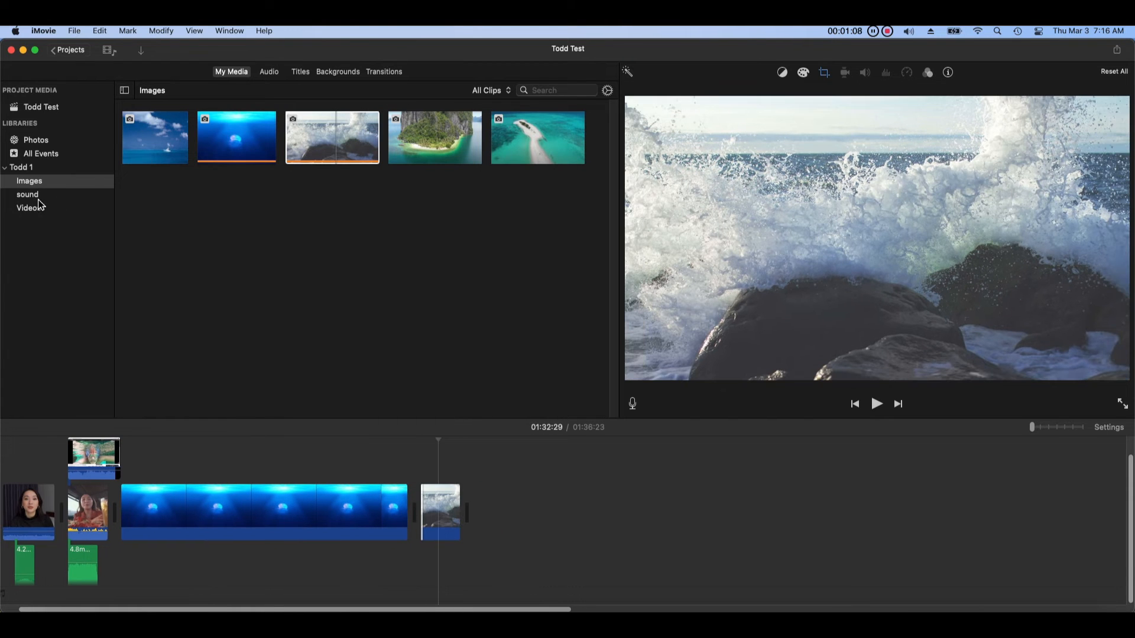
# From the sound event, place the 6.5m audio as background music and the 4.2m audio beneath the jellyfish image, then align the music's end with it
pyautogui.click(39, 200)
pyautogui.moveTo(171, 156); pyautogui.dragTo(202, 560)
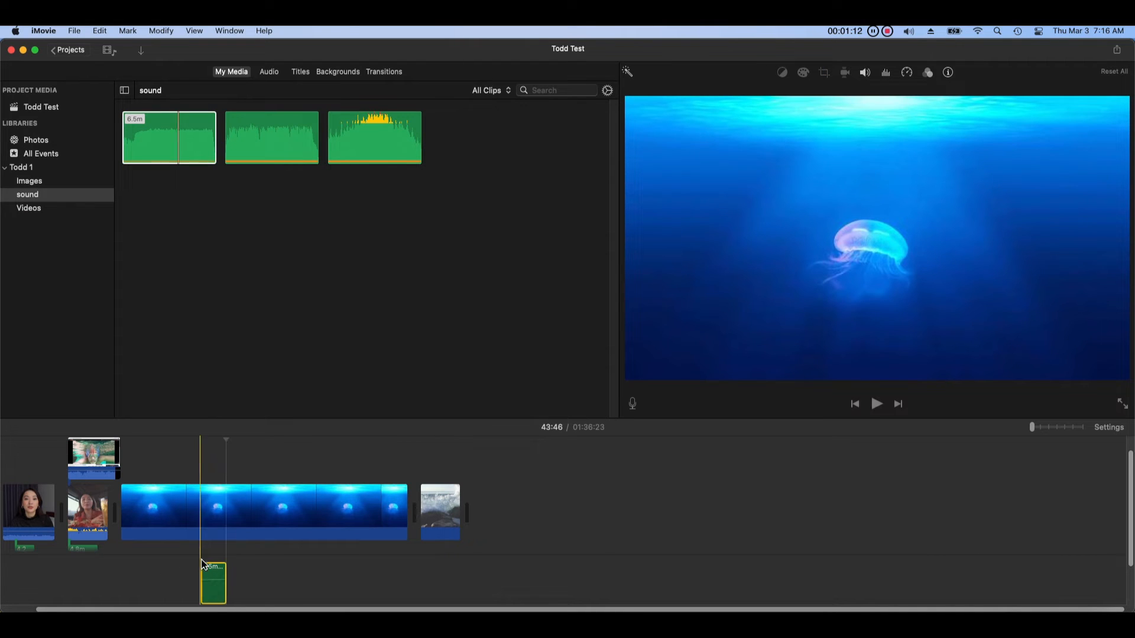
pyautogui.click(370, 147)
pyautogui.moveTo(370, 147); pyautogui.dragTo(242, 560)
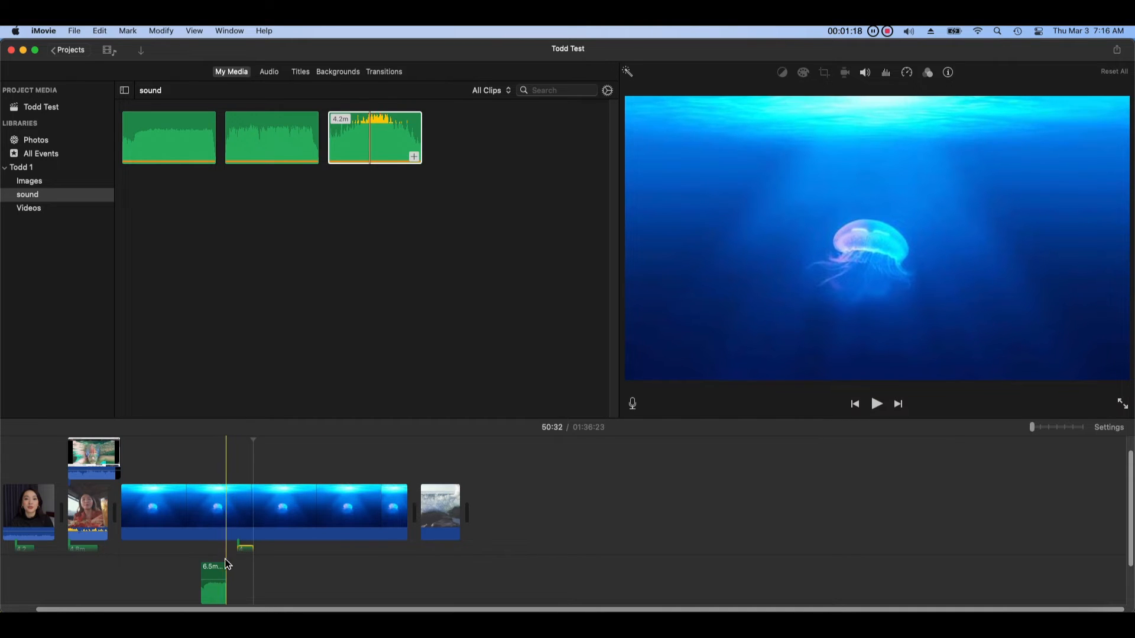
pyautogui.moveTo(231, 593); pyautogui.dragTo(245, 593)
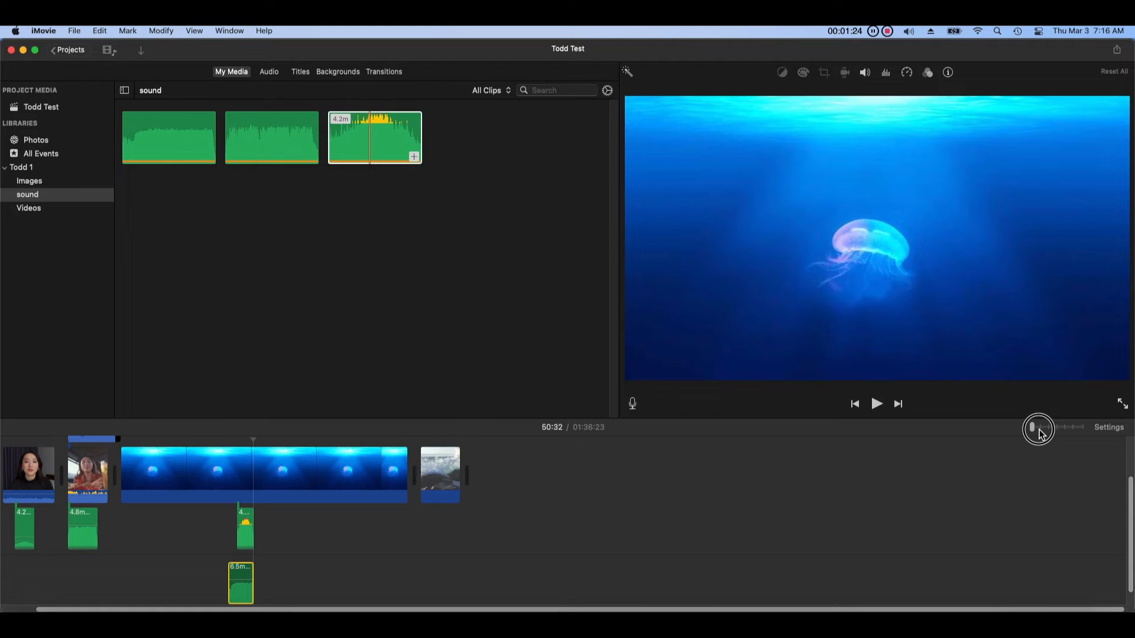
pyautogui.moveTo(1039, 432)
pyautogui.mouseDown()
pyautogui.moveTo(1058, 427)
pyautogui.moveTo(1039, 437)
pyautogui.mouseUp()
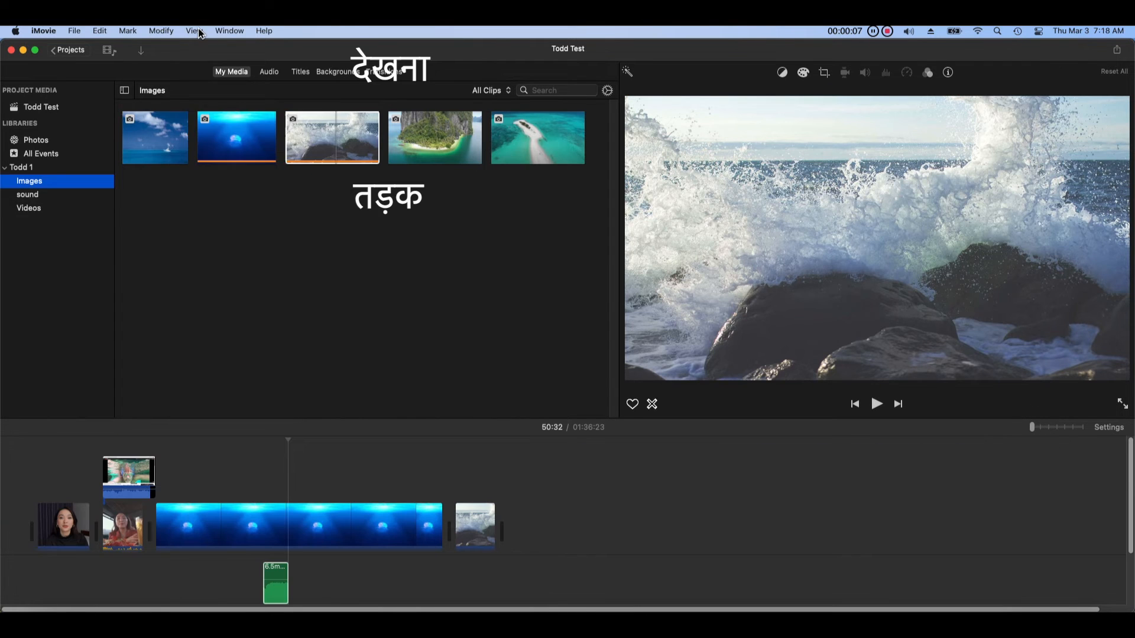
# Toggle timeline snapping off and on again
pyautogui.click(193, 31)
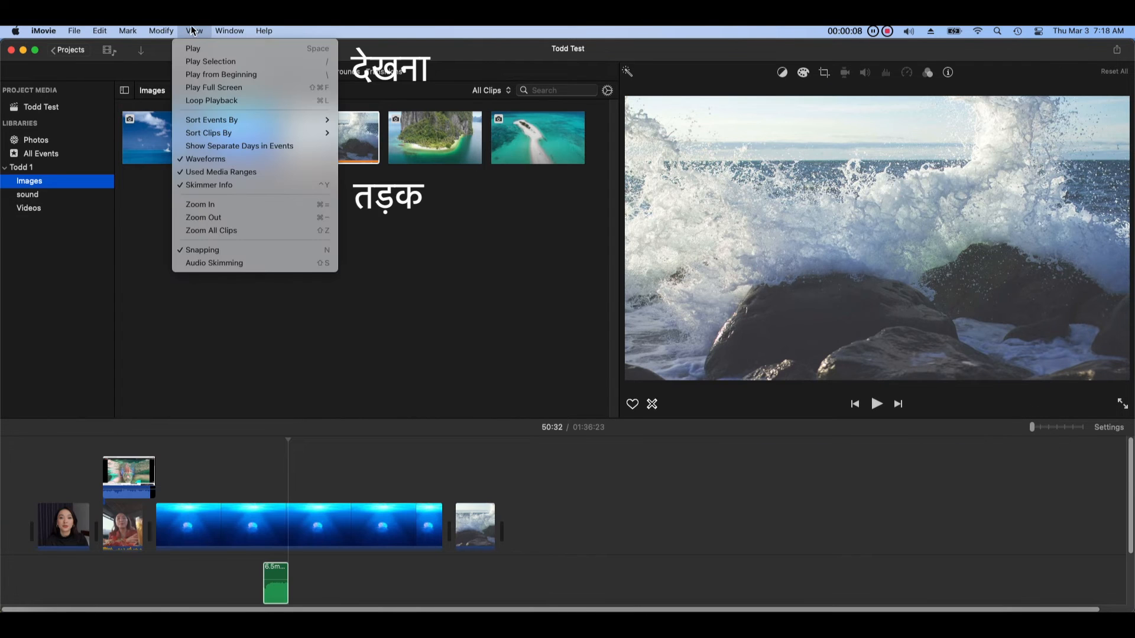
pyautogui.click(275, 253)
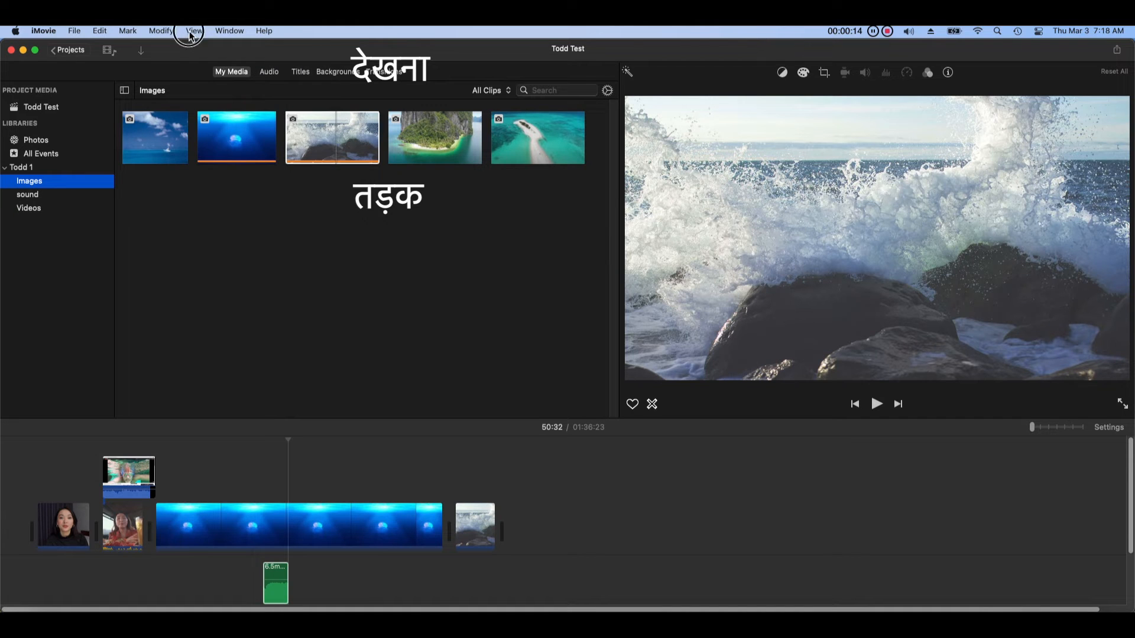
pyautogui.click(189, 32)
pyautogui.click(275, 249)
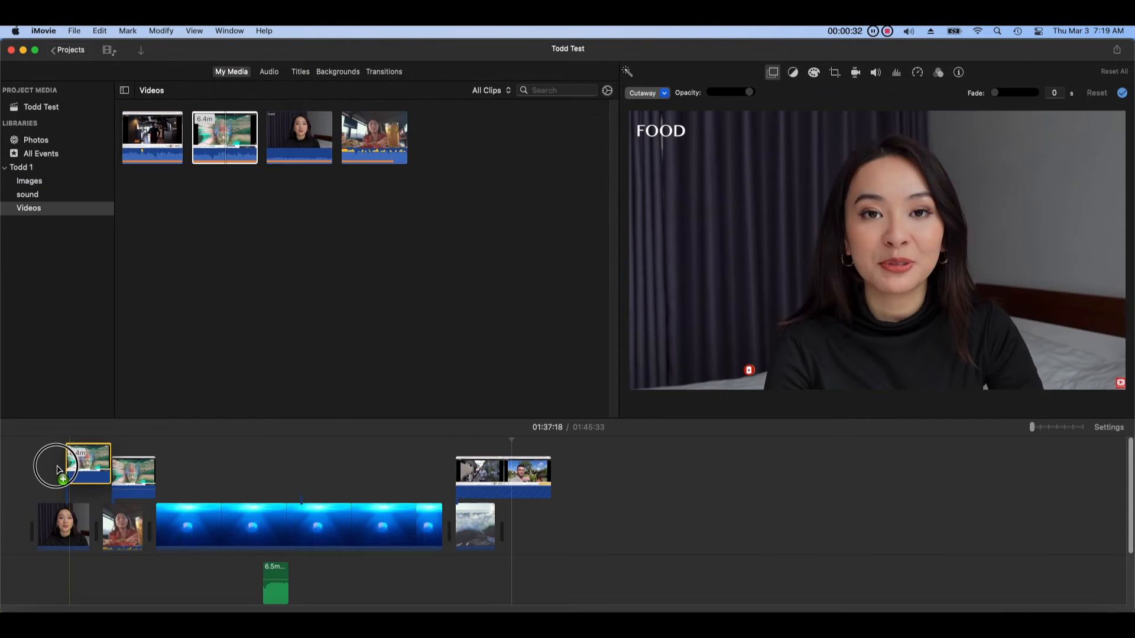
# Overlay the 6.4m video clip above the first video clip and shorten the jellyfish image from its end
pyautogui.moveTo(52, 467)
pyautogui.mouseDown()
pyautogui.moveTo(40, 473)
pyautogui.moveTo(61, 473)
pyautogui.mouseUp()
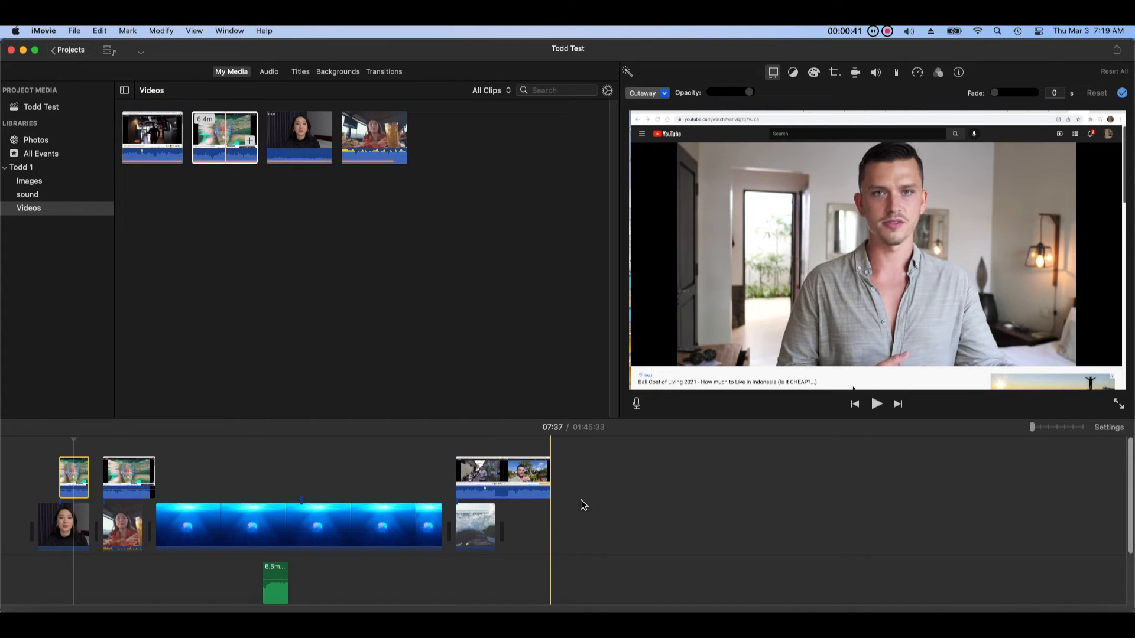
pyautogui.moveTo(442, 529); pyautogui.dragTo(204, 522)
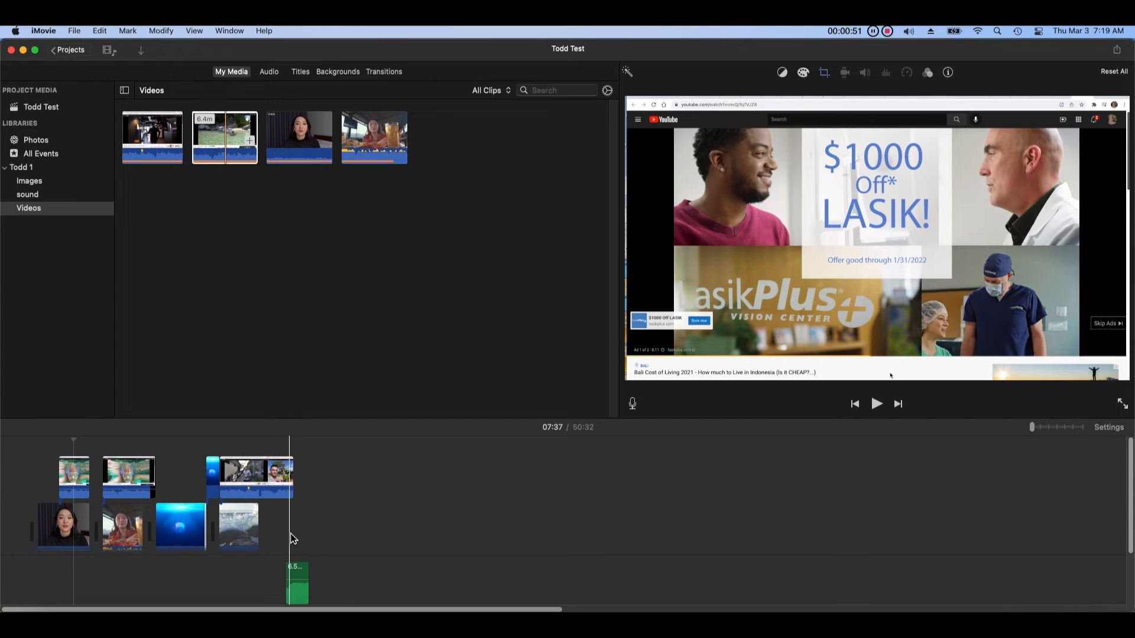
# Examine the editing commands available for the 16.4m overlay clip, including Delete, Split Clip, Add Freeze Frame and Detach Audio
pyautogui.click(251, 485)
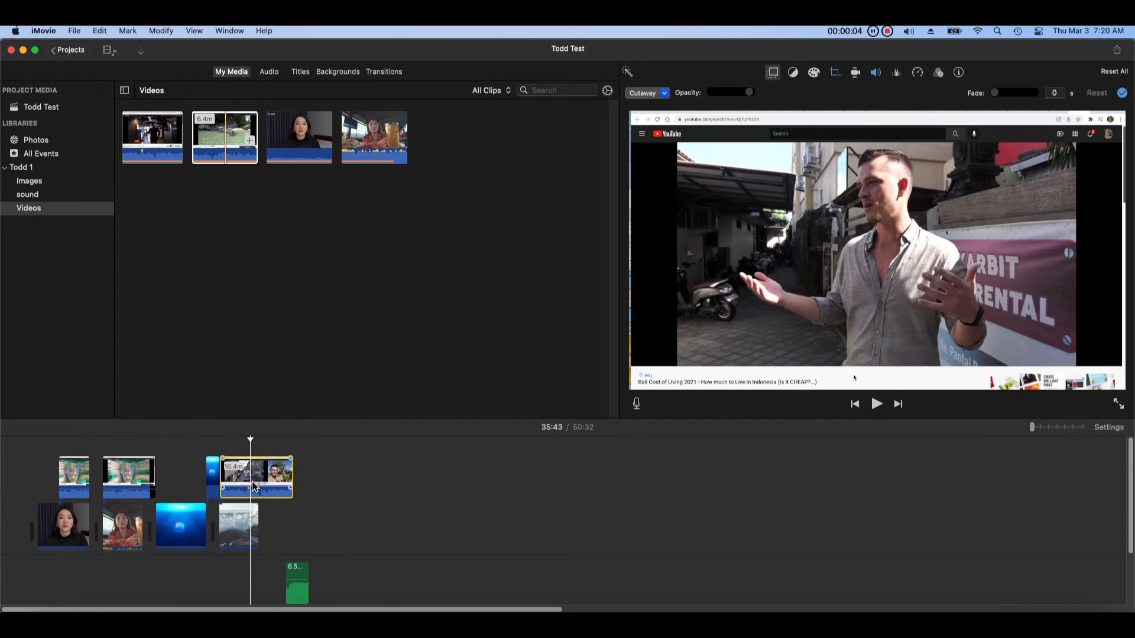
pyautogui.rightClick(254, 486)
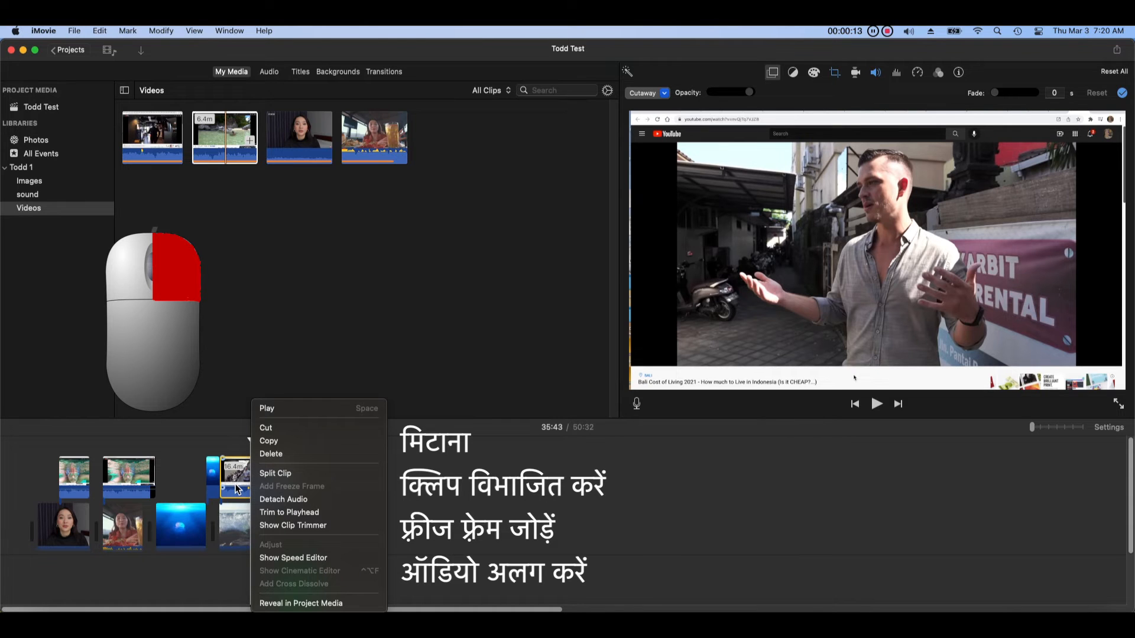
pyautogui.click(283, 500)
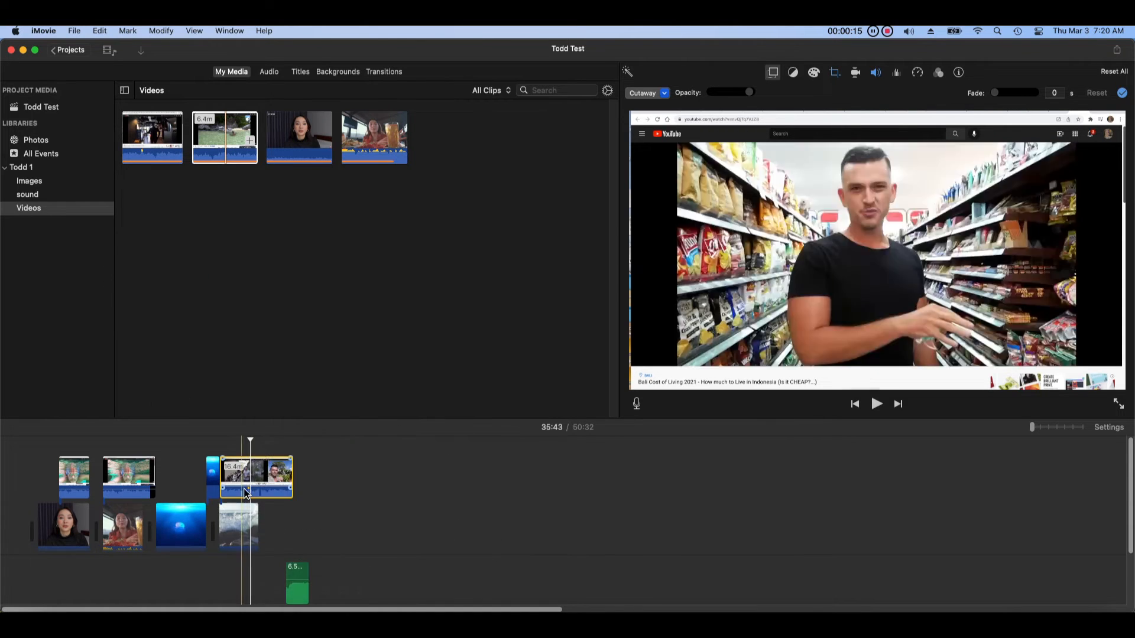
pyautogui.rightClick(253, 490)
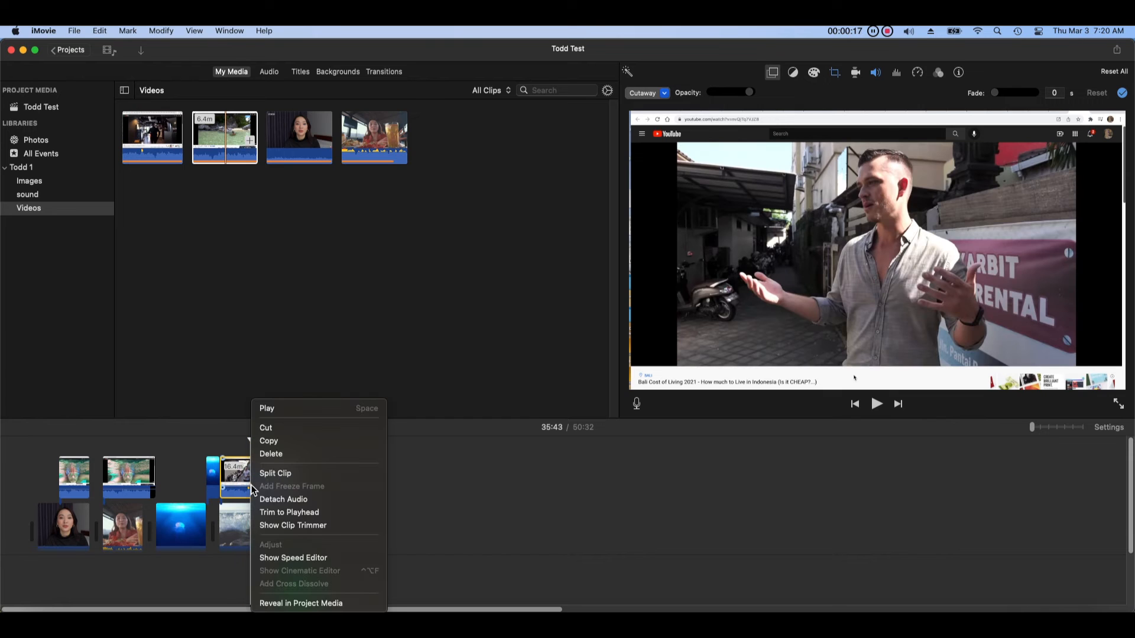
pyautogui.click(438, 488)
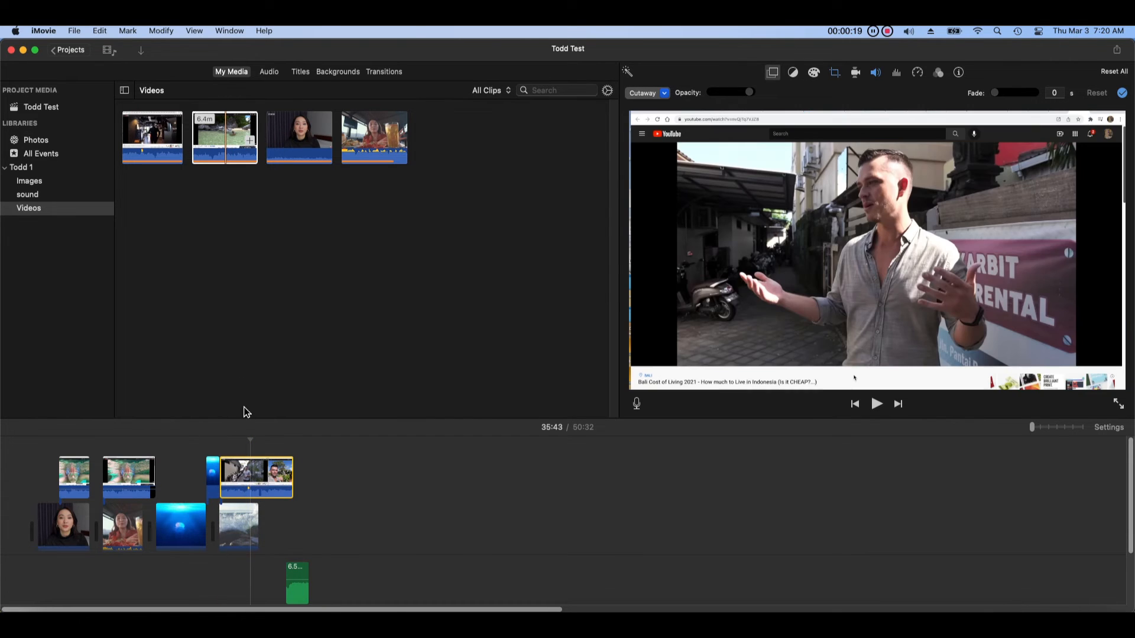
pyautogui.click(168, 32)
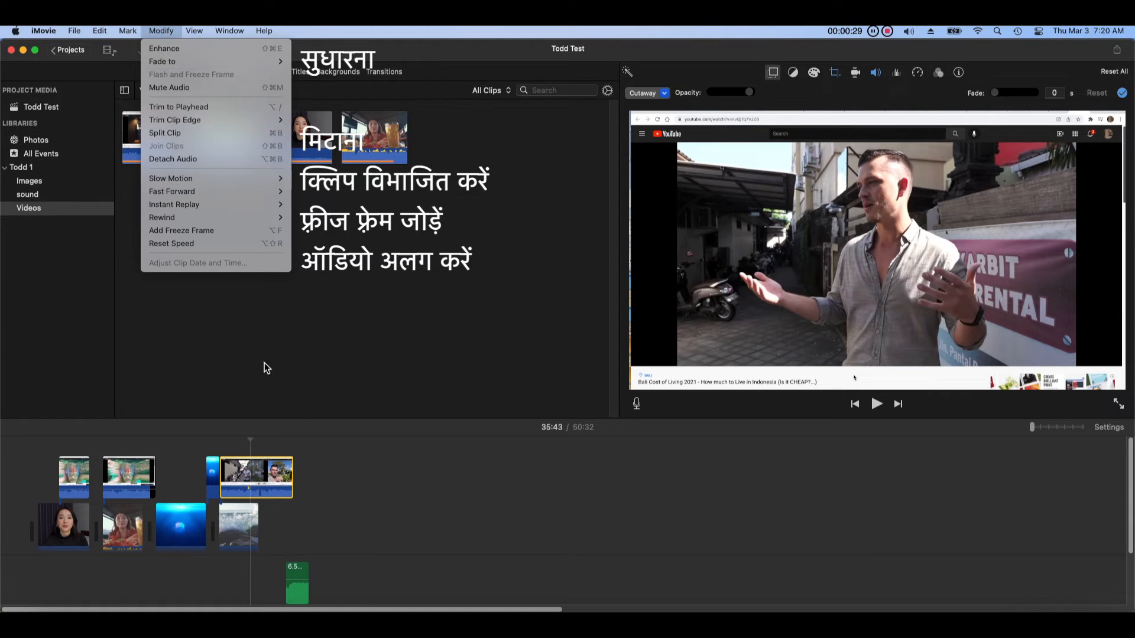
# Delete all the overlay clips above the main video track together
pyautogui.click(342, 471)
pyautogui.moveTo(343, 481); pyautogui.dragTo(67, 498)
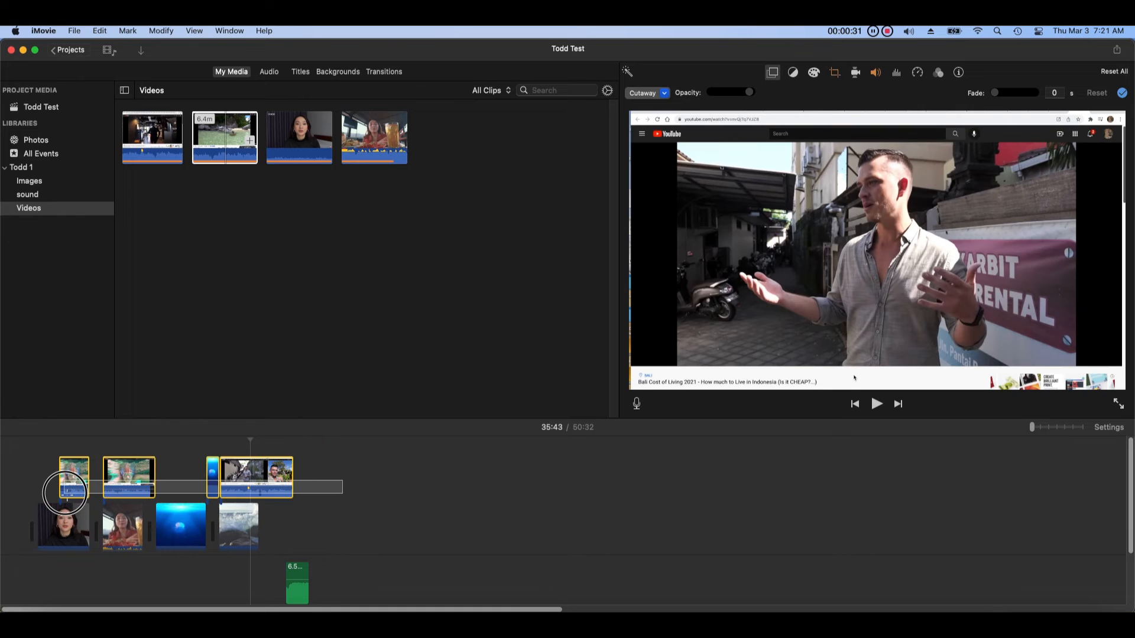
pyautogui.press('Delete')
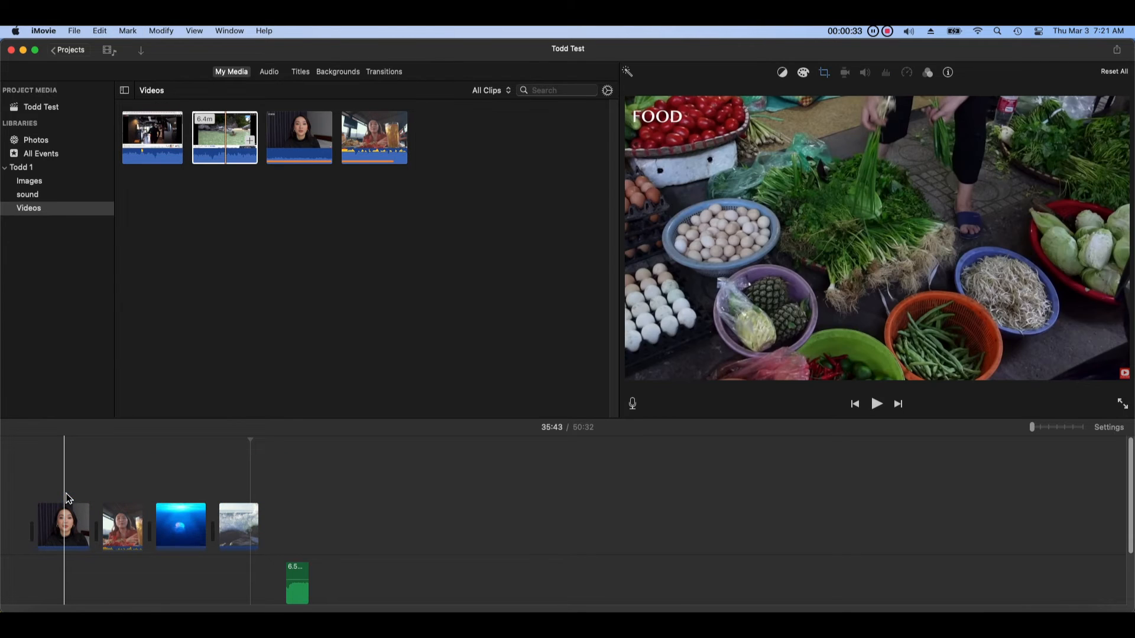
# Delete the jellyfish and wave images, the audio clips beneath the videos and the 6.5m background music, keeping only the two main video clips
pyautogui.moveTo(321, 552); pyautogui.dragTo(166, 513)
pyautogui.press('Delete')
pyautogui.scroll(-3, 169, 516)
pyautogui.moveTo(195, 548); pyautogui.dragTo(37, 523)
pyautogui.press('Delete')
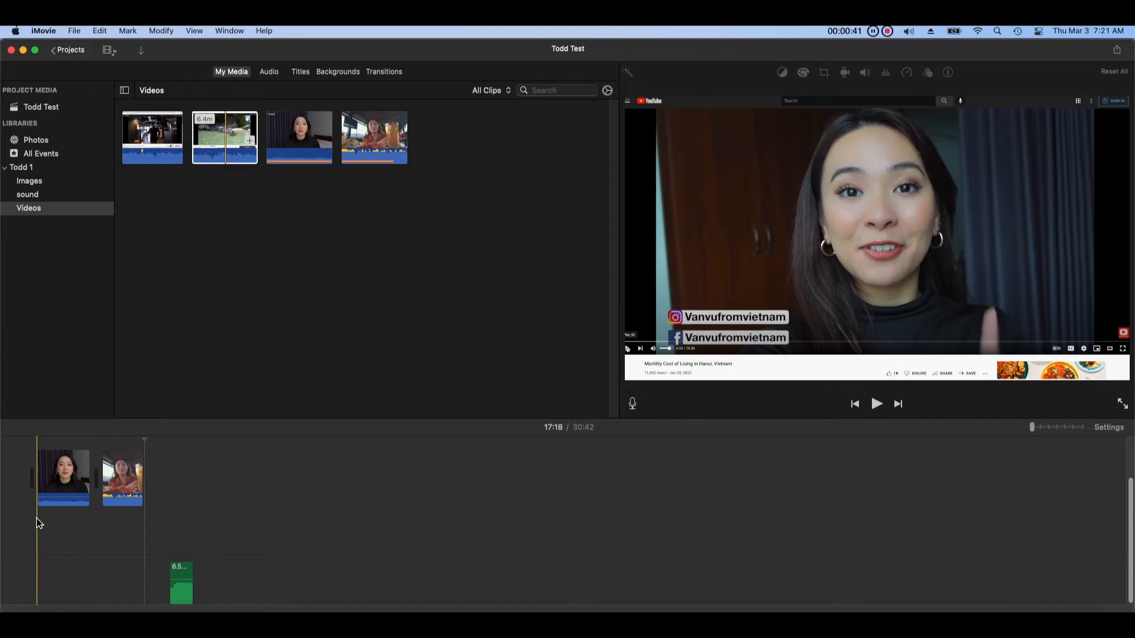
pyautogui.click(176, 584)
pyautogui.press('Delete')
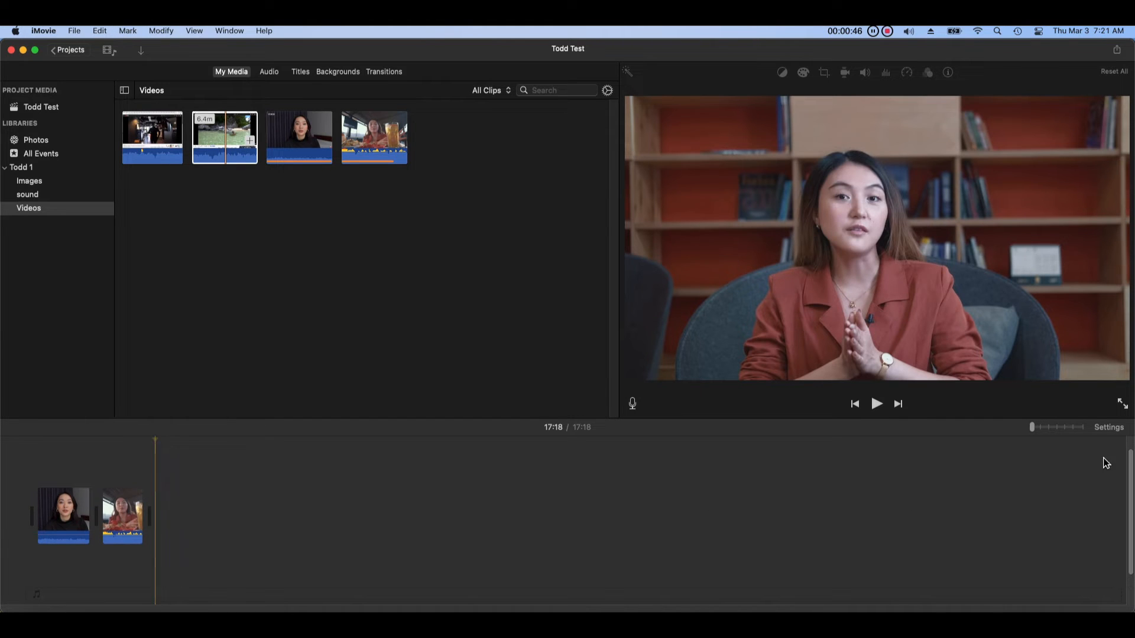
# Split the first video clip at 03:35, within its APARTMENT section
pyautogui.click(1048, 428)
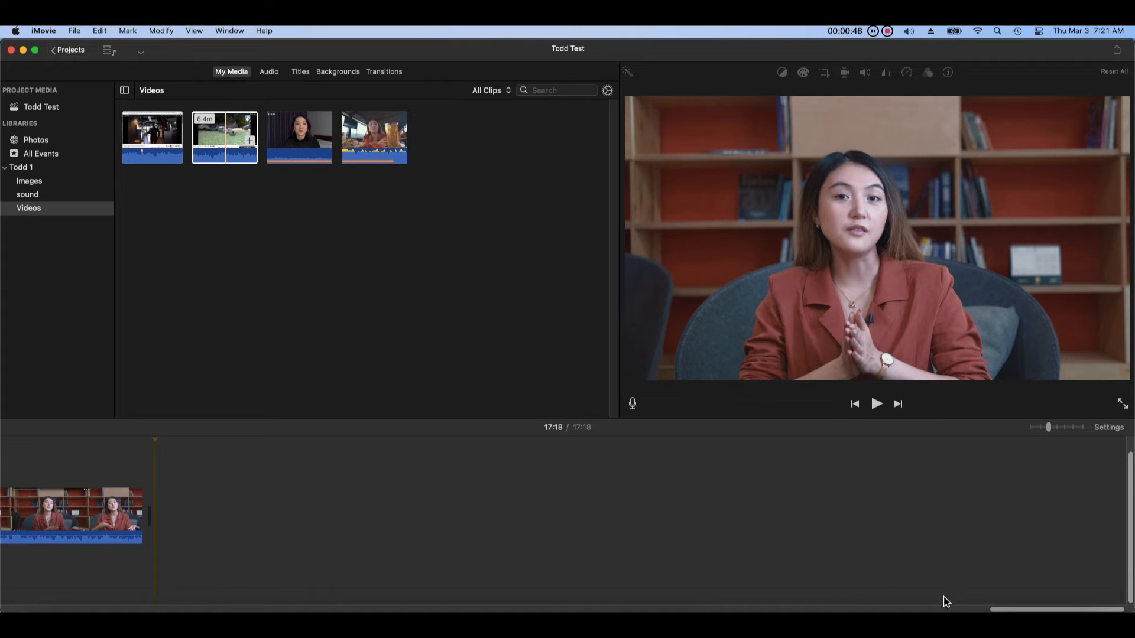
pyautogui.moveTo(1016, 610); pyautogui.dragTo(195, 610)
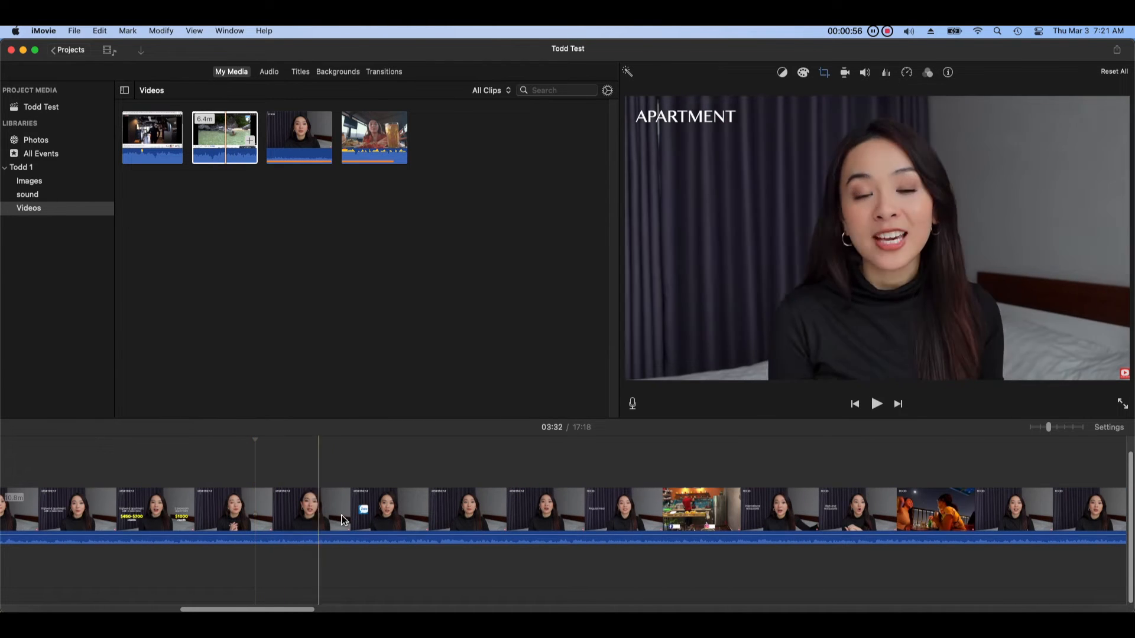
pyautogui.rightClick(279, 508)
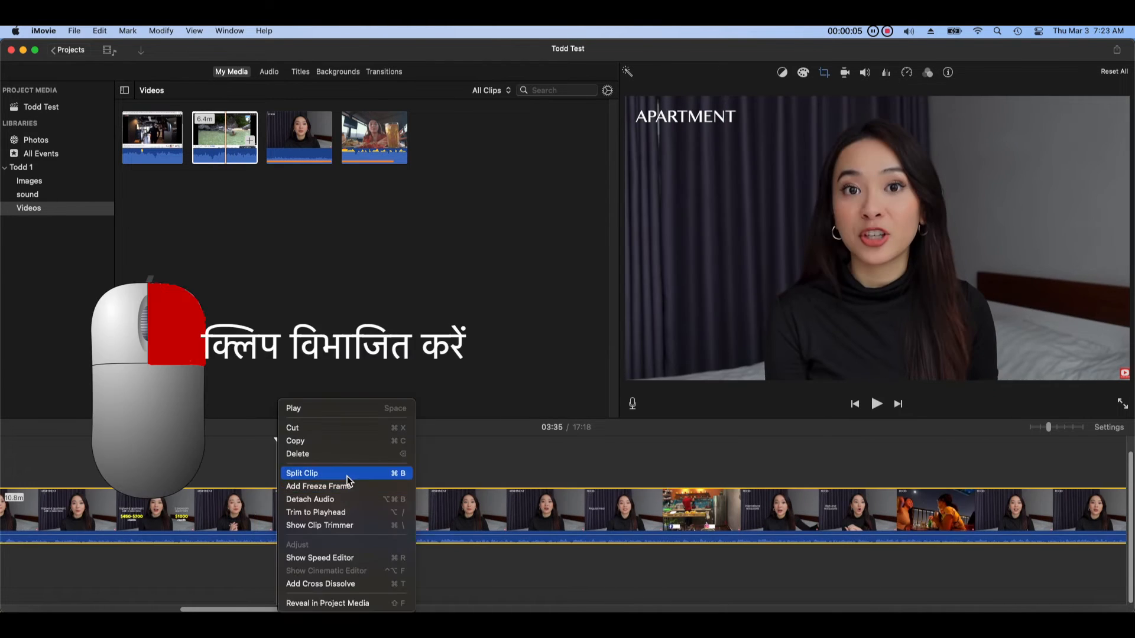
pyautogui.click(357, 476)
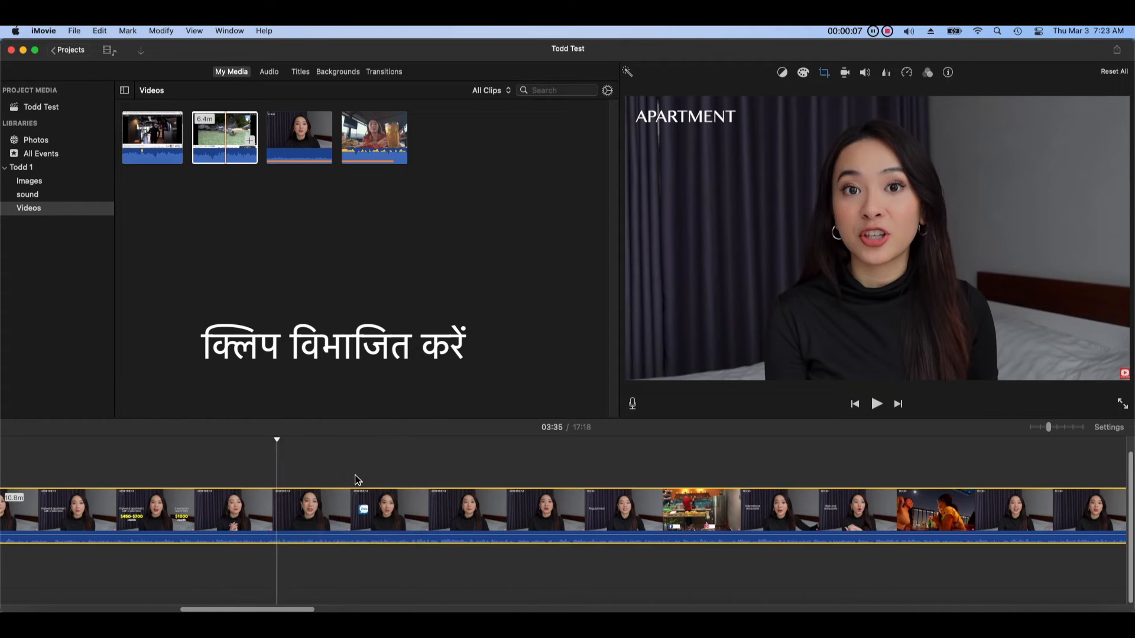
# Split the 7.2m portion after the first cut again at 03:58
pyautogui.click(464, 508)
pyautogui.rightClick(464, 508)
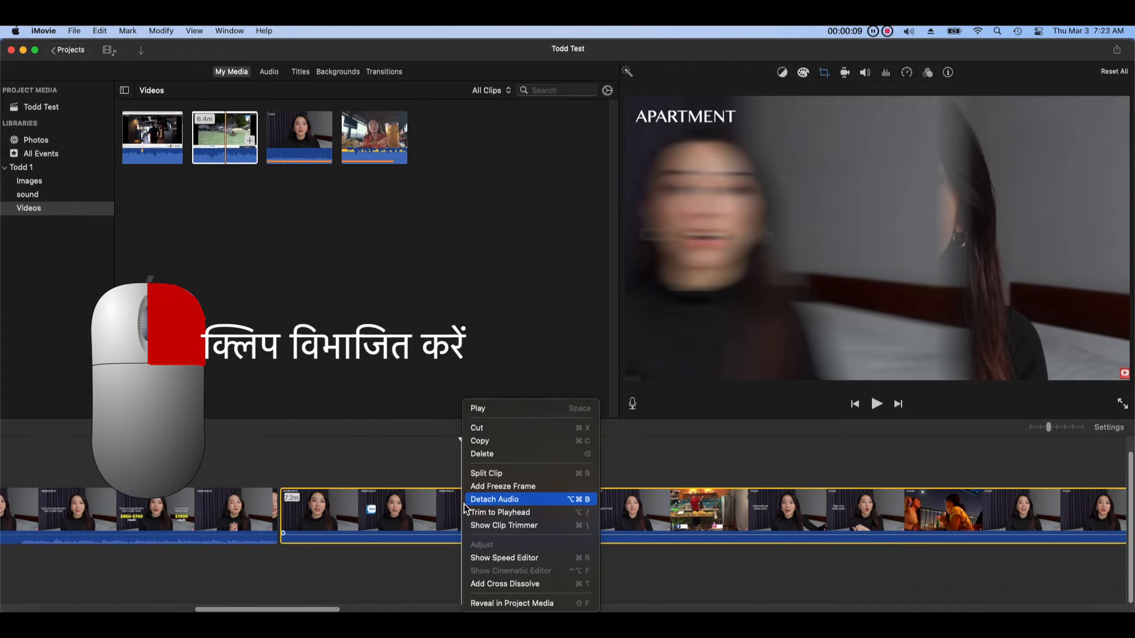
pyautogui.click(496, 475)
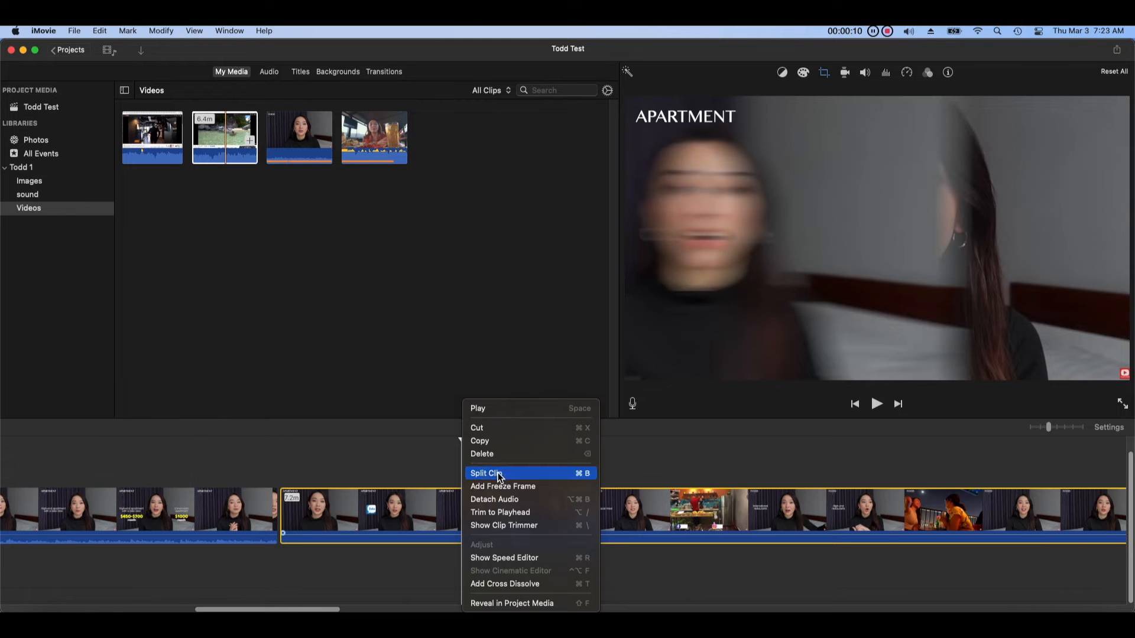
# Lift the 22.8s segment between the two cuts above the main track, return it to its place, and delete it
pyautogui.moveTo(428, 519); pyautogui.dragTo(498, 467)
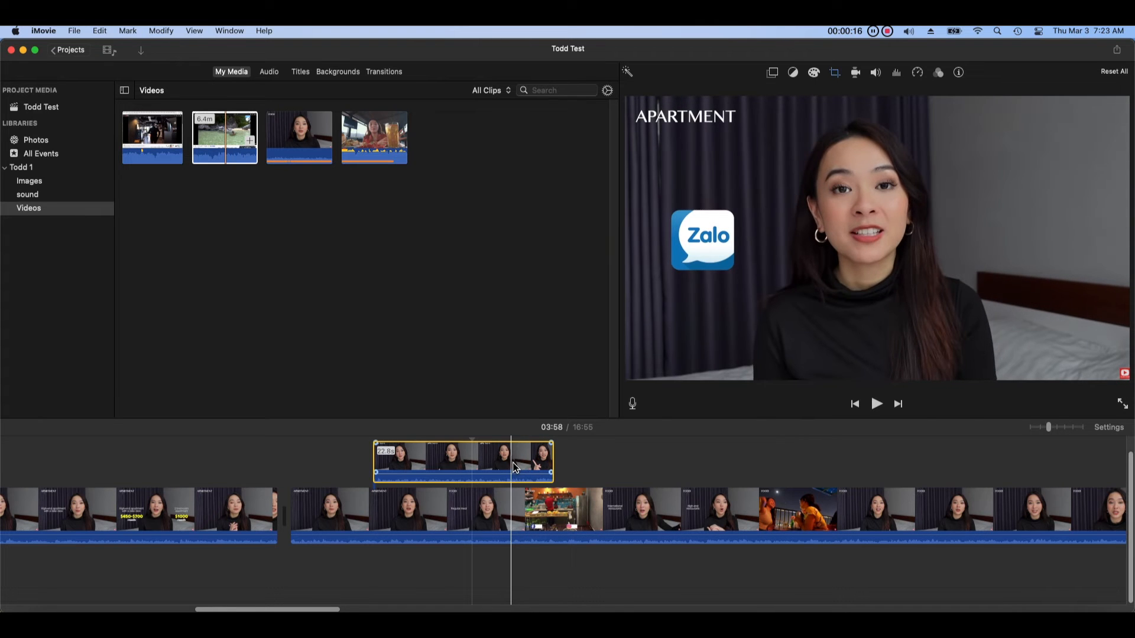
pyautogui.moveTo(520, 470); pyautogui.dragTo(387, 502)
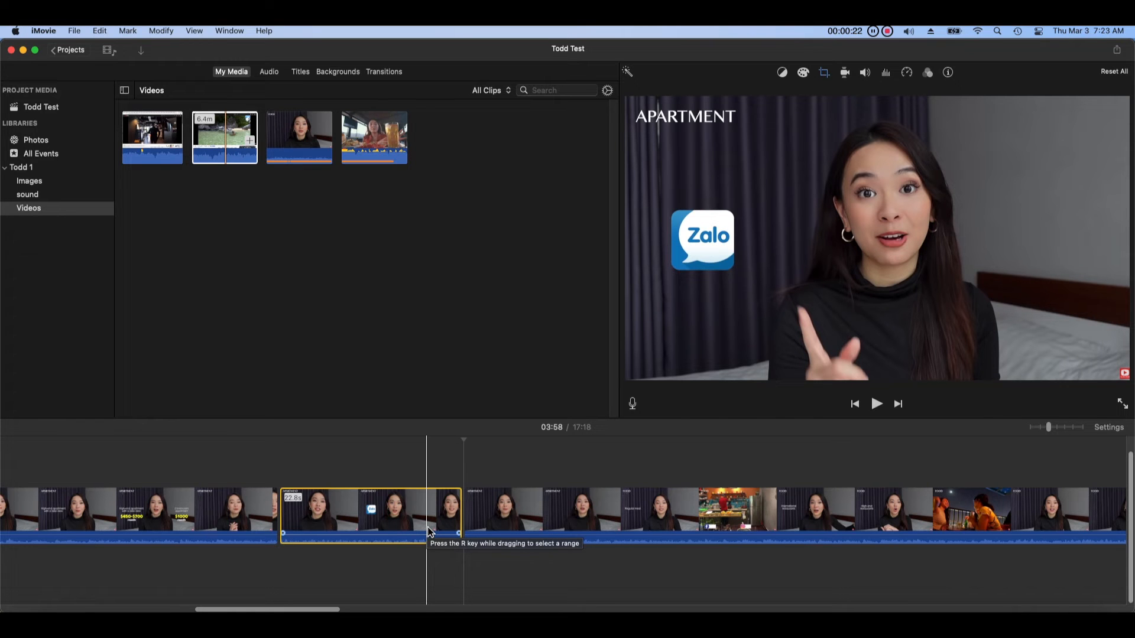
pyautogui.rightClick(346, 513)
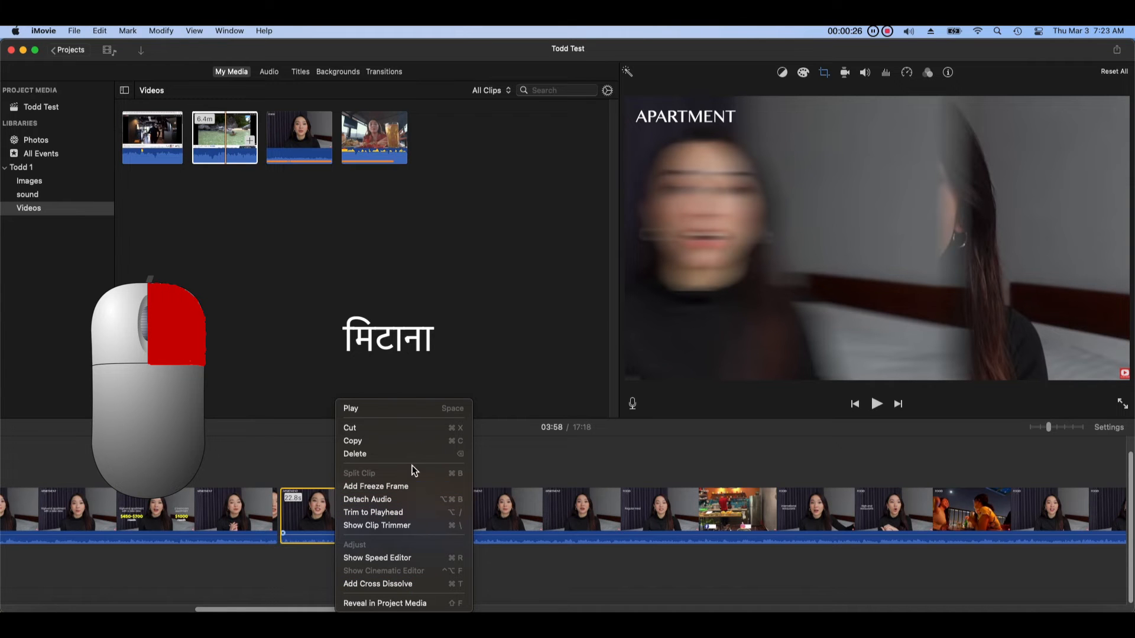
pyautogui.click(412, 458)
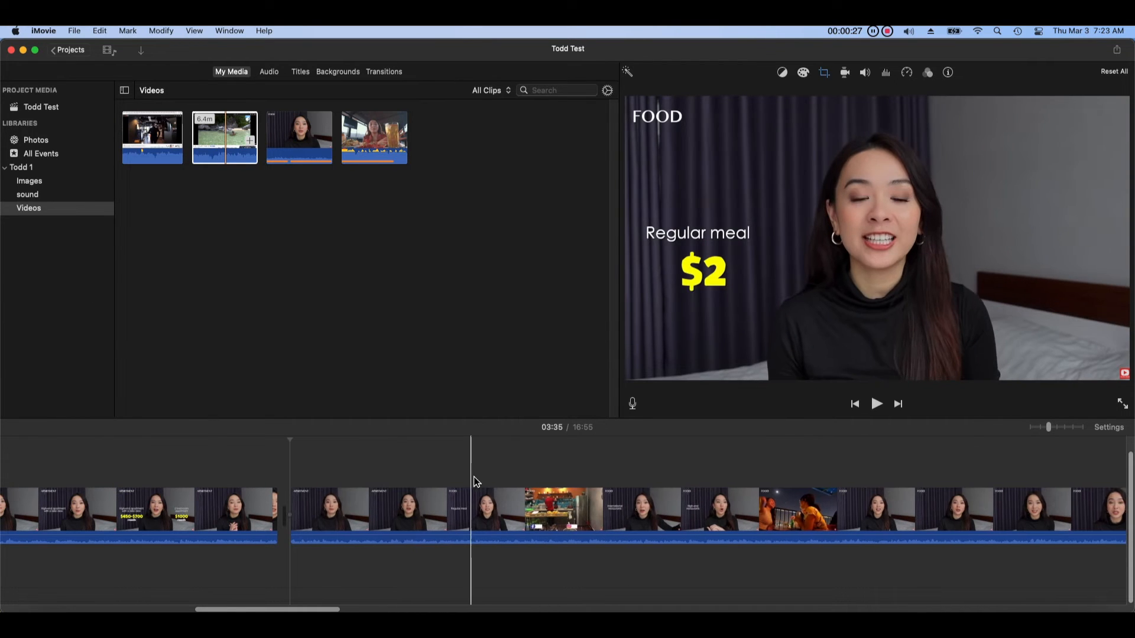
# Split the 6.8m portion following the removed segment at 03:59
pyautogui.click(484, 497)
pyautogui.rightClick(496, 502)
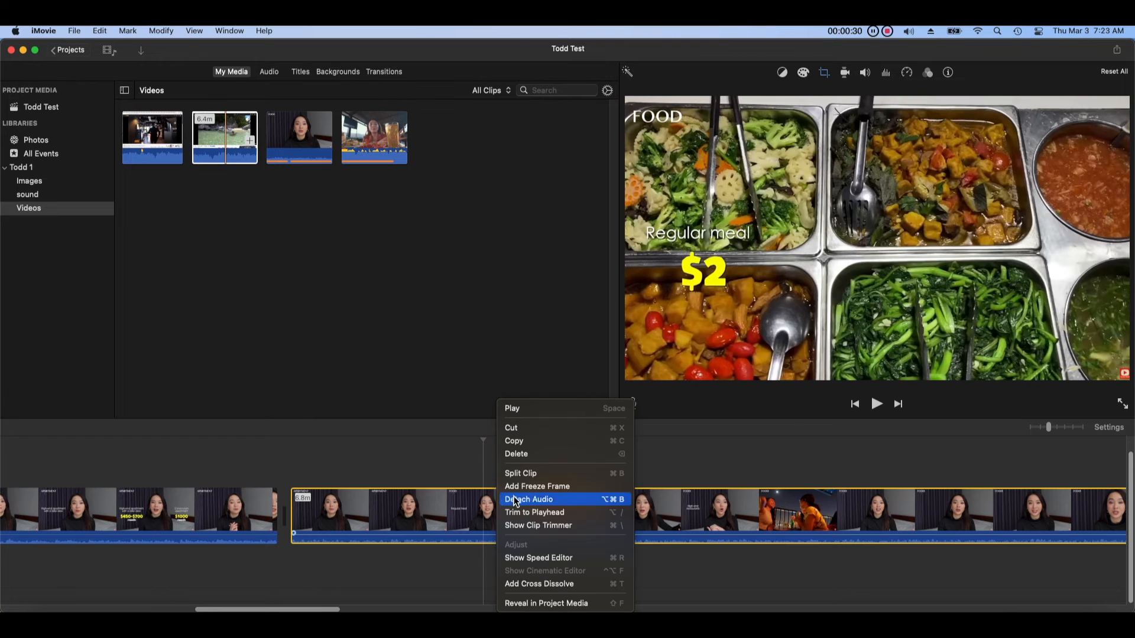
pyautogui.click(528, 473)
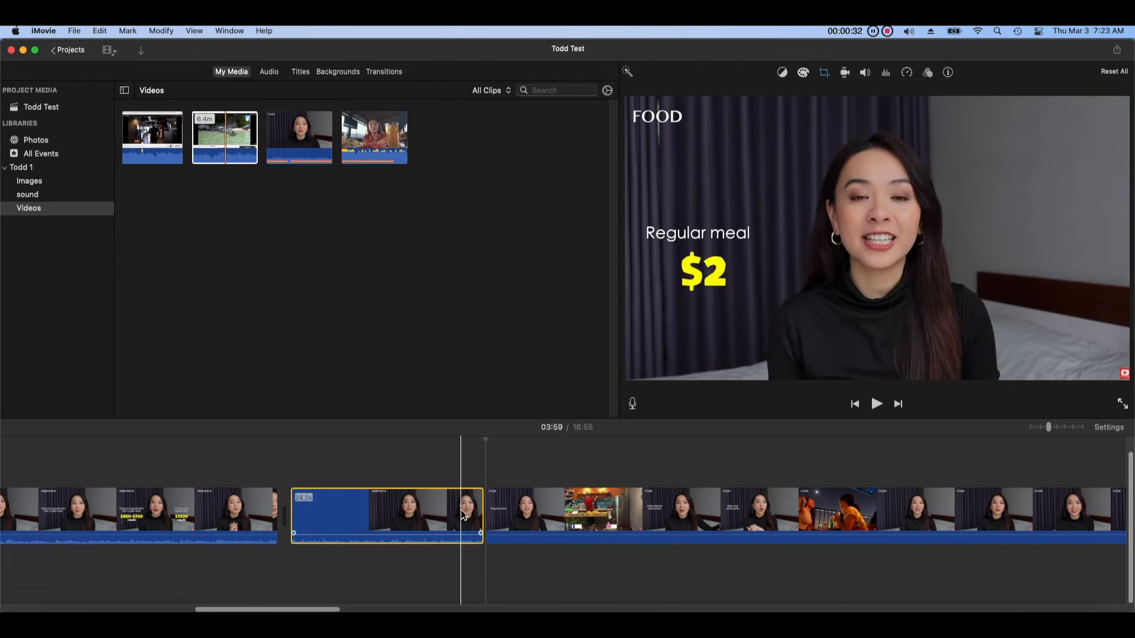
# Delete the 24.2s segment between the two latest cuts on the timeline
pyautogui.rightClick(443, 510)
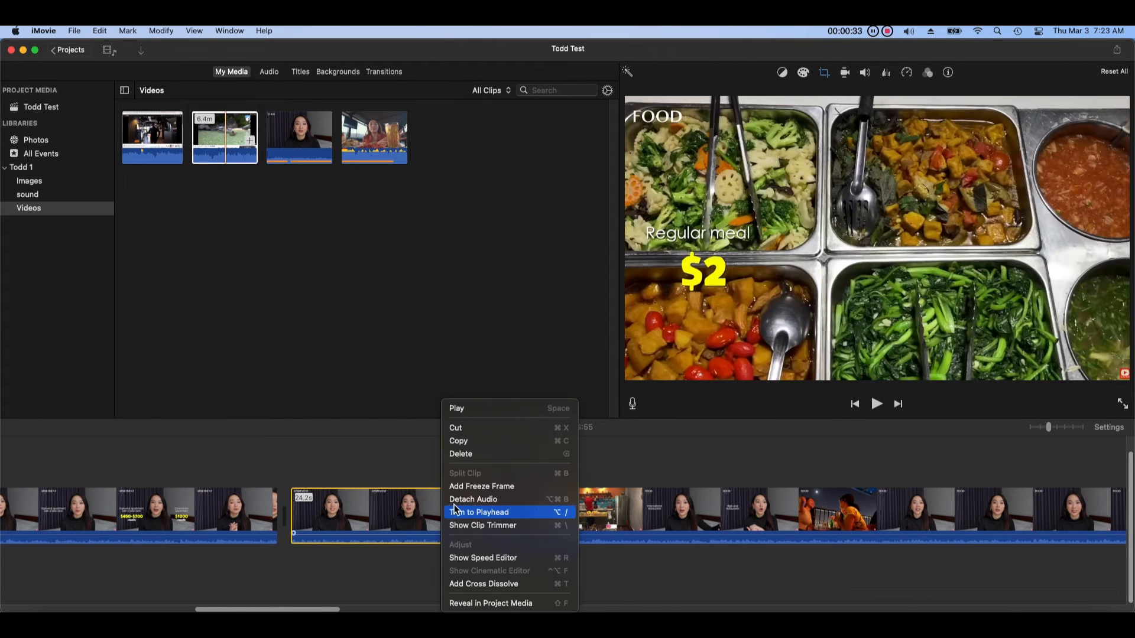
pyautogui.click(528, 454)
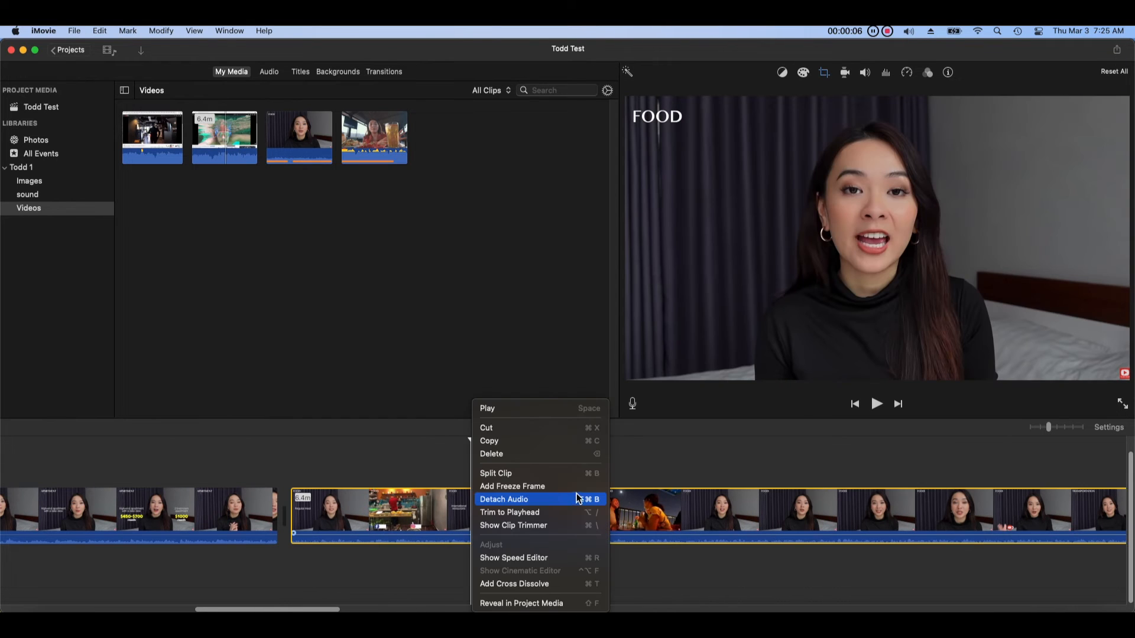
# Add a freeze frame at 03:58 in the FOOD section and extend its duration to 29.6 s
pyautogui.click(584, 488)
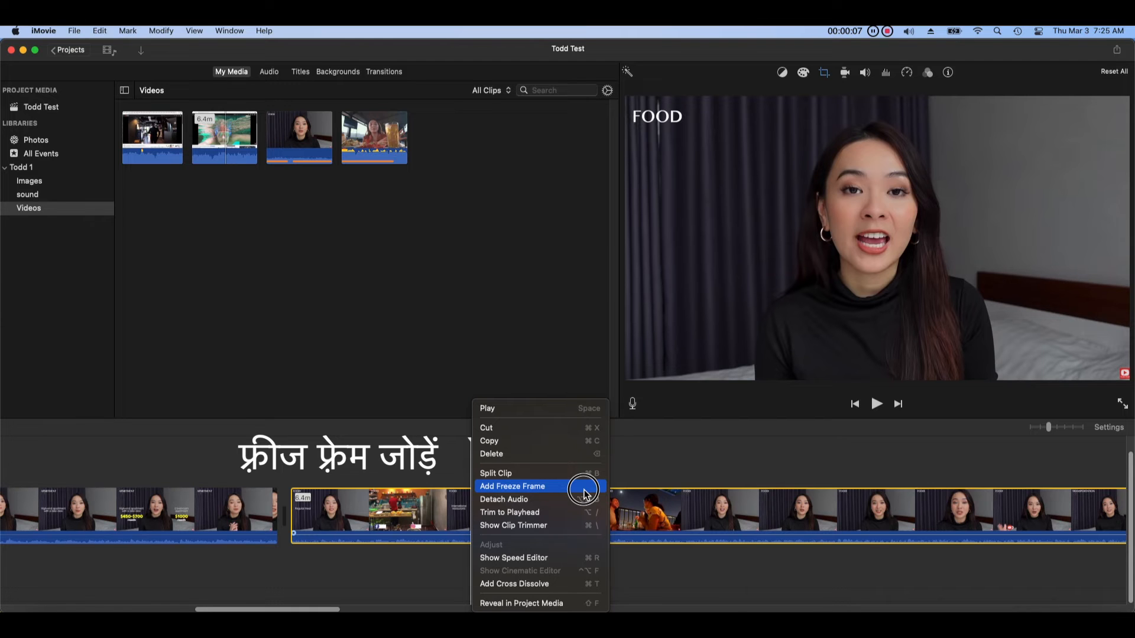
pyautogui.click(583, 494)
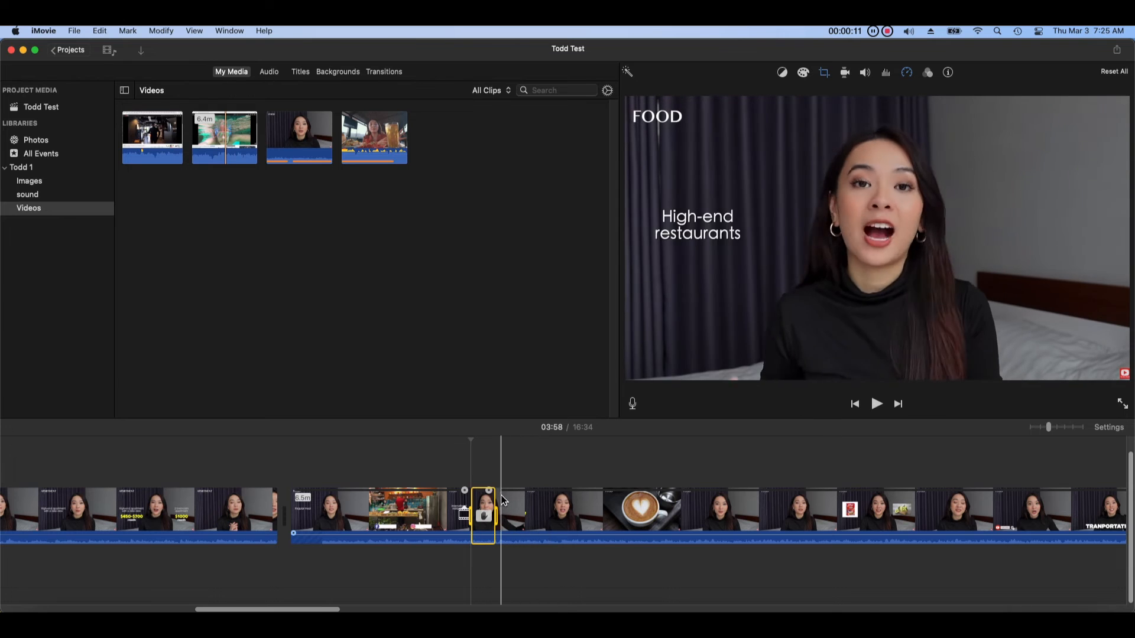
pyautogui.click(490, 495)
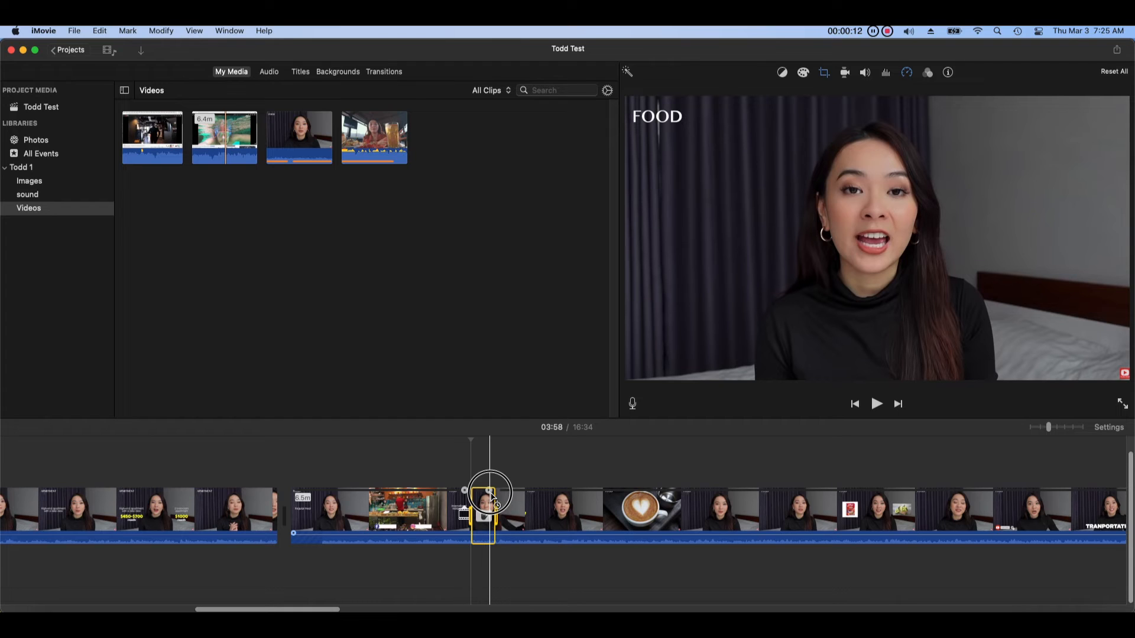
pyautogui.moveTo(493, 503); pyautogui.dragTo(702, 506)
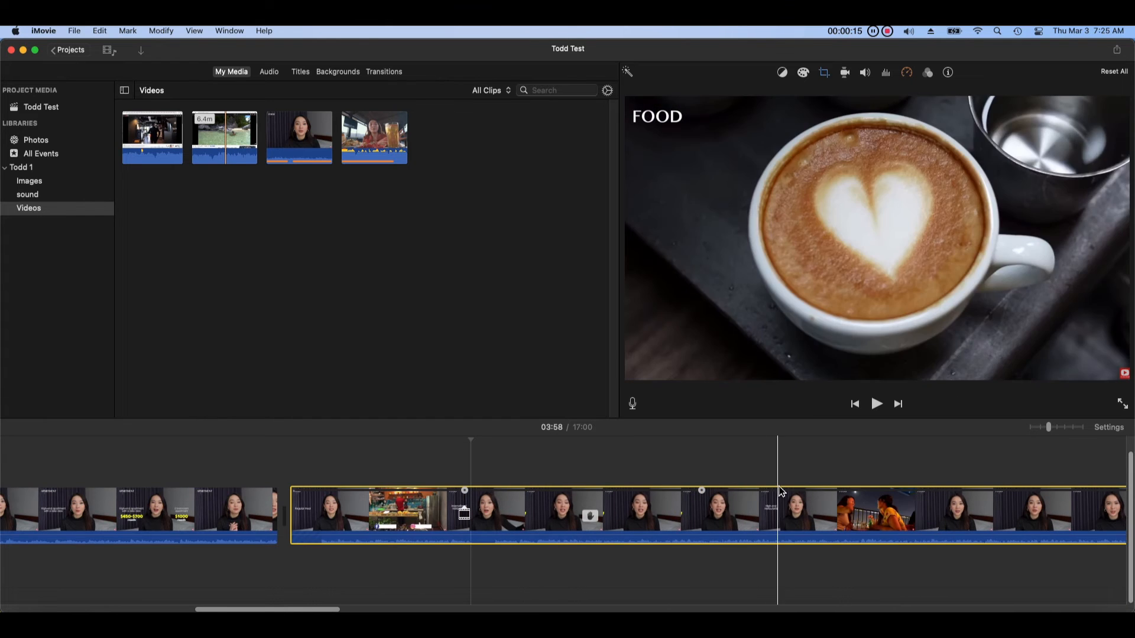
# Look over the extended freeze frame on the timeline and open its speed settings
pyautogui.click(601, 439)
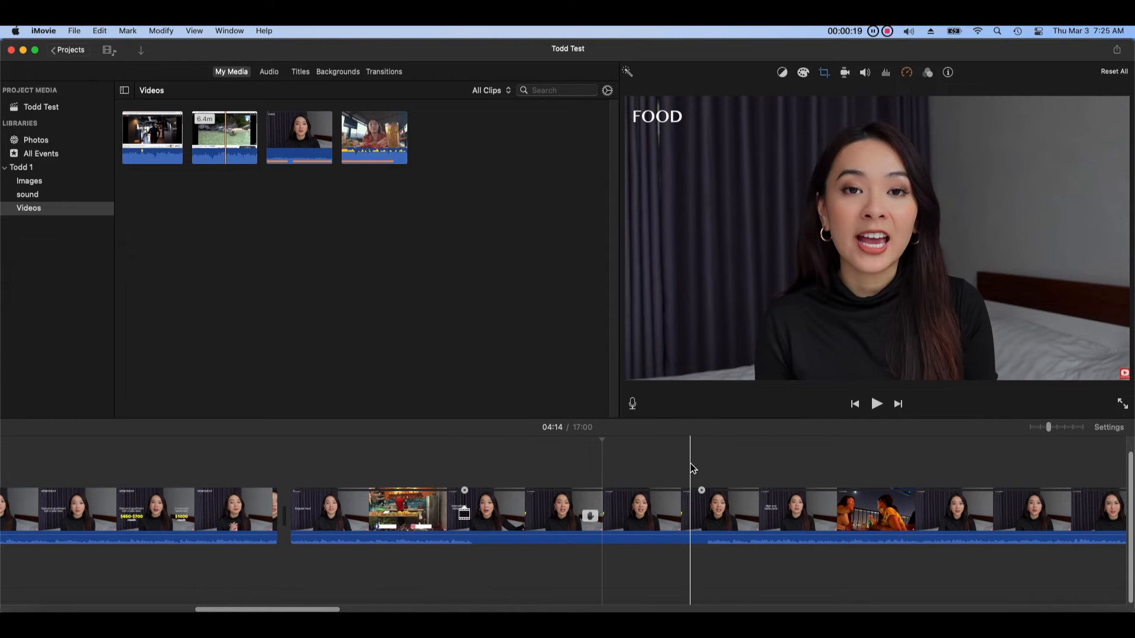
pyautogui.click(635, 517)
pyautogui.click(588, 521)
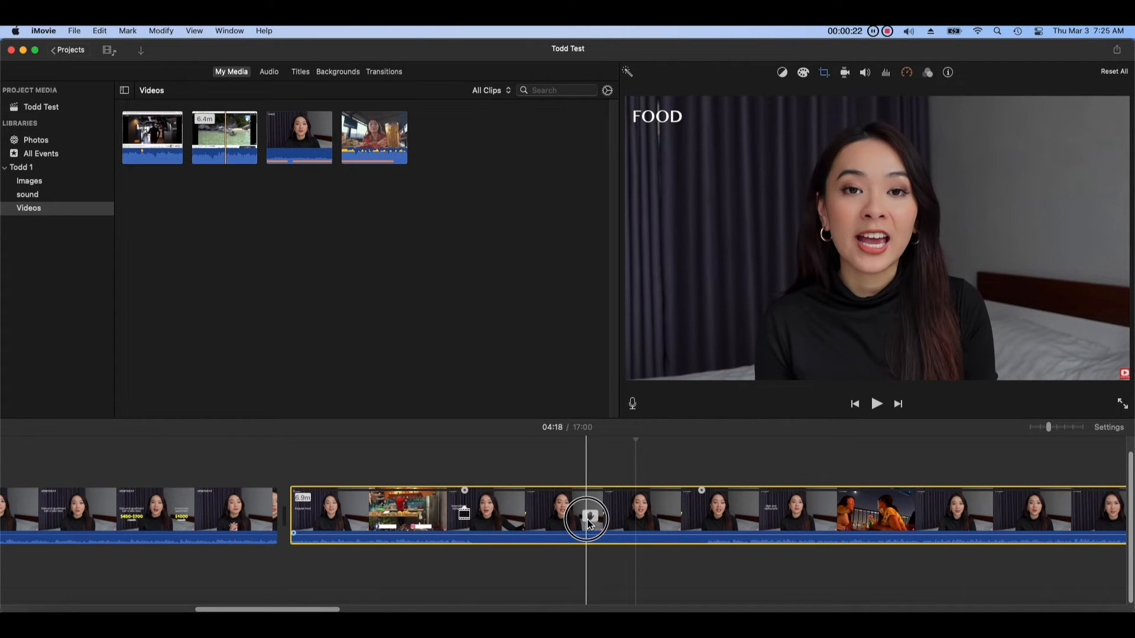
pyautogui.doubleClick(587, 520)
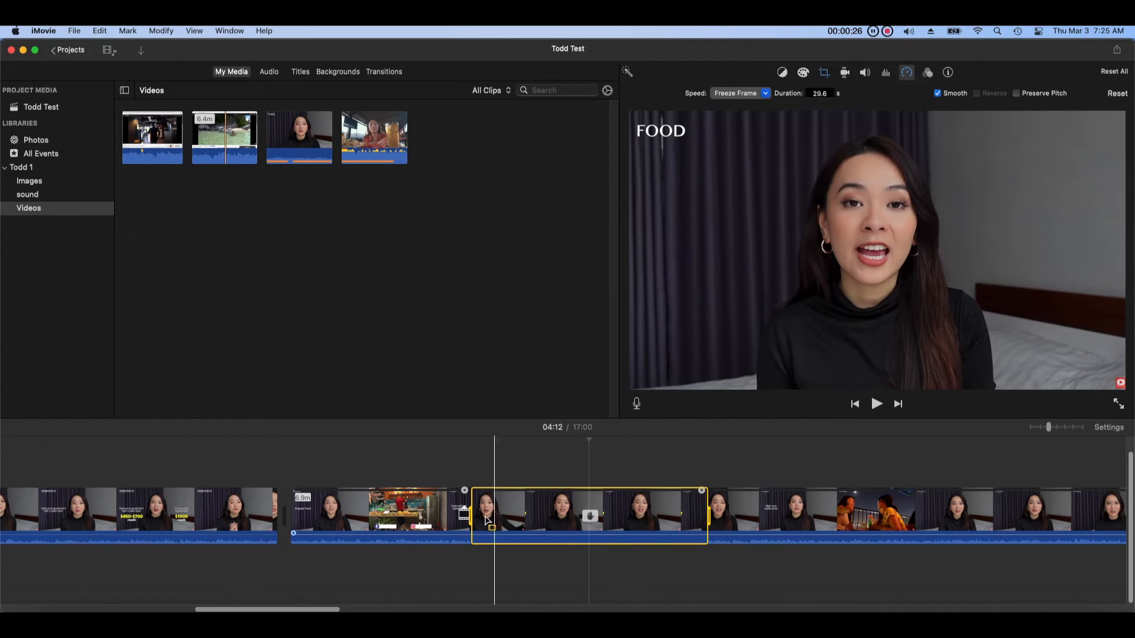
# Shift the freeze frame's start point later in the clip, past the night-time dining scene, and check its new position
pyautogui.click(466, 515)
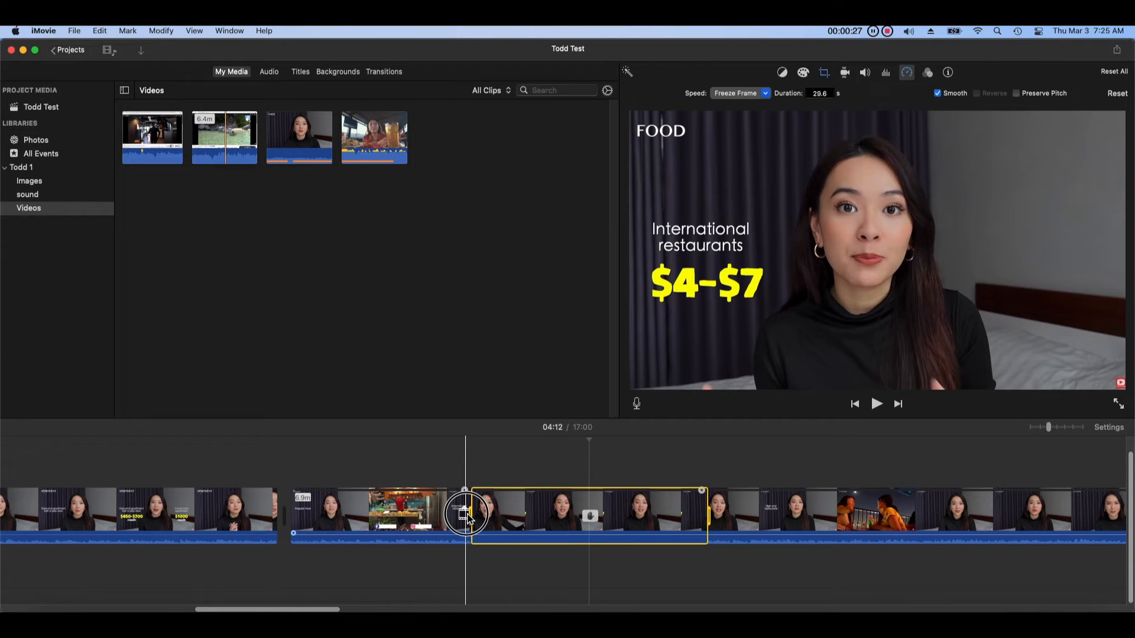
pyautogui.moveTo(467, 515); pyautogui.dragTo(696, 525)
pyautogui.hscroll(5, 765, 523)
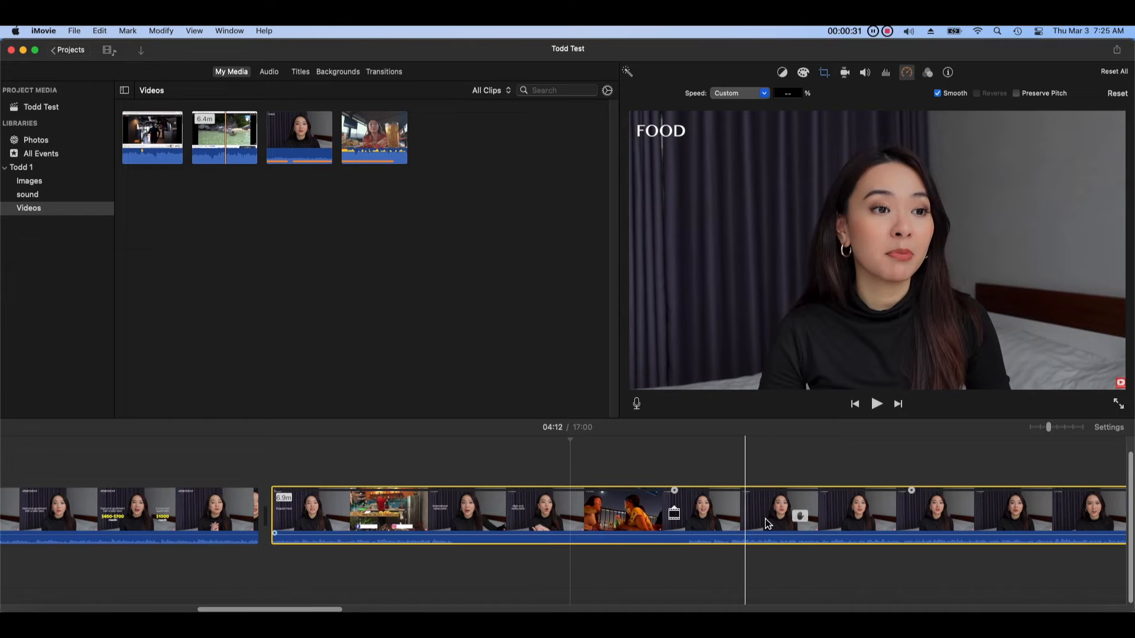
pyautogui.hscroll(2, 765, 523)
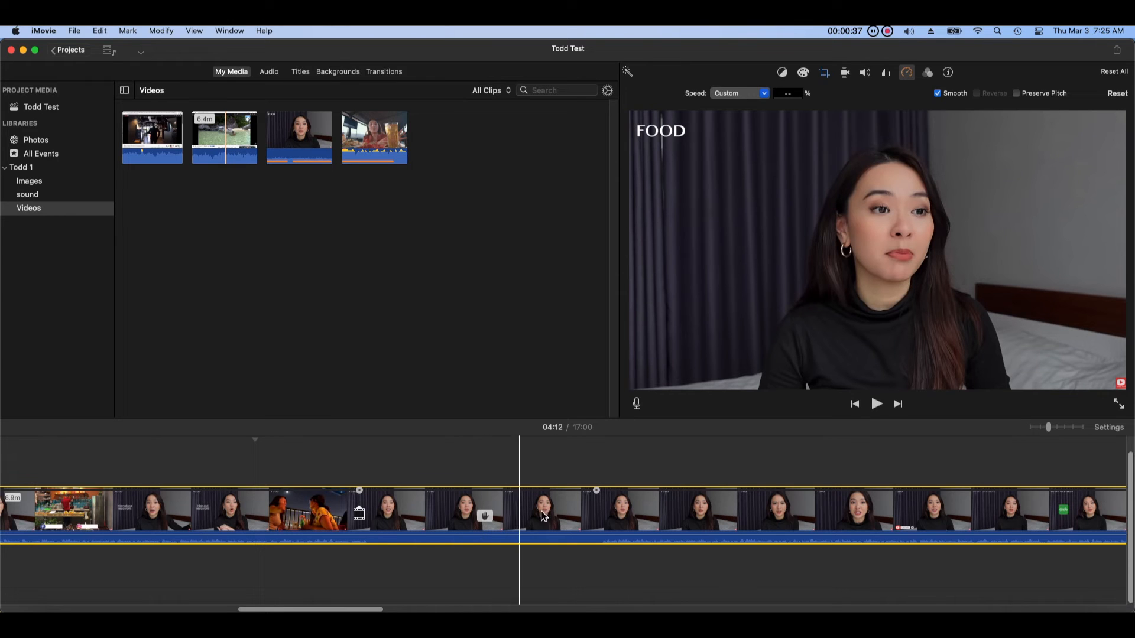
pyautogui.click(522, 514)
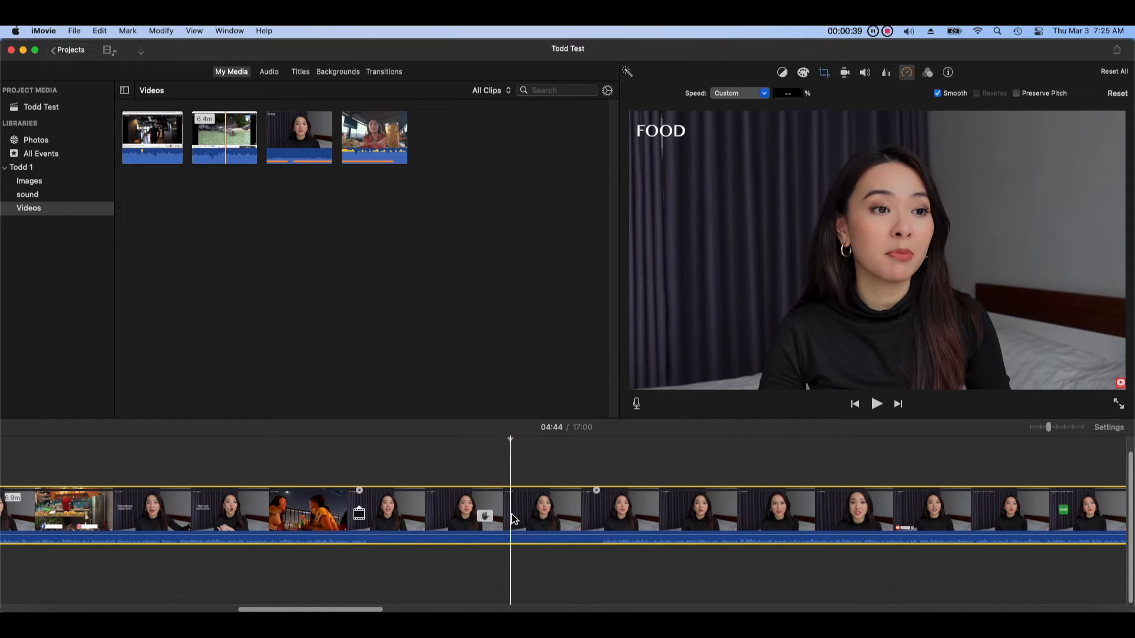
pyautogui.click(483, 519)
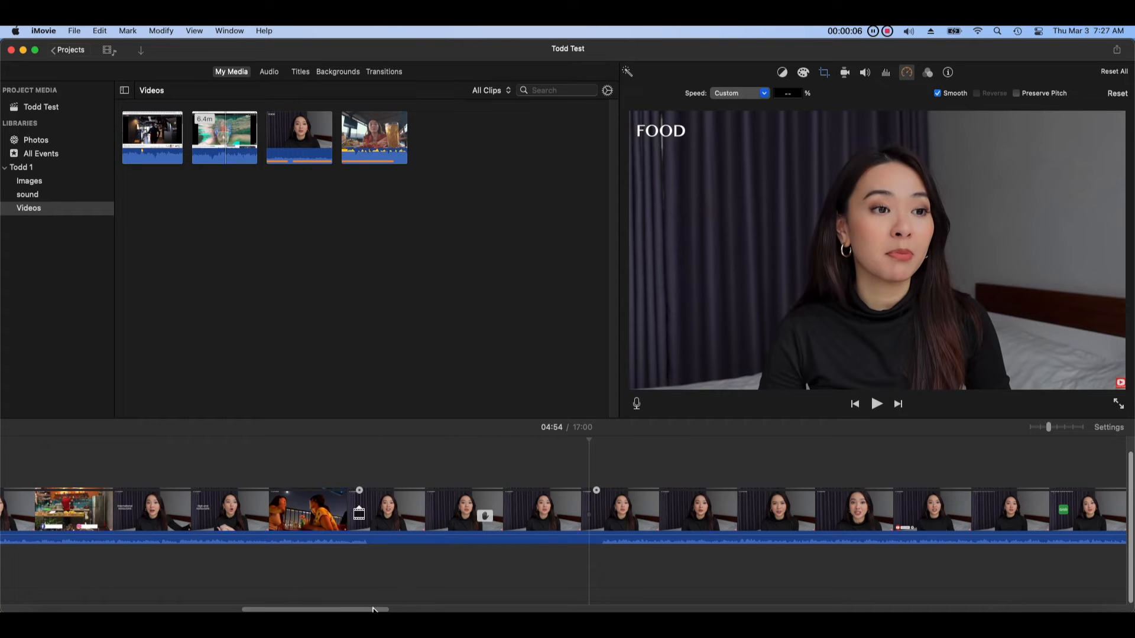
# Split the long video clip at 06:40, where the PHONE BILL section begins
pyautogui.moveTo(381, 609); pyautogui.dragTo(492, 609)
pyautogui.click(671, 516)
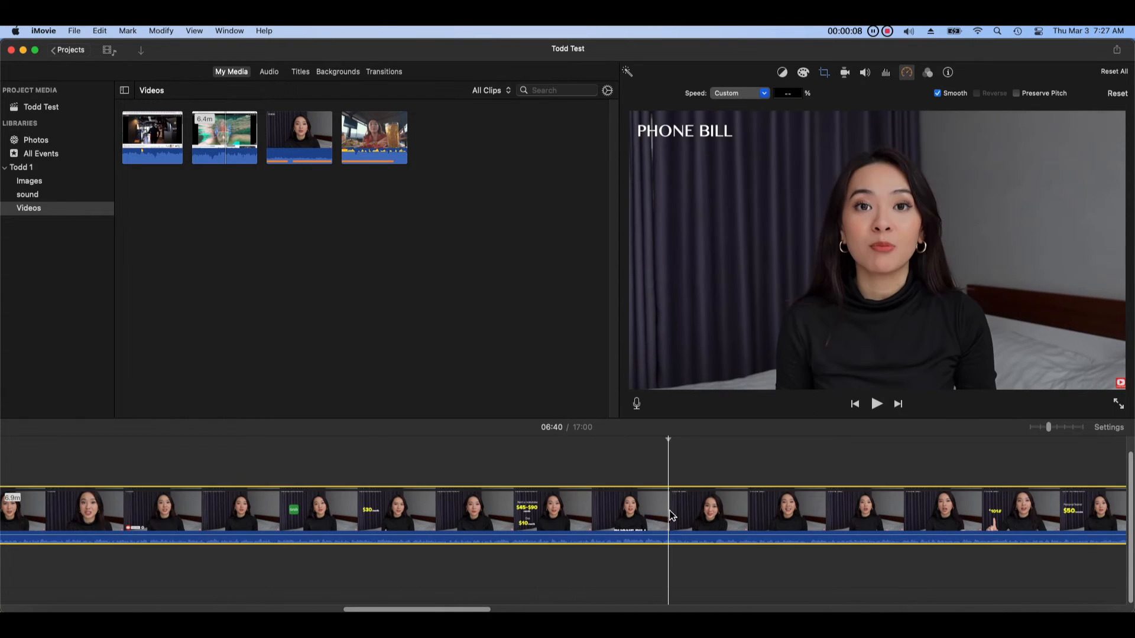
pyautogui.rightClick(670, 516)
pyautogui.click(720, 473)
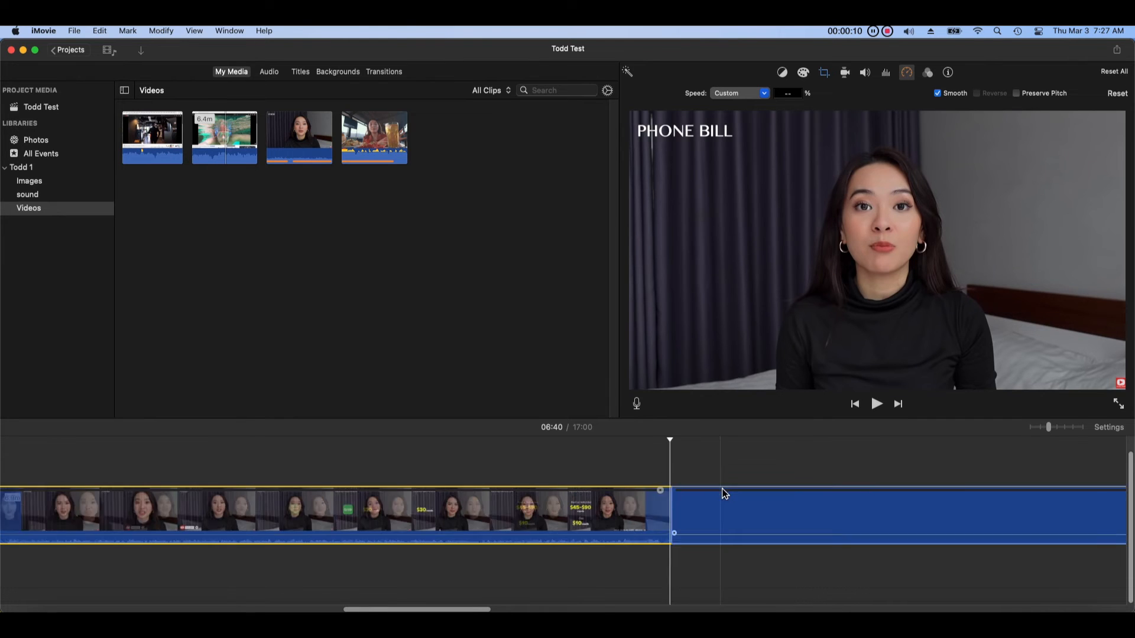
# Split the portion following the 06:40 cut again at 07:01
pyautogui.click(843, 519)
pyautogui.rightClick(843, 520)
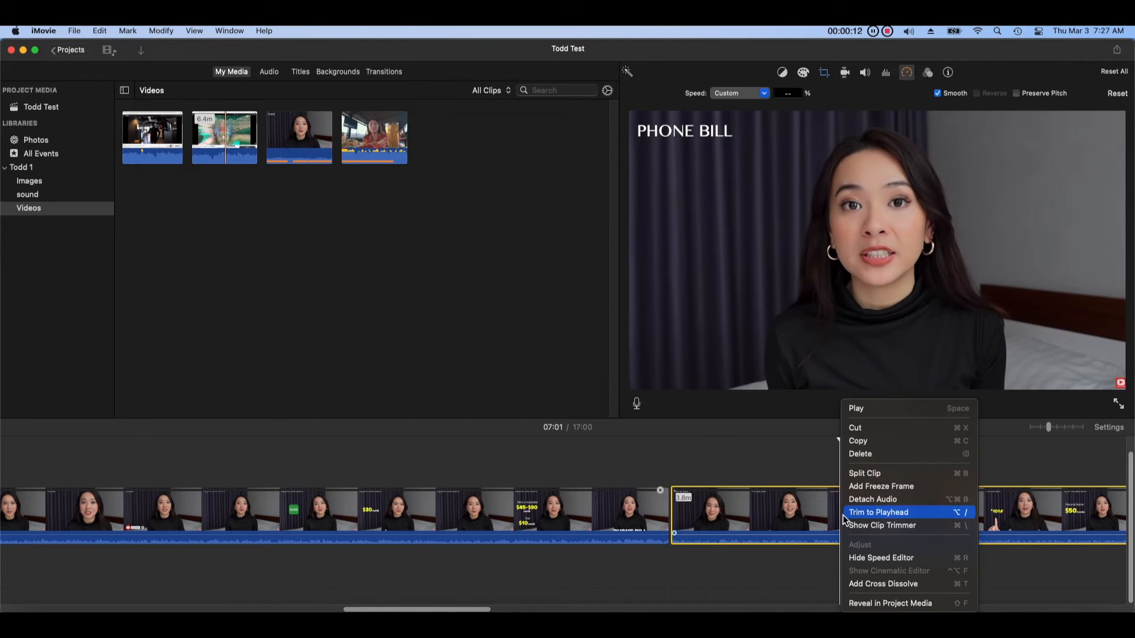
pyautogui.click(866, 473)
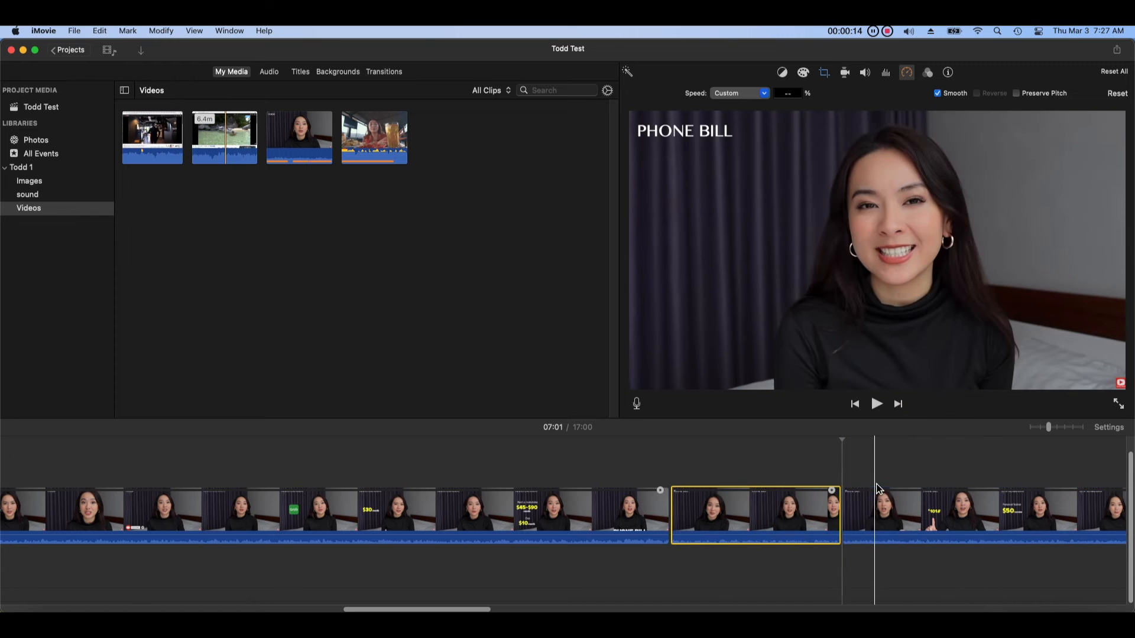
# Detach the audio from the 21.1s PHONE BILL segment and shift the detached audio slightly earlier
pyautogui.rightClick(775, 514)
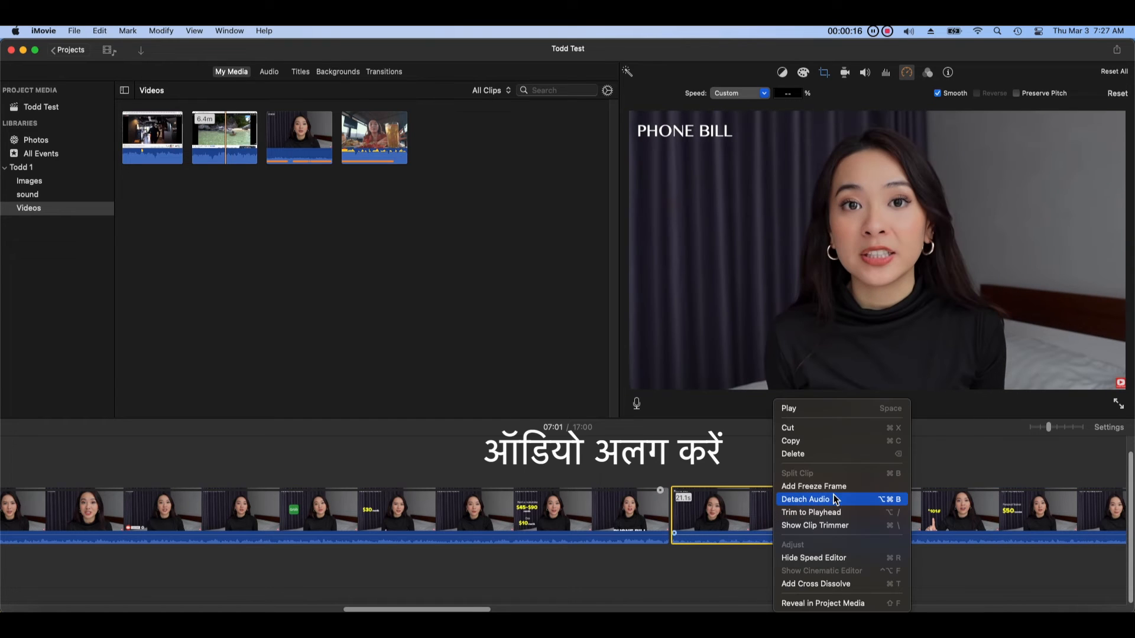
pyautogui.click(868, 507)
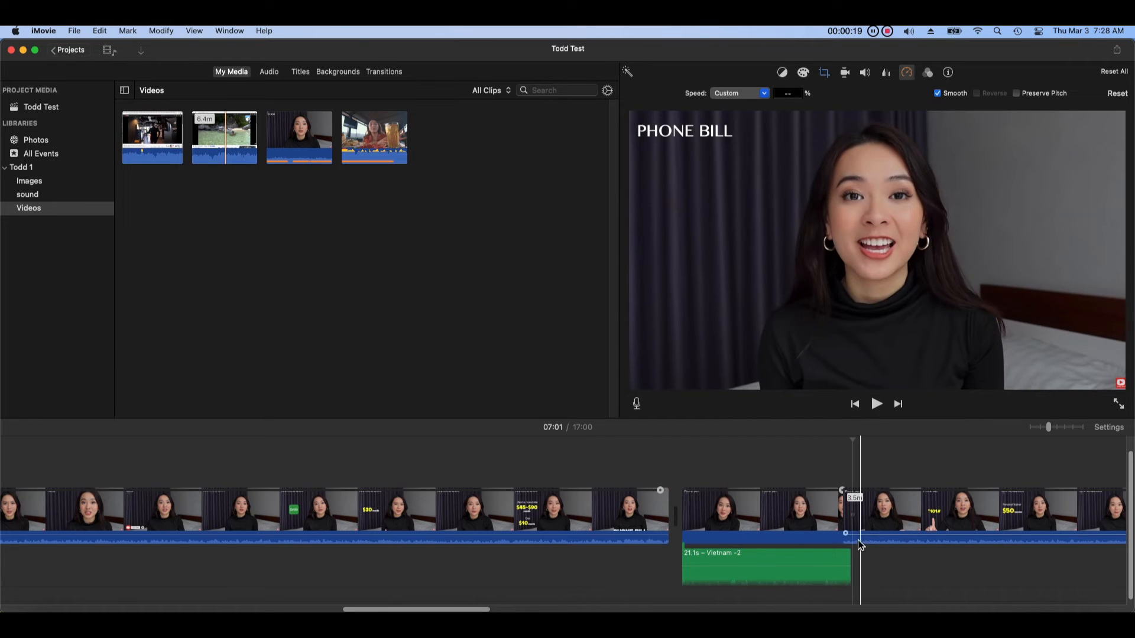
pyautogui.moveTo(786, 545)
pyautogui.mouseDown()
pyautogui.moveTo(629, 558)
pyautogui.moveTo(727, 567)
pyautogui.moveTo(788, 569)
pyautogui.moveTo(785, 518)
pyautogui.moveTo(691, 532)
pyautogui.moveTo(588, 527)
pyautogui.moveTo(722, 570)
pyautogui.moveTo(781, 565)
pyautogui.mouseUp()
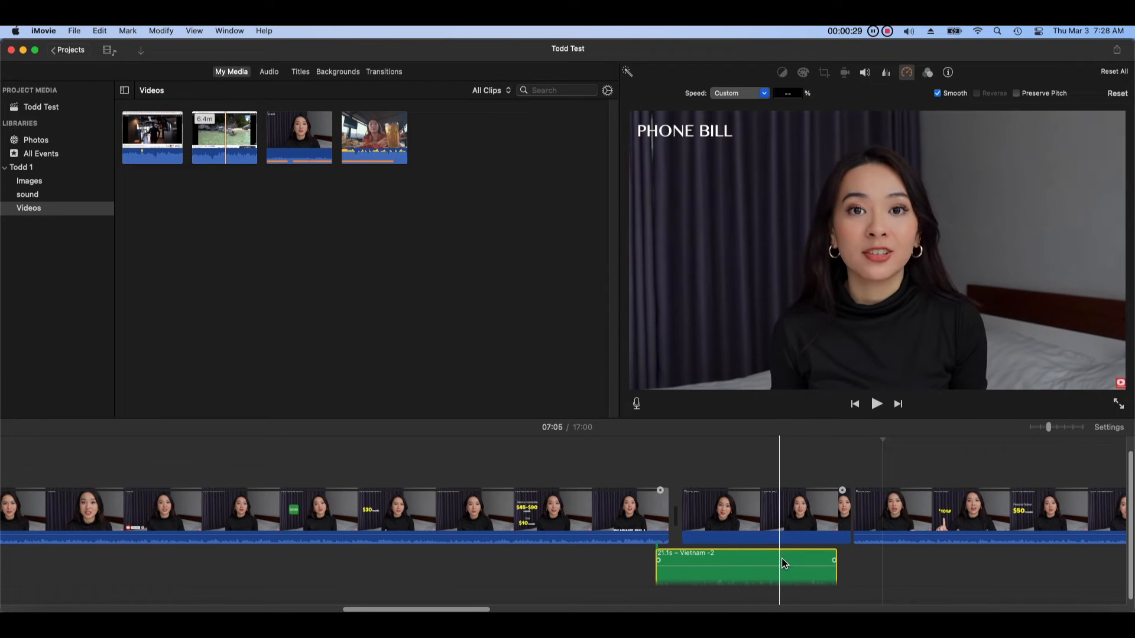
# Delete the detached Vietnam -2 audio clip and play the timeline from 06:28 to check the muted segment
pyautogui.rightClick(784, 555)
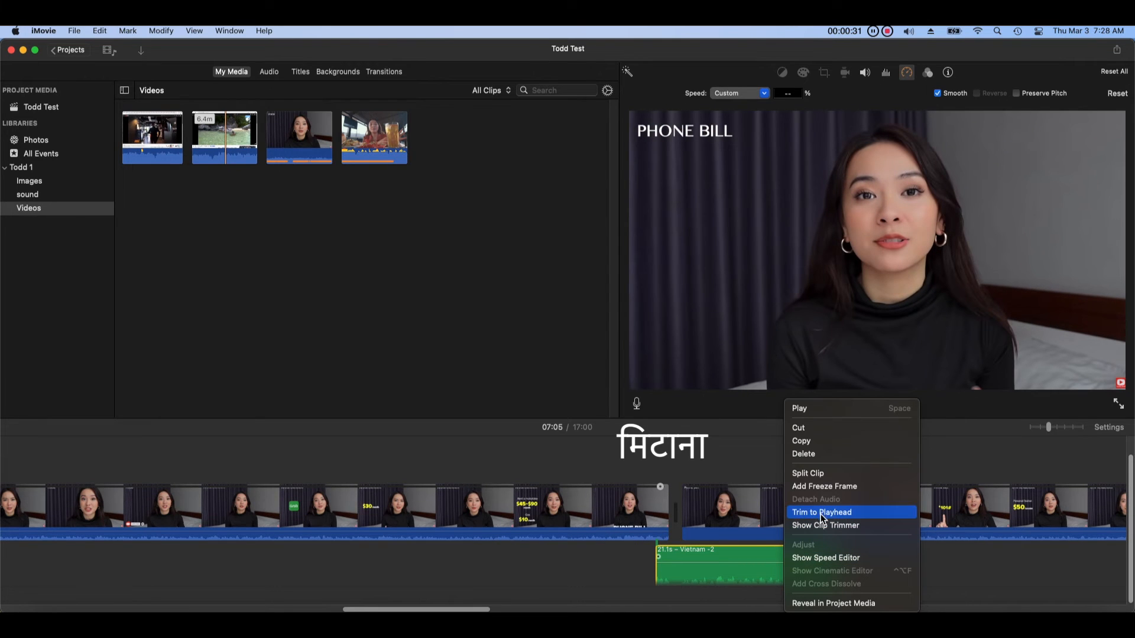
pyautogui.click(861, 455)
pyautogui.click(251, 440)
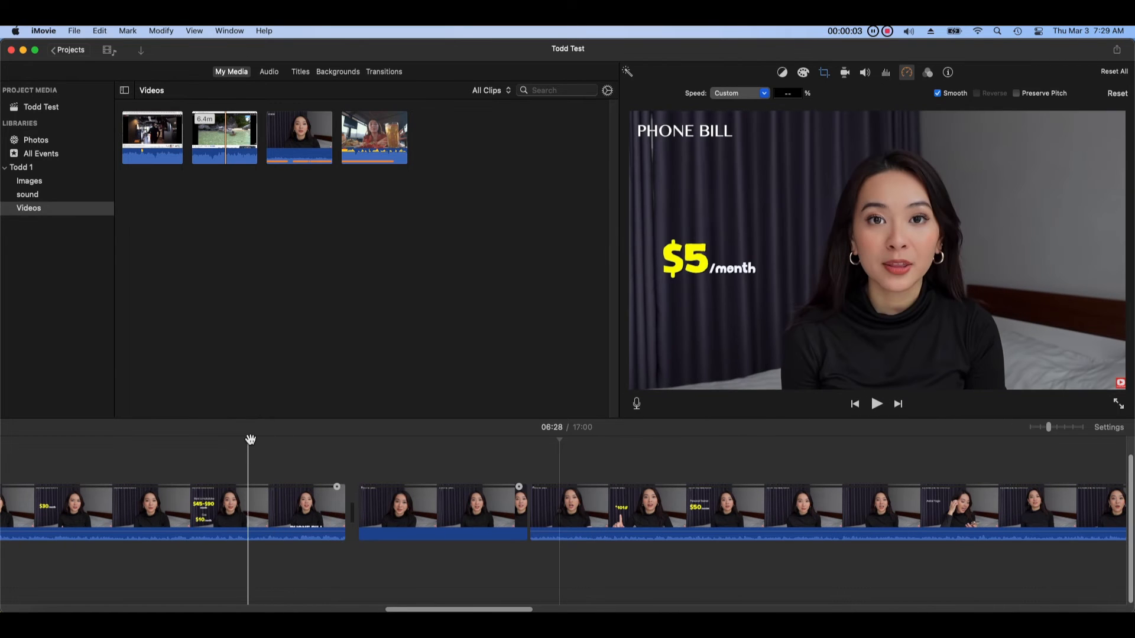
pyautogui.press('space')
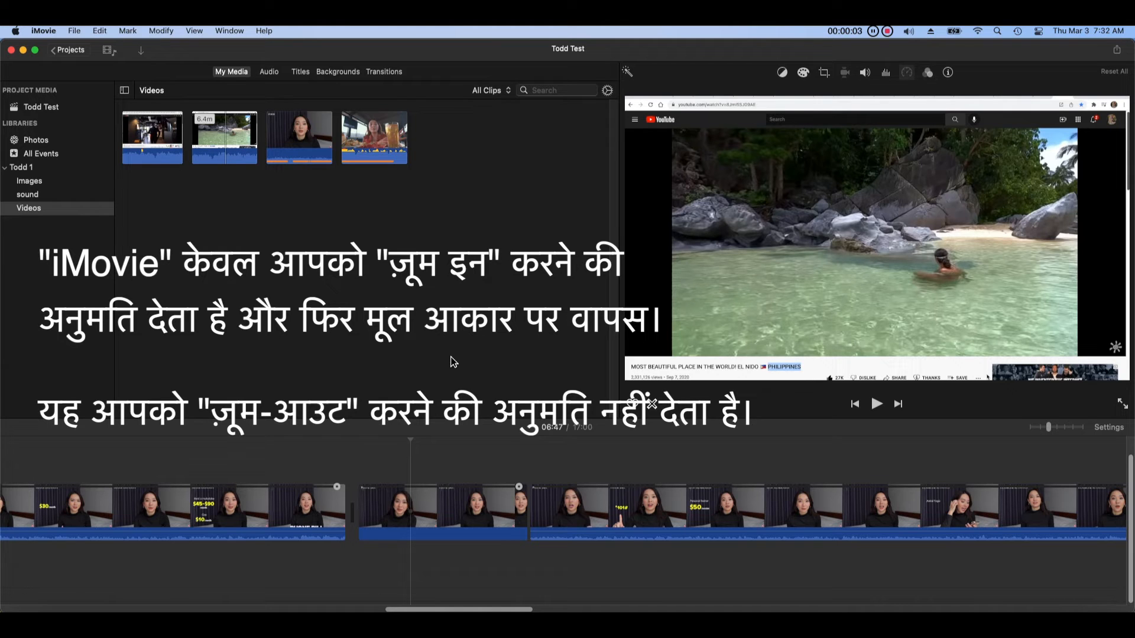
# Apply Crop to Fill to the 21.1s PHONE BILL segment, shrinking the crop frame tightly around the woman's face and centring it
pyautogui.click(424, 502)
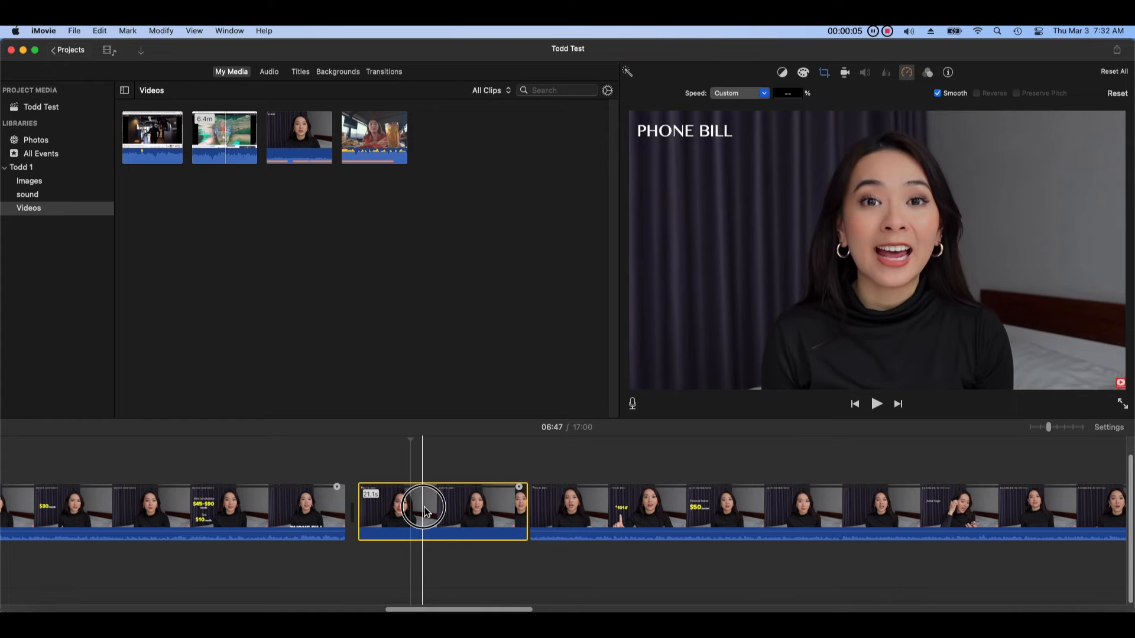
pyautogui.click(425, 509)
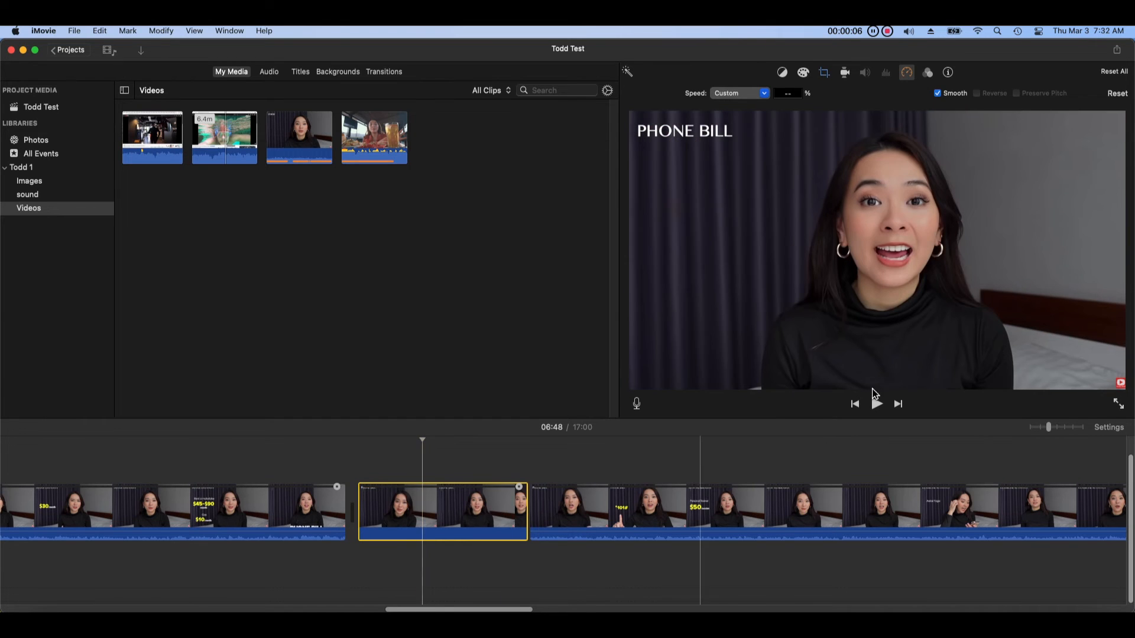
pyautogui.click(825, 78)
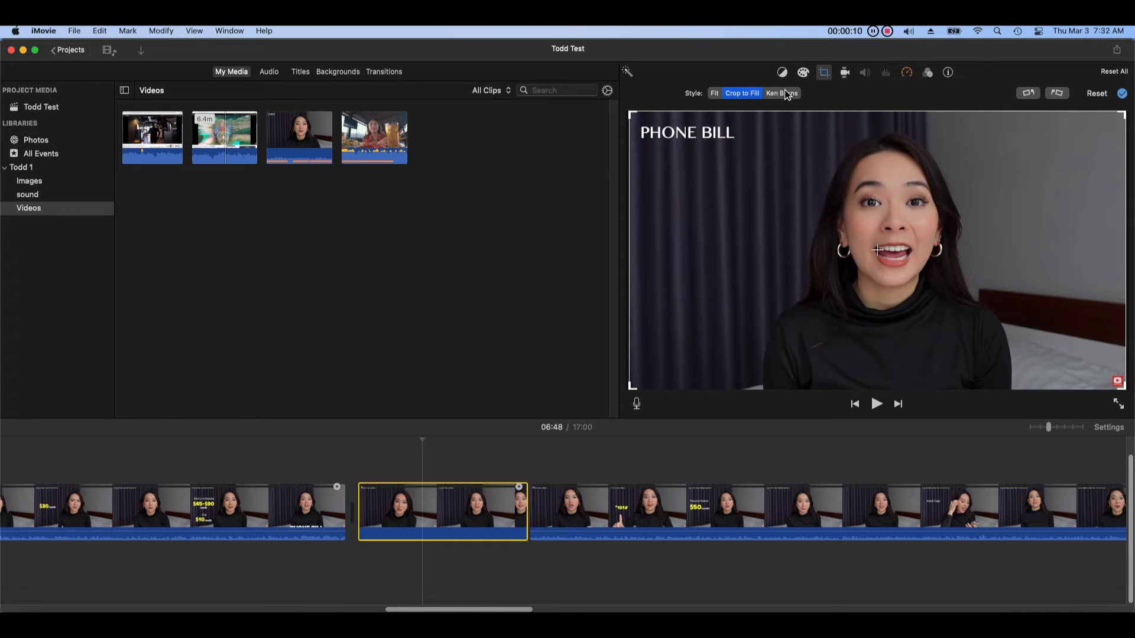
pyautogui.click(756, 97)
pyautogui.click(634, 118)
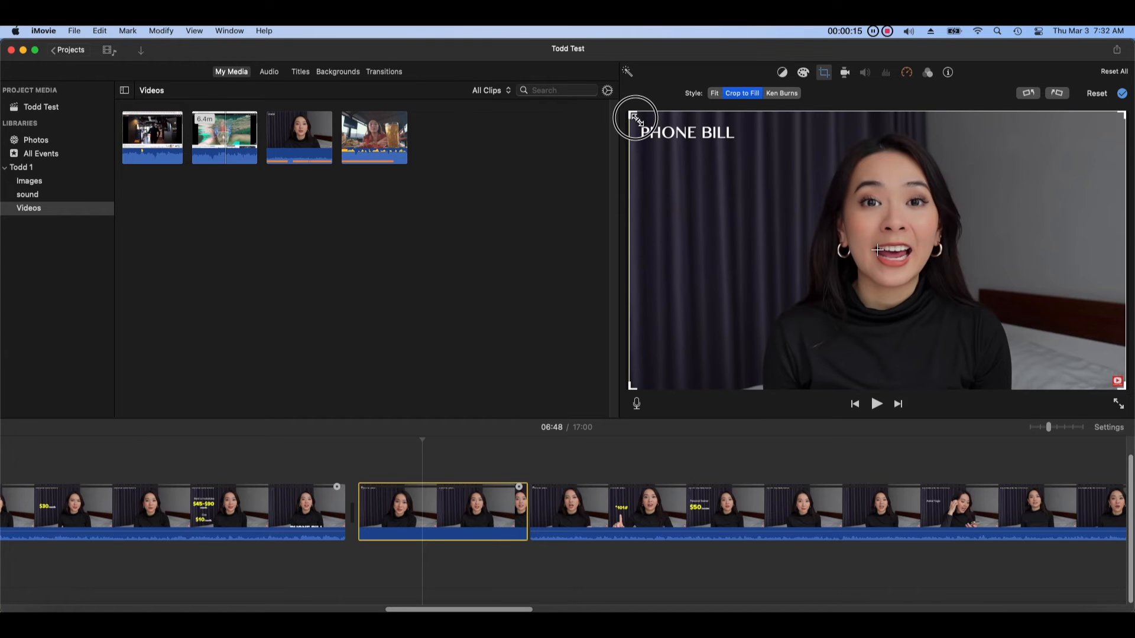
pyautogui.moveTo(635, 118); pyautogui.dragTo(853, 253)
pyautogui.moveTo(986, 322); pyautogui.dragTo(877, 254)
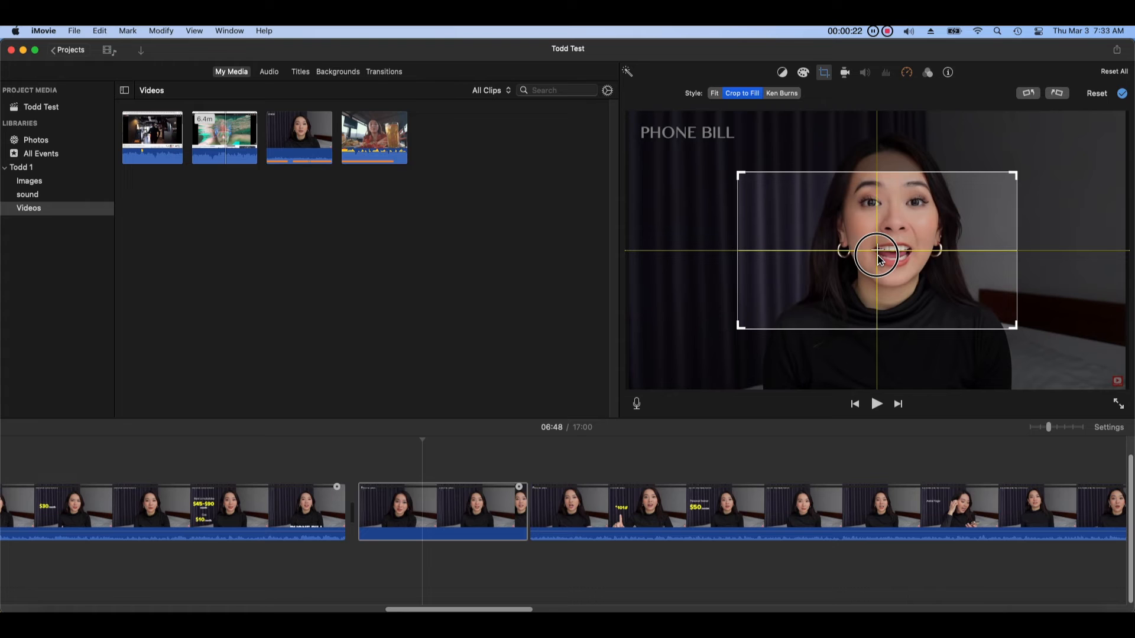
pyautogui.moveTo(877, 254); pyautogui.dragTo(878, 254)
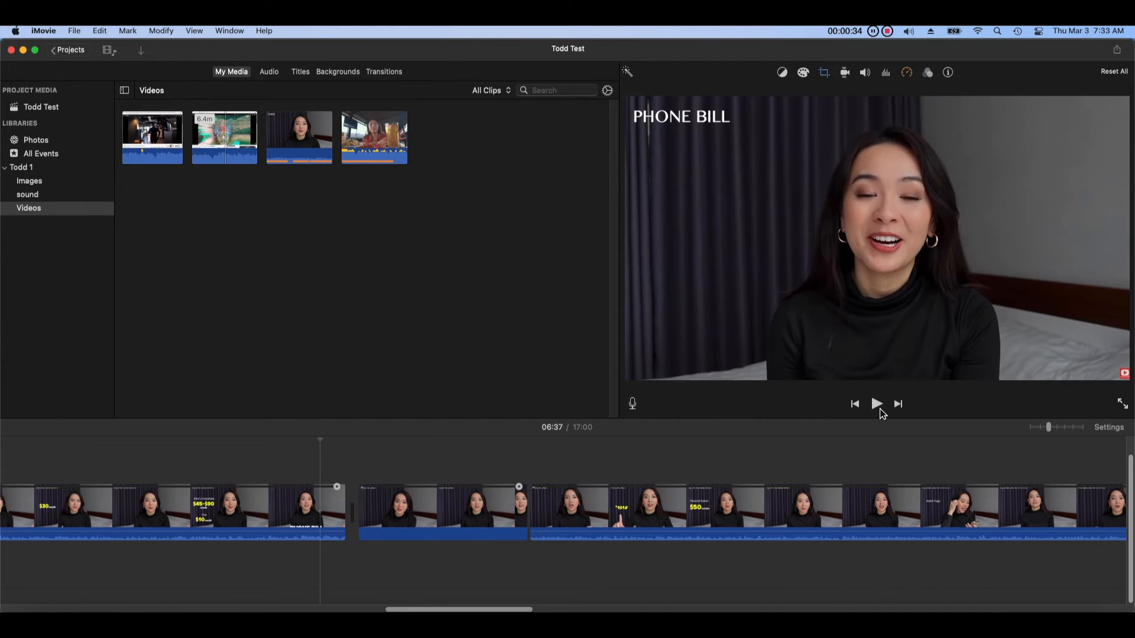
# Play the timeline from 06:37 through the cropped segment to review the zoomed-in view, and stop playback
pyautogui.click(878, 406)
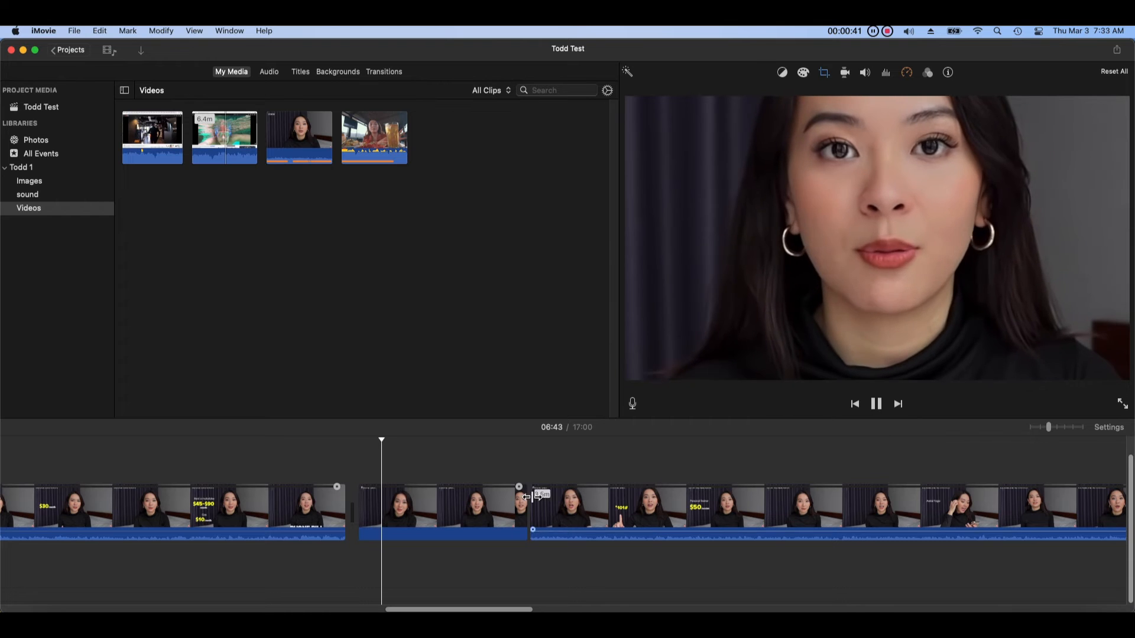
pyautogui.click(505, 446)
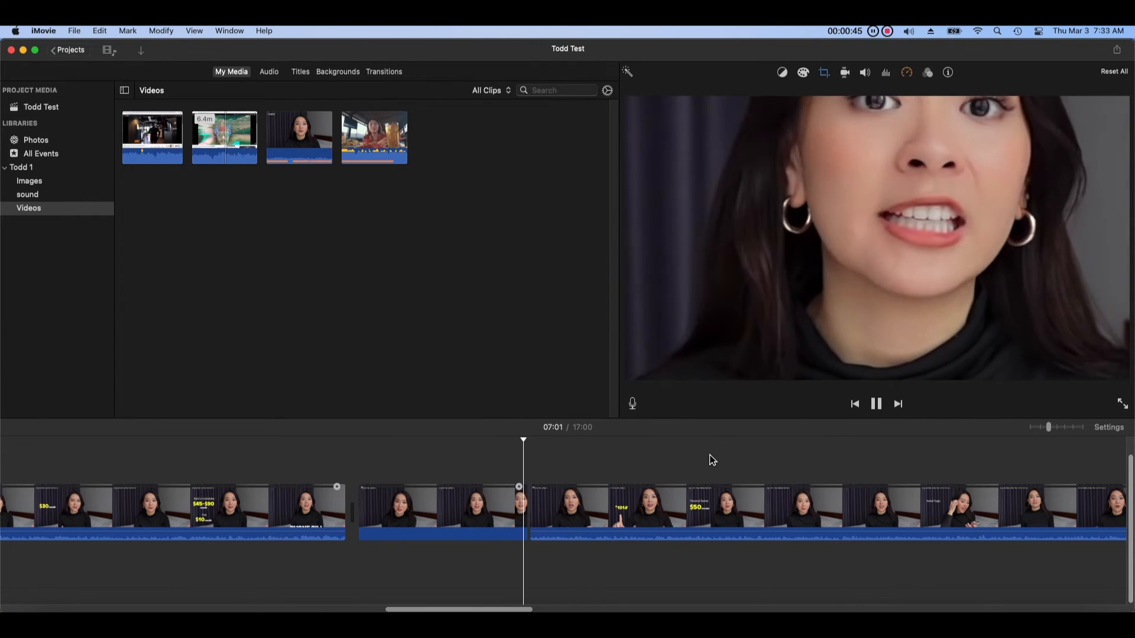
pyautogui.click(876, 408)
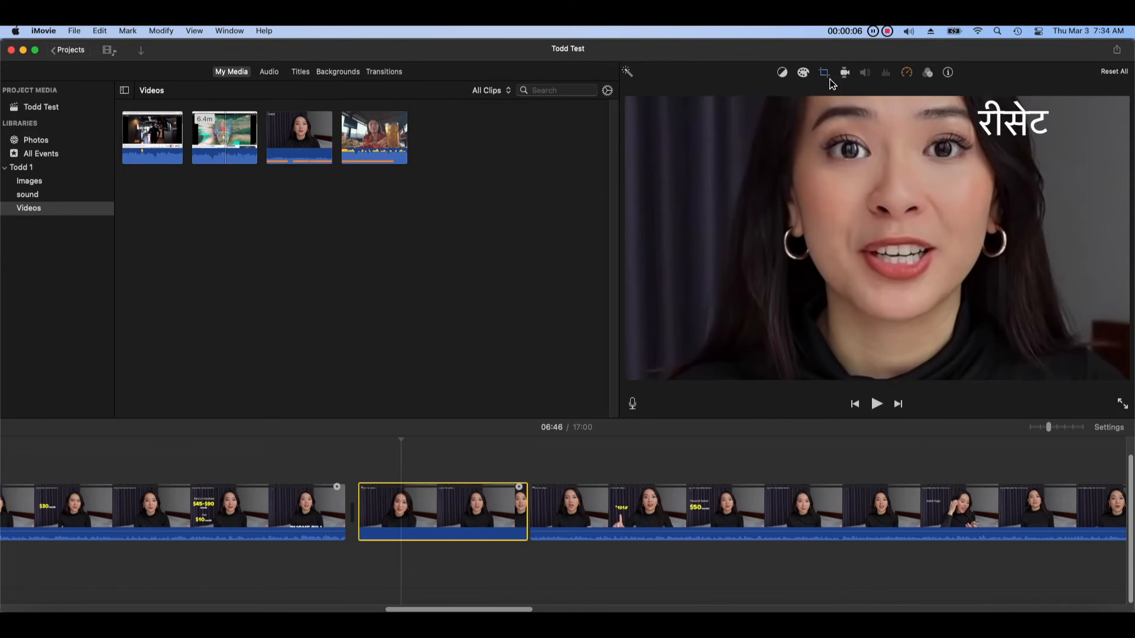
# Reset the crop on the 21.1s PHONE BILL segment
pyautogui.click(827, 75)
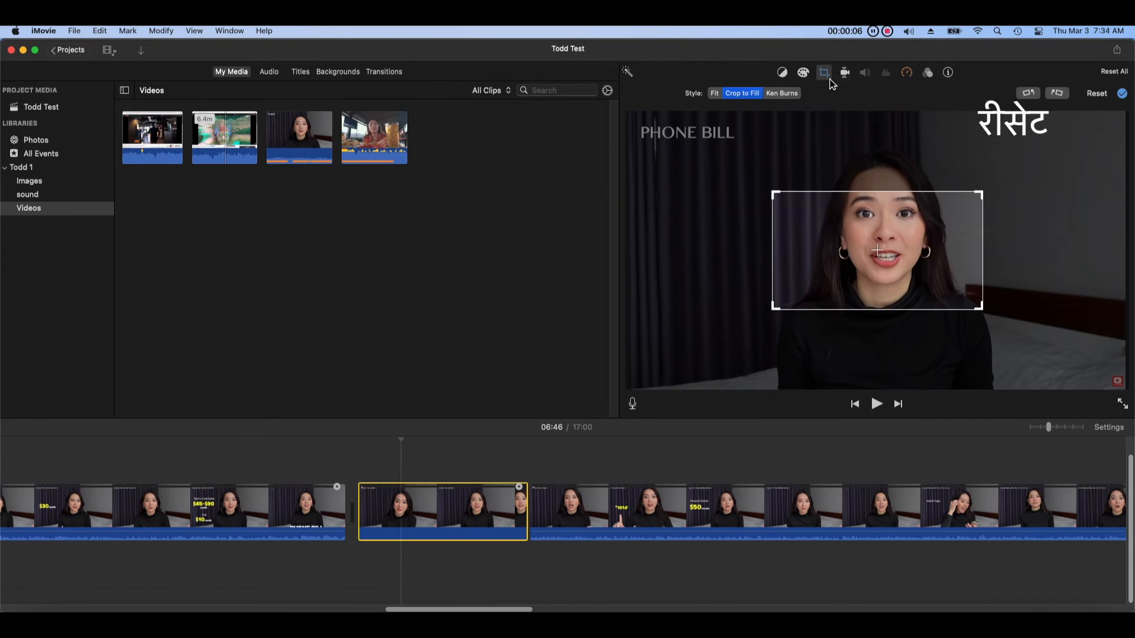
pyautogui.click(1106, 97)
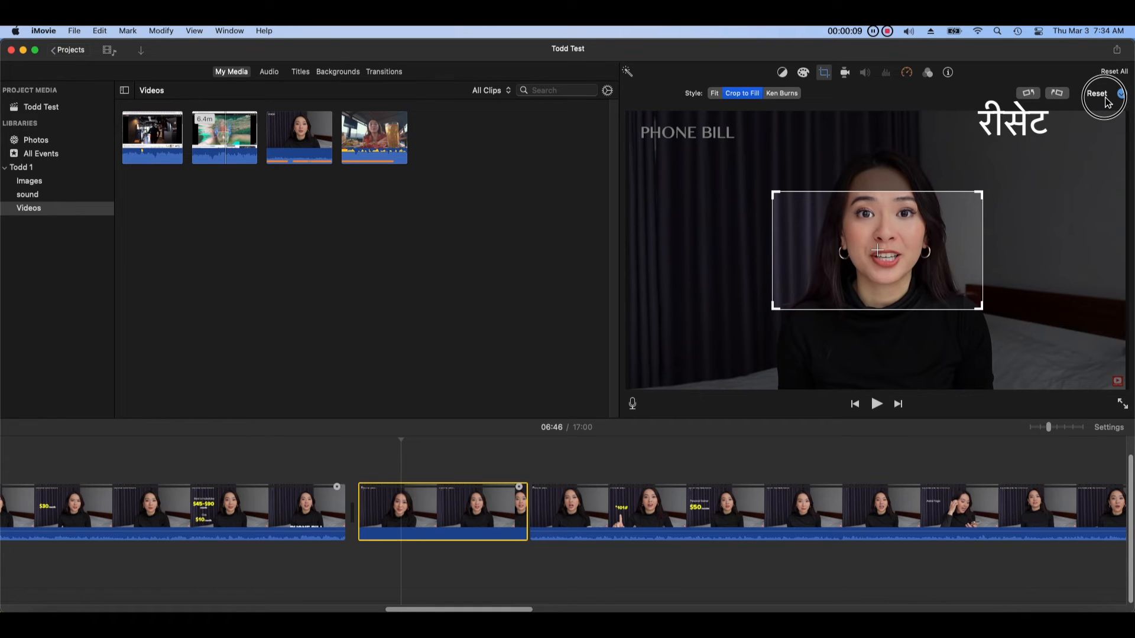
# Reset the crop framing and trim the clip edges at the cuts on both sides of the short PHONE BILL segment
pyautogui.click(1107, 100)
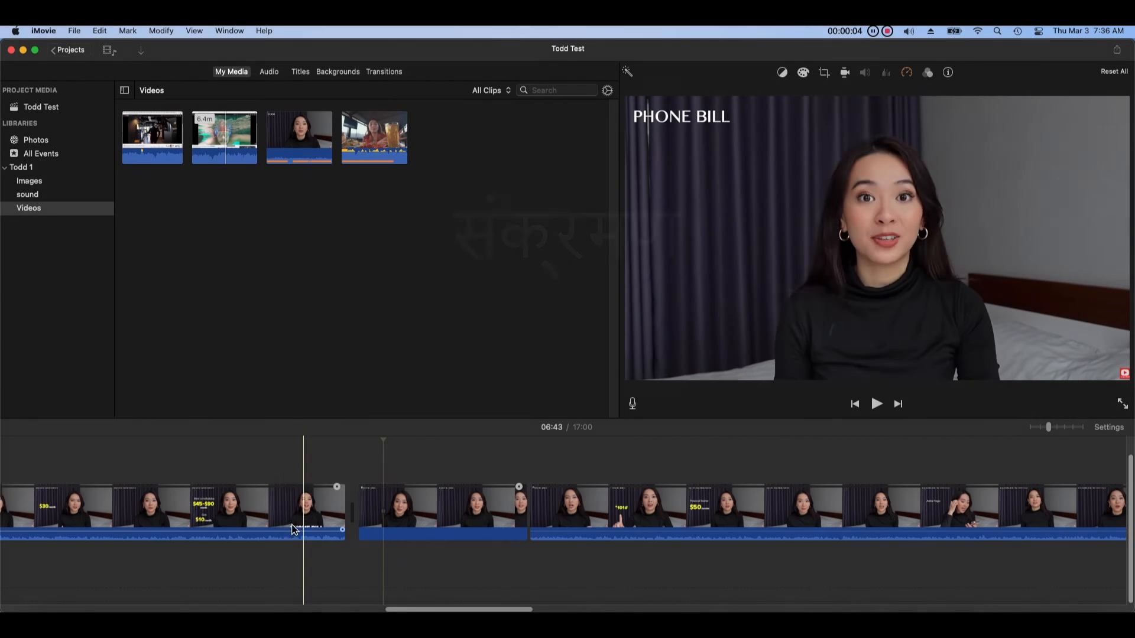
pyautogui.moveTo(342, 516)
pyautogui.mouseDown()
pyautogui.moveTo(308, 518)
pyautogui.moveTo(347, 518)
pyautogui.mouseUp()
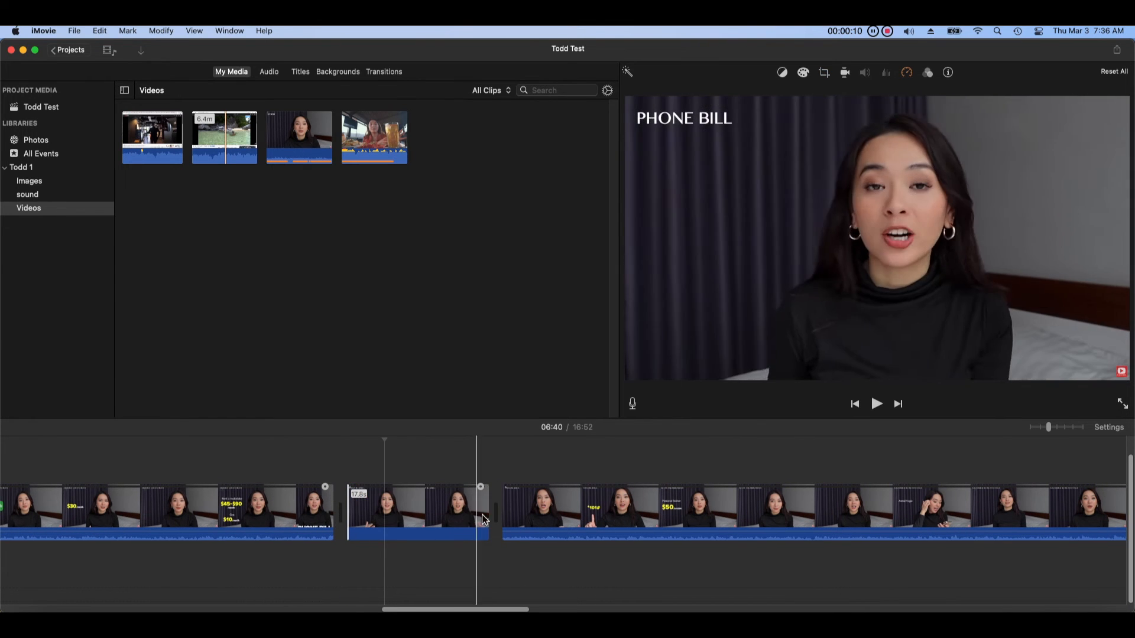
pyautogui.moveTo(489, 518); pyautogui.dragTo(529, 518)
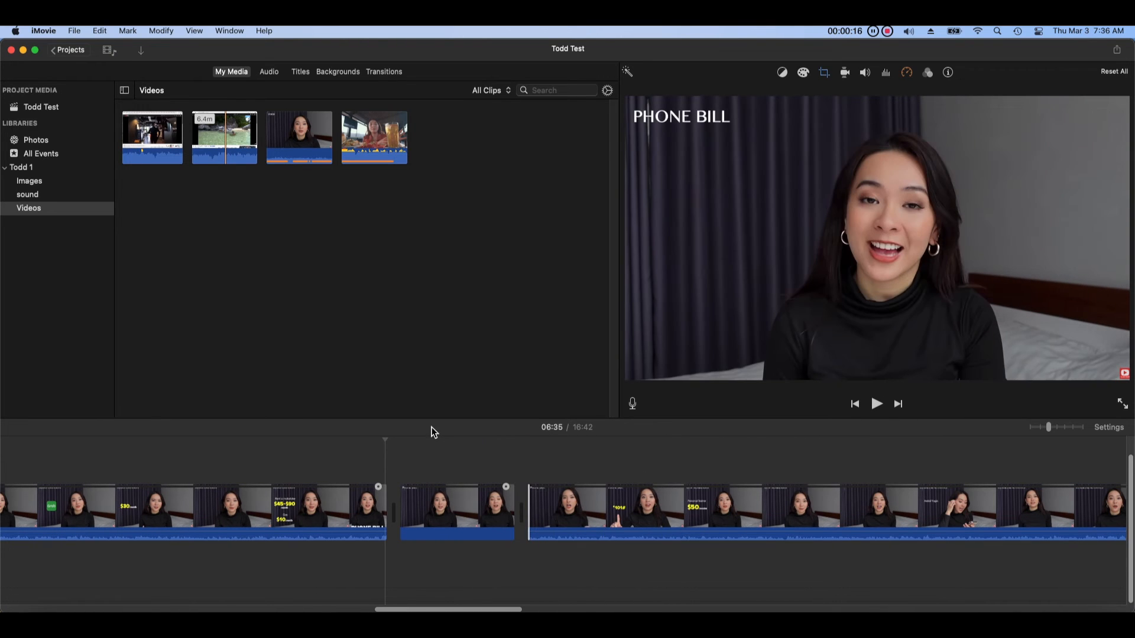
# Preview the Wipe Up transition and add Wipe Right at the cut after the short PHONE BILL segment
pyautogui.click(399, 75)
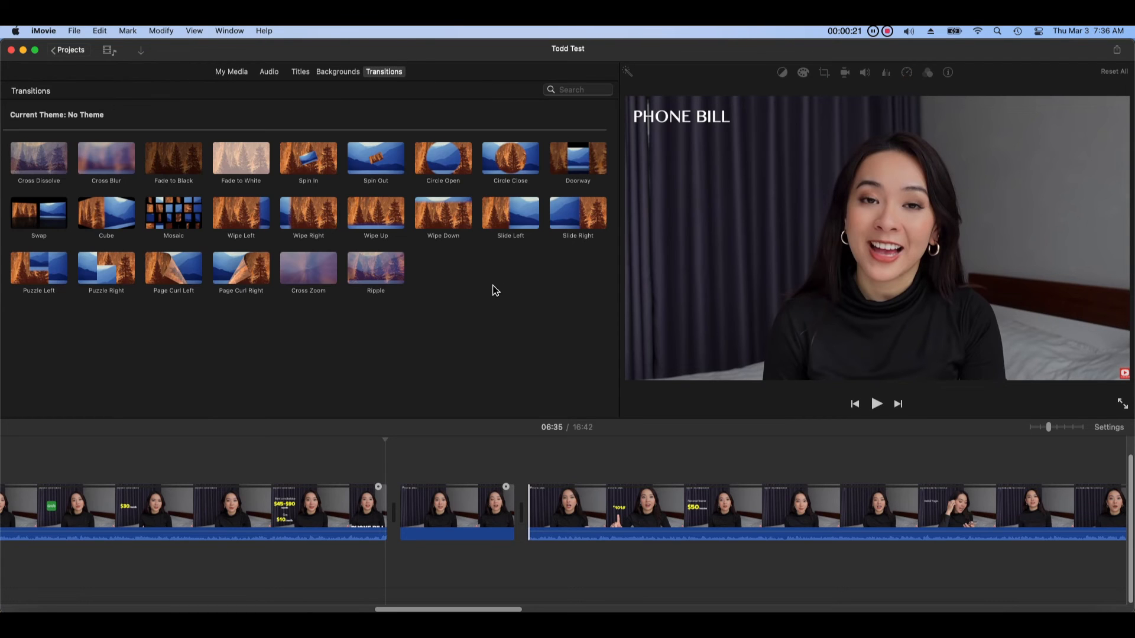
pyautogui.click(378, 229)
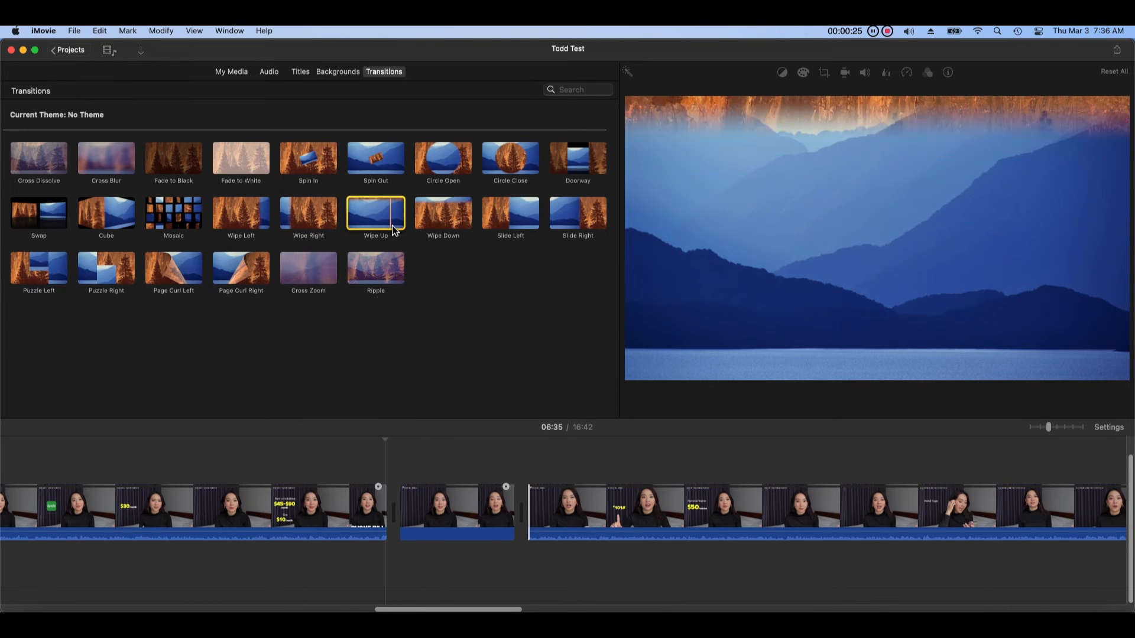
pyautogui.doubleClick(294, 225)
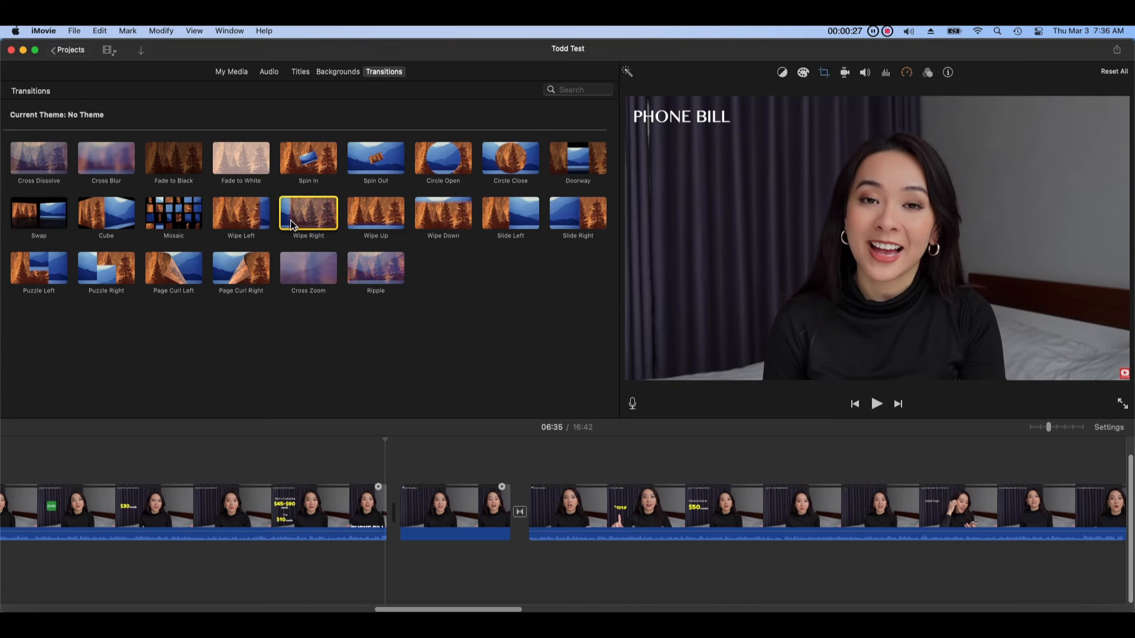
# Preview the Ripple and Mosaic transitions and add Cross Dissolve at the cut before the short PHONE BILL segment
pyautogui.click(357, 265)
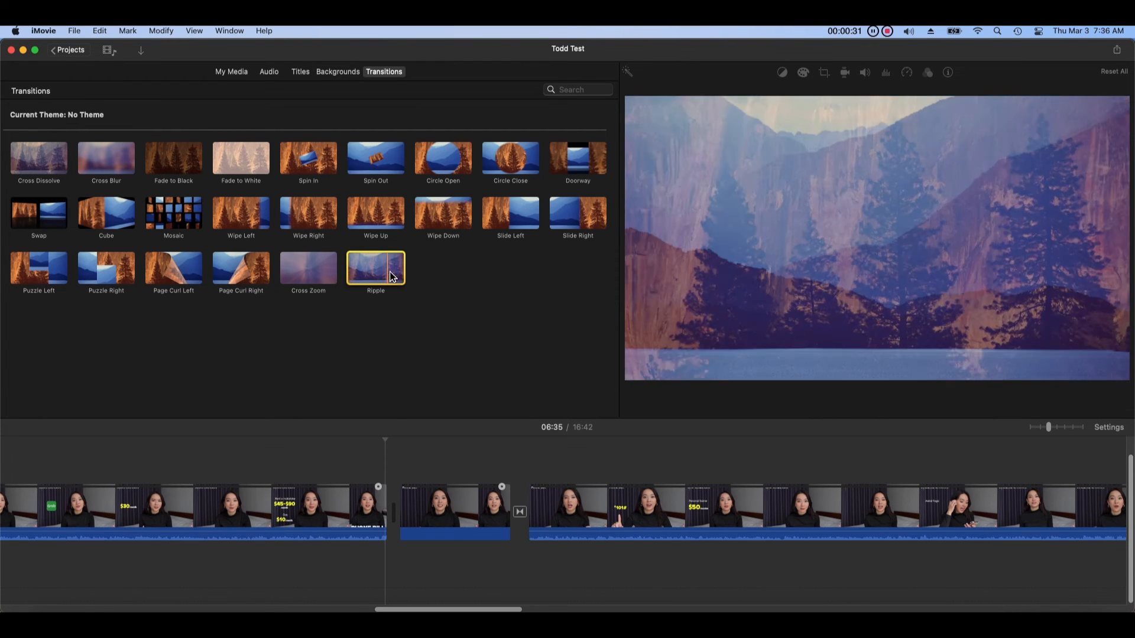
pyautogui.click(180, 224)
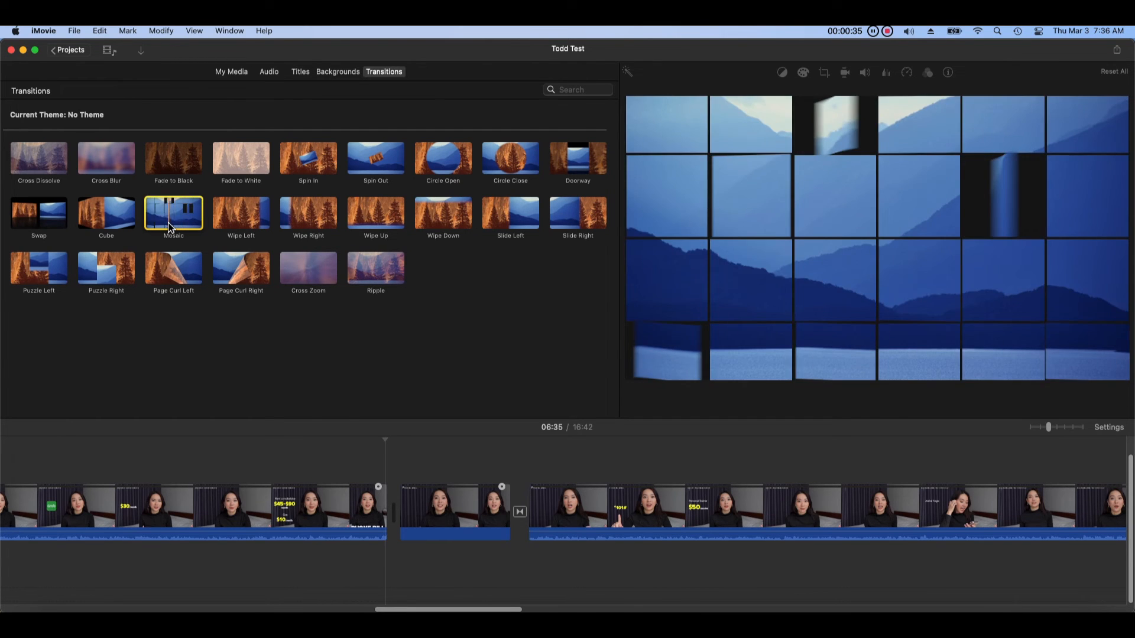
pyautogui.click(61, 167)
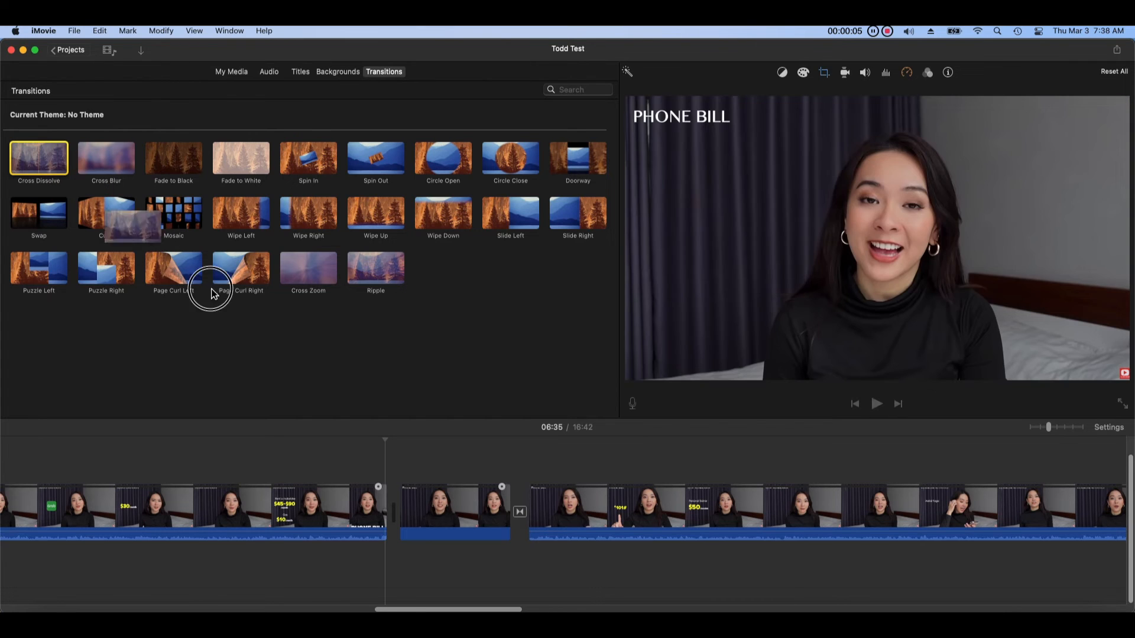
pyautogui.moveTo(211, 286); pyautogui.dragTo(390, 502)
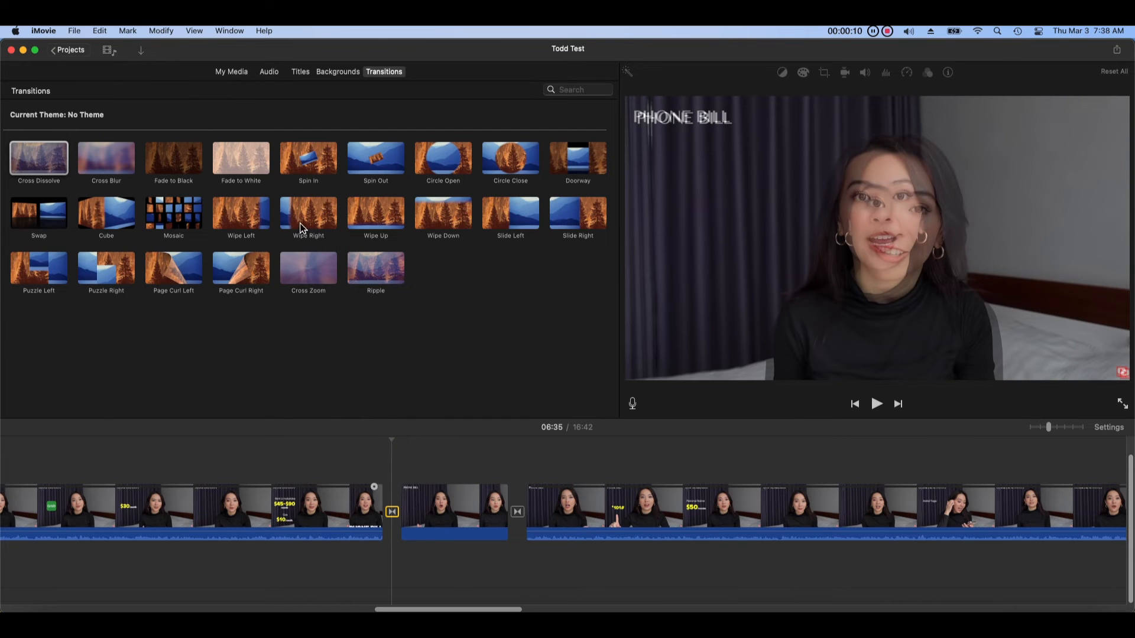
# Preview the Mosaic and Cube transitions and replace the transition after the short PHONE BILL segment with Ripple
pyautogui.click(188, 222)
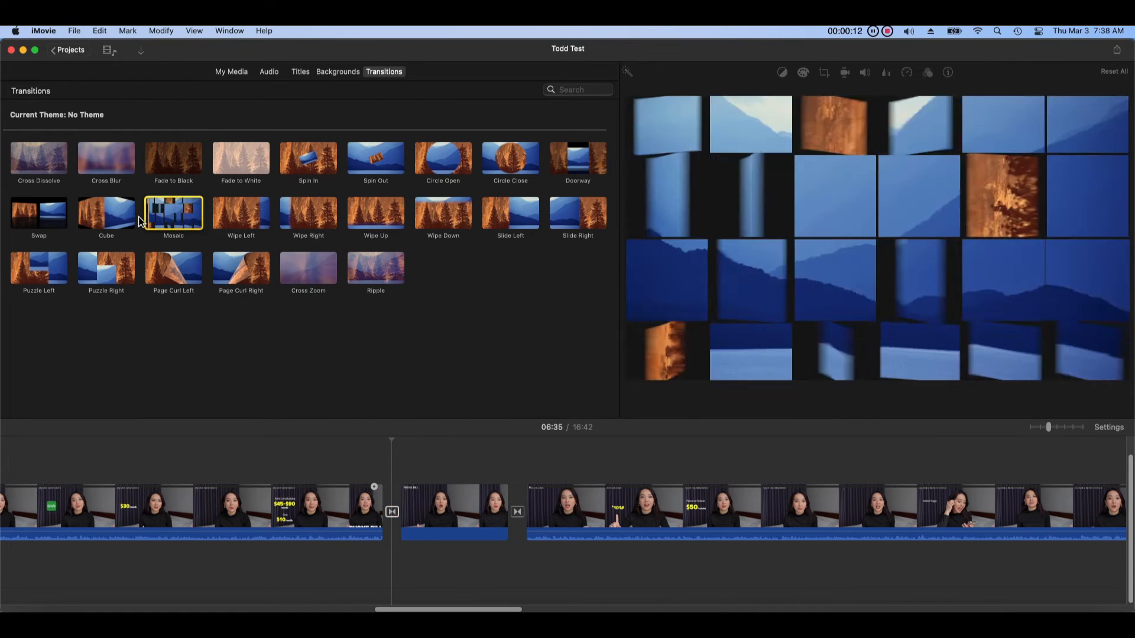
pyautogui.click(131, 222)
pyautogui.moveTo(380, 277); pyautogui.dragTo(520, 517)
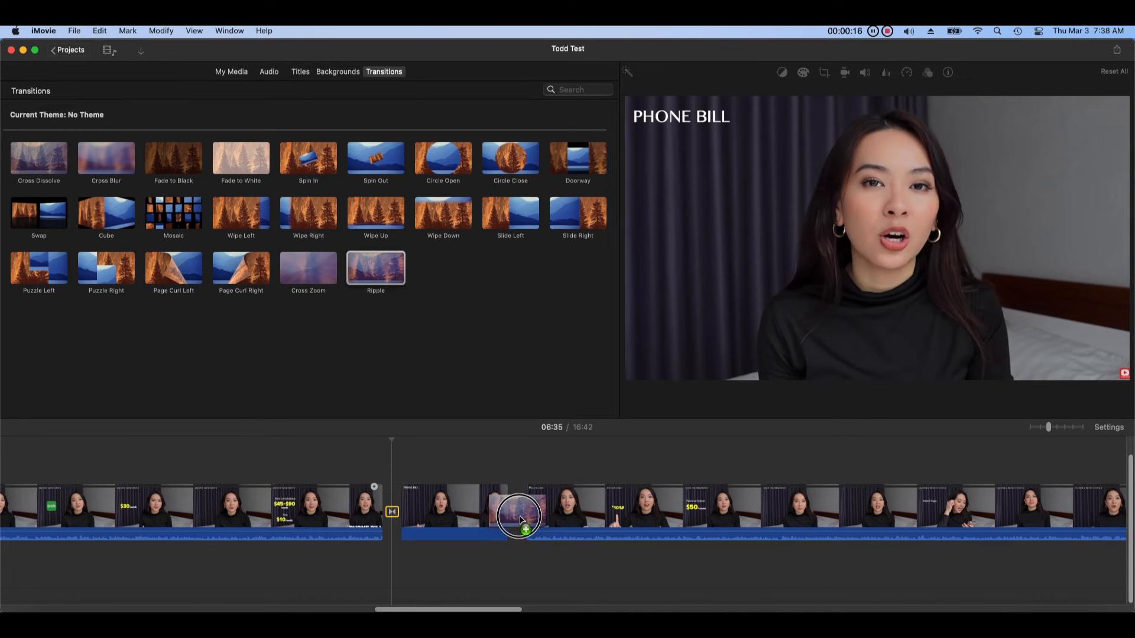
# Play the timeline from 06:33 through the Cross Dissolve, skip ahead to the Ripple transition, and stop playback
pyautogui.click(374, 449)
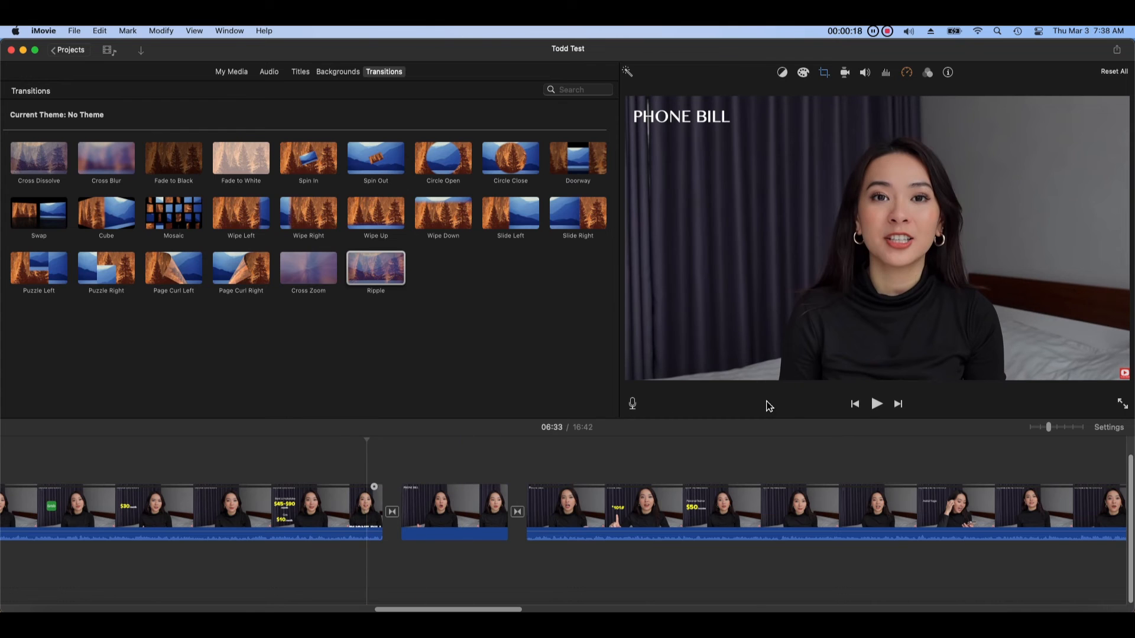
pyautogui.click(878, 411)
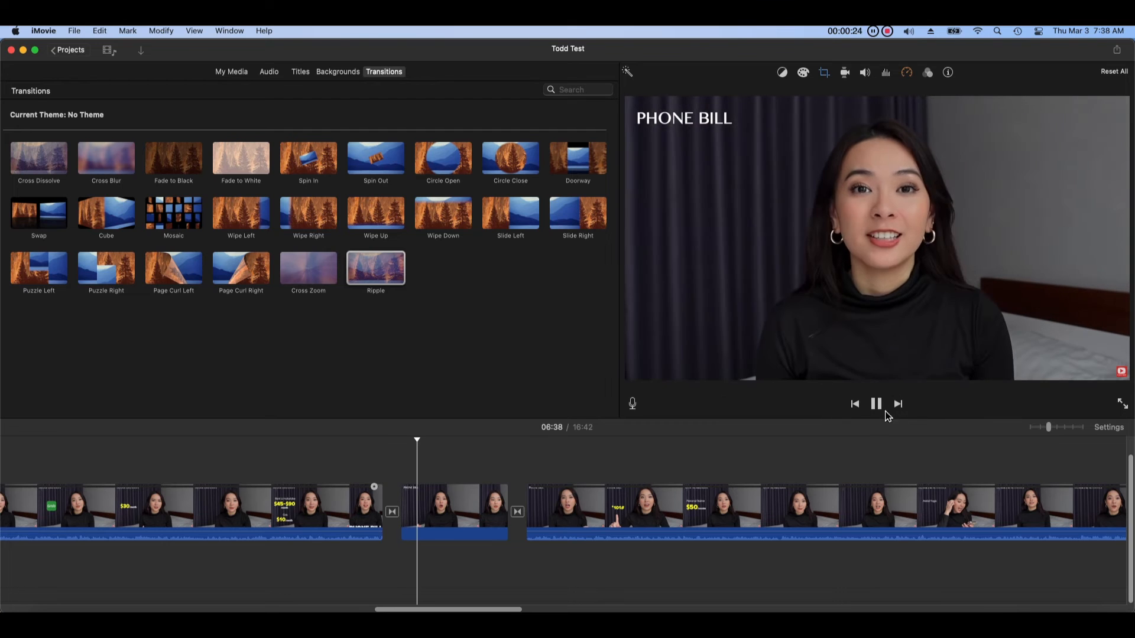
pyautogui.click(527, 458)
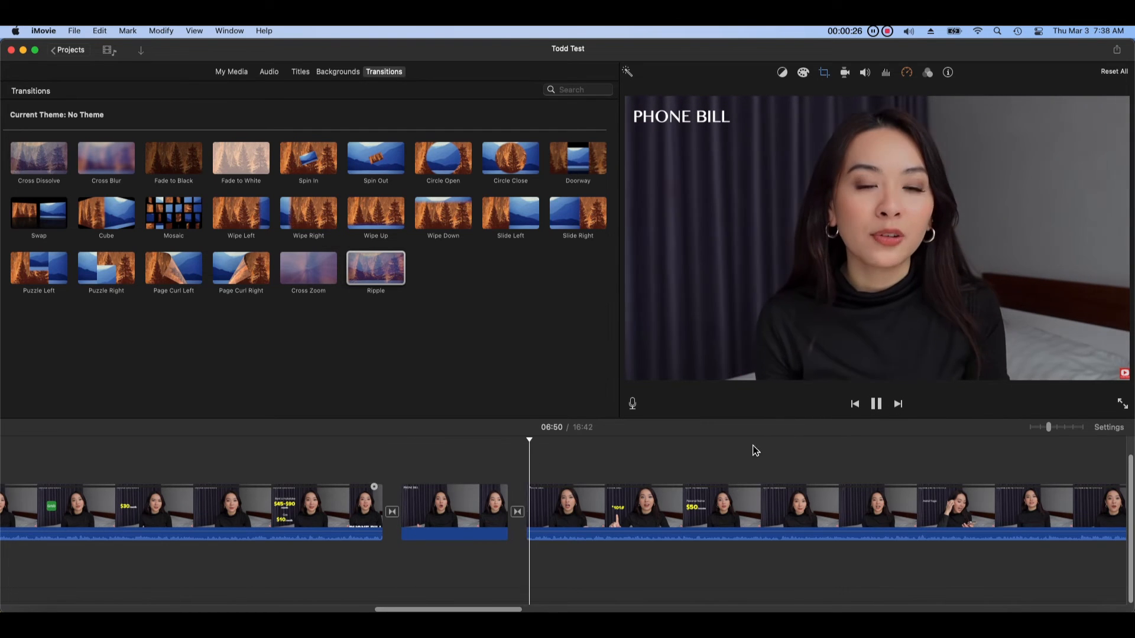
pyautogui.click(878, 406)
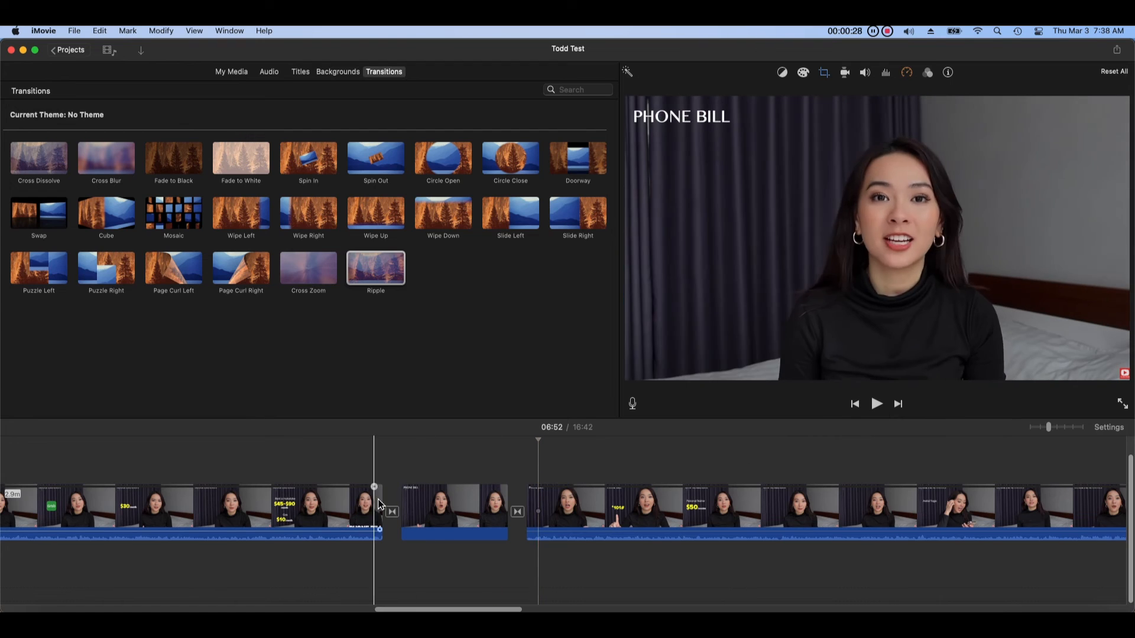
# Set the duration of the Cross Dissolve transition before the short segment to 10 s, applied to that transition only
pyautogui.click(393, 513)
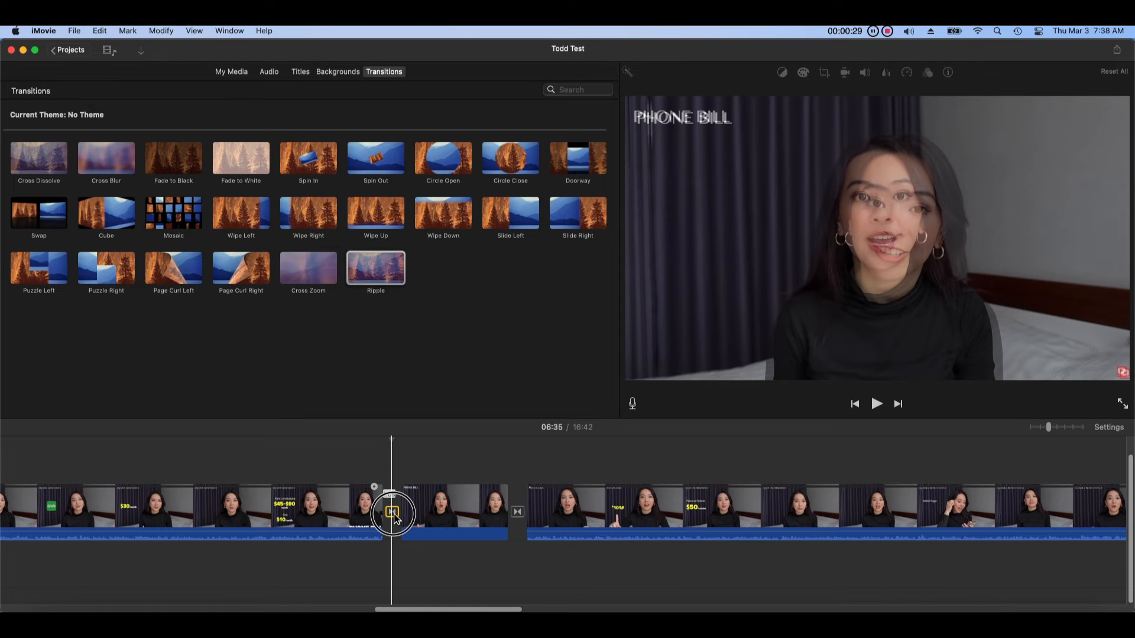
pyautogui.doubleClick(392, 513)
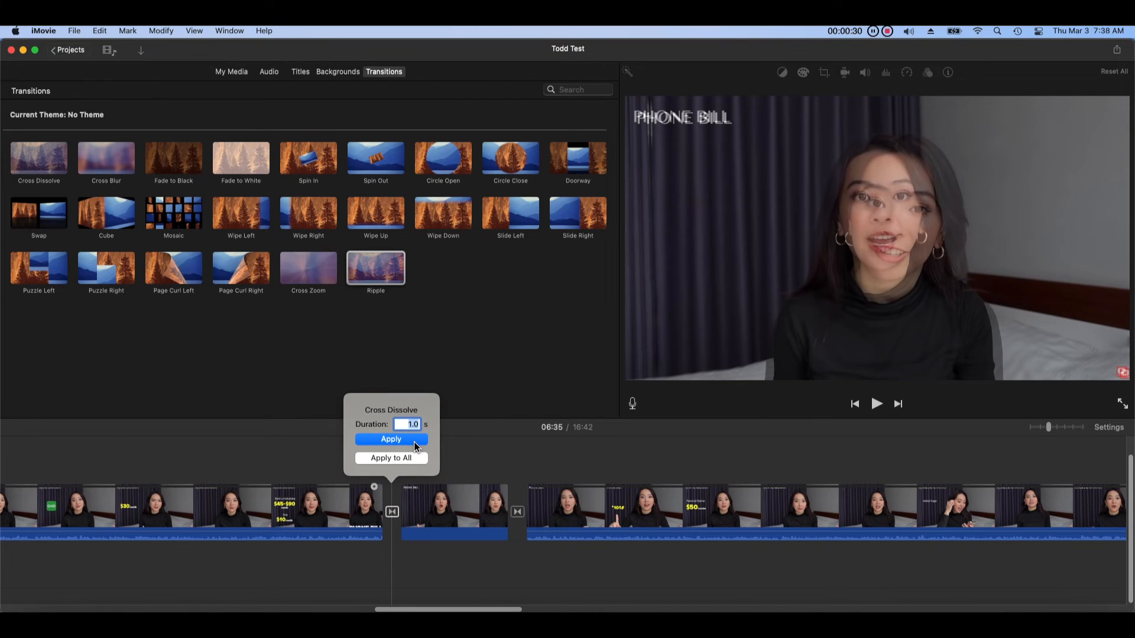
pyautogui.write('10')
pyautogui.click(421, 440)
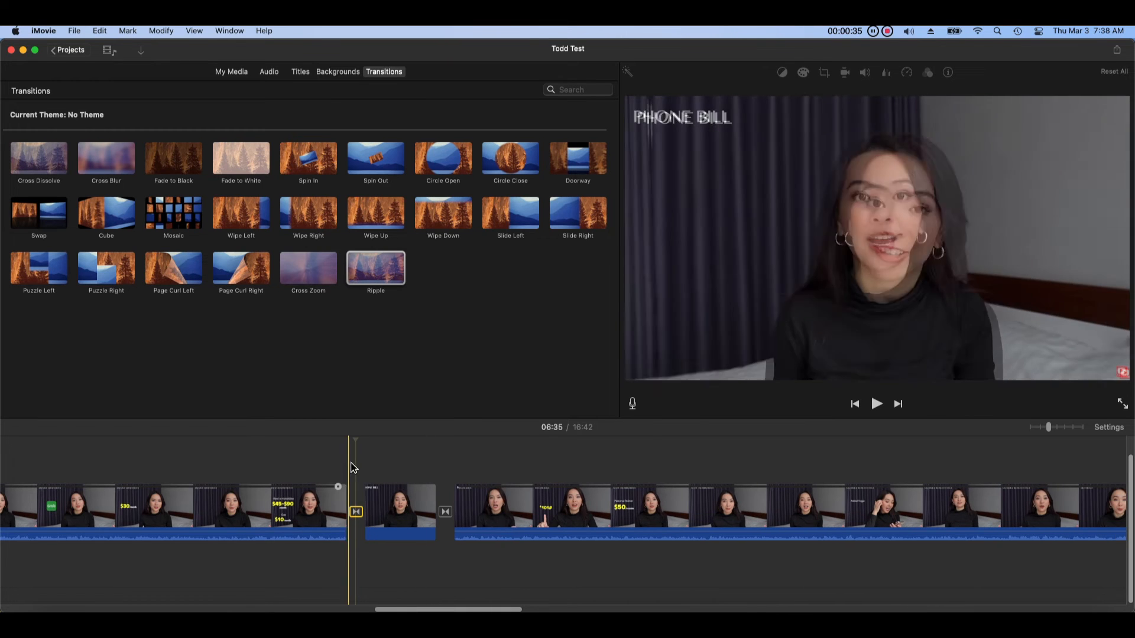
# Play from 06:29 to review the lengthened Cross Dissolve, skip ahead to the Ripple transition, and stop playback
pyautogui.click(339, 451)
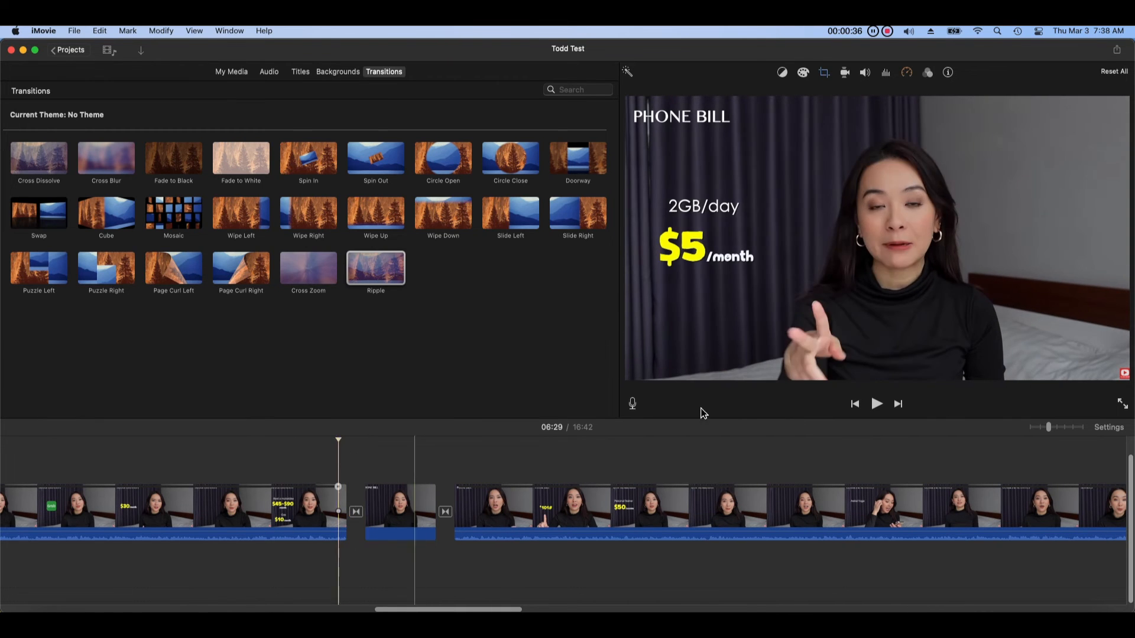
pyautogui.click(876, 404)
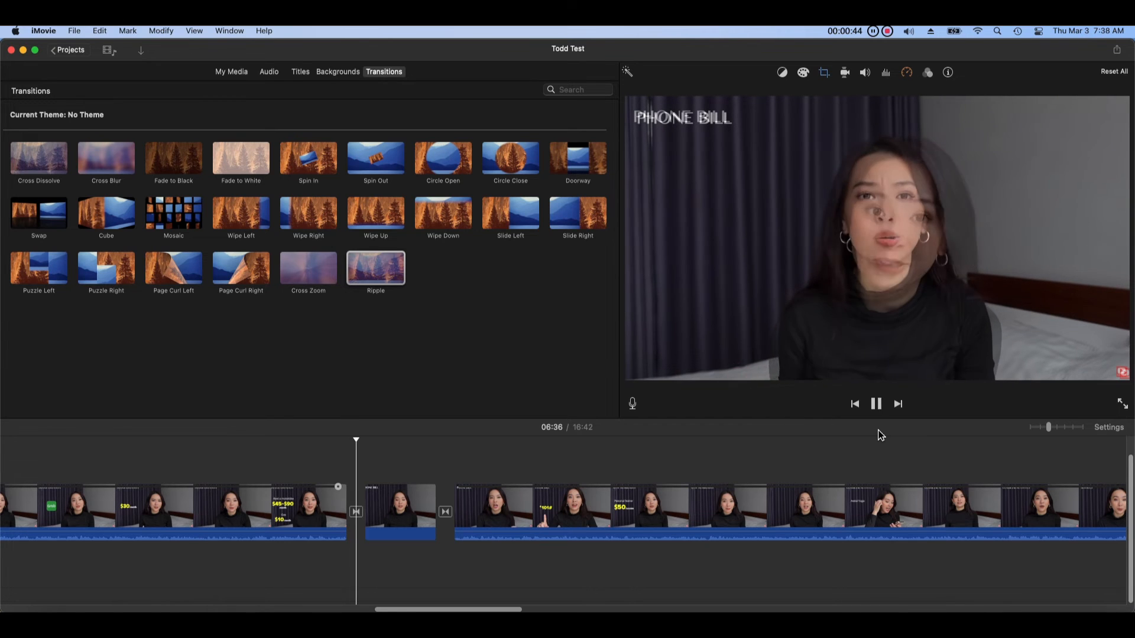
pyautogui.click(430, 459)
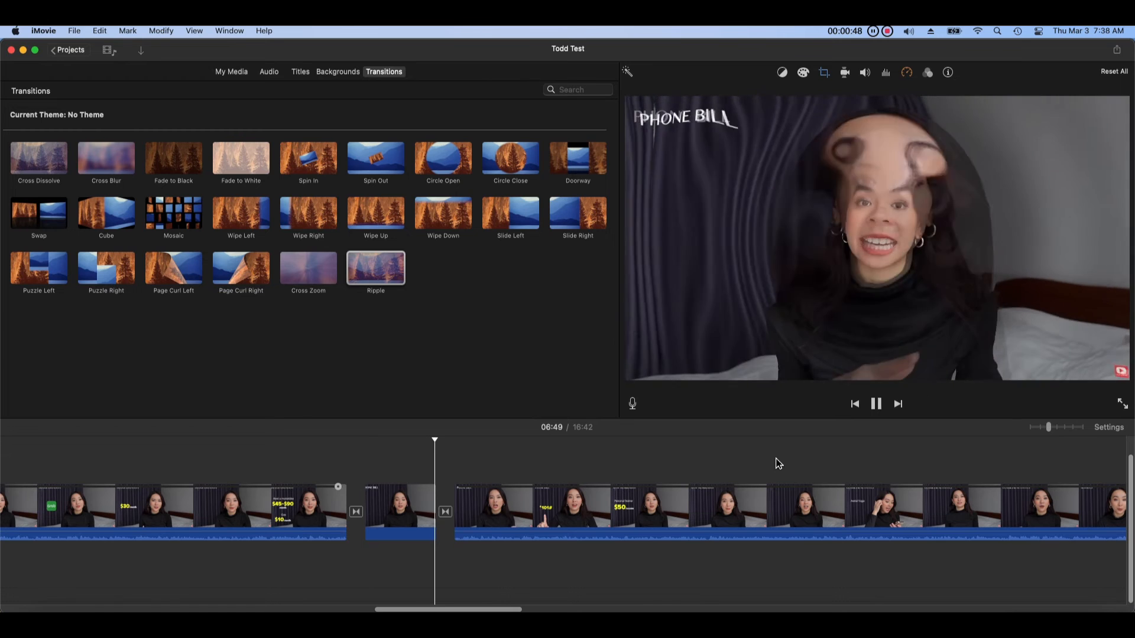
pyautogui.click(877, 405)
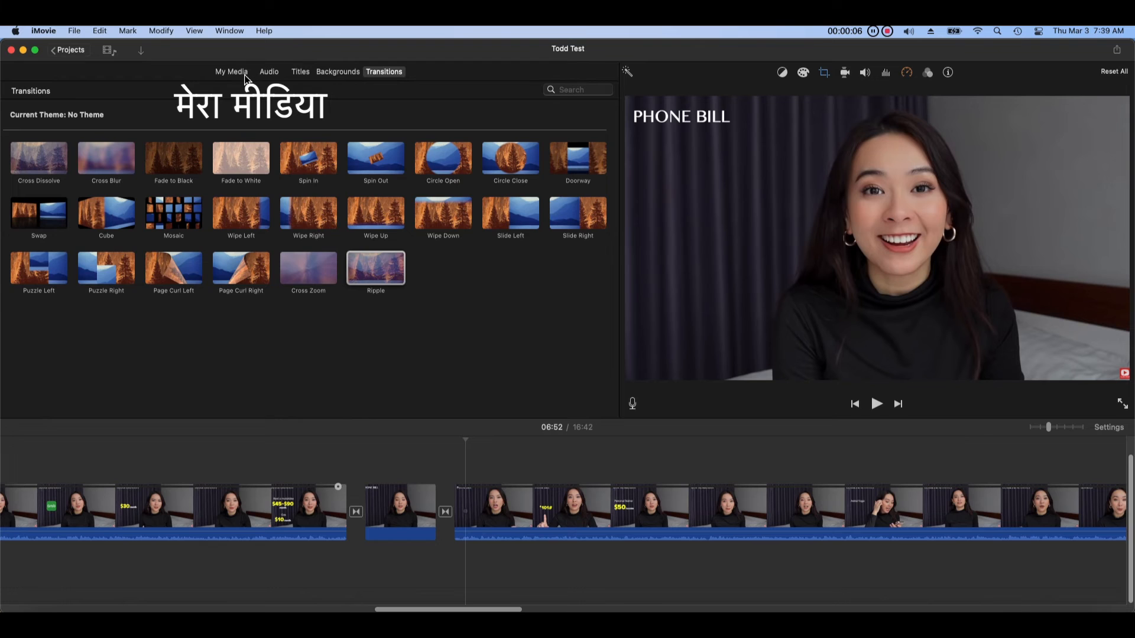
# Show the media library, add the boat photo from the Images event to the empty timeline, and play it
pyautogui.click(244, 77)
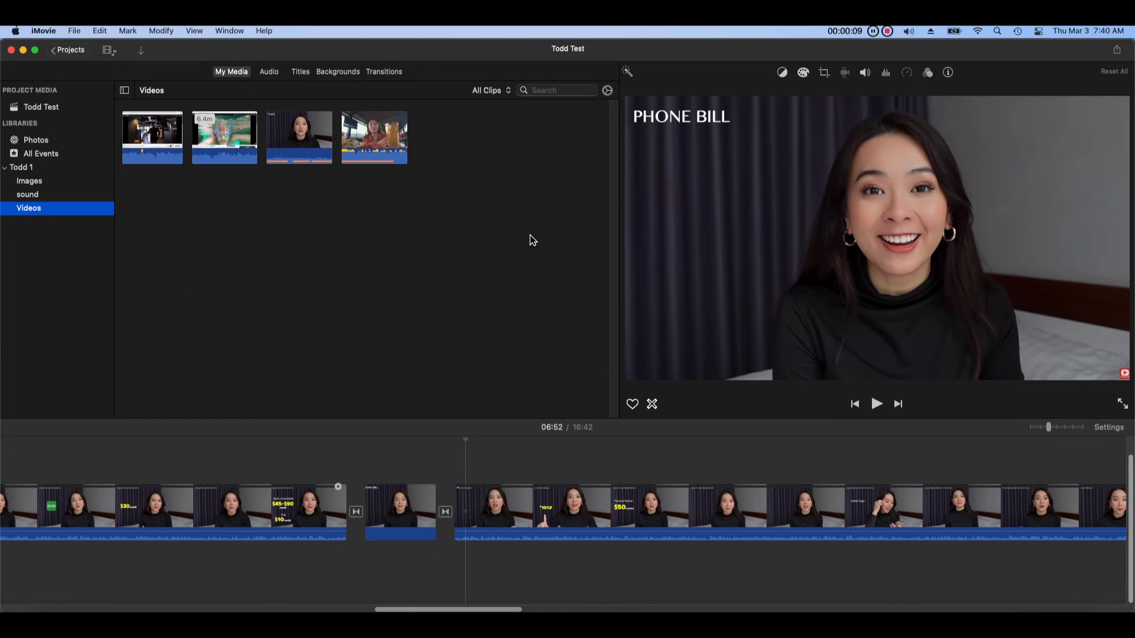
pyautogui.click(533, 240)
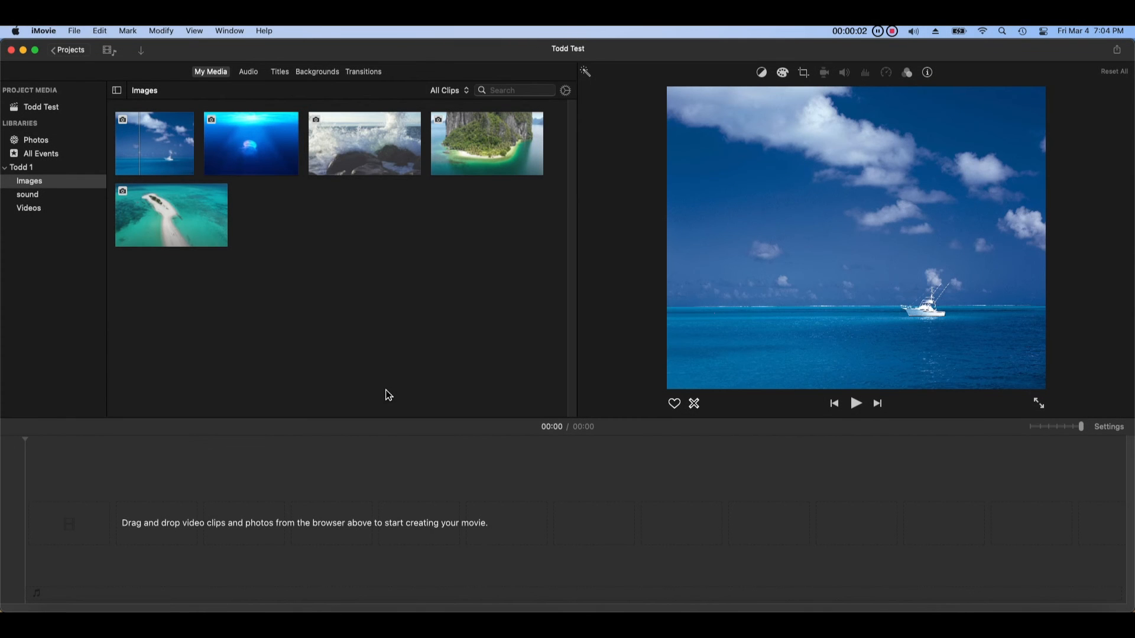
pyautogui.moveTo(173, 164); pyautogui.dragTo(102, 517)
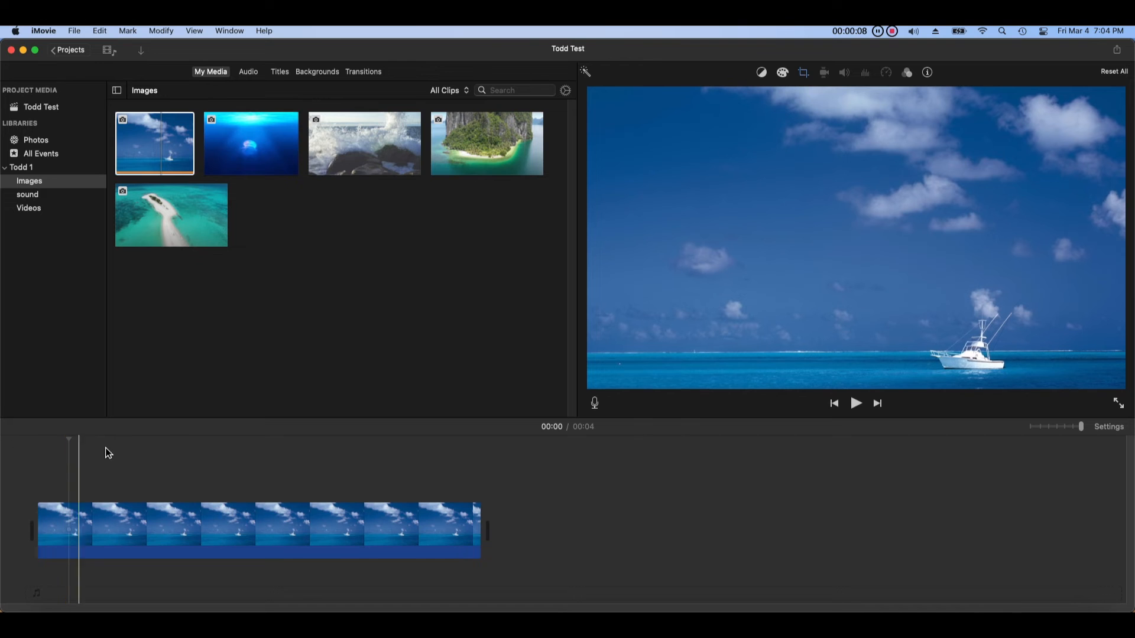
pyautogui.click(856, 404)
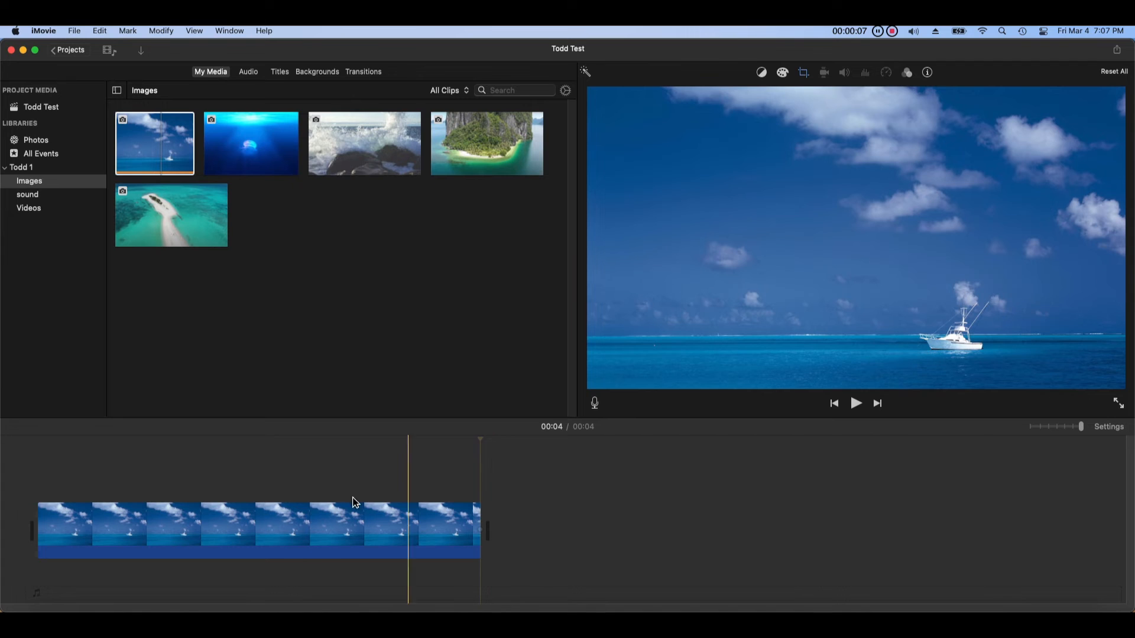
# Change the crop style of the boat photo clip from Ken Burns to Fit
pyautogui.click(313, 529)
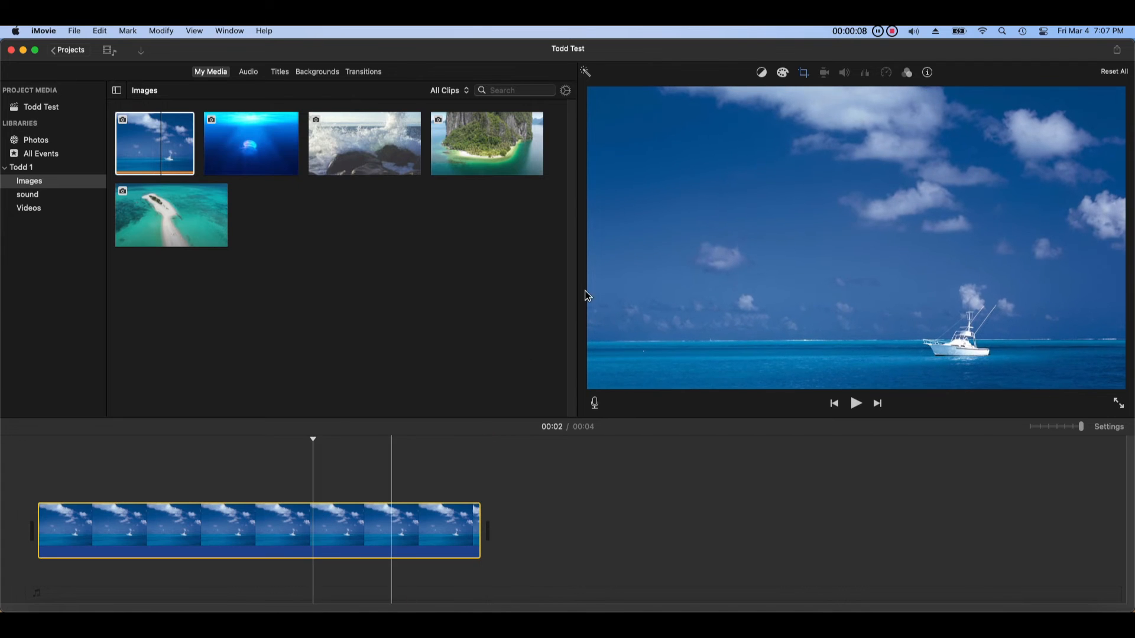
pyautogui.click(811, 77)
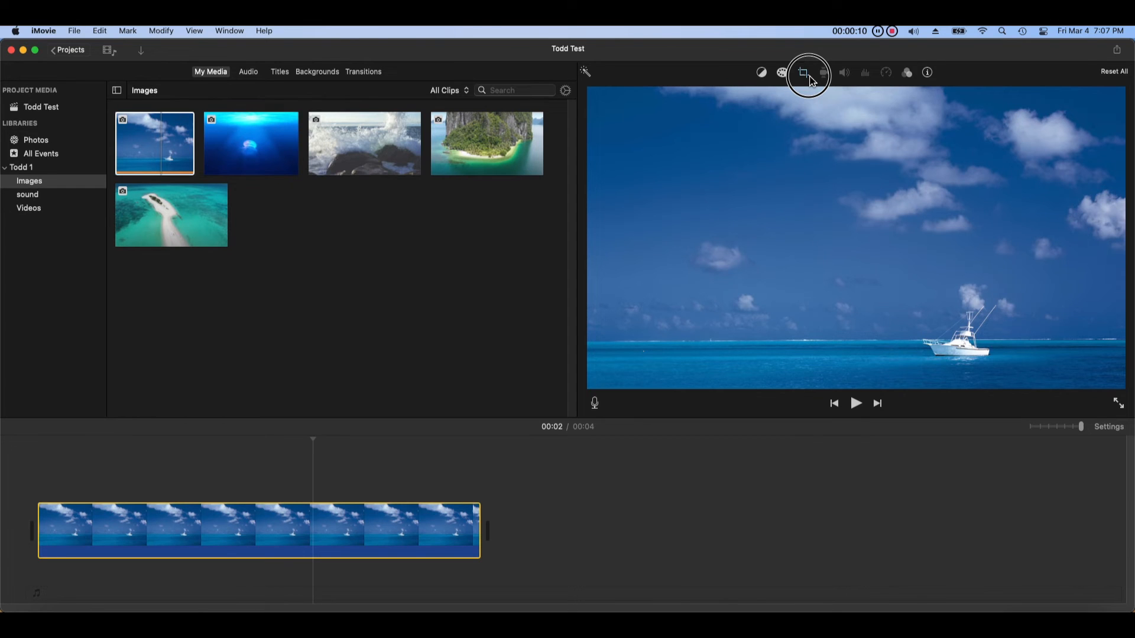
pyautogui.click(810, 77)
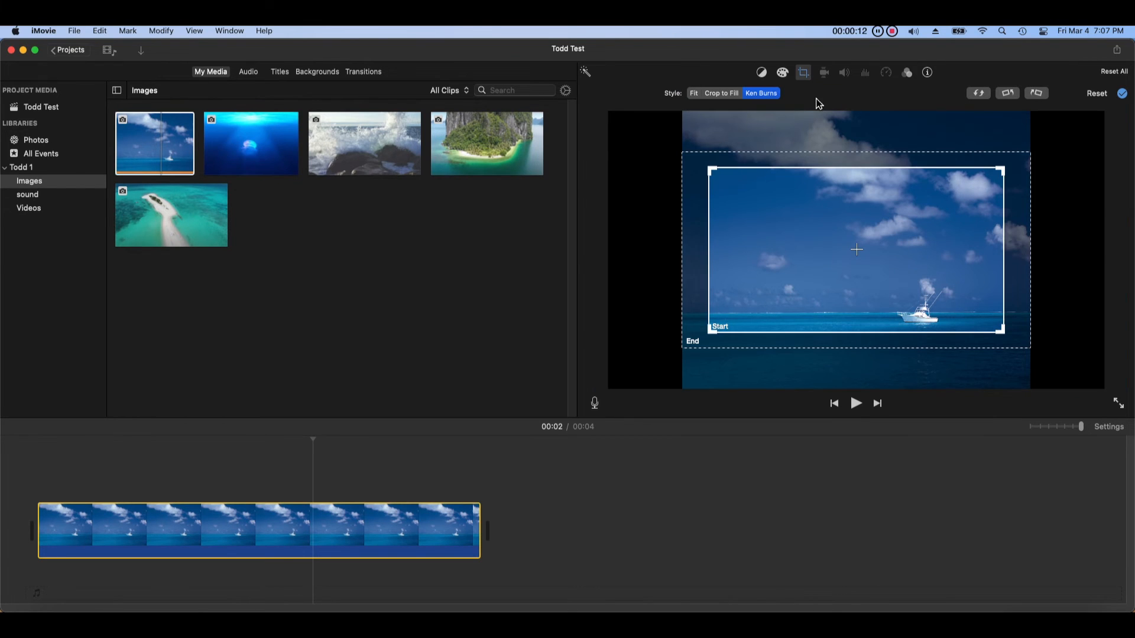
pyautogui.click(694, 95)
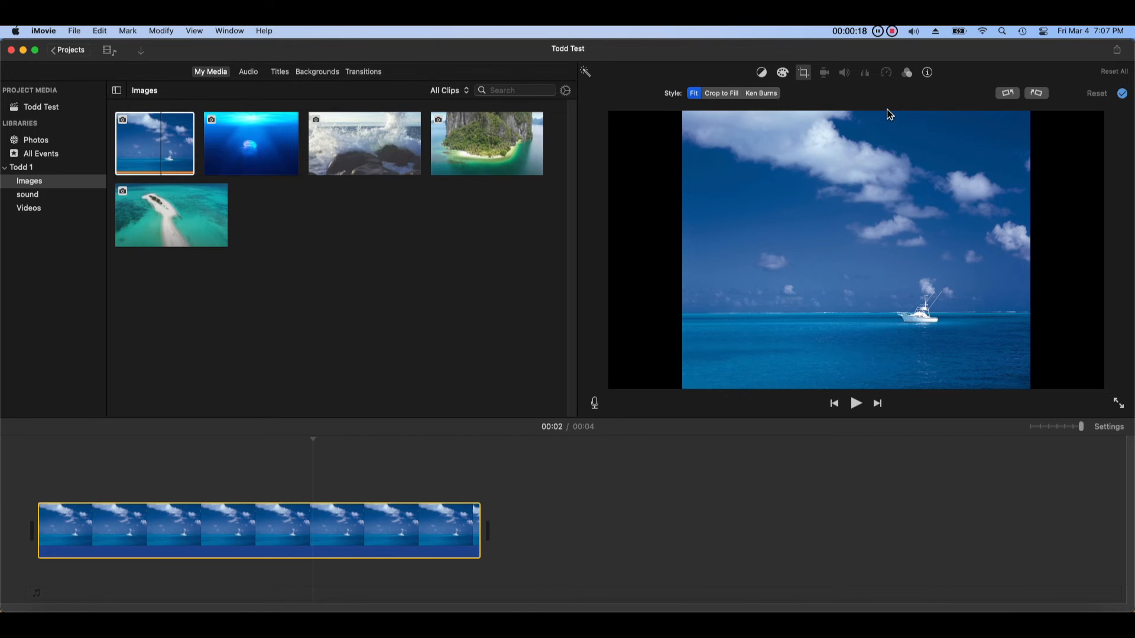
# Play the boat photo clip from near its start to review the Fit framing
pyautogui.click(69, 456)
pyautogui.click(856, 403)
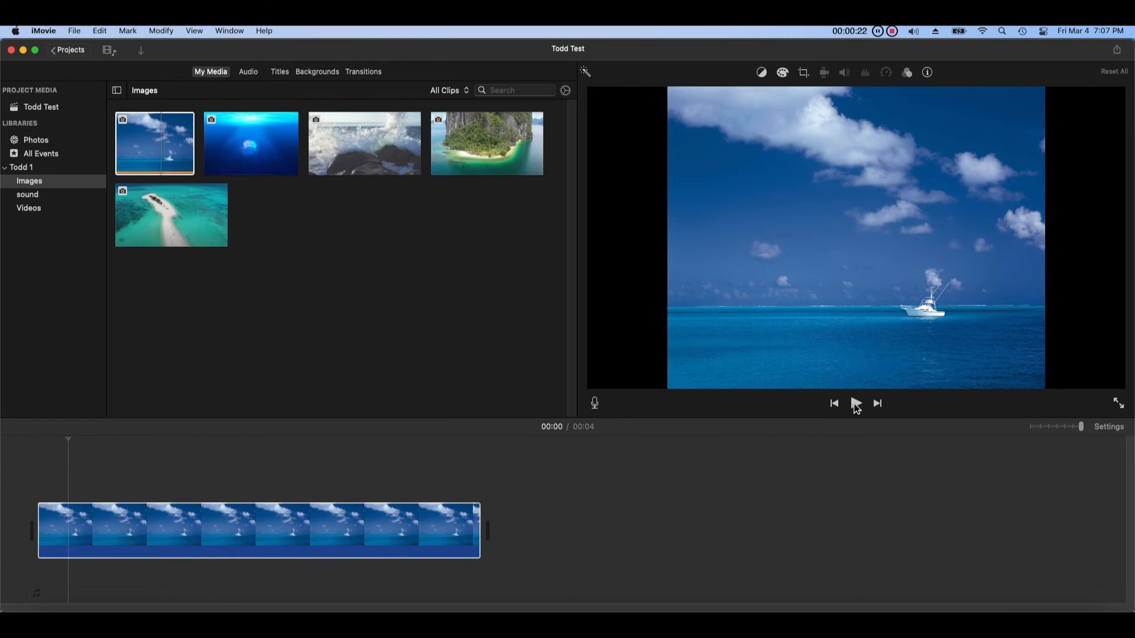
pyautogui.click(855, 402)
pyautogui.click(857, 404)
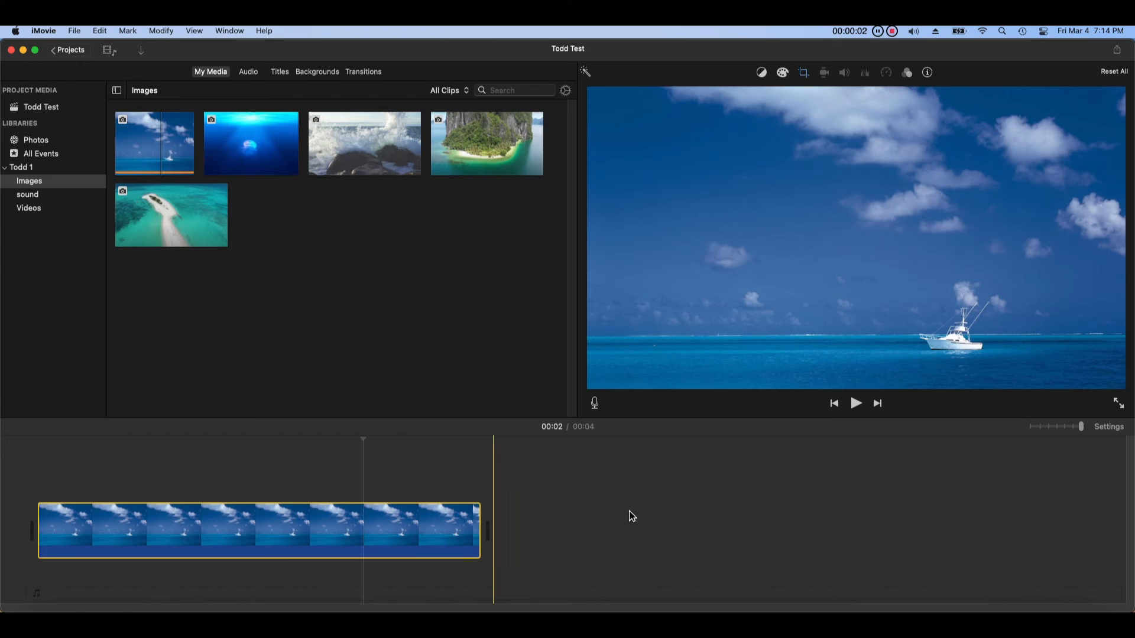
# Delete the boat photo clip, add the jellyfish photo to the timeline instead, and place the playhead at 00:01
pyautogui.click(431, 537)
pyautogui.click(399, 539)
pyautogui.rightClick(399, 541)
pyautogui.click(431, 467)
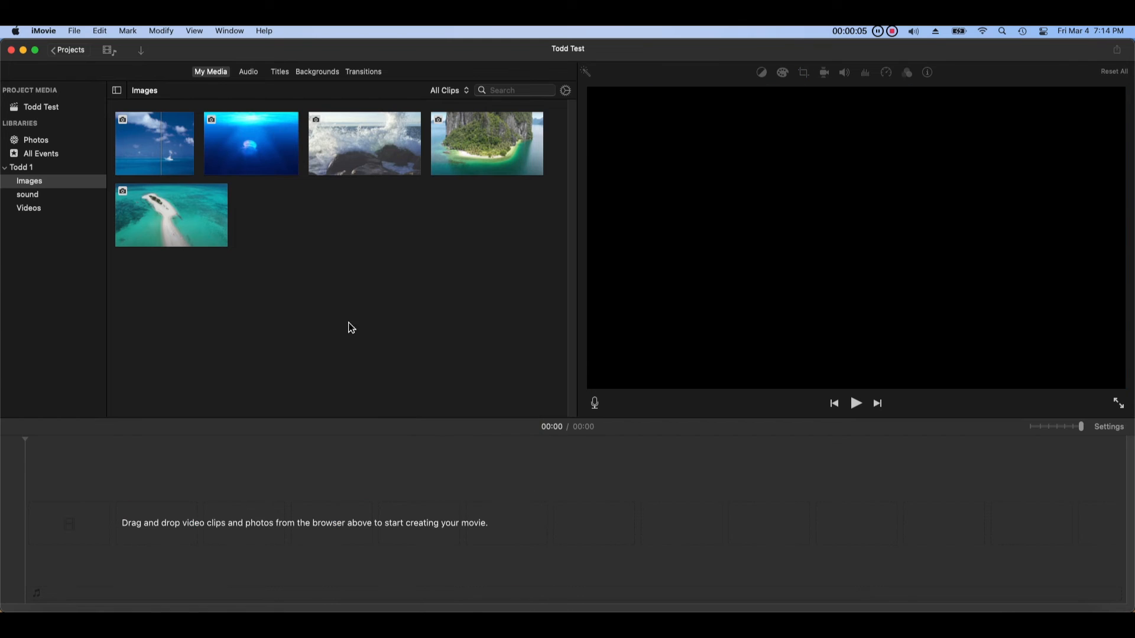
pyautogui.moveTo(248, 145); pyautogui.dragTo(207, 529)
pyautogui.click(300, 462)
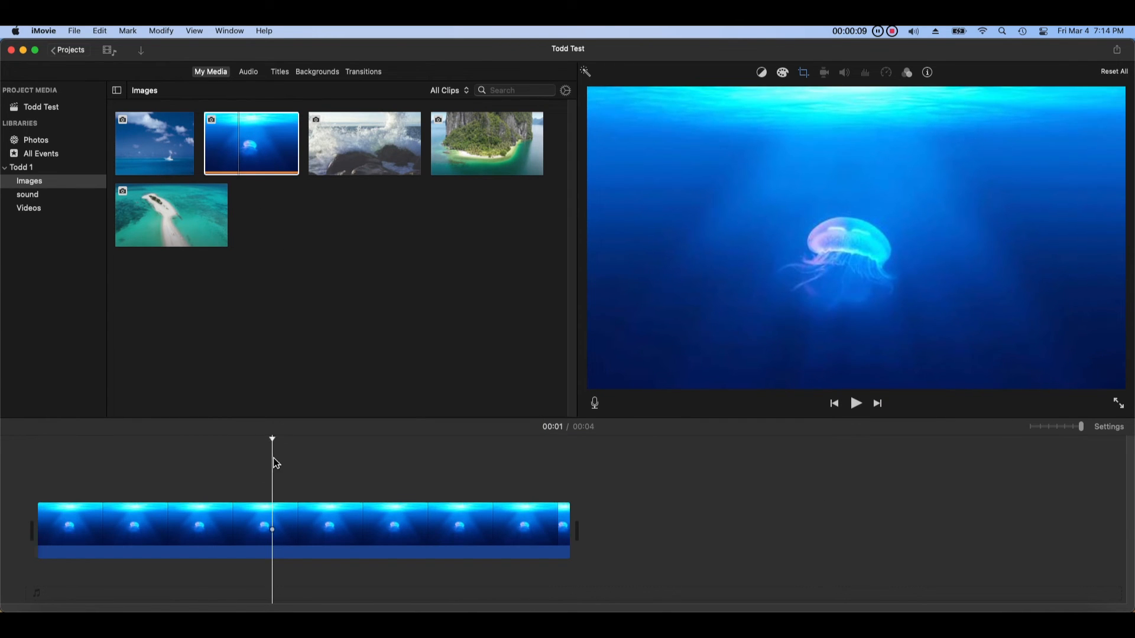
# Trim the end of the jellyfish photo clip to 3 seconds and show its Ken Burns crop frames
pyautogui.moveTo(567, 541); pyautogui.dragTo(463, 532)
pyautogui.click(287, 535)
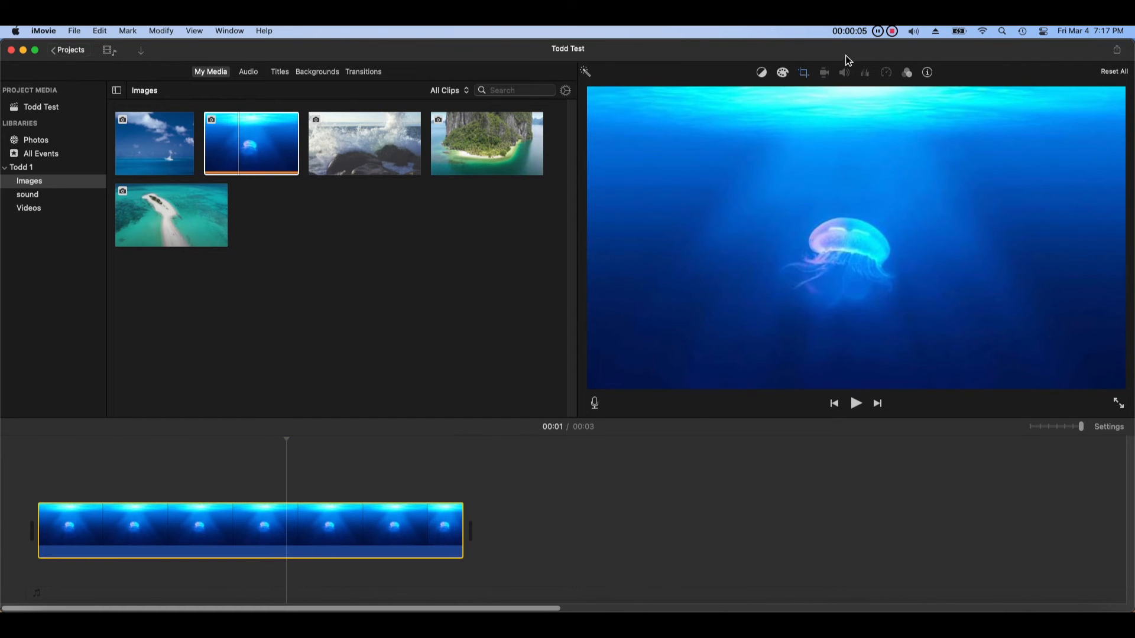
pyautogui.click(810, 78)
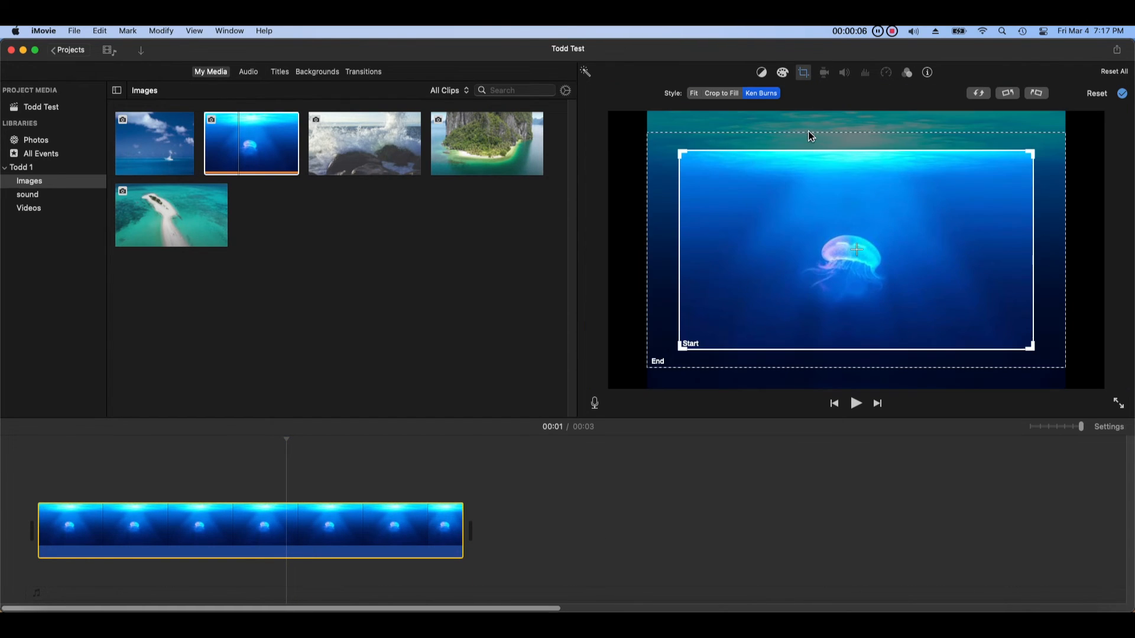
pyautogui.click(773, 98)
# Shrink the Ken Burns Start frame toward the jellyfish photo's upper right and play the clip from near its beginning
pyautogui.moveTo(684, 350); pyautogui.dragTo(763, 309)
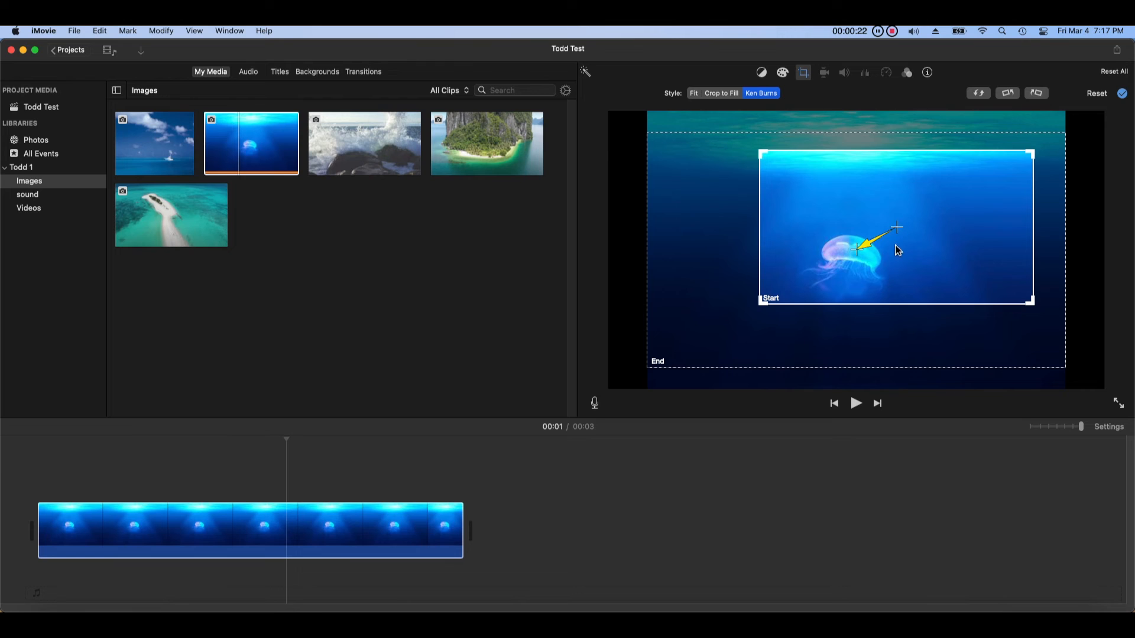
pyautogui.moveTo(761, 305); pyautogui.dragTo(811, 287)
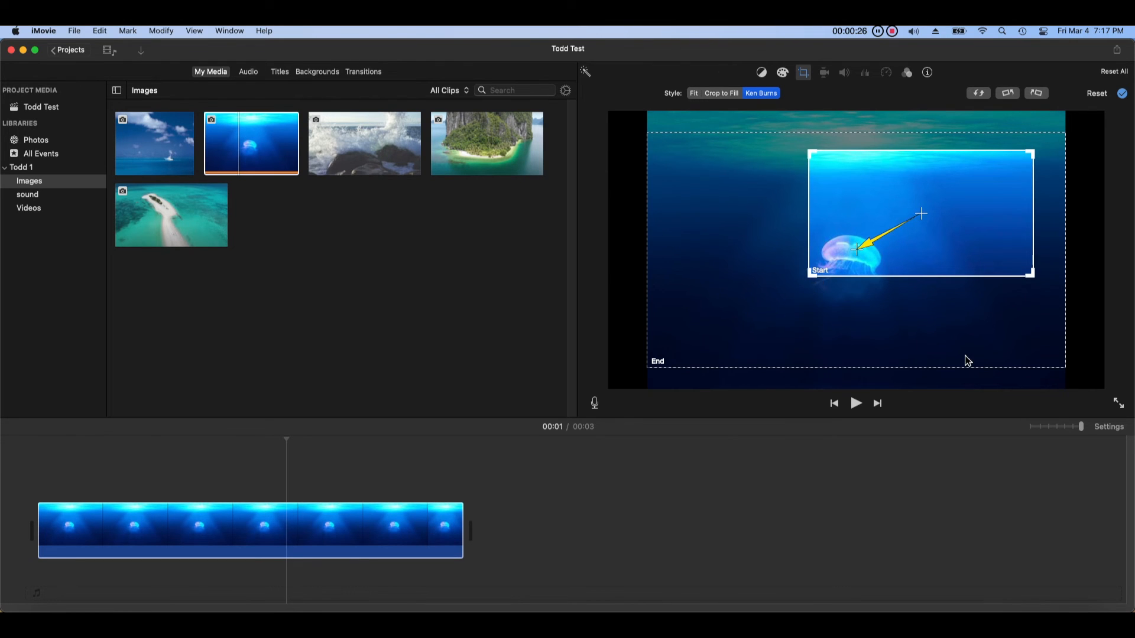
pyautogui.click(48, 455)
pyautogui.click(856, 403)
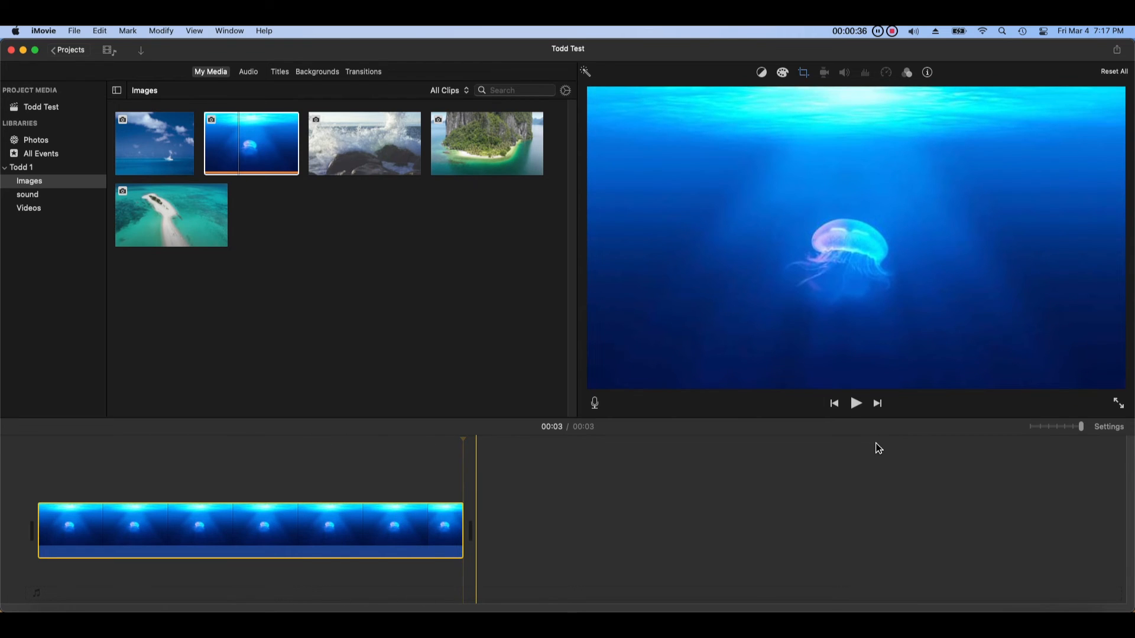
# Move the Ken Burns Start frame to the photo's lower left, with the jellyfish in its upper-right corner, and preview the motion
pyautogui.press('c')
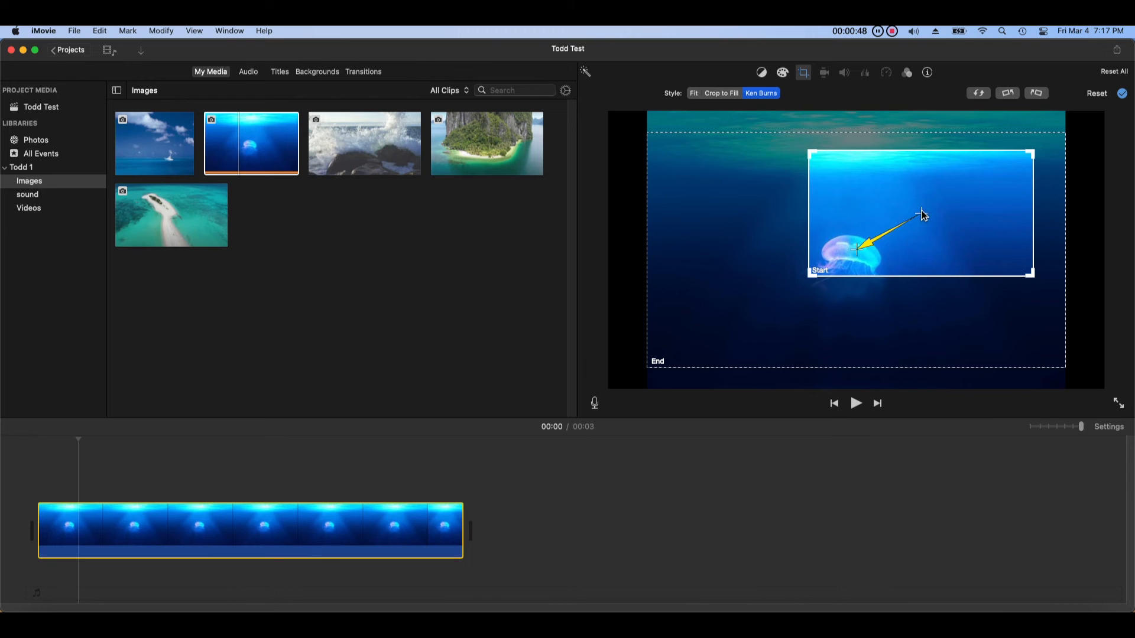
pyautogui.moveTo(923, 213); pyautogui.dragTo(787, 284)
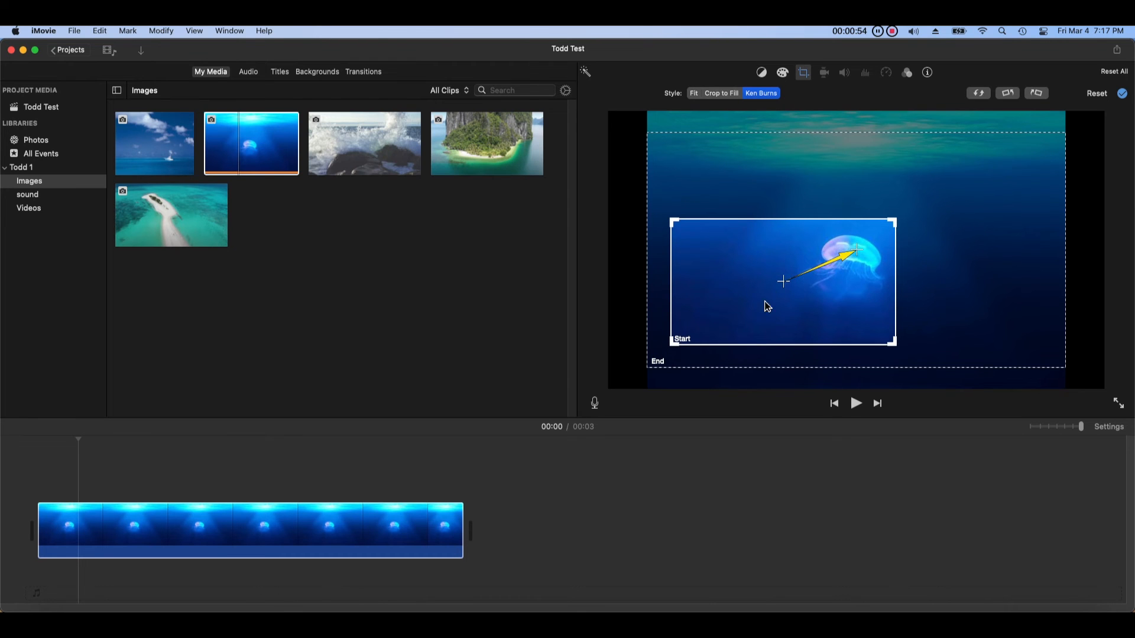
pyautogui.click(47, 453)
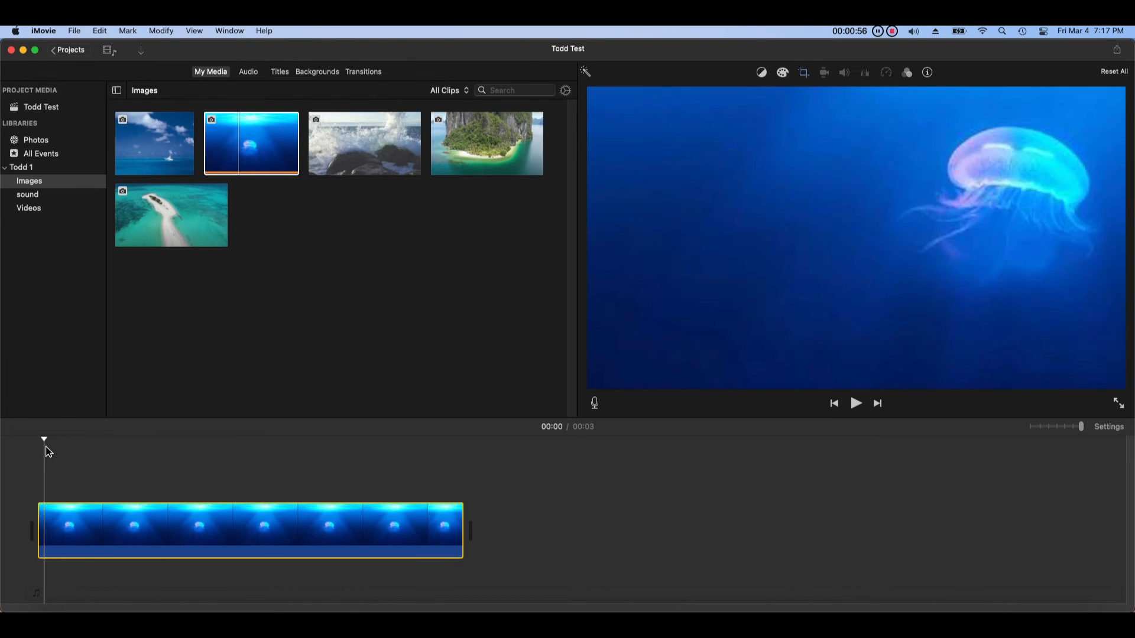
pyautogui.click(856, 406)
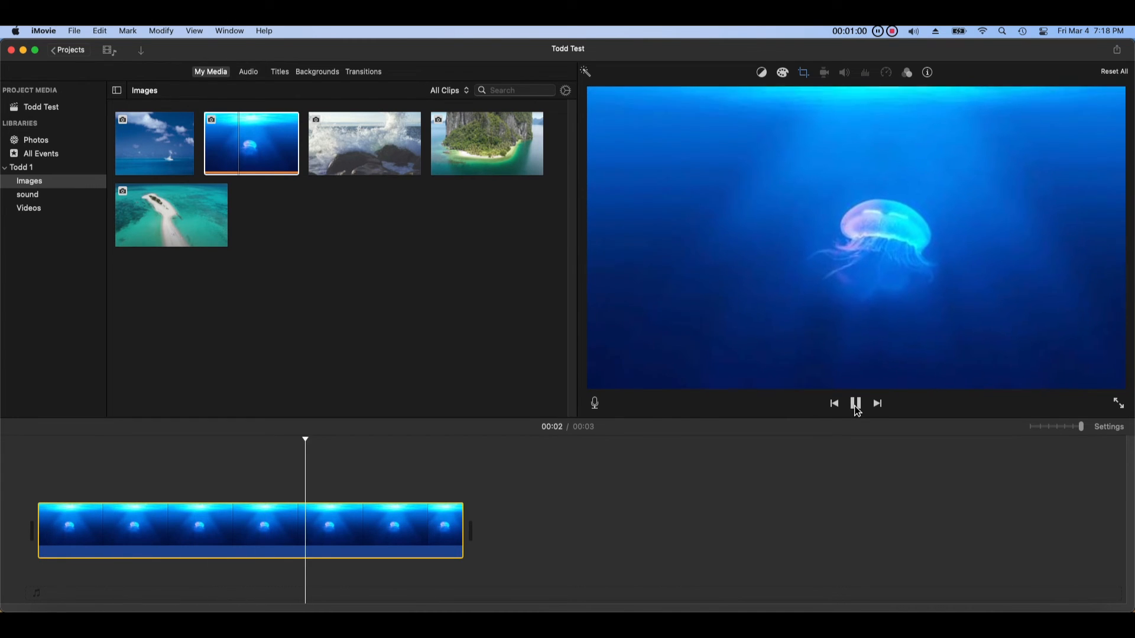
pyautogui.click(856, 405)
# Swap the Ken Burns Start and End frames of the jellyfish clip and play it from near its beginning
pyautogui.click(329, 468)
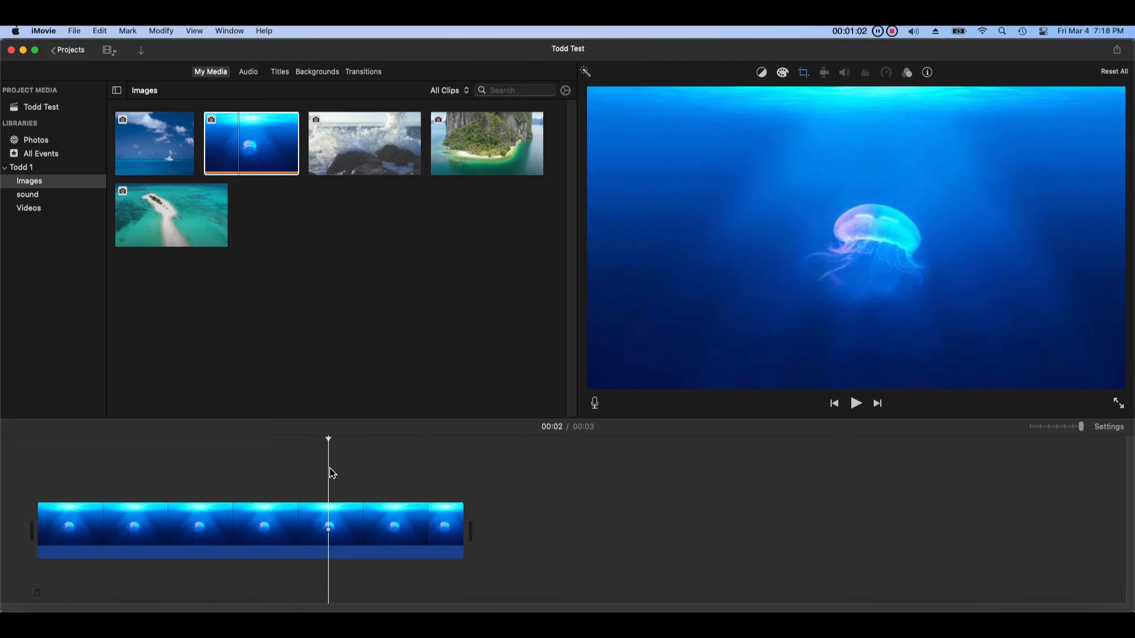
pyautogui.click(803, 76)
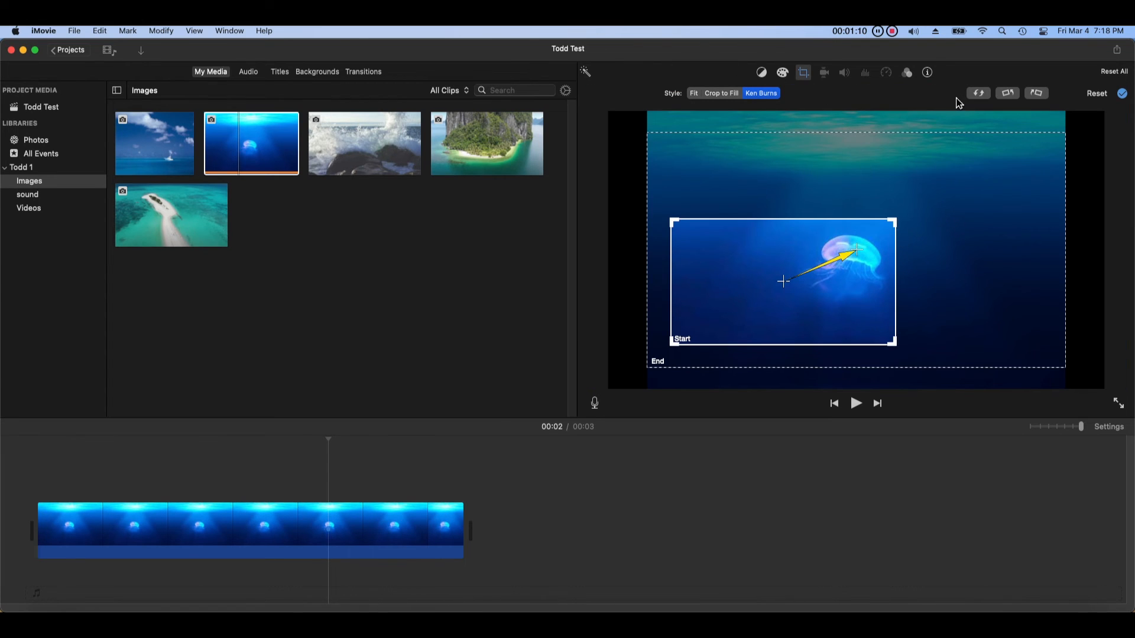
pyautogui.click(980, 102)
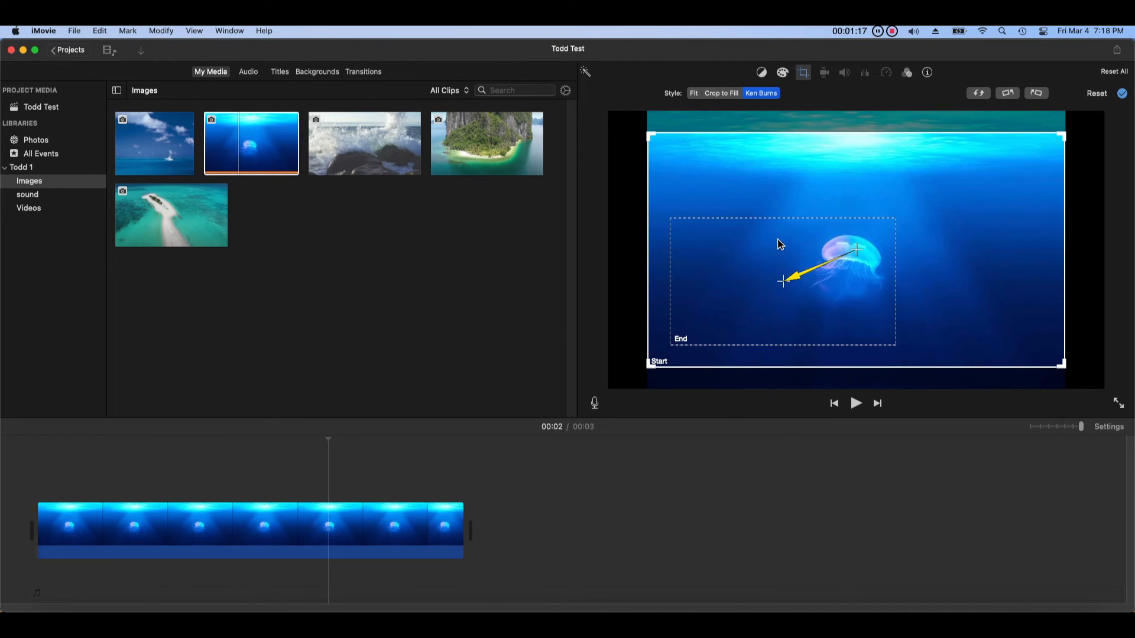
pyautogui.click(49, 456)
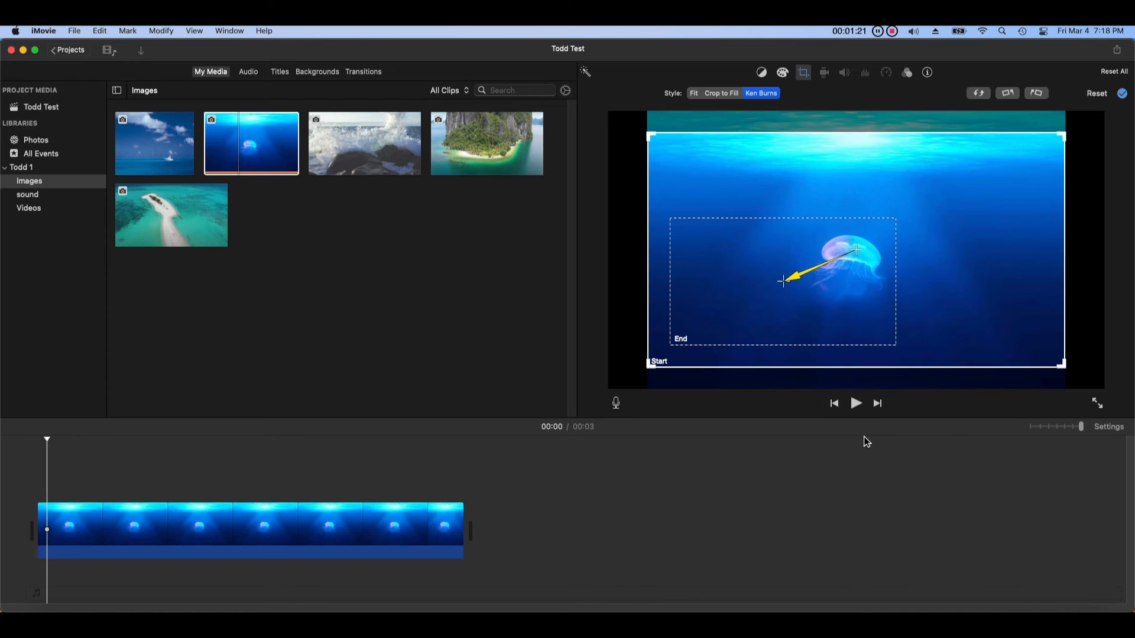
pyautogui.click(857, 404)
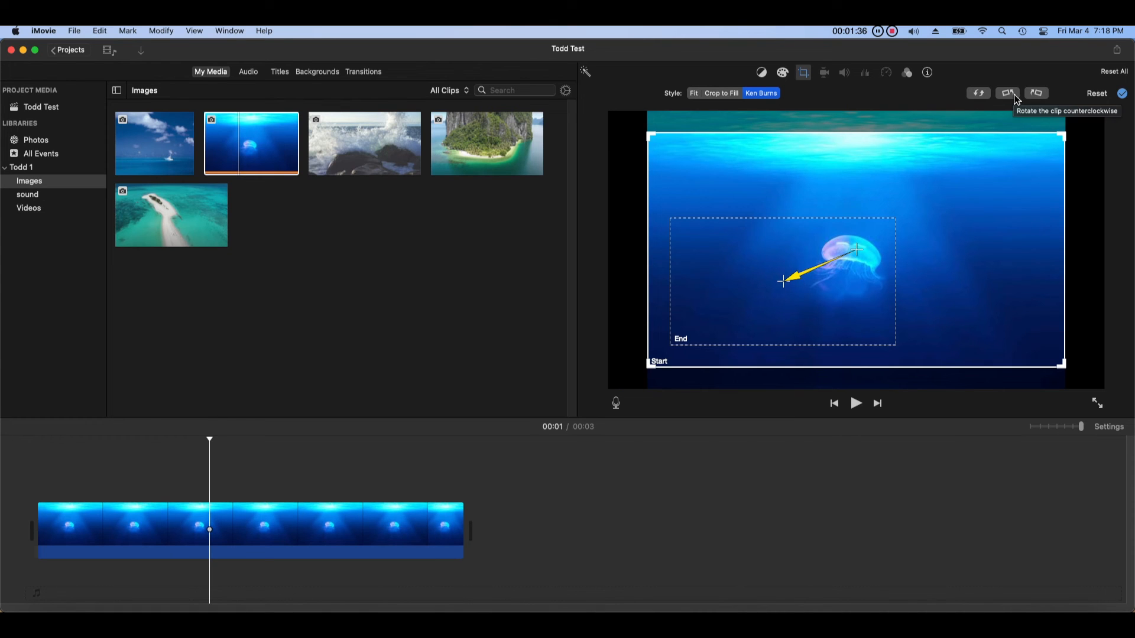
# Rotate the jellyfish clip counterclockwise and clockwise, and reset its crop adjustments
pyautogui.click(1015, 95)
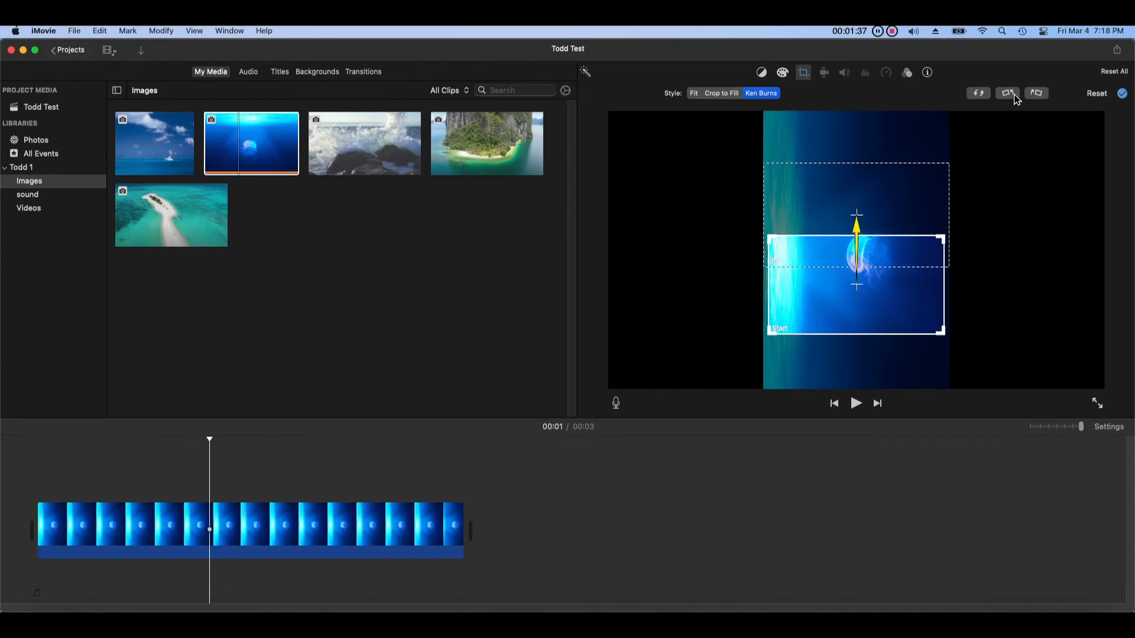
pyautogui.click(1037, 97)
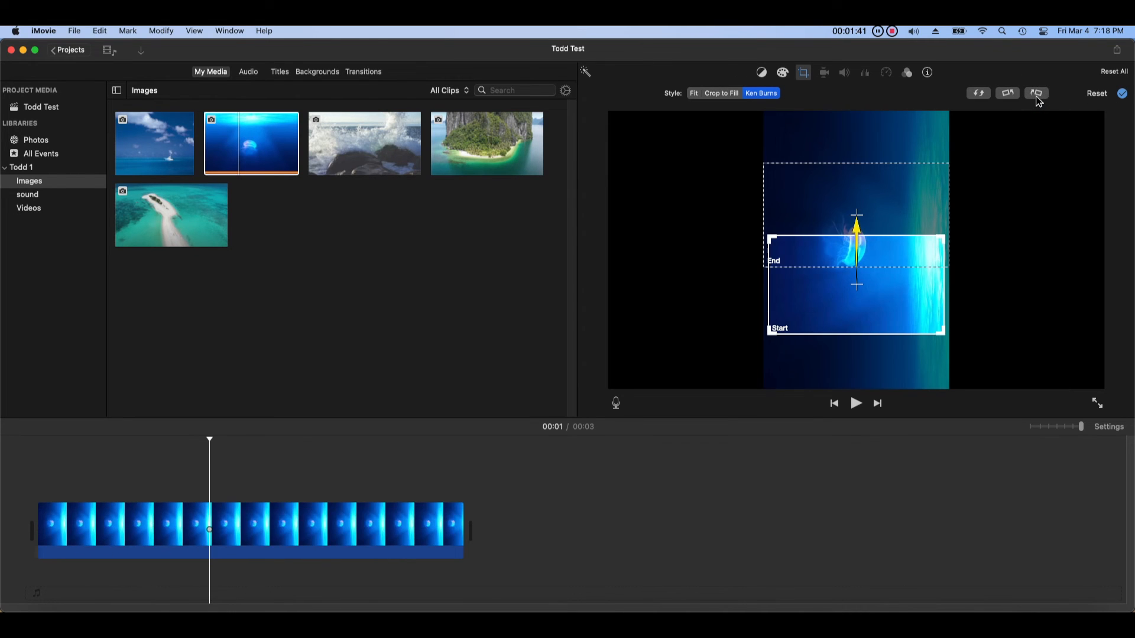
pyautogui.click(1038, 96)
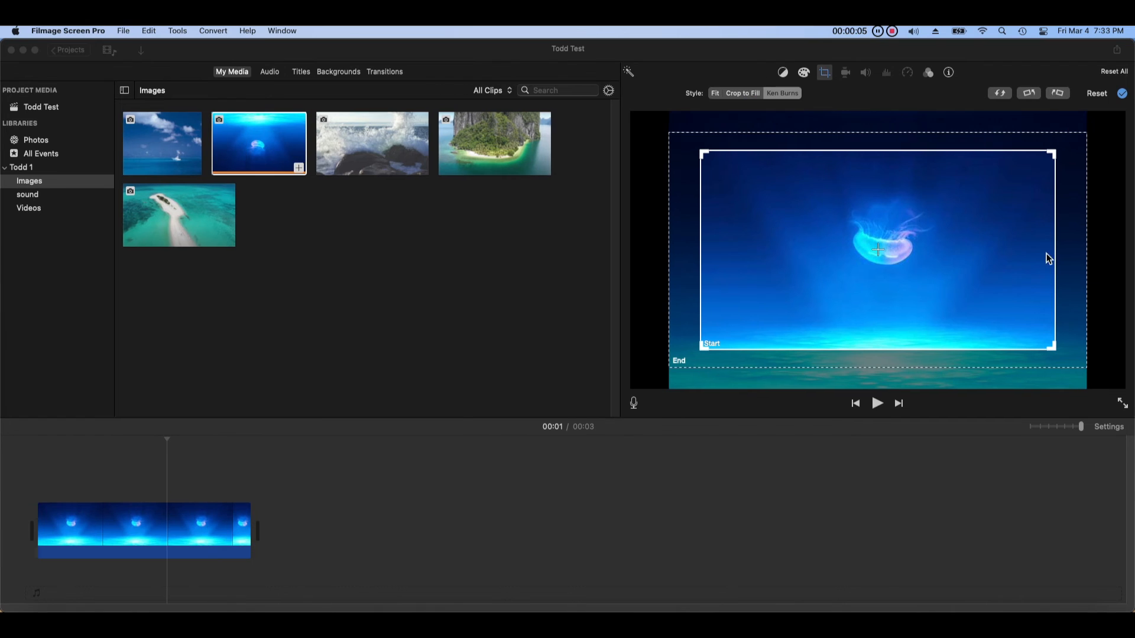
pyautogui.click(1100, 95)
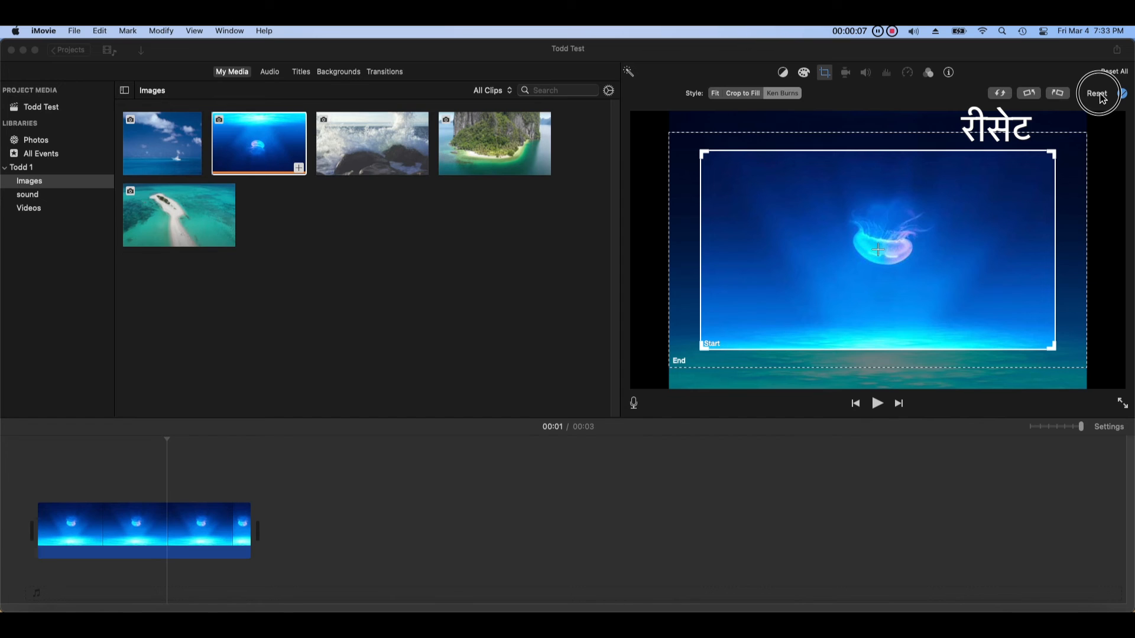
pyautogui.click(1101, 97)
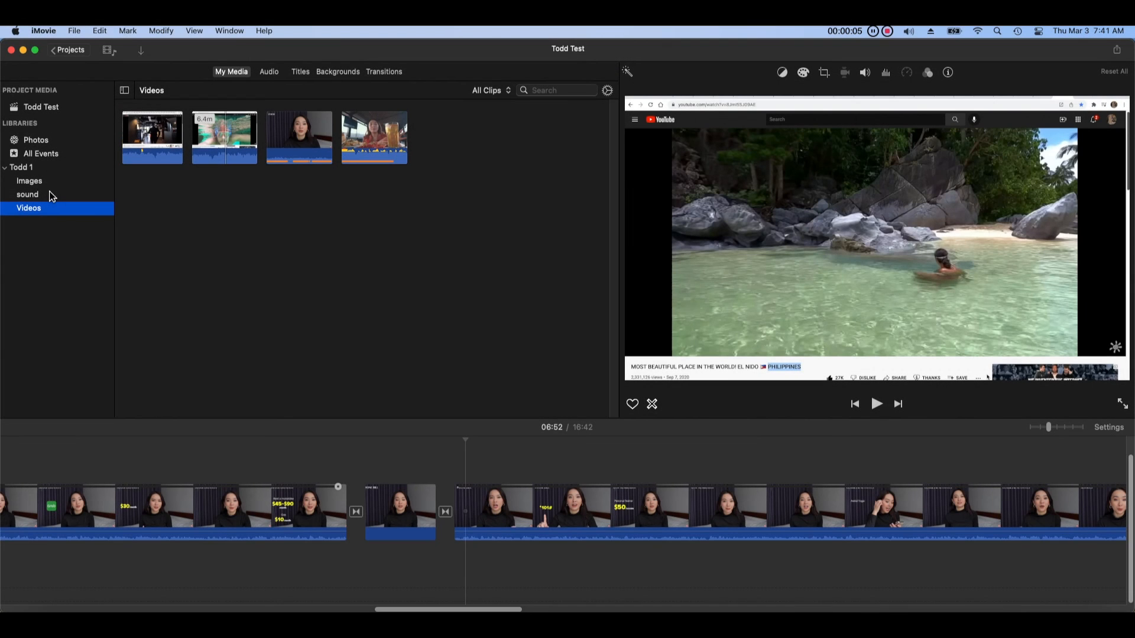
# Select the Death of a Gunfighter audio clip in the sound event and set its volume to 91%
pyautogui.click(46, 193)
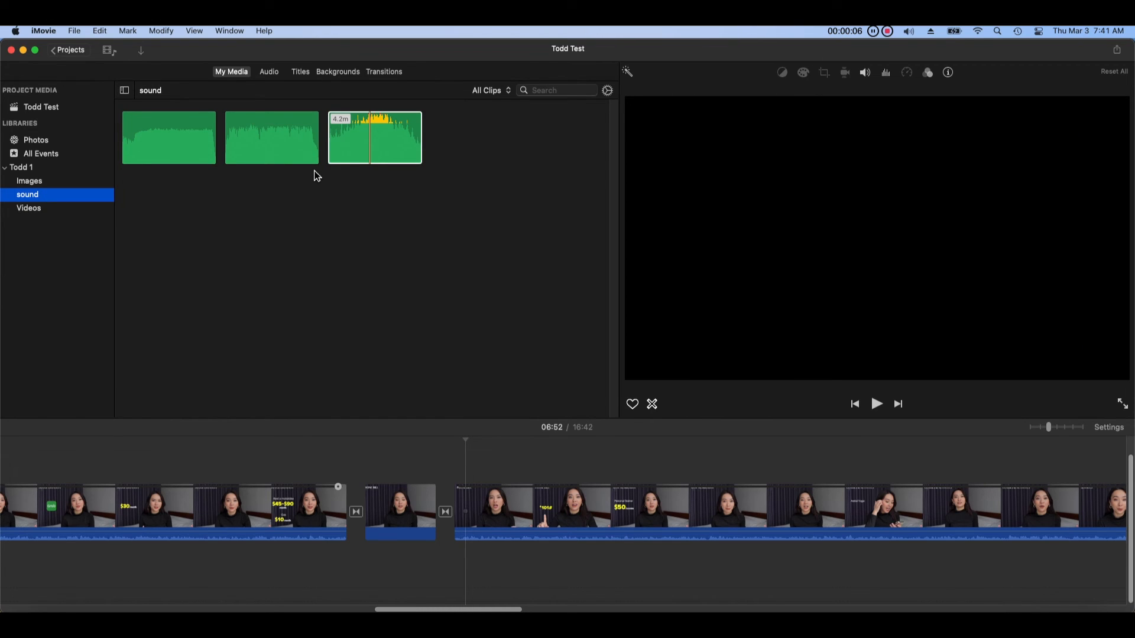
pyautogui.click(375, 154)
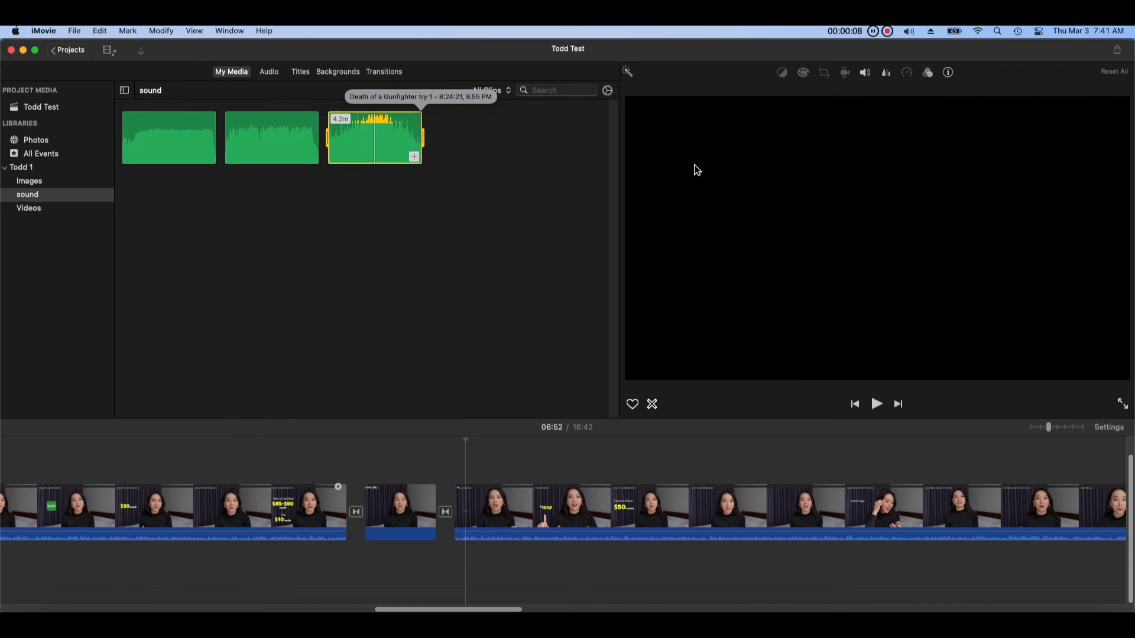
pyautogui.click(847, 77)
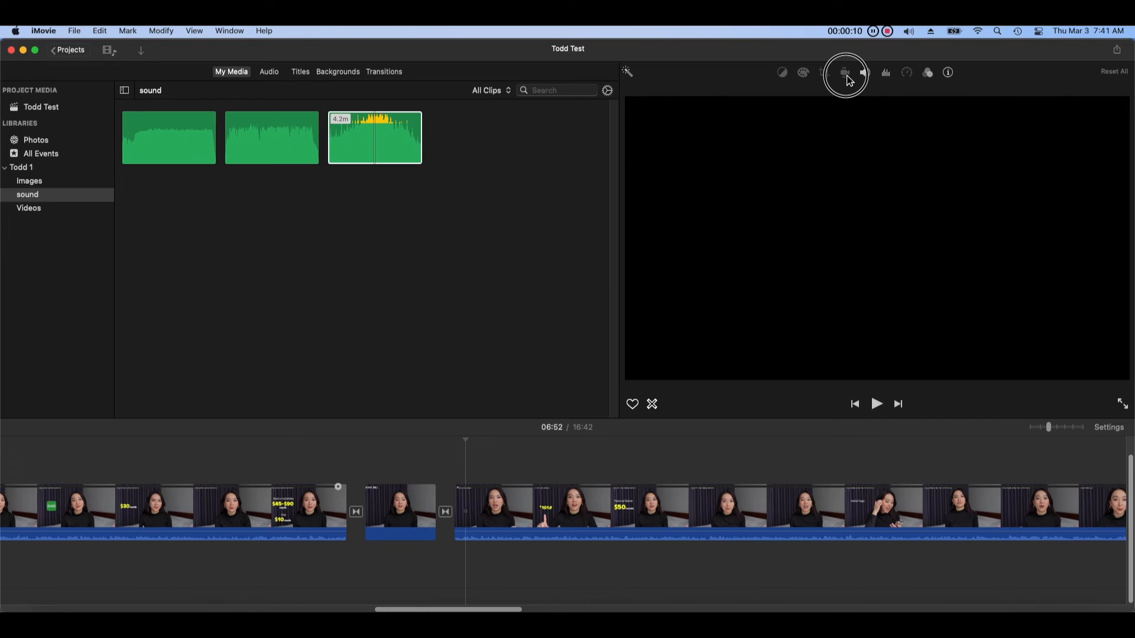
pyautogui.click(865, 72)
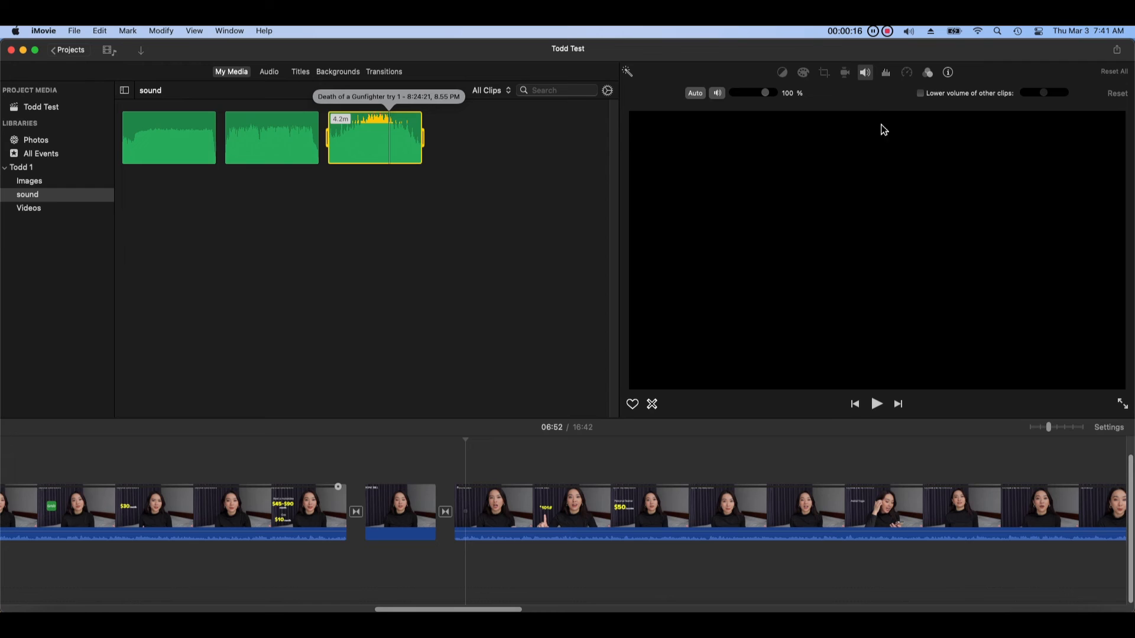
pyautogui.click(769, 93)
pyautogui.moveTo(771, 98)
pyautogui.mouseDown()
pyautogui.moveTo(740, 101)
pyautogui.moveTo(776, 104)
pyautogui.moveTo(760, 101)
pyautogui.mouseUp()
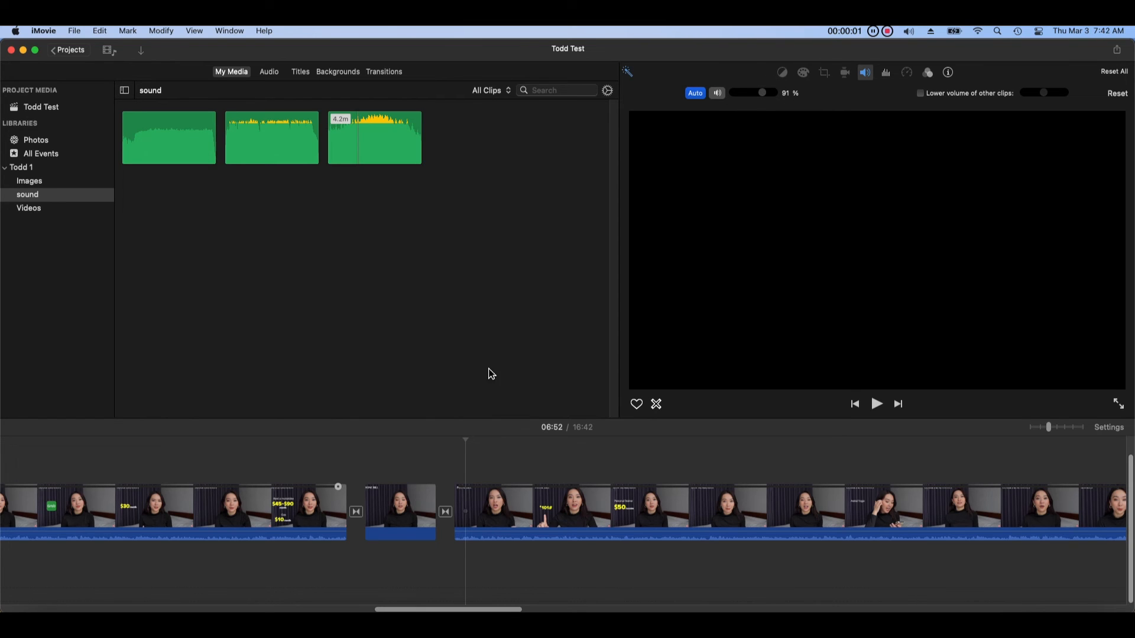
# Toggle the automatic volume adjustment of the Death of a Gunfighter audio clip off and on
pyautogui.click(388, 160)
pyautogui.click(695, 96)
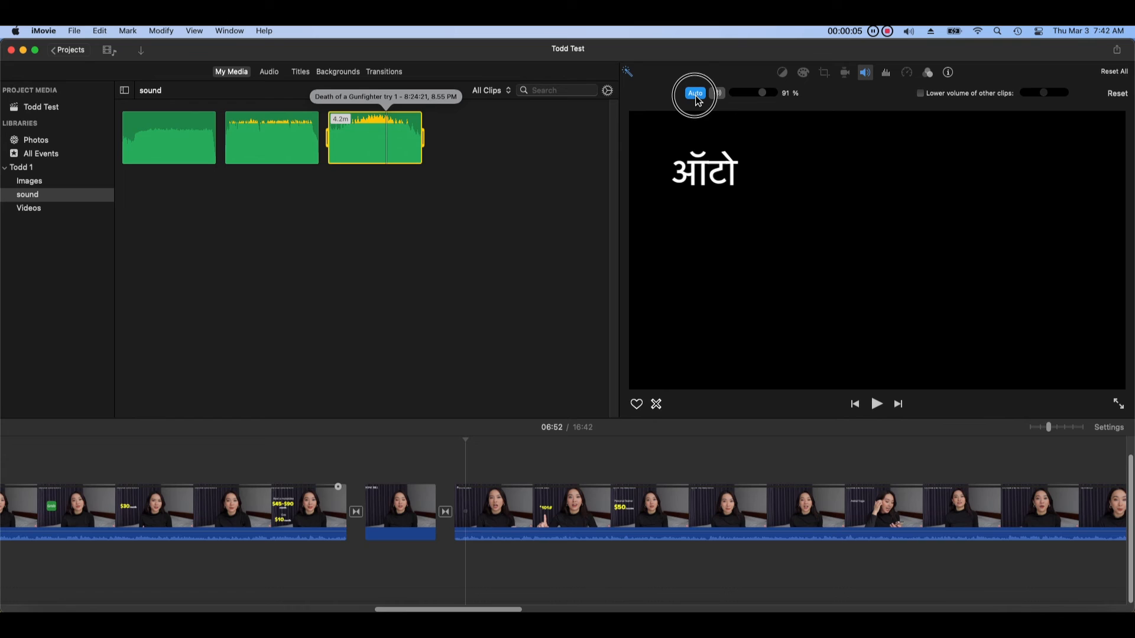
pyautogui.click(695, 94)
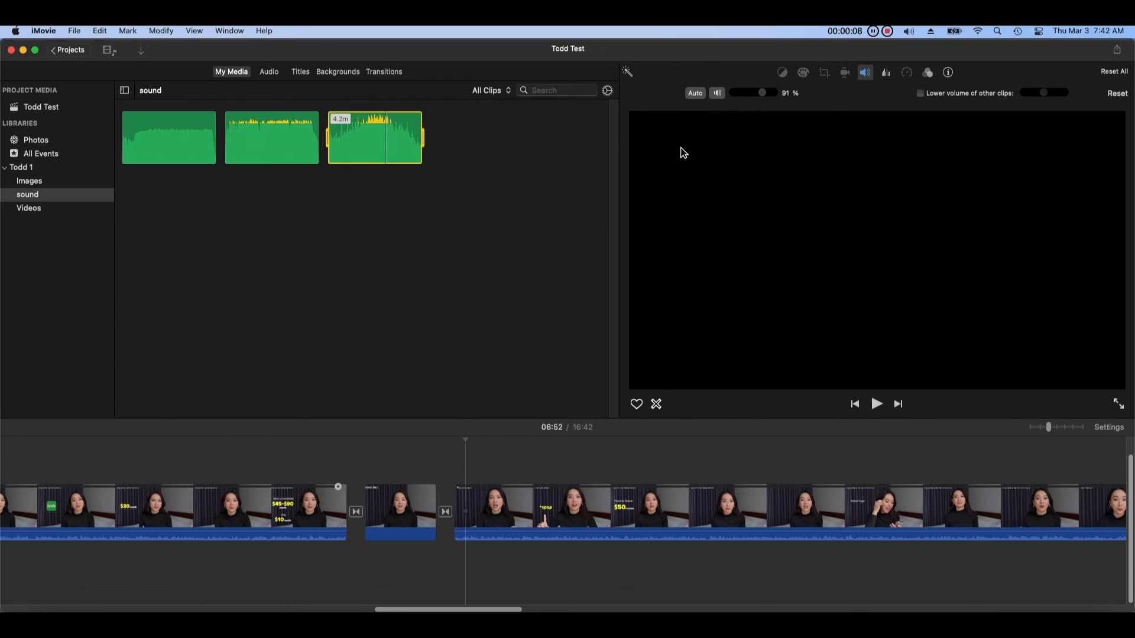
pyautogui.click(702, 94)
pyautogui.click(703, 98)
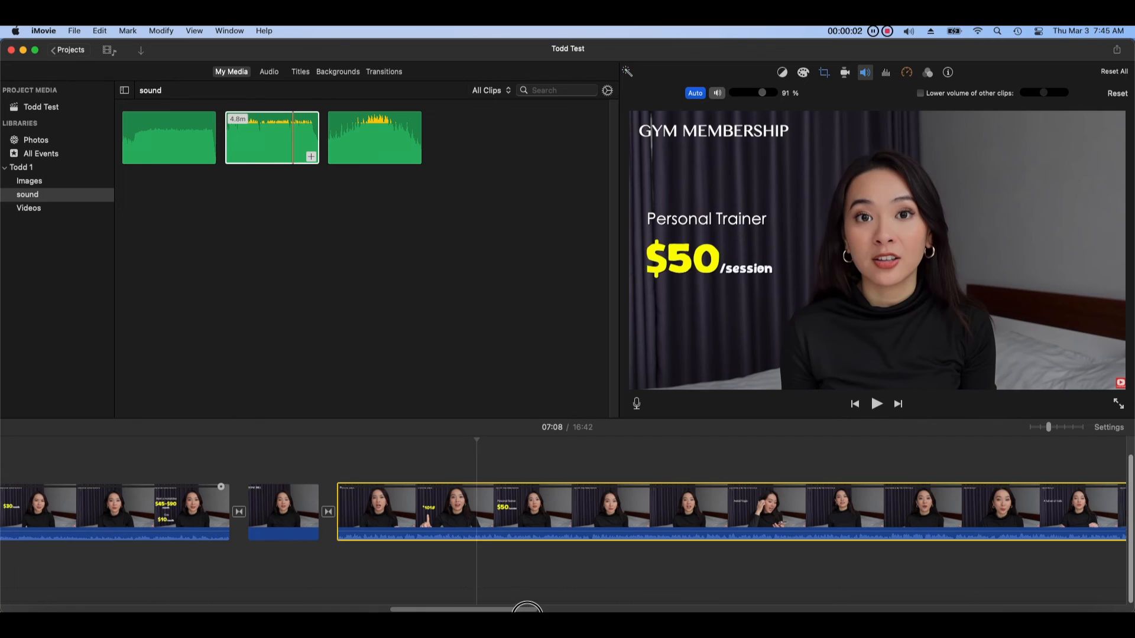
# Place the Death of a Gunfighter audio beneath the gym membership video clip and enable Lower volume of other clips for that video
pyautogui.hscroll(5, 561, 511)
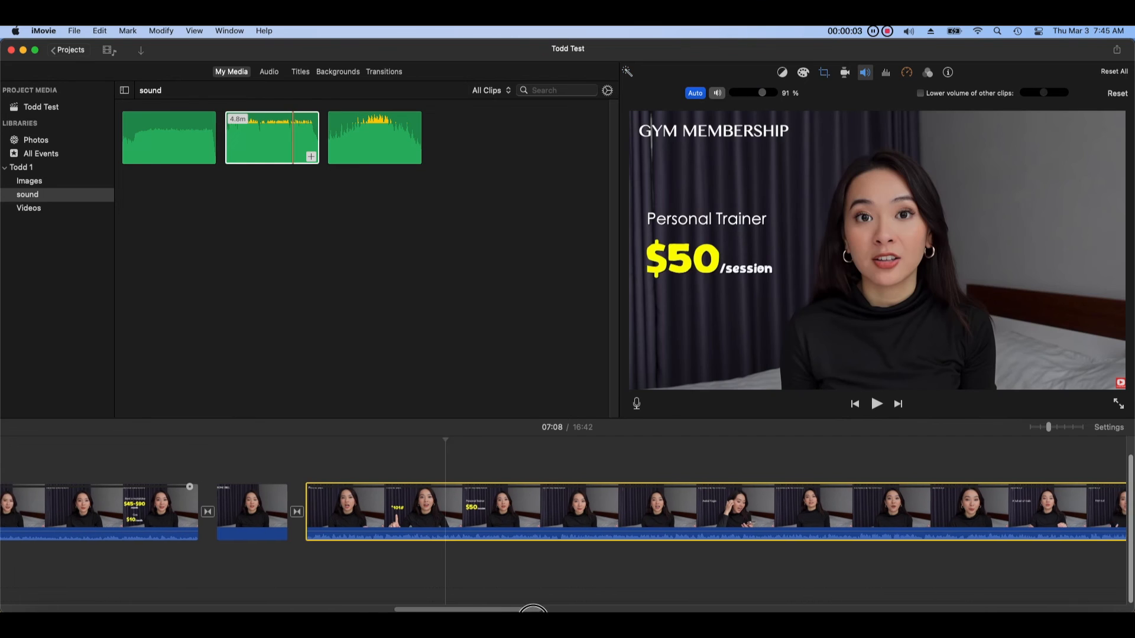
pyautogui.moveTo(384, 149); pyautogui.dragTo(267, 568)
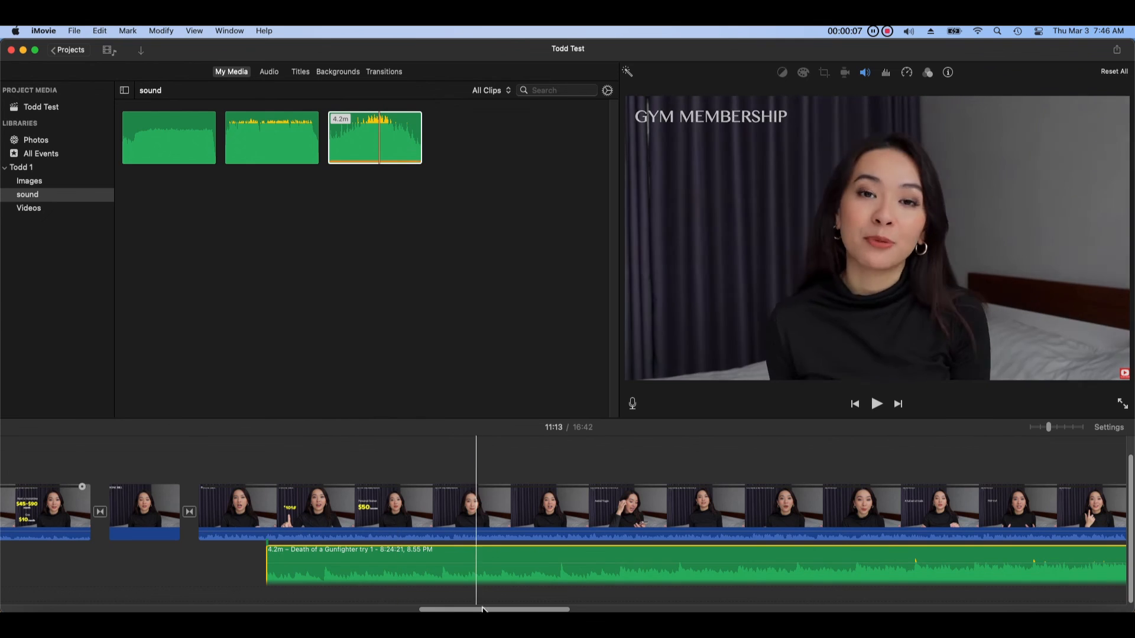
pyautogui.moveTo(497, 606); pyautogui.dragTo(606, 606)
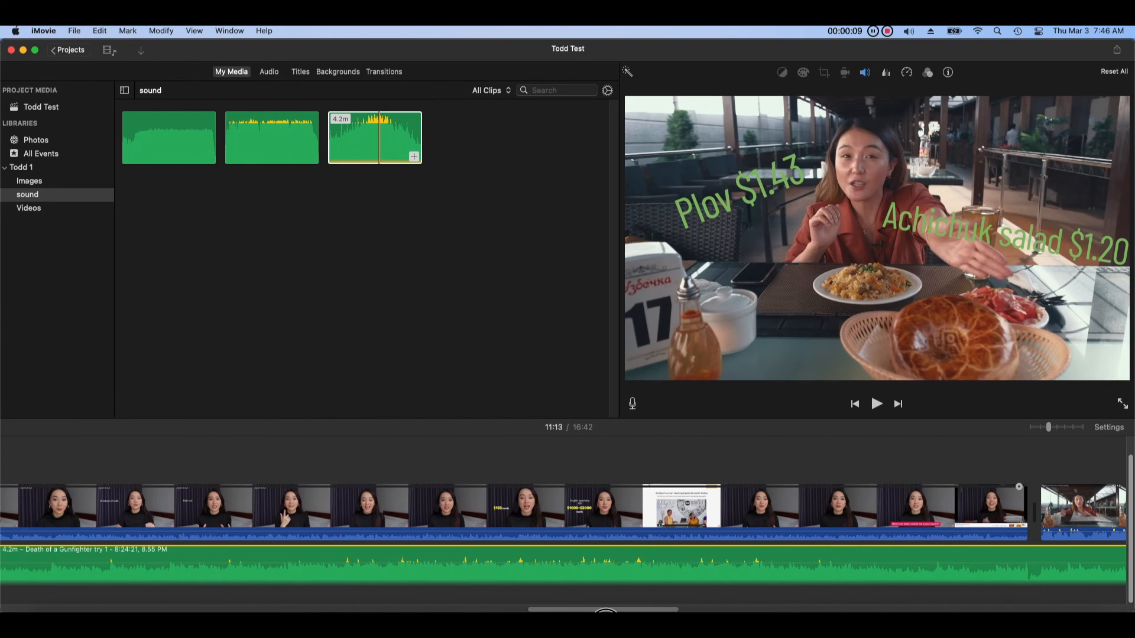
pyautogui.click(438, 511)
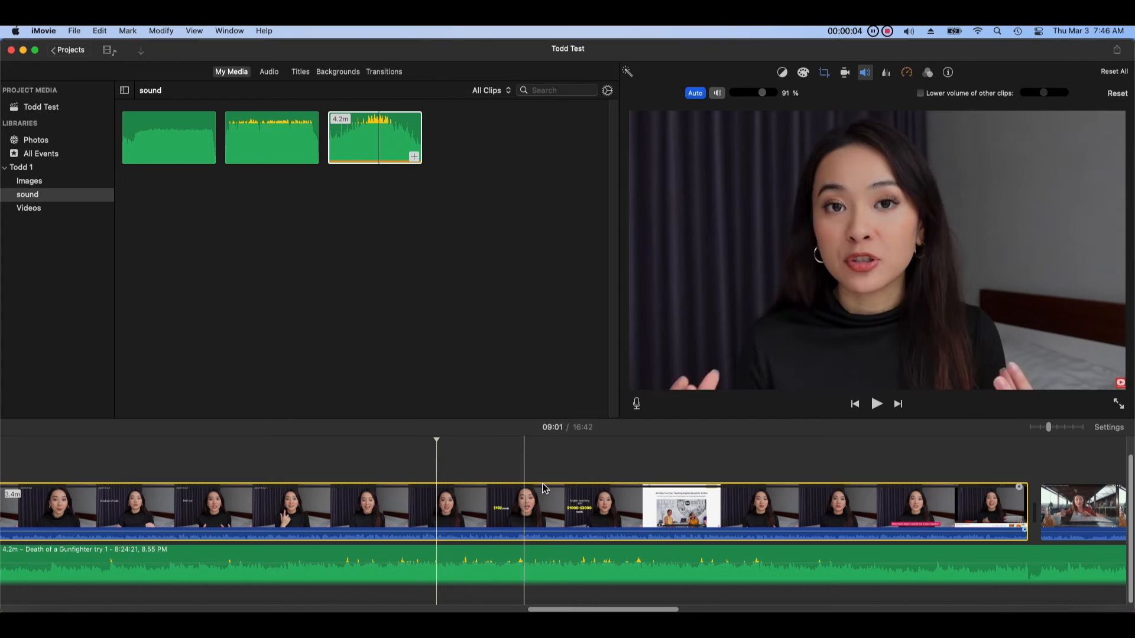
pyautogui.click(922, 94)
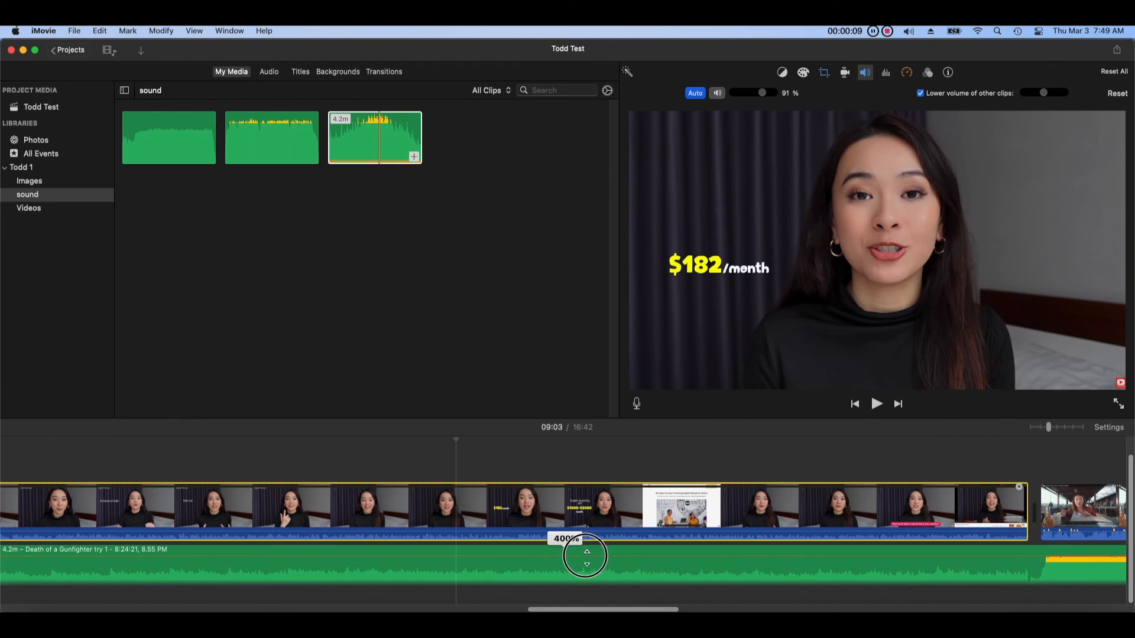
# Raise the volume of the Death of a Gunfighter audio in the timeline to 400% and select that clip near its end
pyautogui.moveTo(584, 560); pyautogui.dragTo(587, 552)
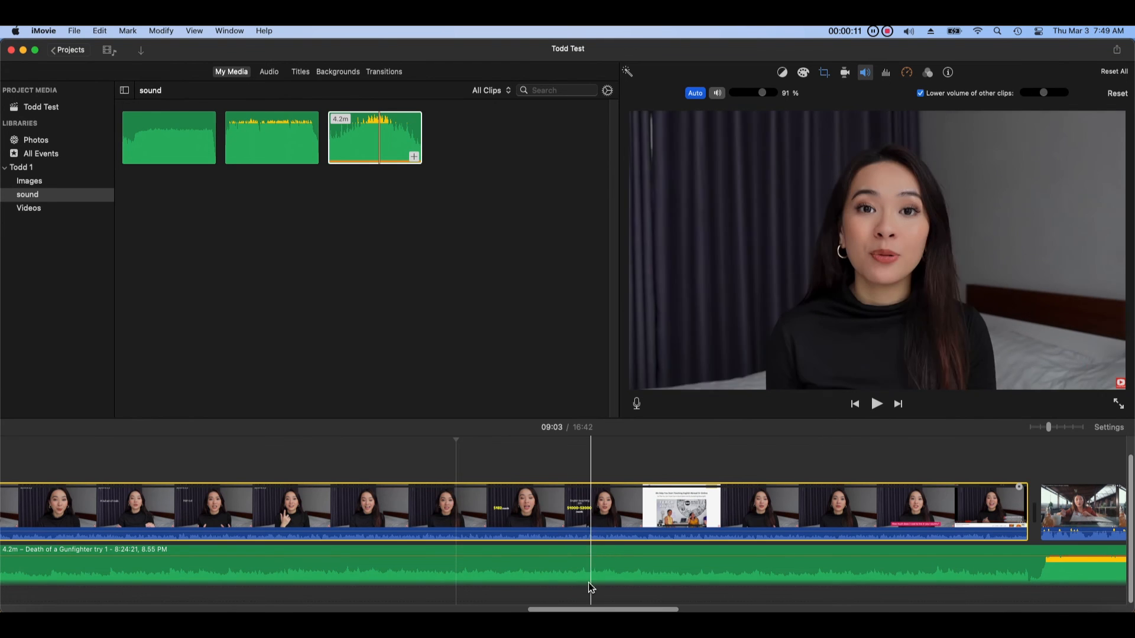
pyautogui.moveTo(591, 610); pyautogui.dragTo(690, 611)
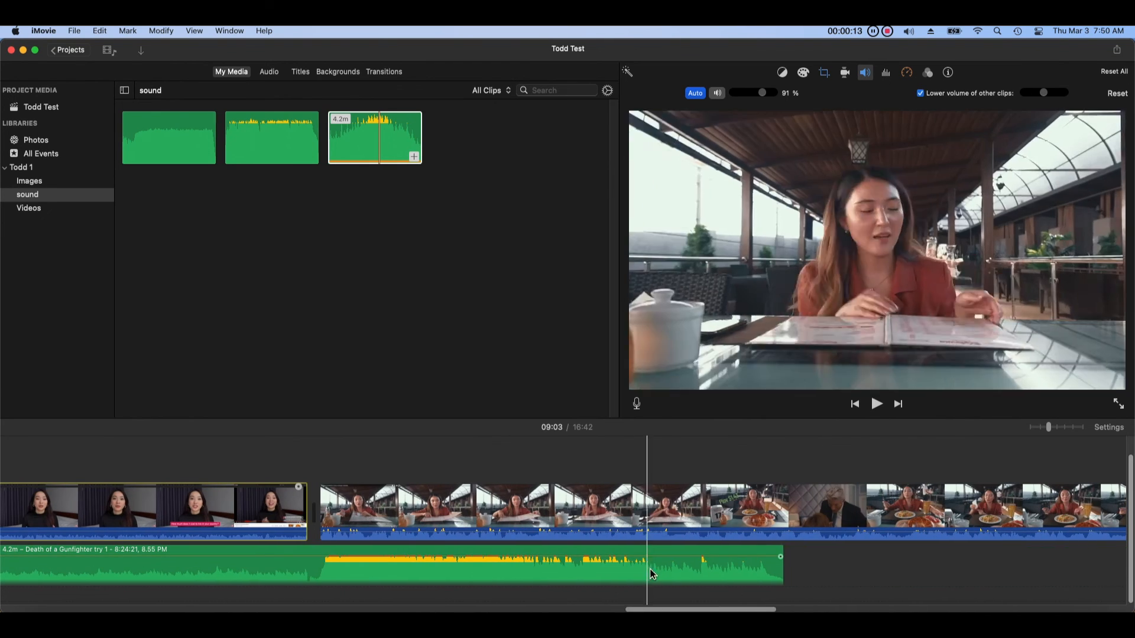
pyautogui.click(658, 556)
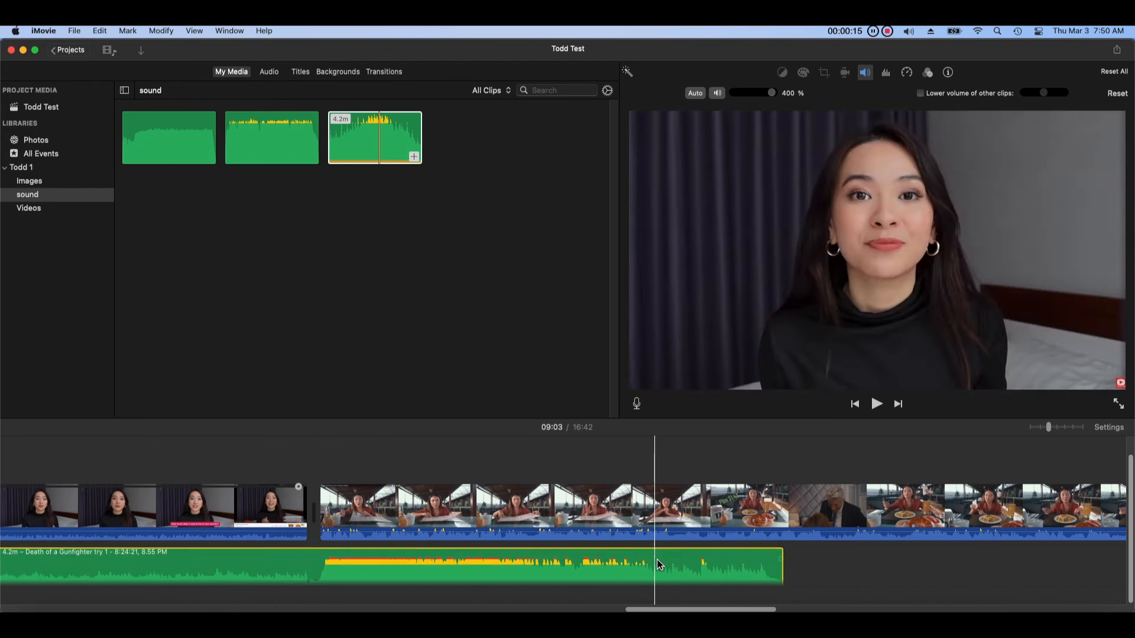
# Set the timeline's Death of a Gunfighter audio volume to 200% and add four volume keyframes along it beneath the restaurant video
pyautogui.moveTo(659, 556)
pyautogui.mouseDown()
pyautogui.moveTo(659, 571)
pyautogui.moveTo(664, 538)
pyautogui.mouseUp()
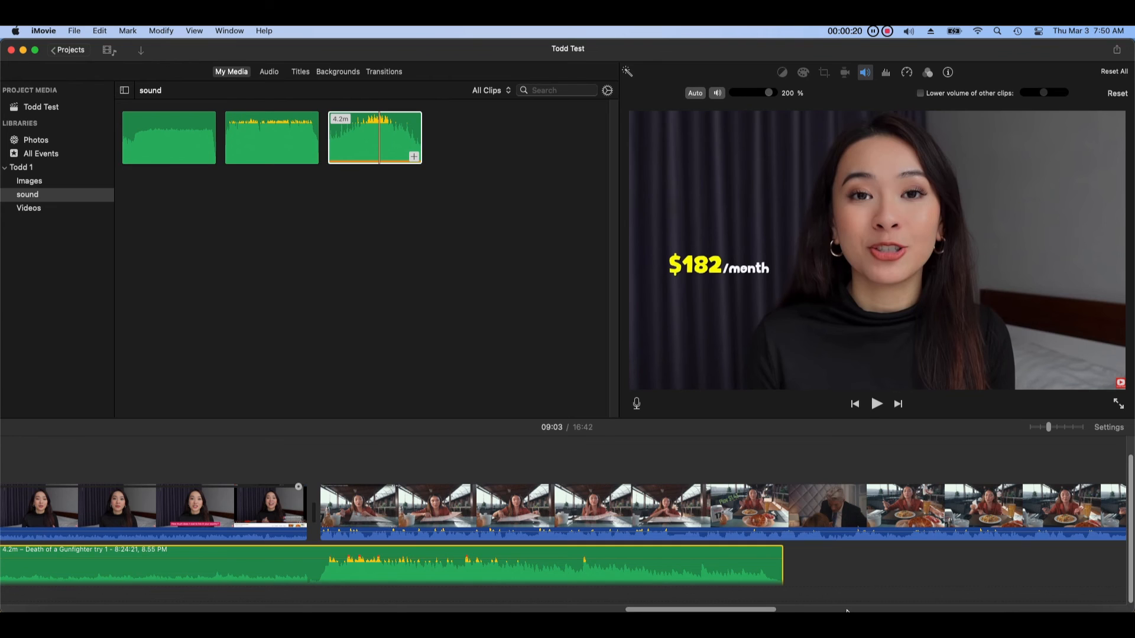
pyautogui.click(445, 560)
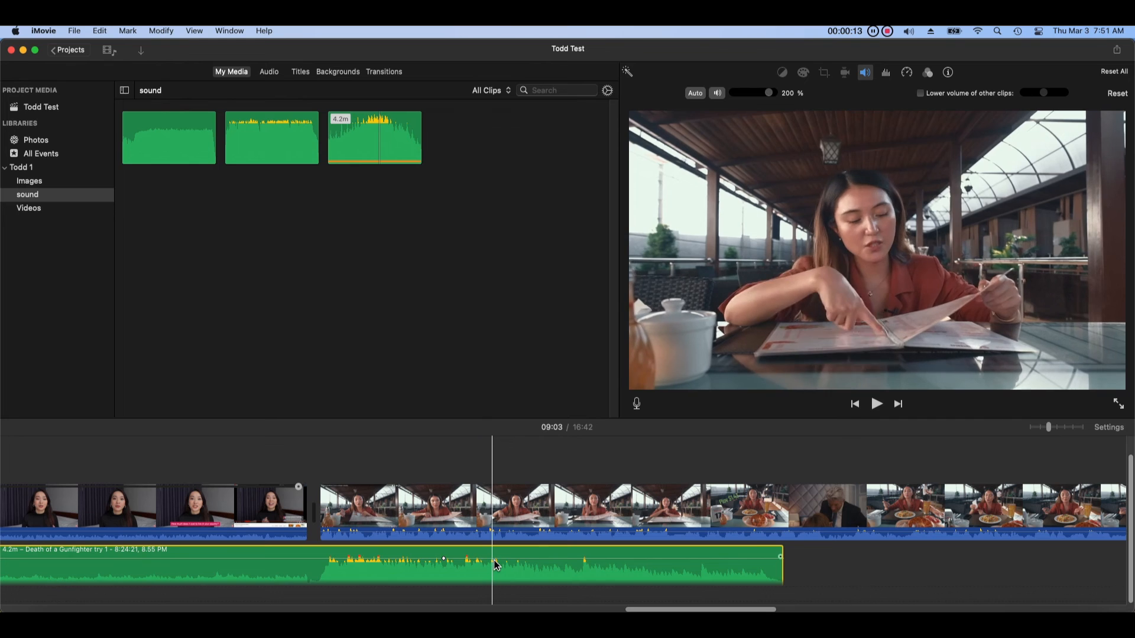
pyautogui.keyDown('alt'); pyautogui.click(571, 560); pyautogui.keyUp('alt')
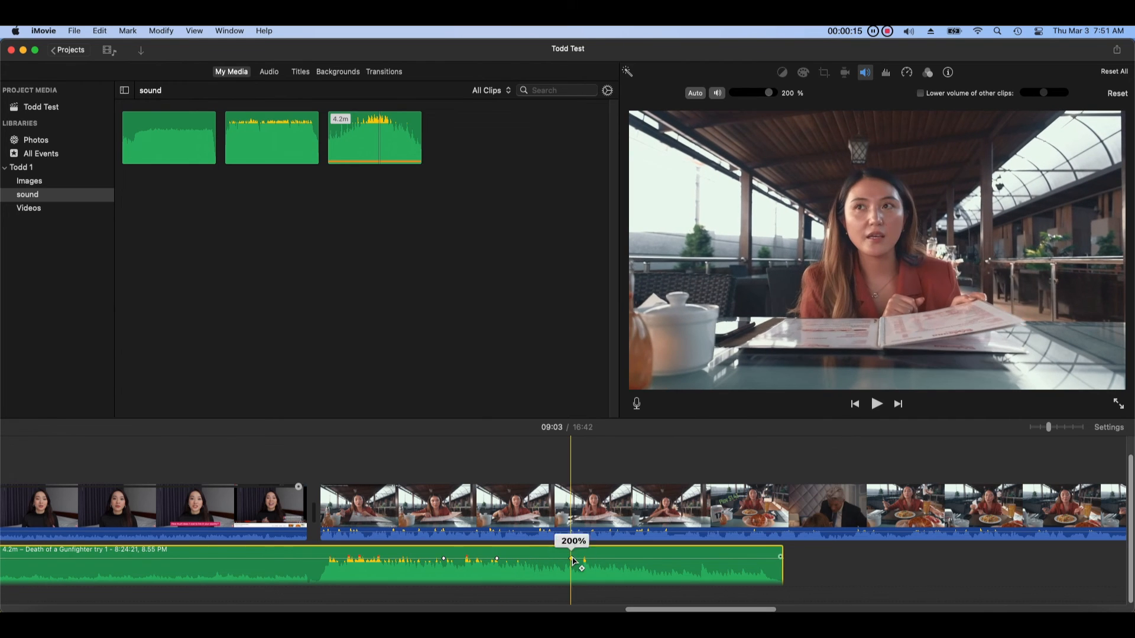
pyautogui.keyDown('alt'); pyautogui.click(637, 559); pyautogui.keyUp('alt')
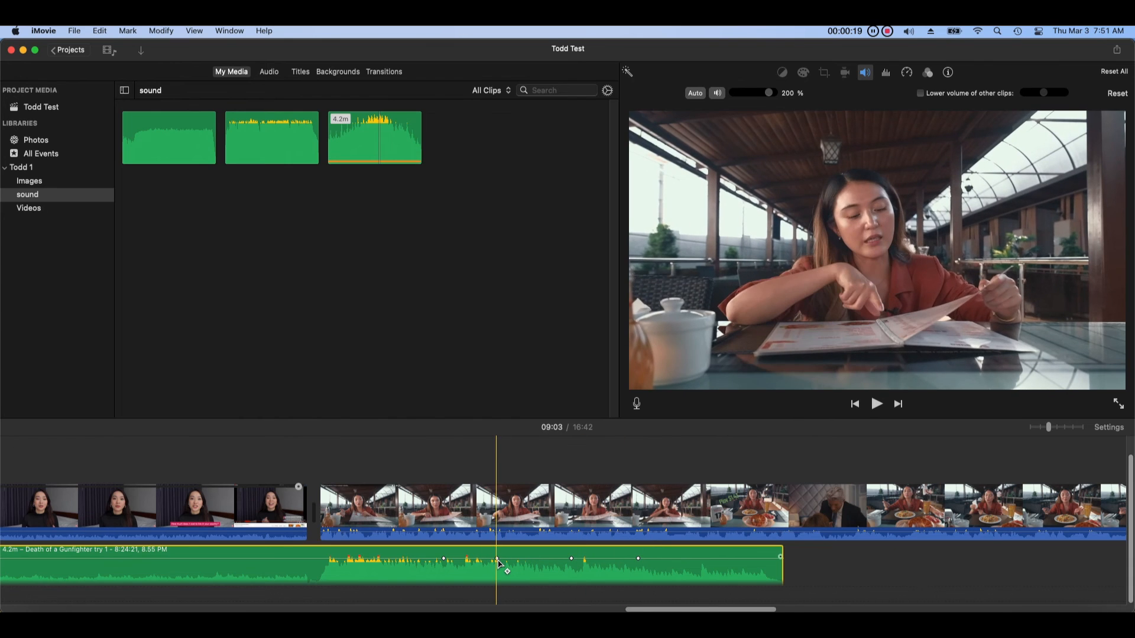
# Shape the audio's volume curve by dipping the second keyframe, lowering the fourth to 4%, and adding an earlier keyframe at 1%
pyautogui.moveTo(500, 561); pyautogui.dragTo(498, 577)
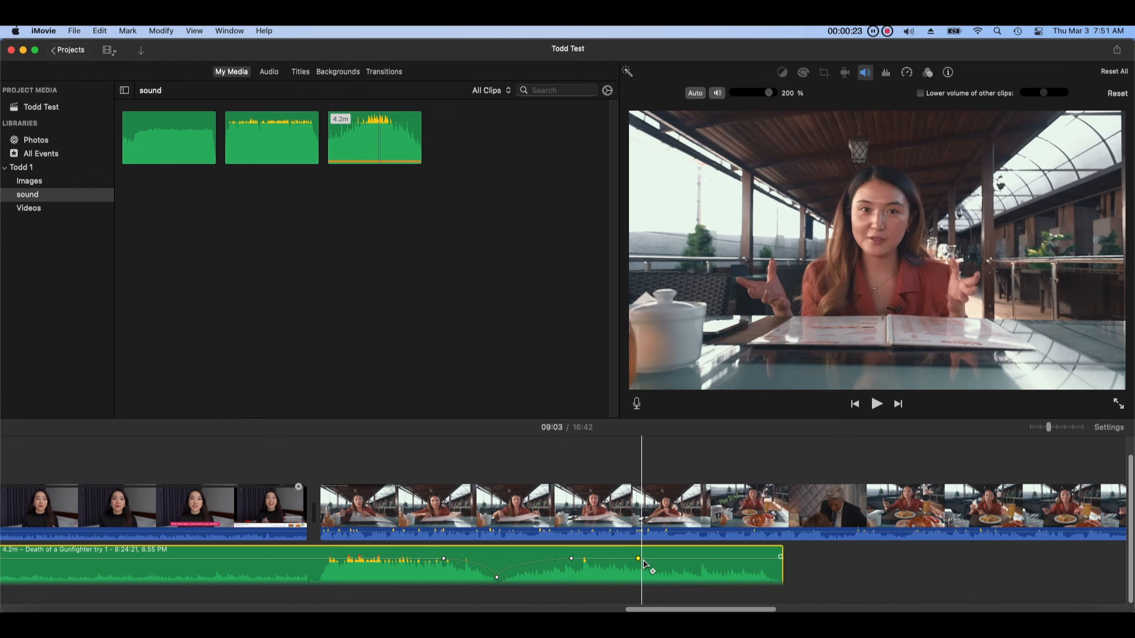
pyautogui.moveTo(639, 558); pyautogui.dragTo(637, 575)
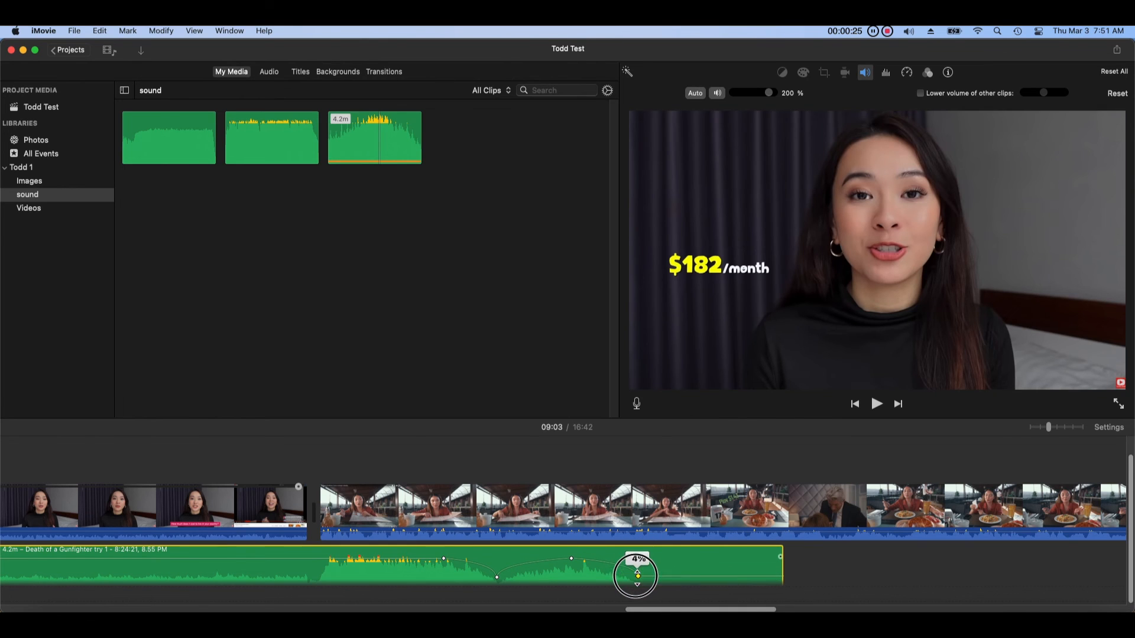
pyautogui.moveTo(387, 563); pyautogui.dragTo(385, 579)
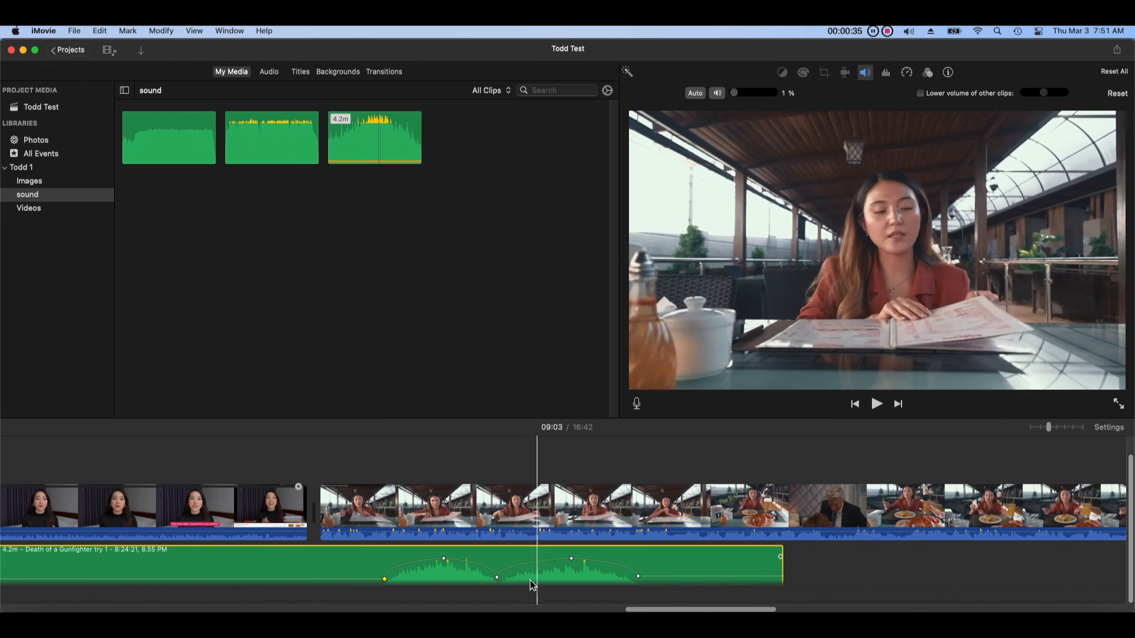
pyautogui.moveTo(497, 578); pyautogui.dragTo(496, 571)
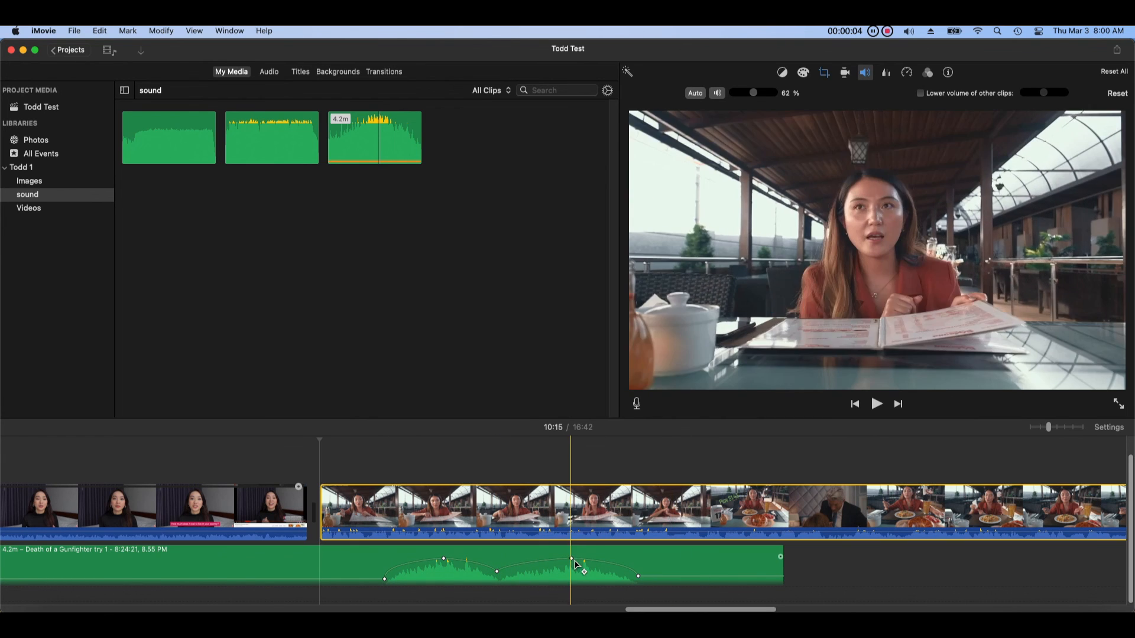
# Select all the audio clip's volume keyframes except the last and shift them together slightly earlier
pyautogui.moveTo(571, 559); pyautogui.dragTo(547, 562)
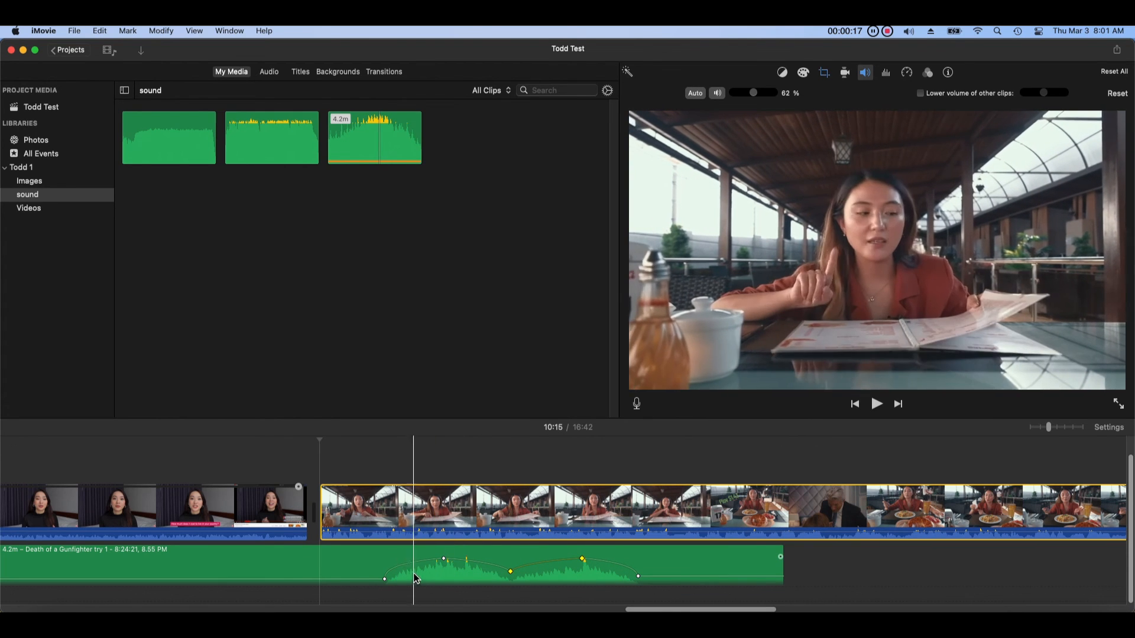
pyautogui.keyDown('shift'); pyautogui.click(386, 579); pyautogui.keyUp('shift')
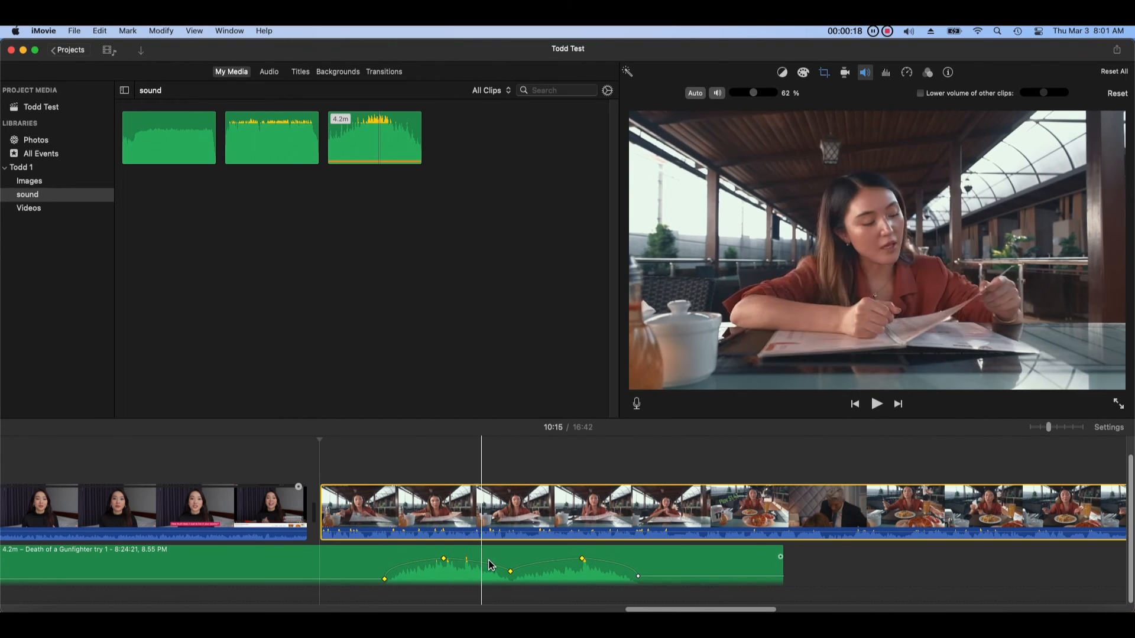
pyautogui.moveTo(486, 564); pyautogui.dragTo(436, 572)
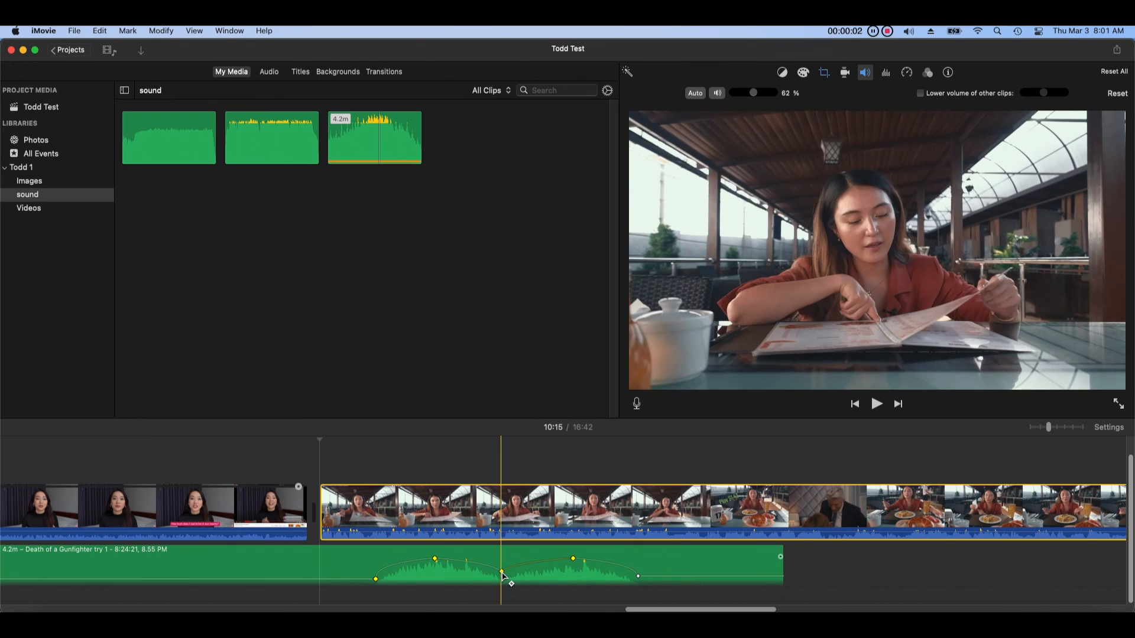
# Delete the selected volume keyframes from the Death of a Gunfighter audio, including the remaining last one
pyautogui.rightClick(503, 575)
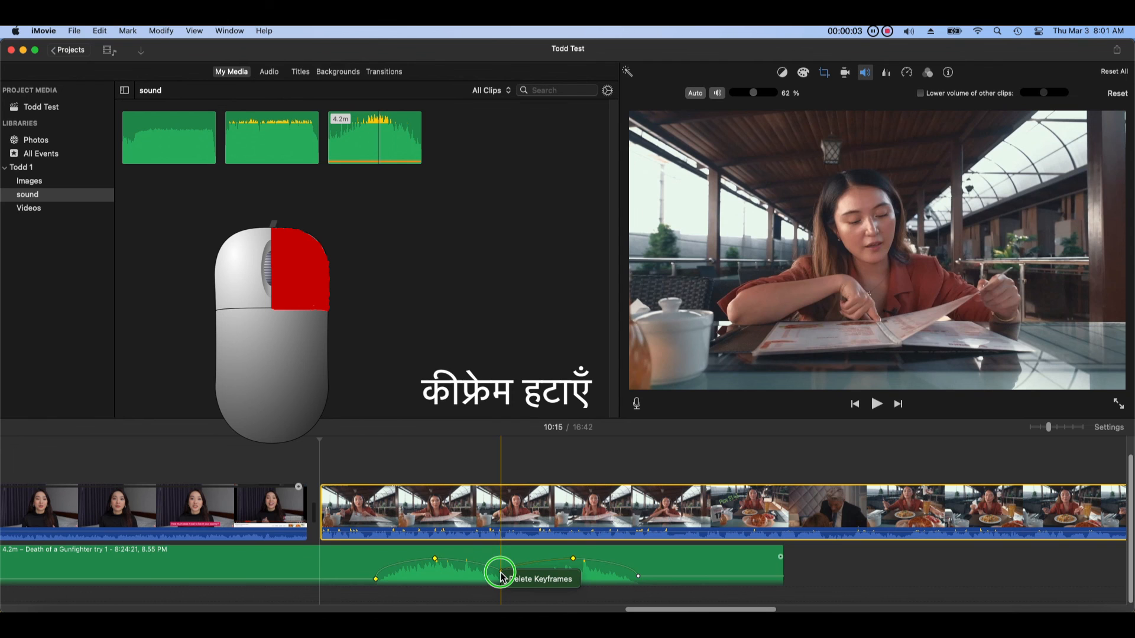
pyautogui.click(540, 580)
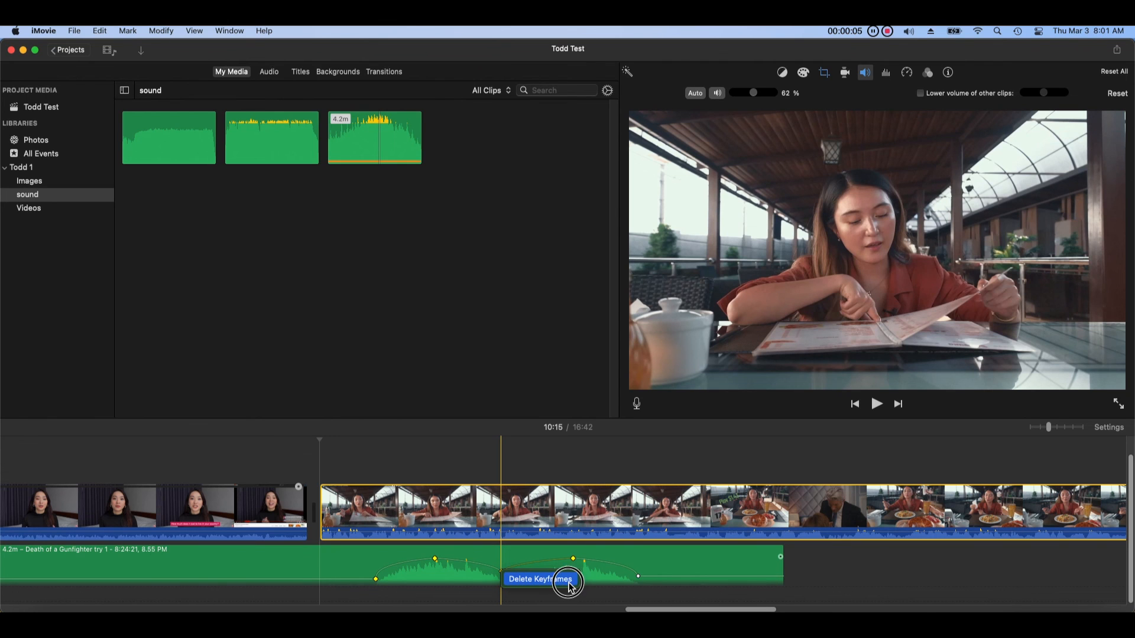
pyautogui.rightClick(639, 577)
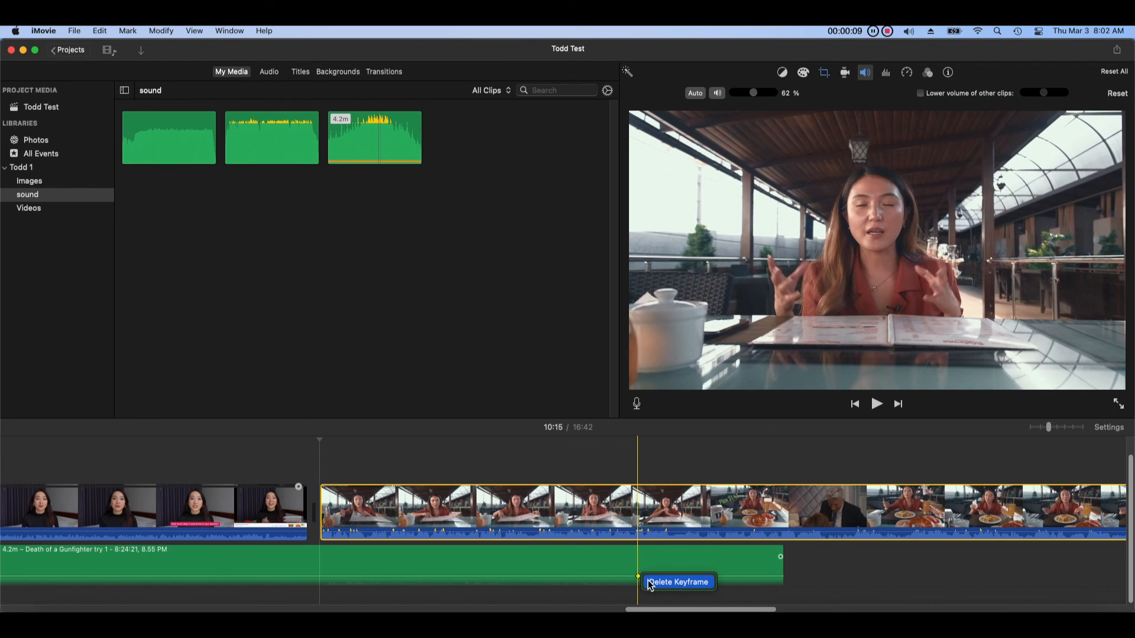
pyautogui.click(650, 582)
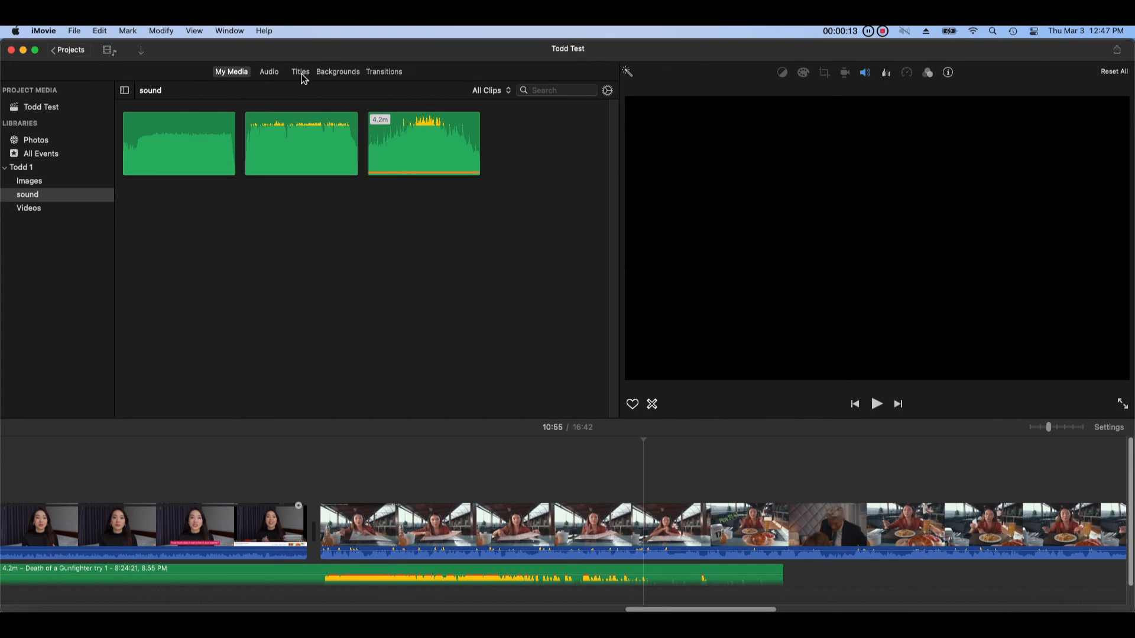
# Browse the available titles and preview the Focus Lower Third, Centered, Pixie Dust and Organic Main styles
pyautogui.click(302, 76)
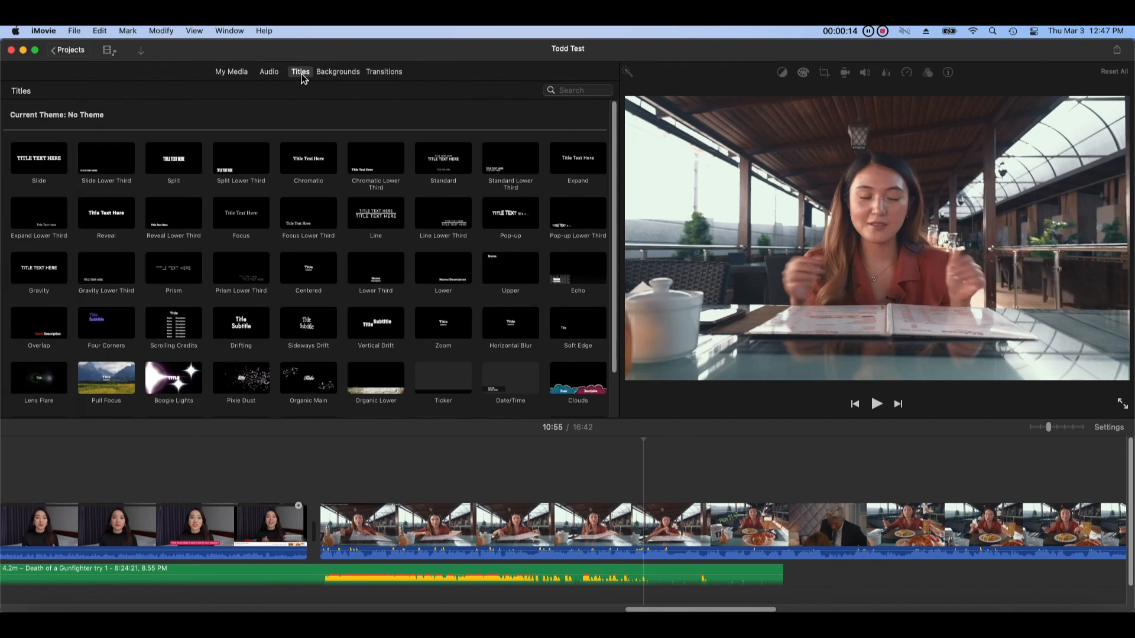
pyautogui.click(311, 222)
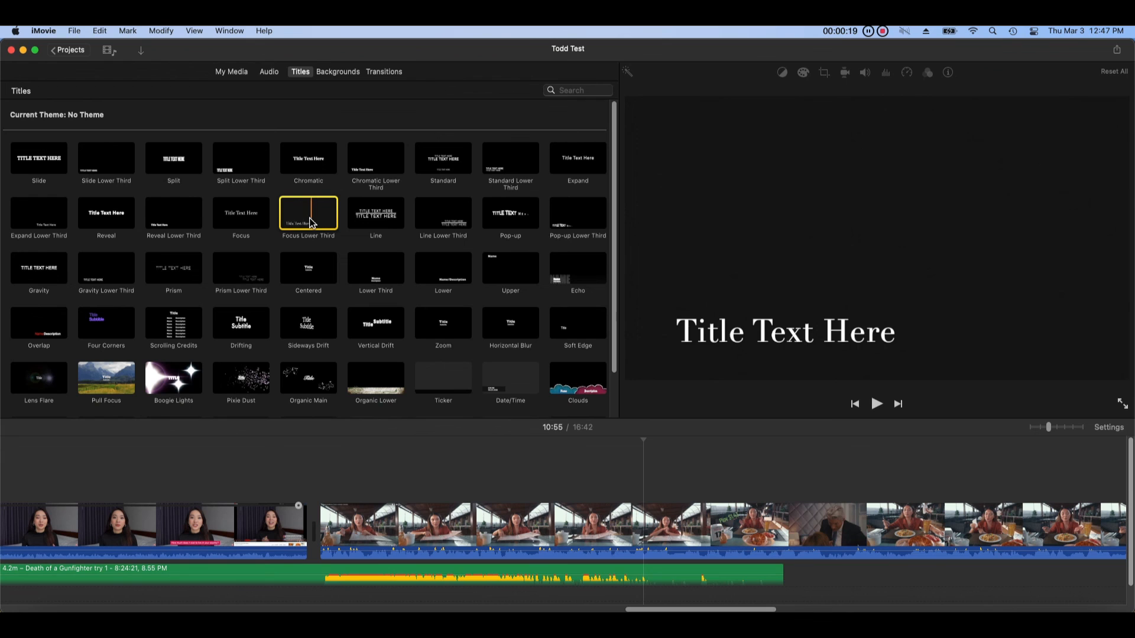
pyautogui.click(297, 274)
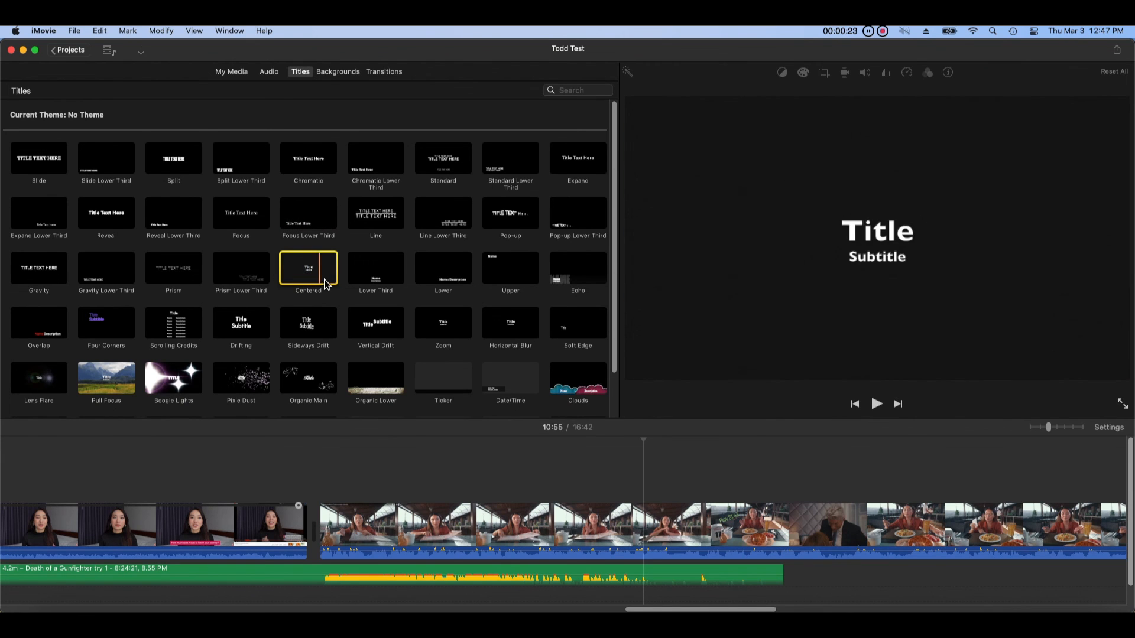
pyautogui.click(255, 392)
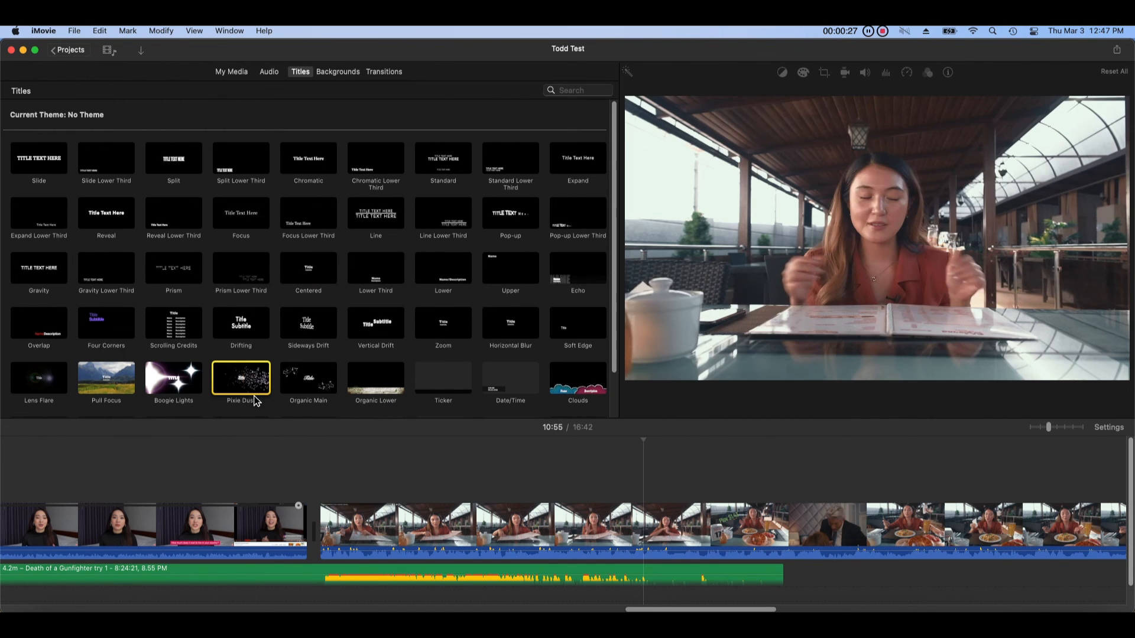
pyautogui.click(296, 391)
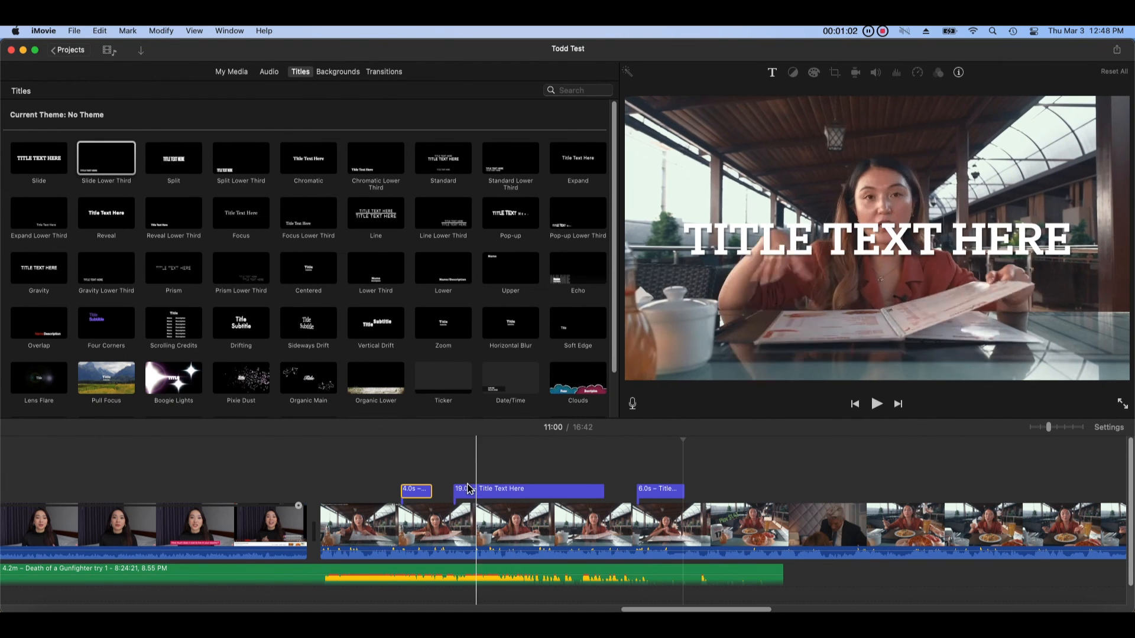
# Move the 4-second Slide Lower Third title into the main track as its own clip before the restaurant video
pyautogui.click(405, 491)
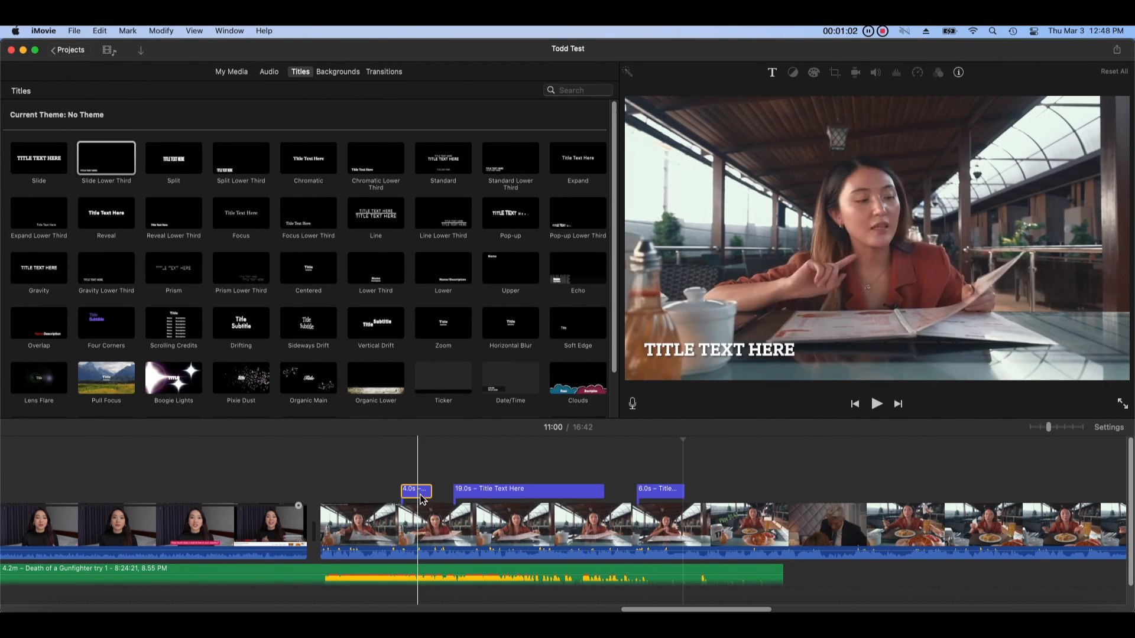
pyautogui.moveTo(405, 492); pyautogui.dragTo(337, 526)
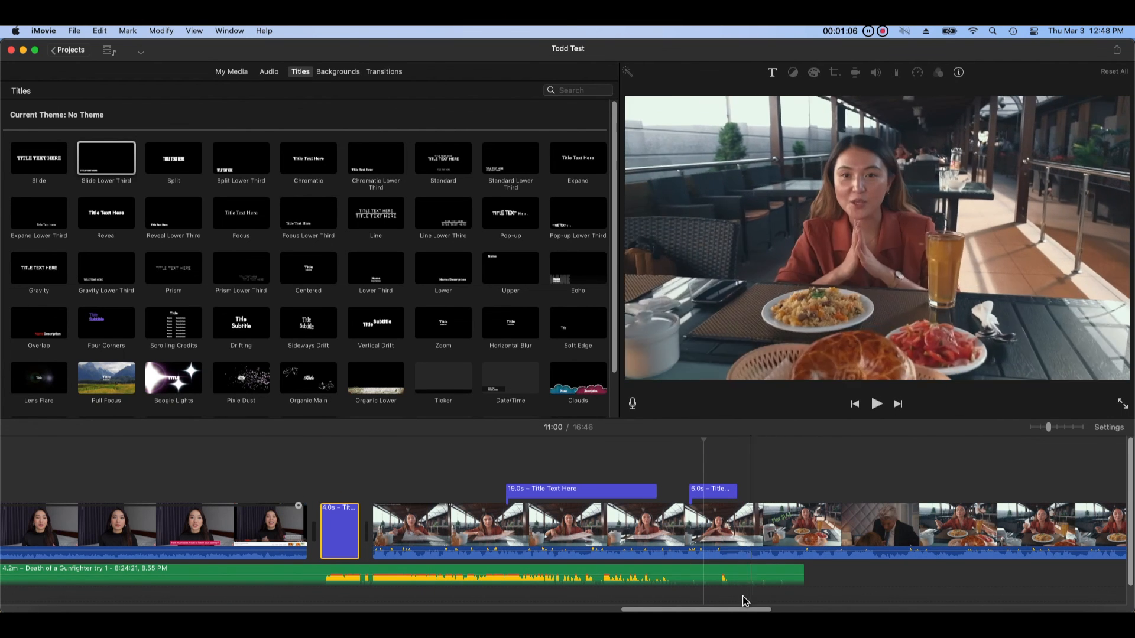
# Add a Scrolling Credits title as a standalone clip after the last video clip of the project
pyautogui.moveTo(733, 609); pyautogui.dragTo(1092, 612)
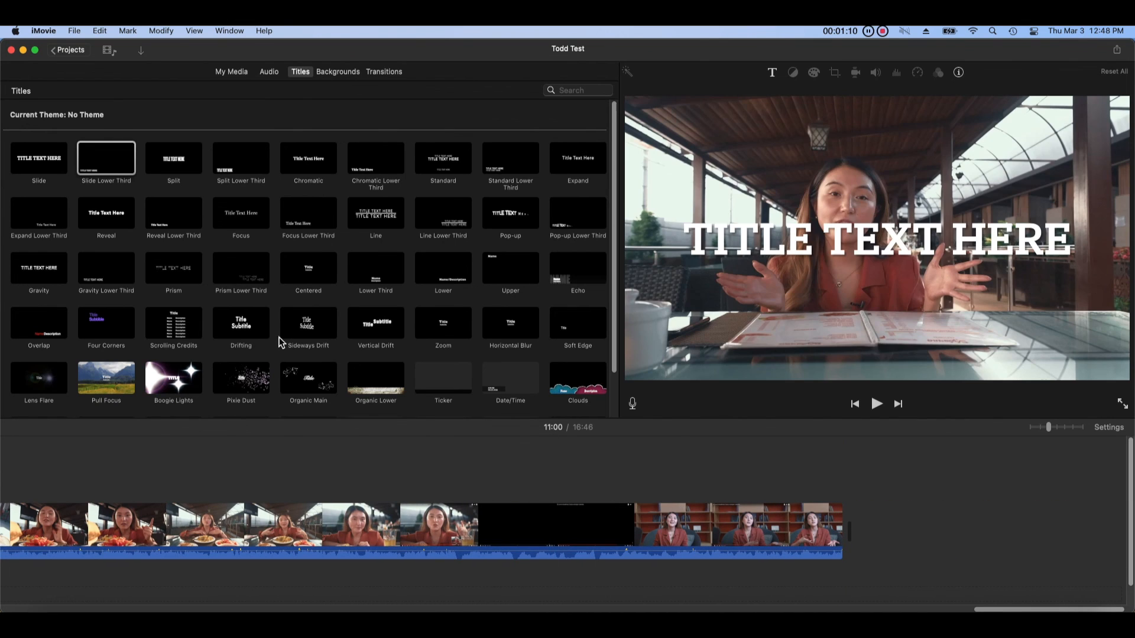
pyautogui.moveTo(173, 322); pyautogui.dragTo(868, 532)
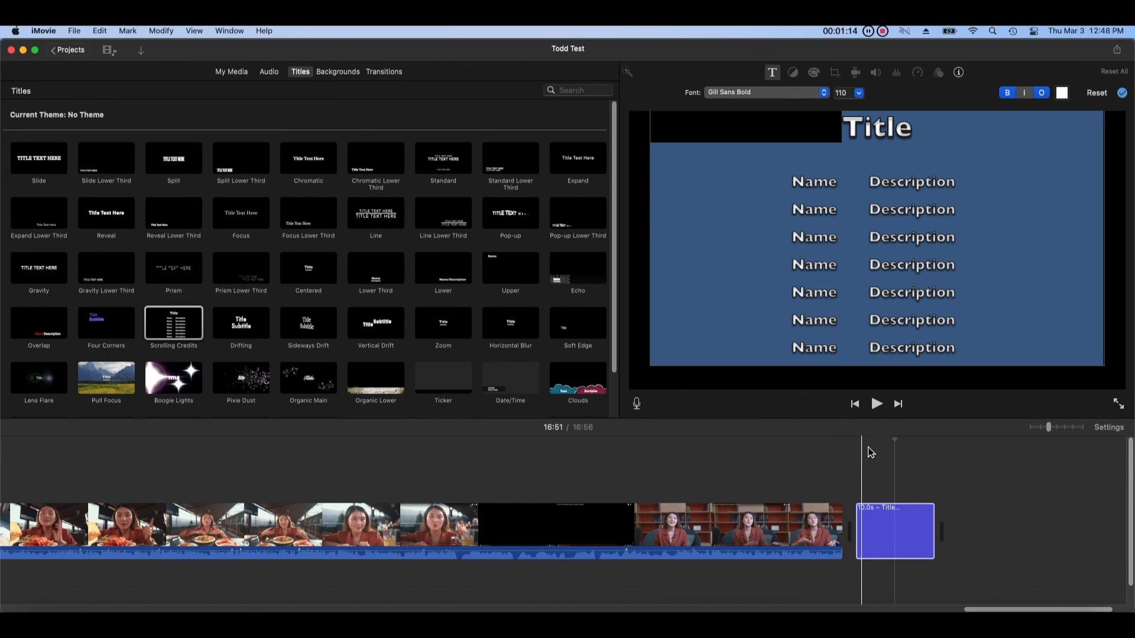
pyautogui.click(869, 442)
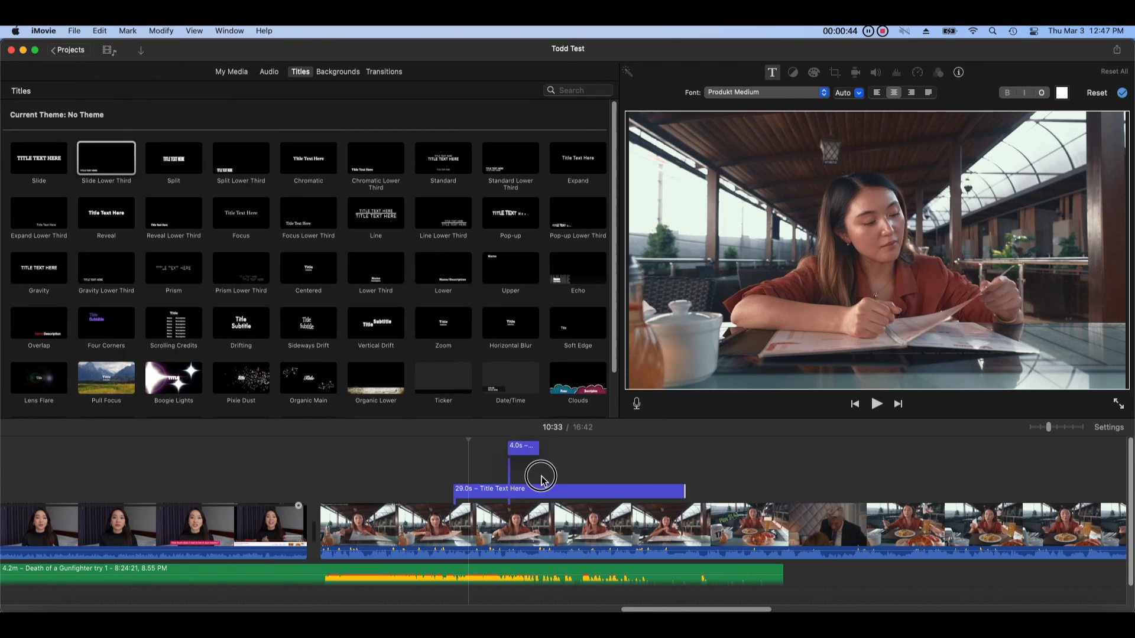
# Drop the 4-second Slide Lower Third title into the 29-second title, between its 19-second and 6-second parts
pyautogui.moveTo(541, 479); pyautogui.dragTo(612, 454)
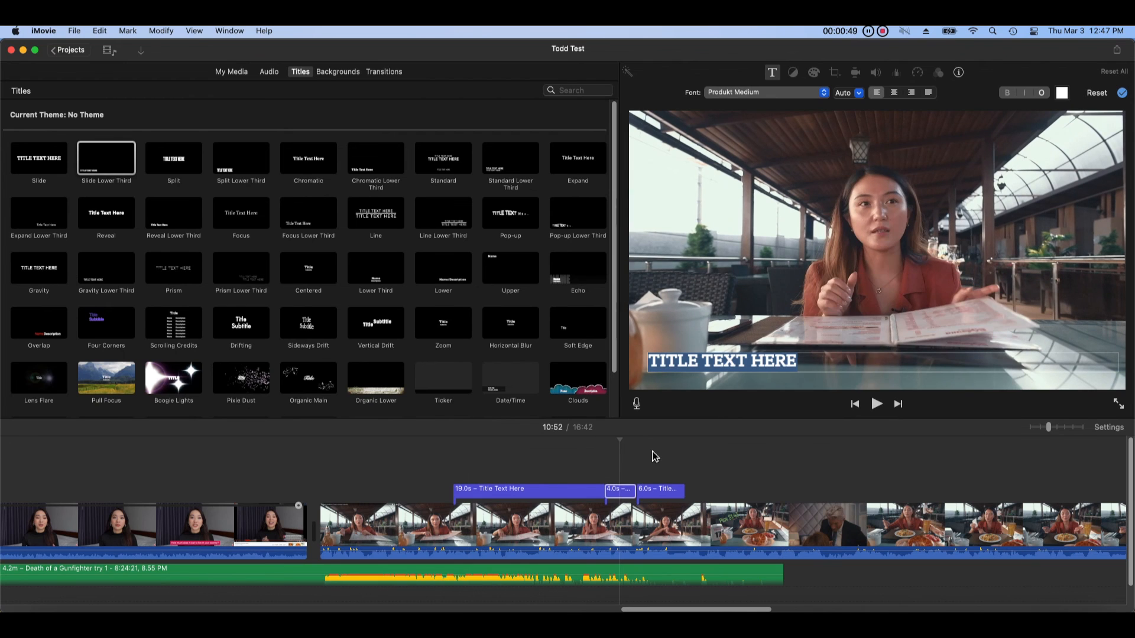
# Try trimming the 6-second title down from its start, and undo that trim
pyautogui.moveTo(638, 491); pyautogui.dragTo(688, 496)
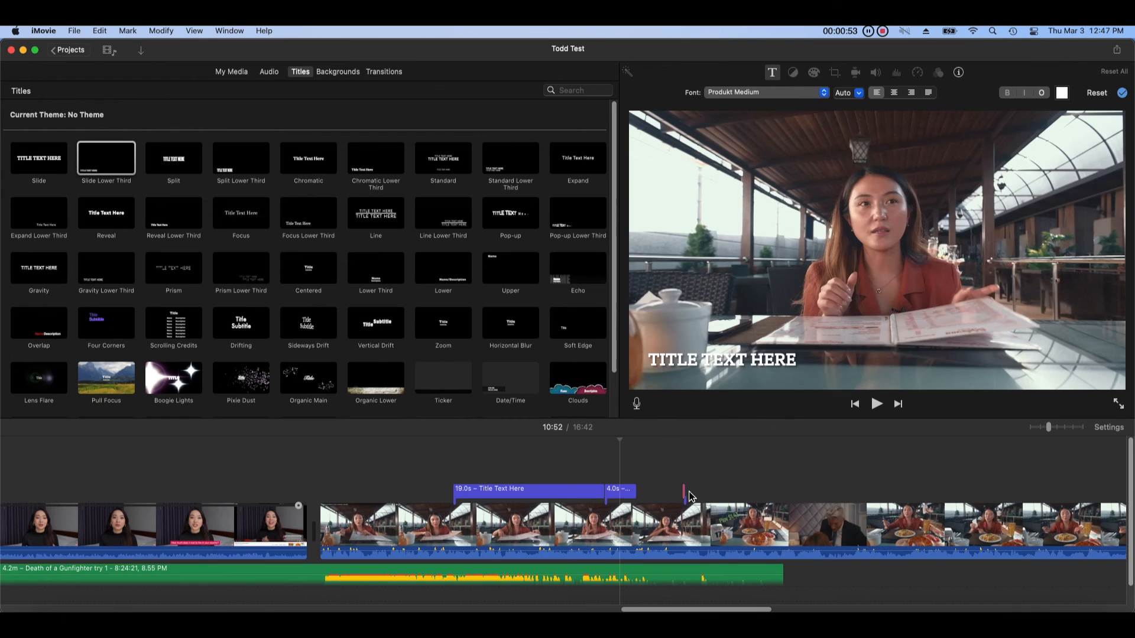
pyautogui.click(685, 492)
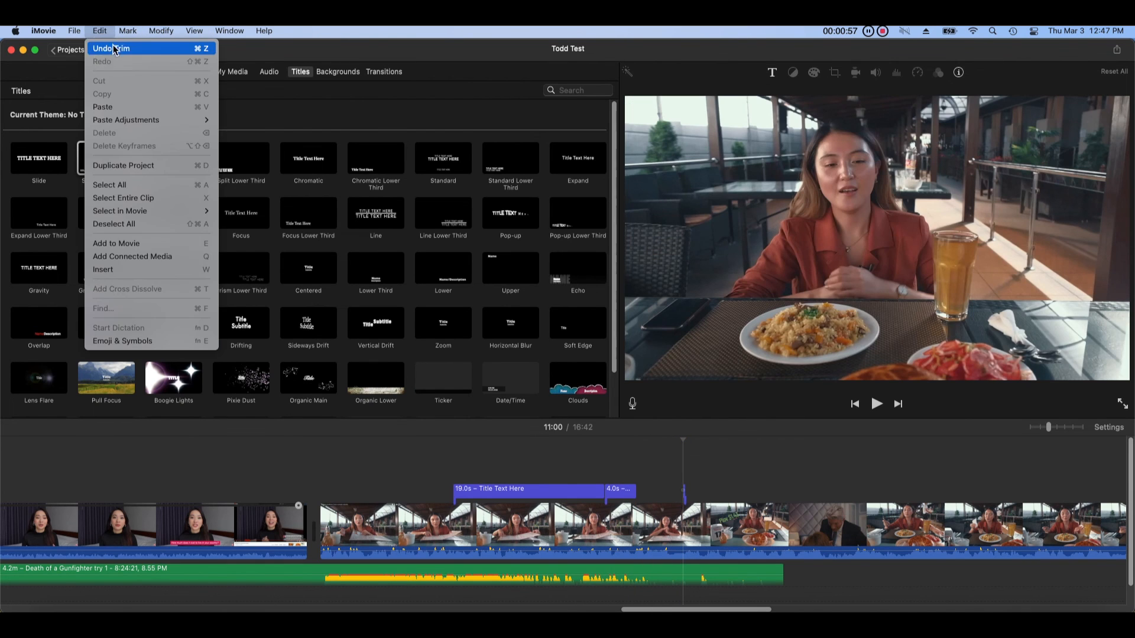
pyautogui.click(112, 48)
# Move the 4-second Slide Lower Third title ahead of the 19-second title above the restaurant clip
pyautogui.click(628, 495)
pyautogui.moveTo(627, 495); pyautogui.dragTo(422, 478)
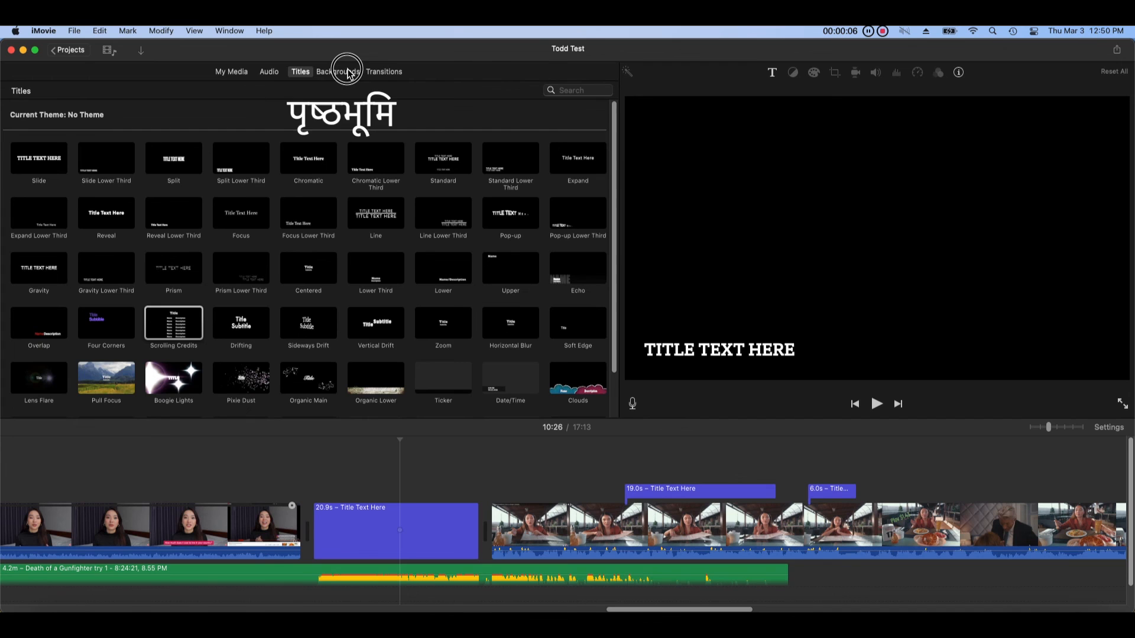
# Overlay the Underwater background above the restaurant clip, beneath the 19-second title
pyautogui.click(348, 72)
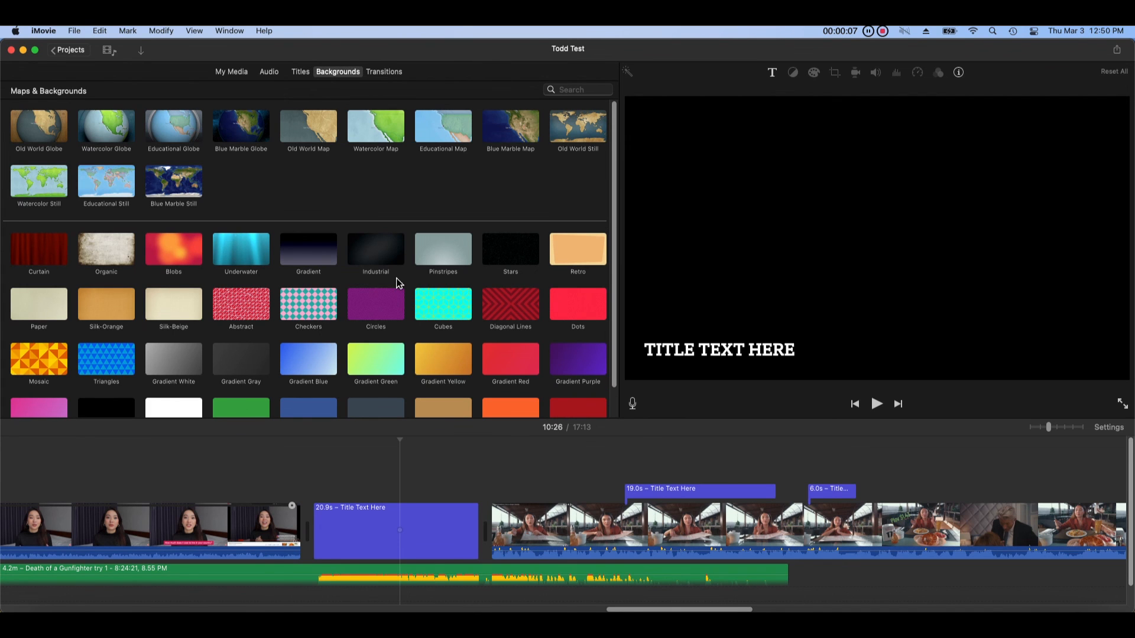
pyautogui.click(254, 254)
pyautogui.moveTo(254, 254); pyautogui.dragTo(752, 477)
pyautogui.click(700, 448)
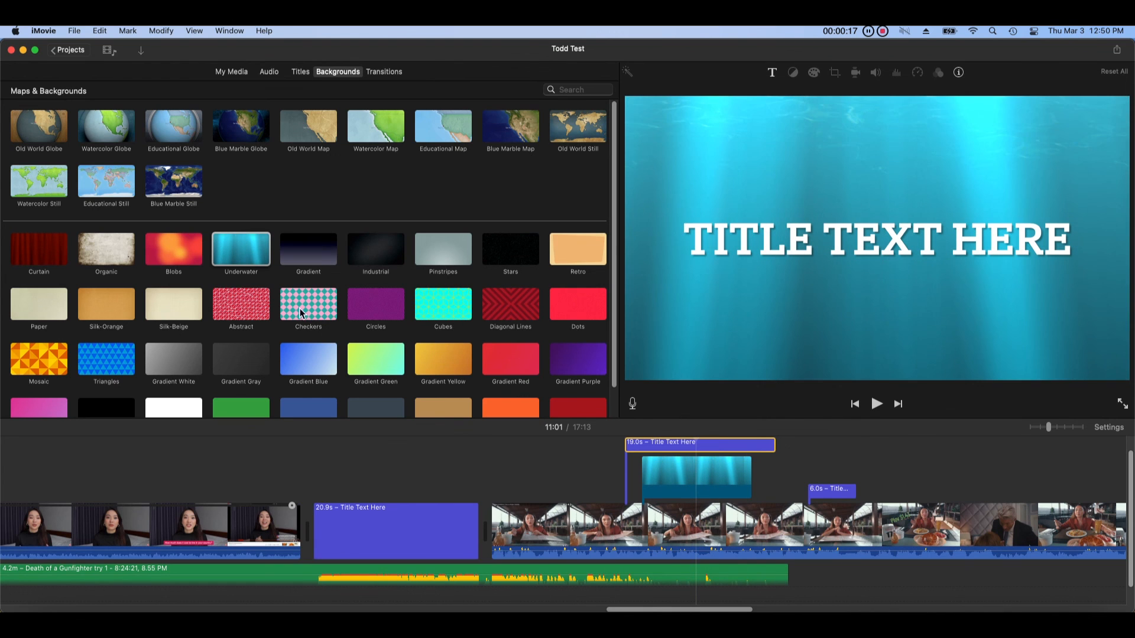
# Put the Blobs background in the main track beneath the 20.9-second title and extend the background to 29.3 seconds
pyautogui.moveTo(168, 252); pyautogui.dragTo(313, 523)
pyautogui.moveTo(406, 528); pyautogui.dragTo(340, 449)
pyautogui.click(337, 446)
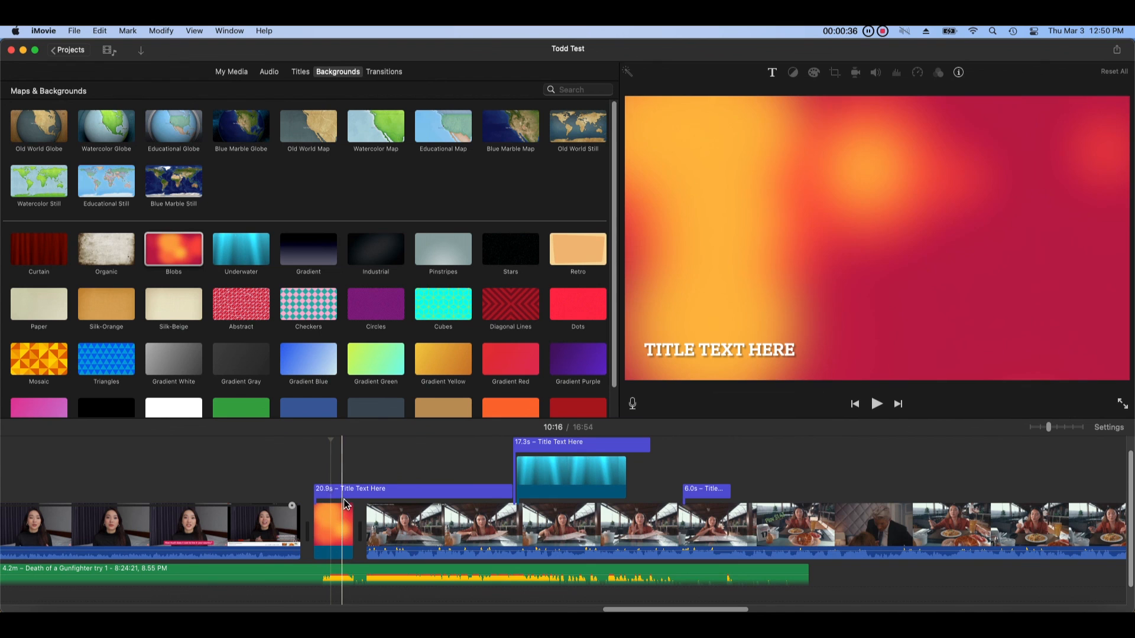
pyautogui.moveTo(353, 522); pyautogui.dragTo(562, 523)
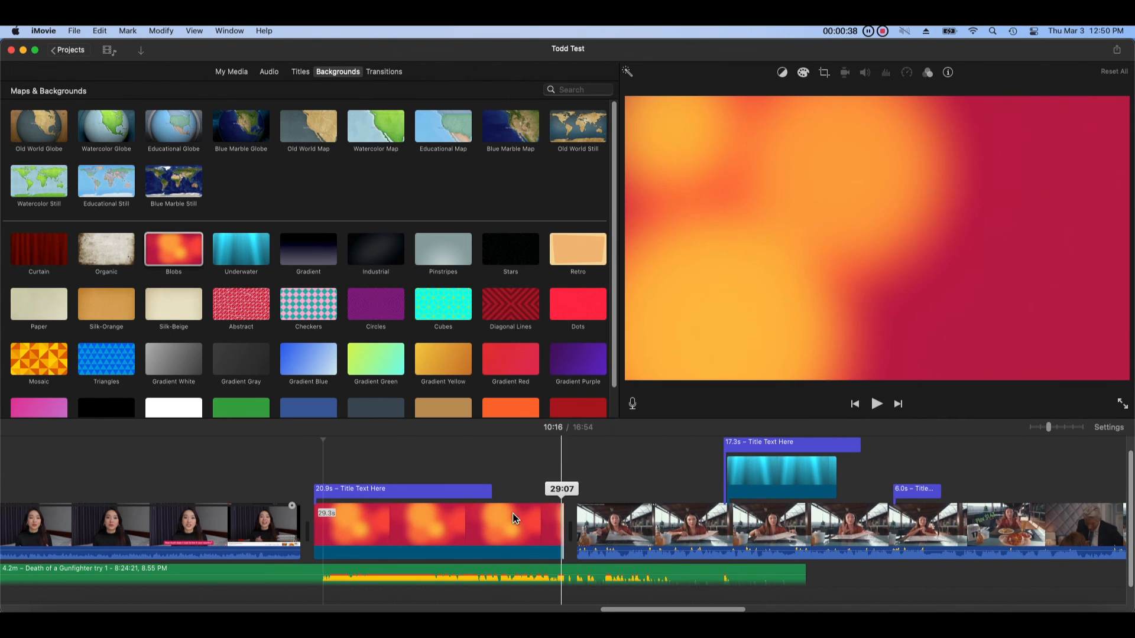
# Insert the Cubes background before the closing credits title and place that title over the background
pyautogui.moveTo(443, 304); pyautogui.dragTo(740, 535)
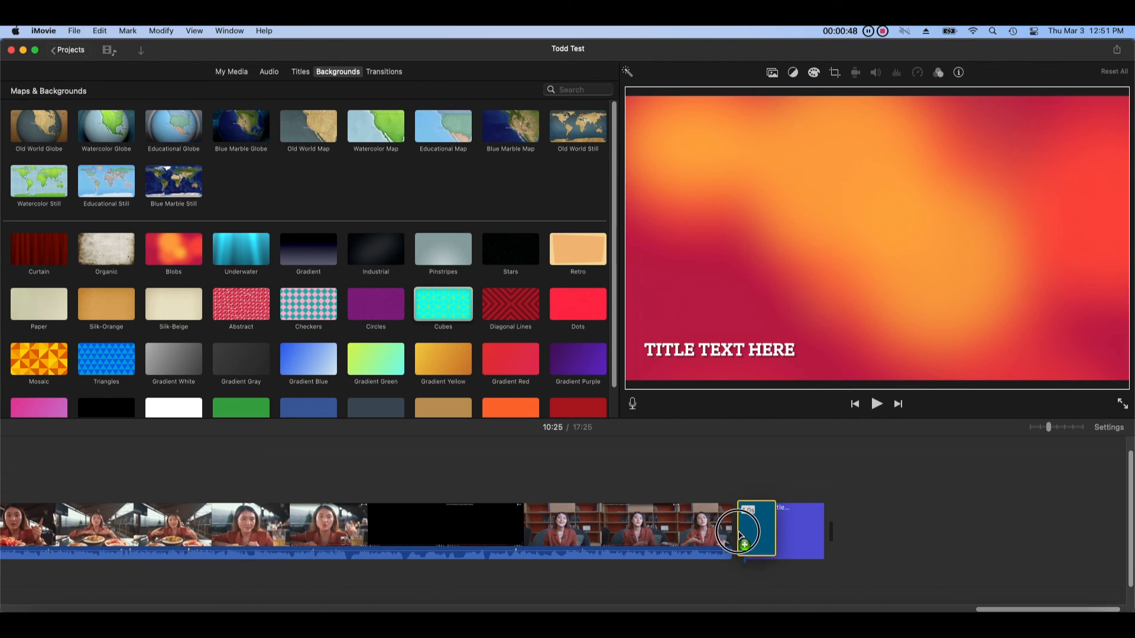
pyautogui.moveTo(828, 526); pyautogui.dragTo(783, 476)
pyautogui.click(769, 465)
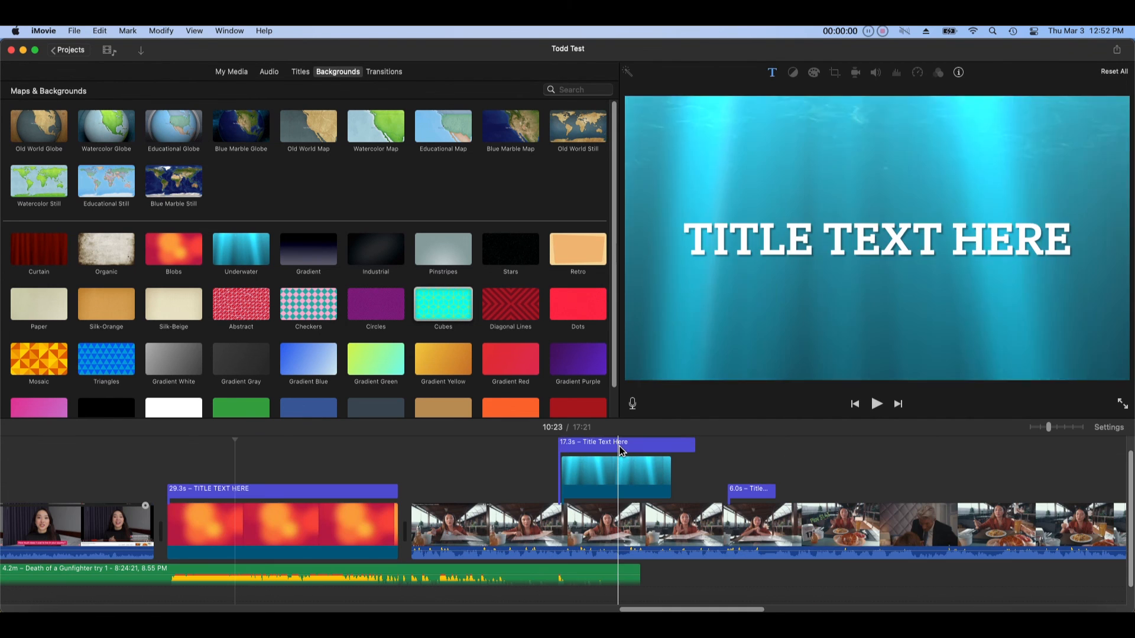
# Set the 17.3-second title above the Underwater background to the Brush Script MT Italic font with centred alignment
pyautogui.click(619, 446)
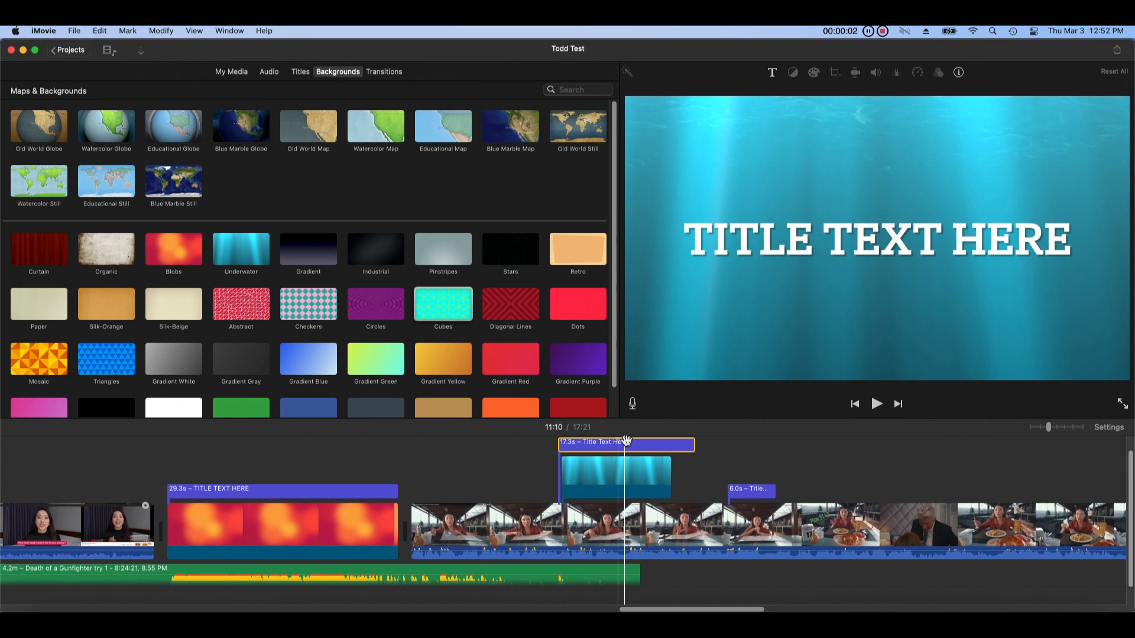
pyautogui.click(772, 72)
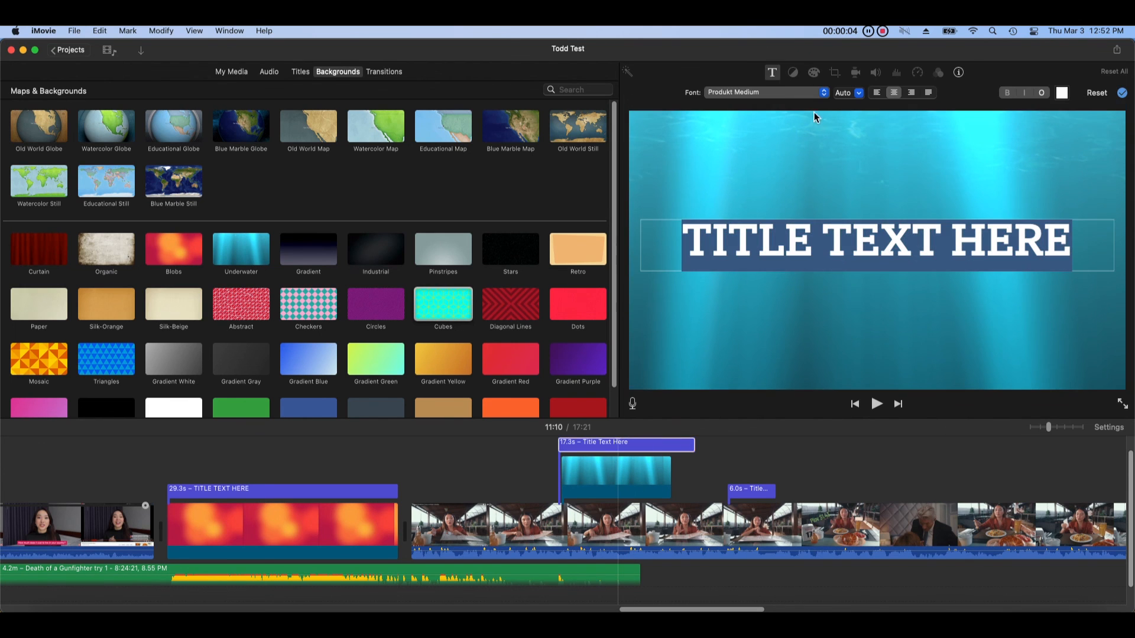
pyautogui.click(825, 96)
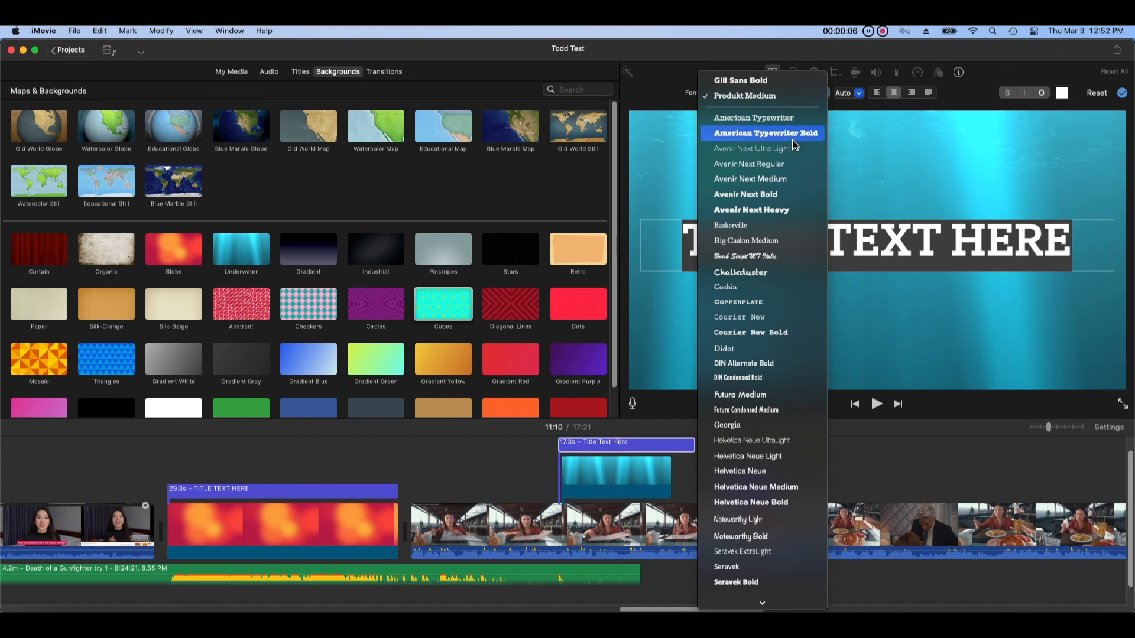
pyautogui.click(789, 256)
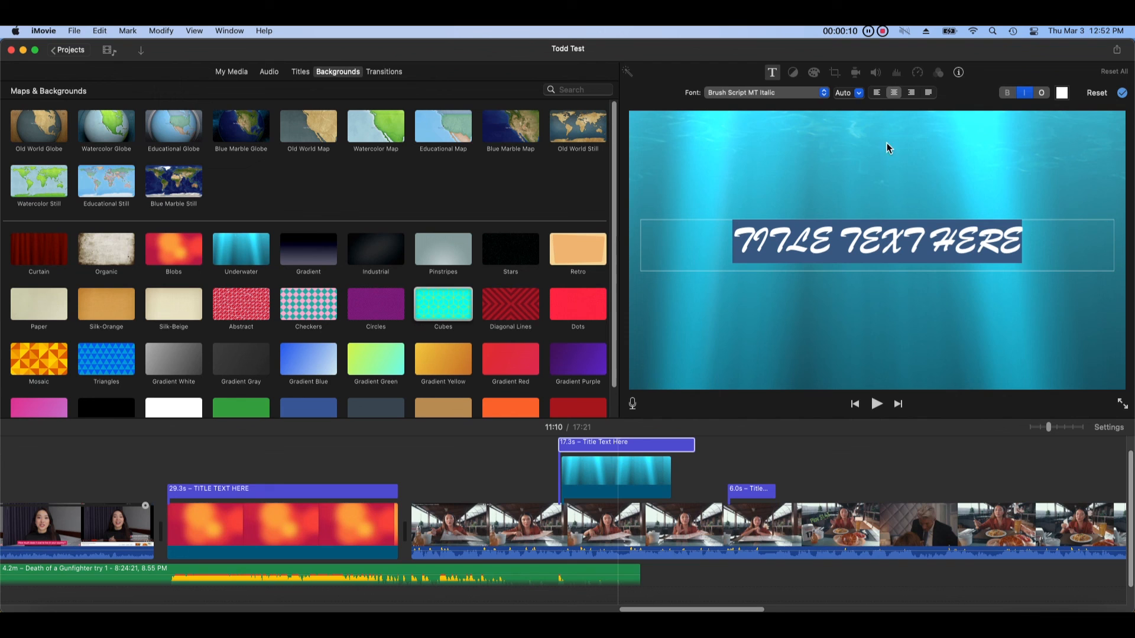
pyautogui.click(878, 93)
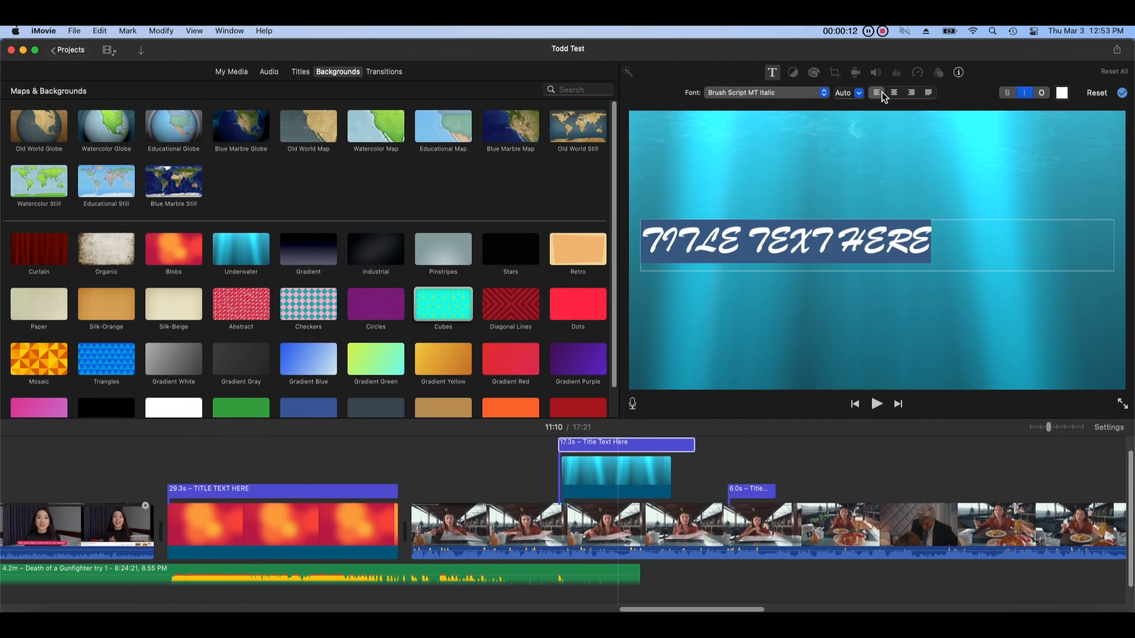
pyautogui.click(894, 93)
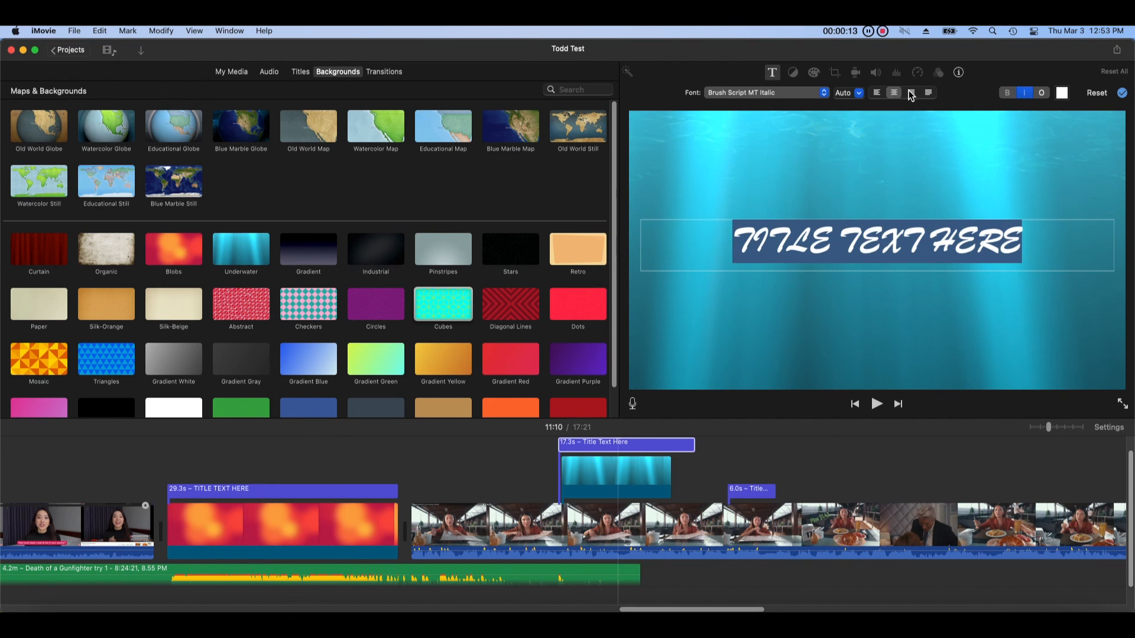
pyautogui.click(1008, 94)
pyautogui.click(712, 448)
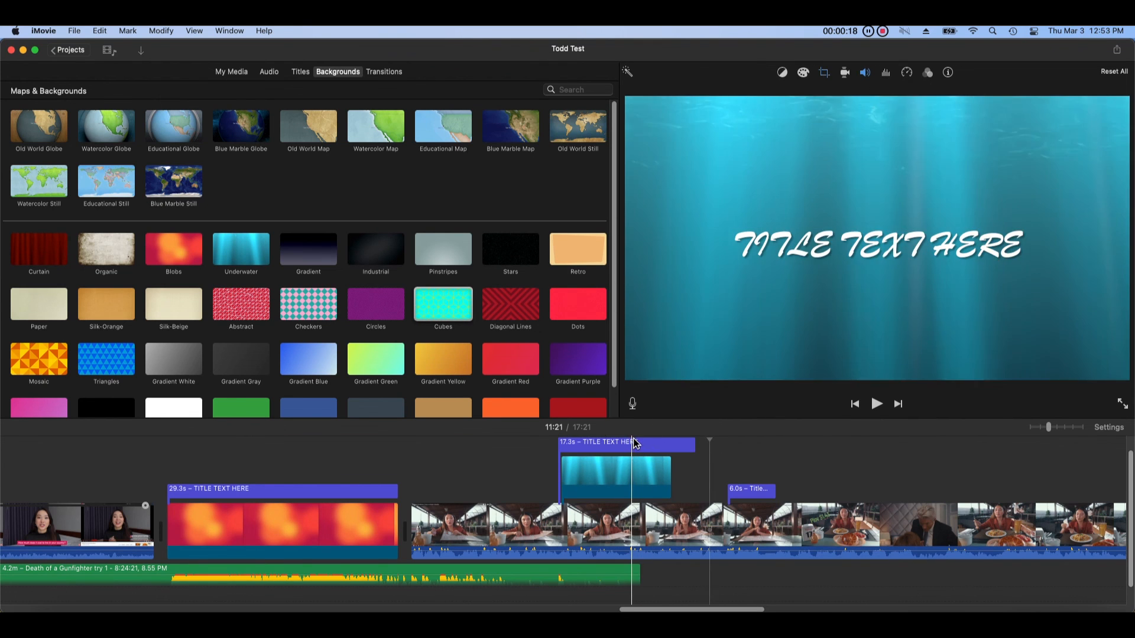
# Colour the text of the 17.3-second title Green from the Apple colour palette
pyautogui.click(634, 444)
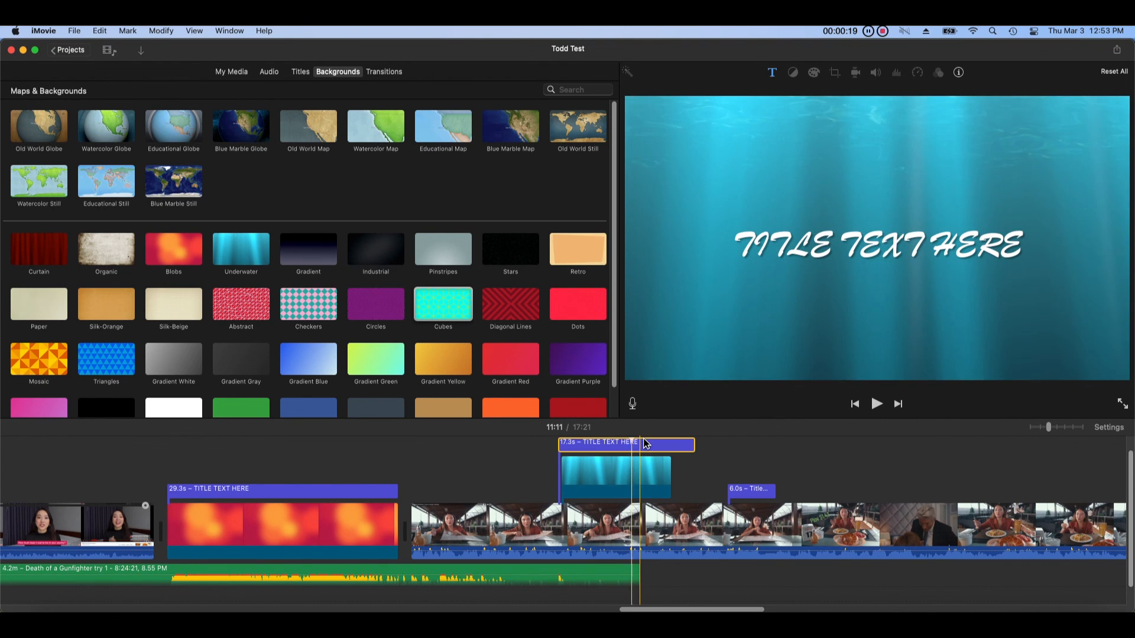
pyautogui.click(773, 73)
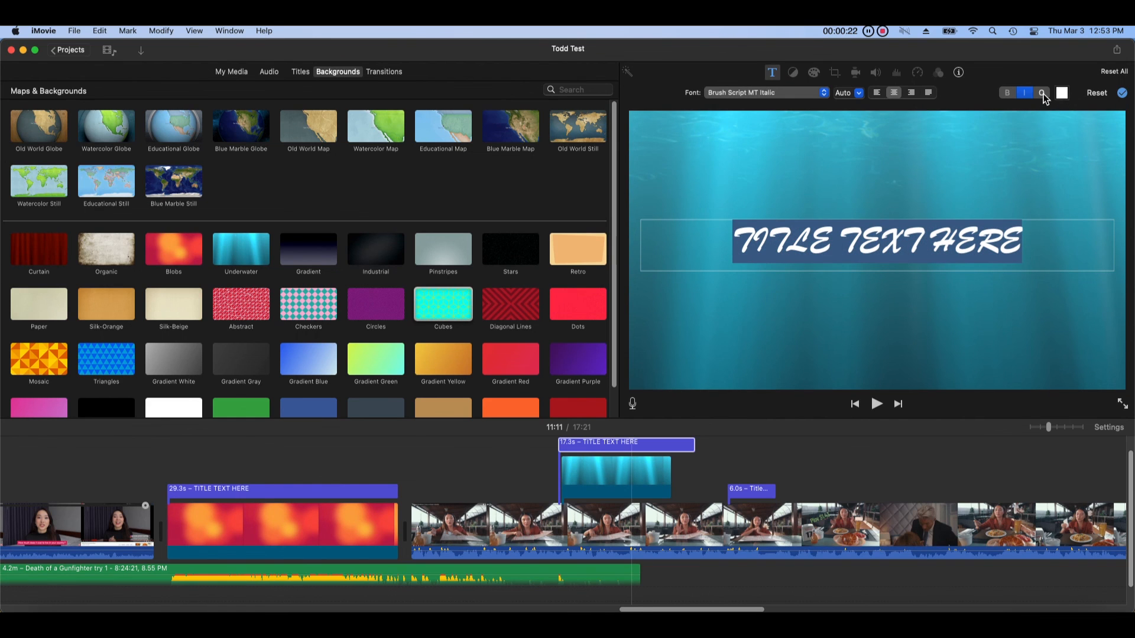
pyautogui.click(1006, 96)
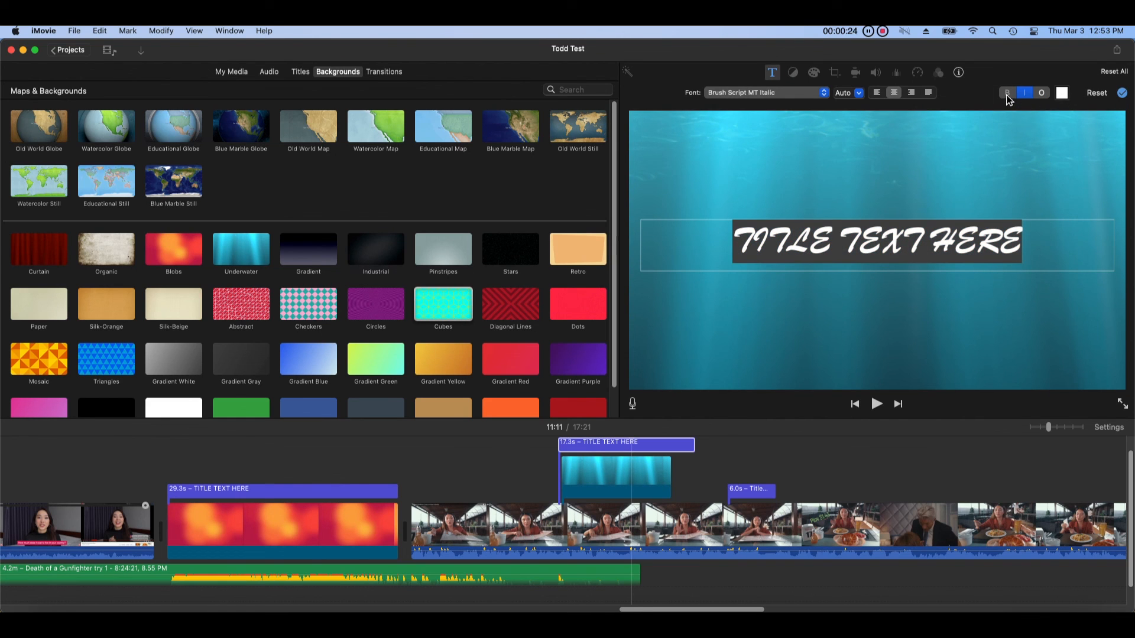
pyautogui.click(1062, 96)
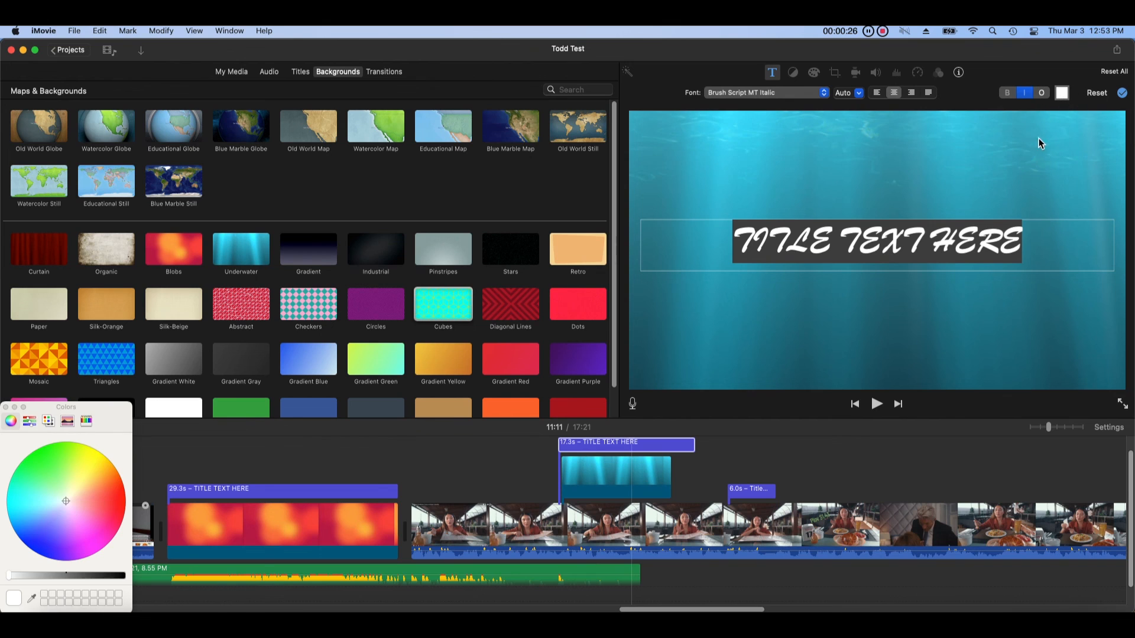
pyautogui.click(47, 423)
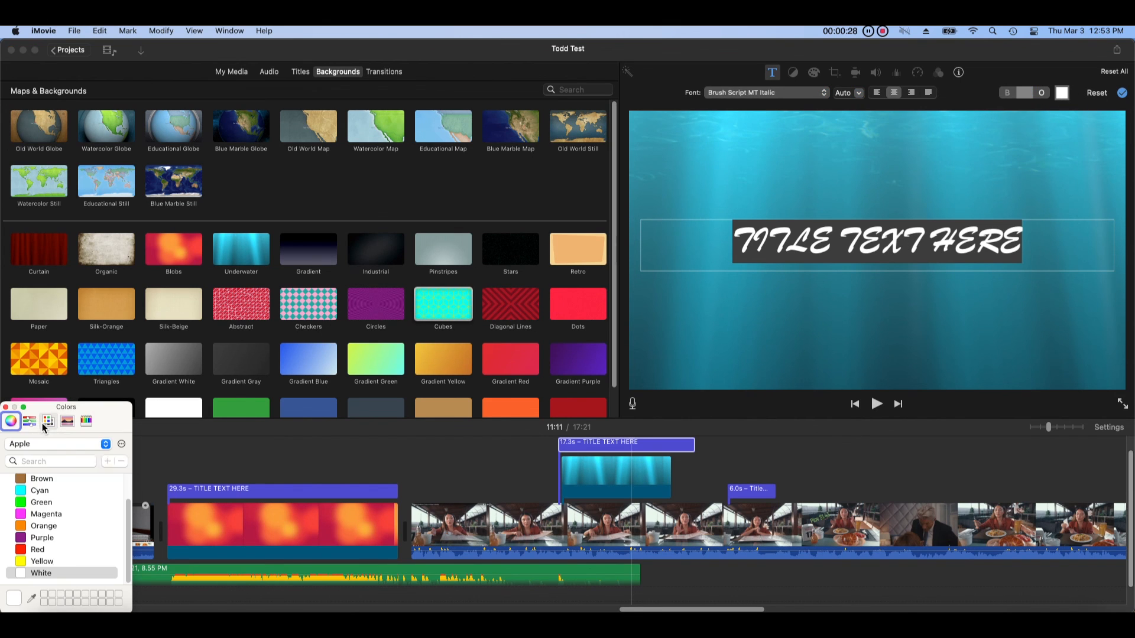
pyautogui.click(36, 505)
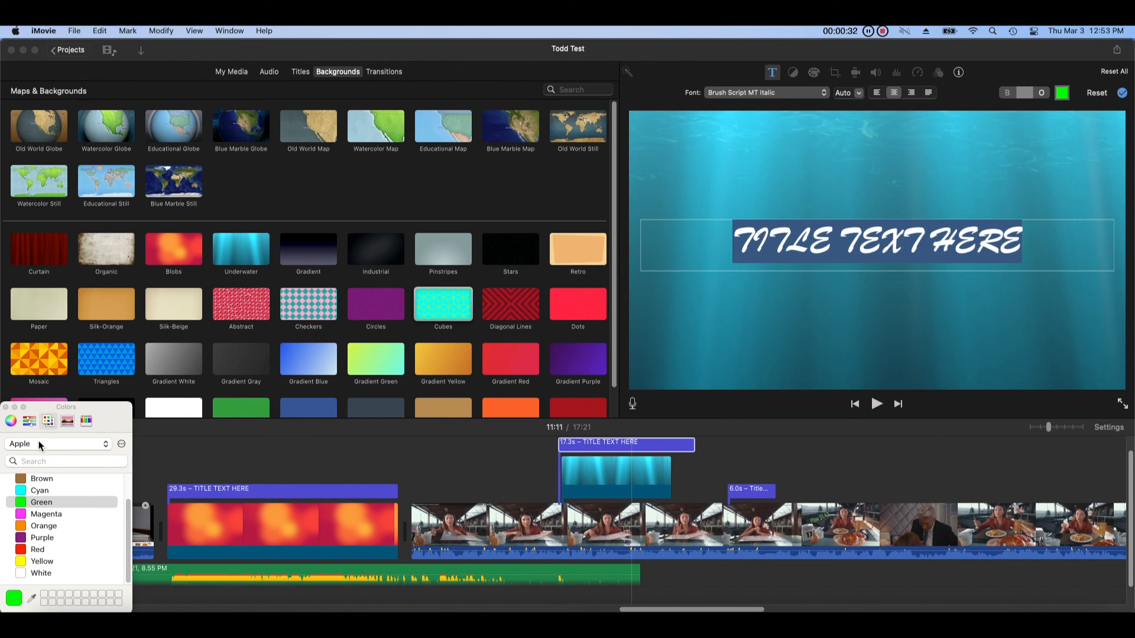
pyautogui.click(706, 455)
pyautogui.click(683, 451)
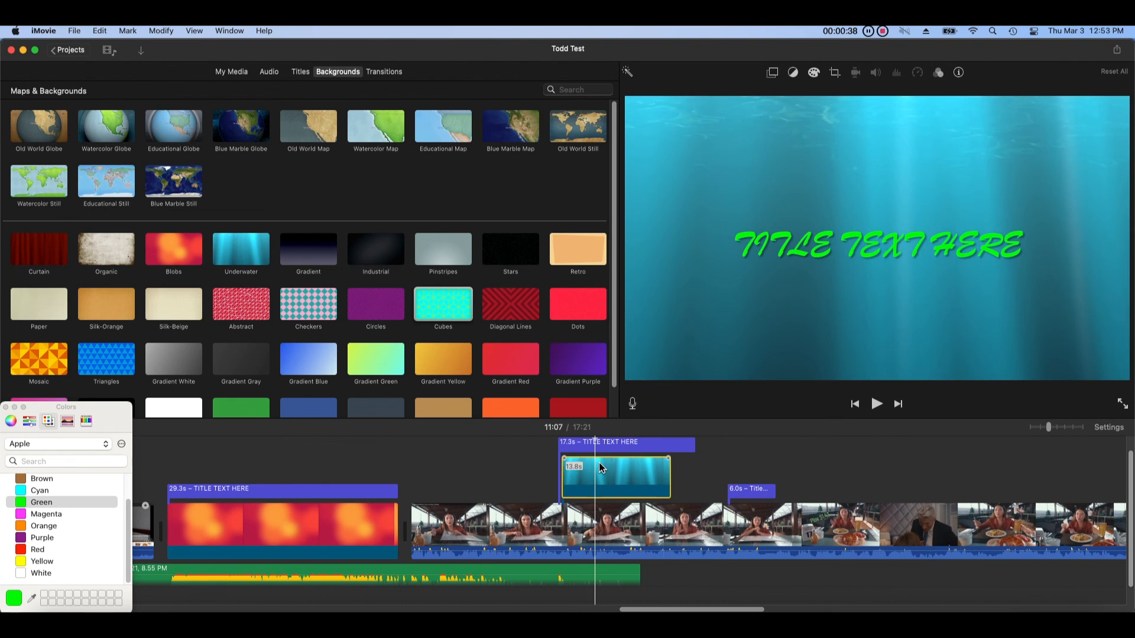
pyautogui.click(599, 463)
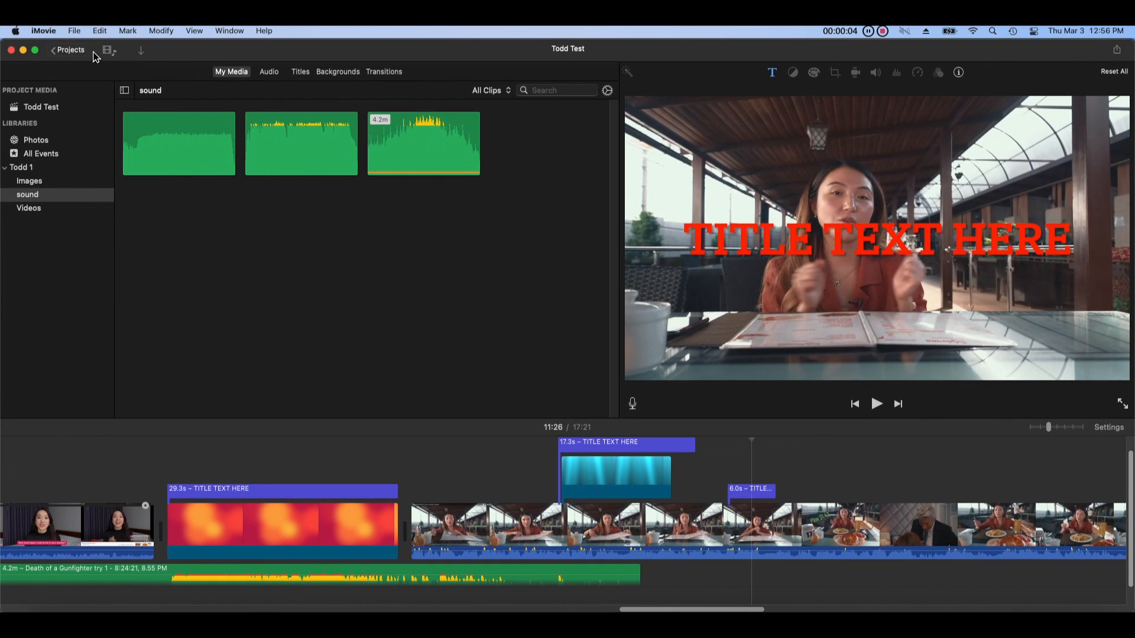
# Place the playhead near the start of the Blobs background and open the settings for sharing the movie as a file
pyautogui.click(177, 442)
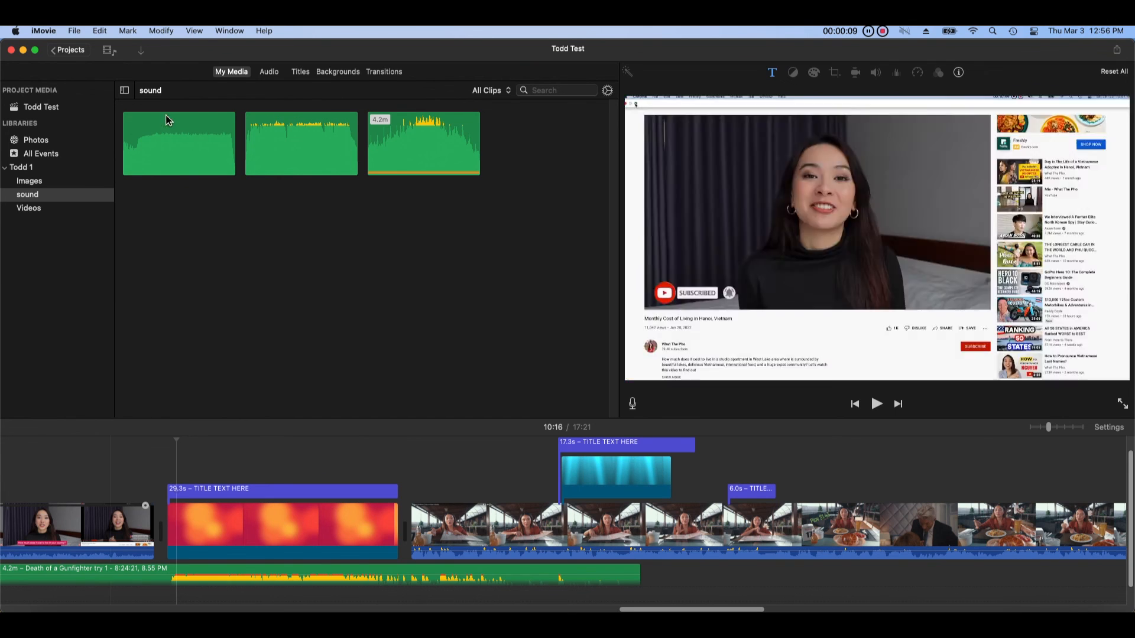
pyautogui.click(74, 32)
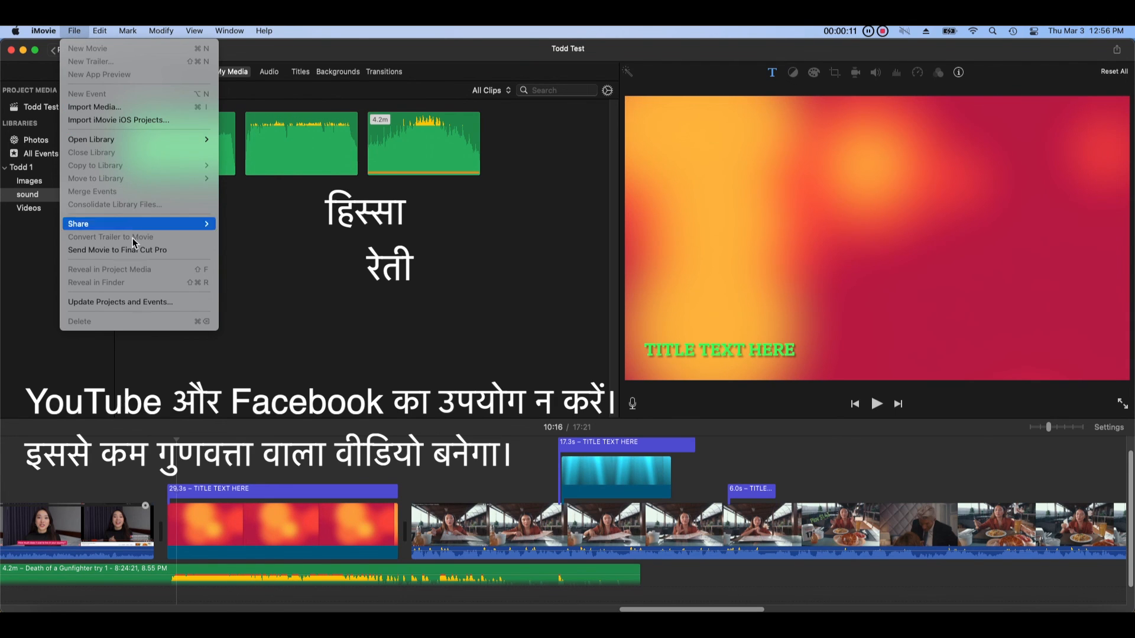
pyautogui.moveTo(156, 224)
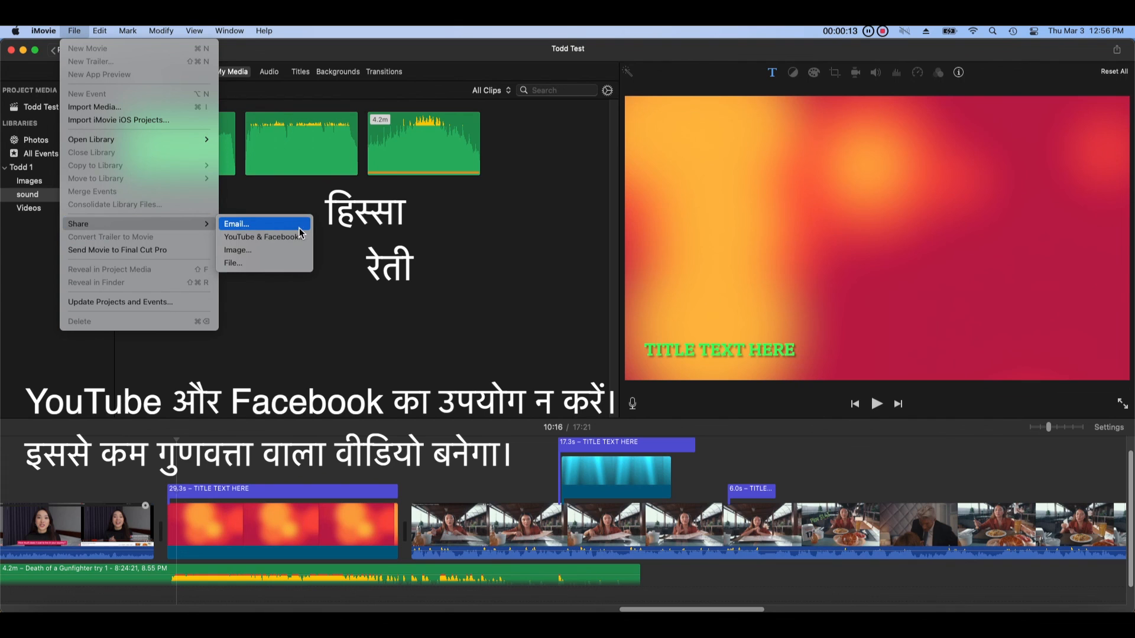
pyautogui.click(304, 270)
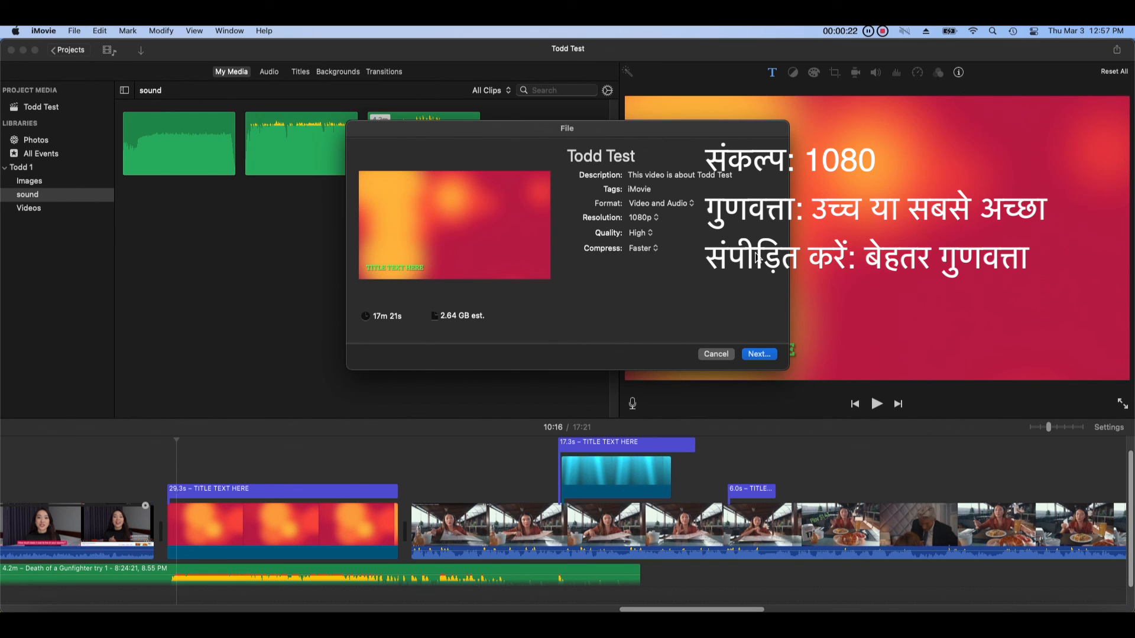
# Configure the file export with 1080p resolution, High quality and Better Quality compression
pyautogui.click(656, 218)
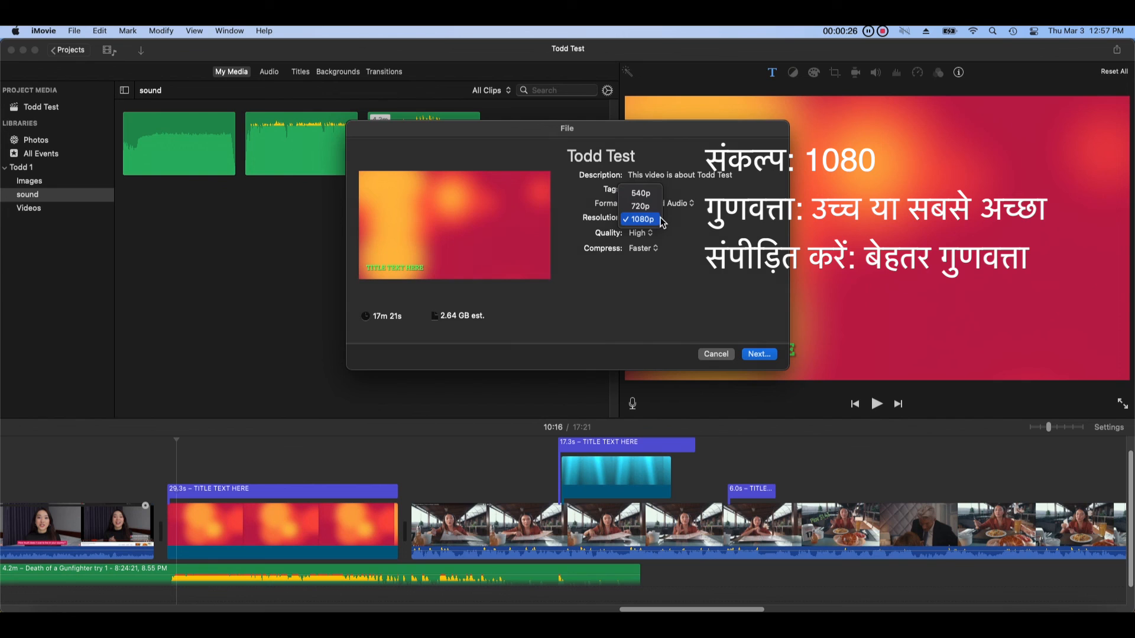
pyautogui.click(685, 228)
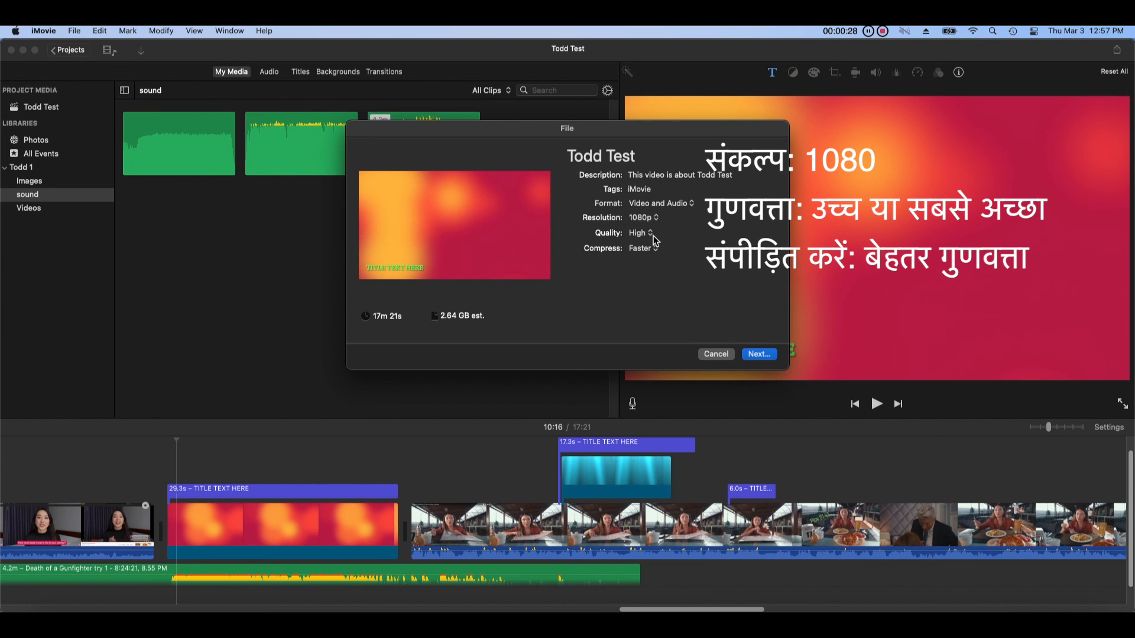
pyautogui.click(652, 235)
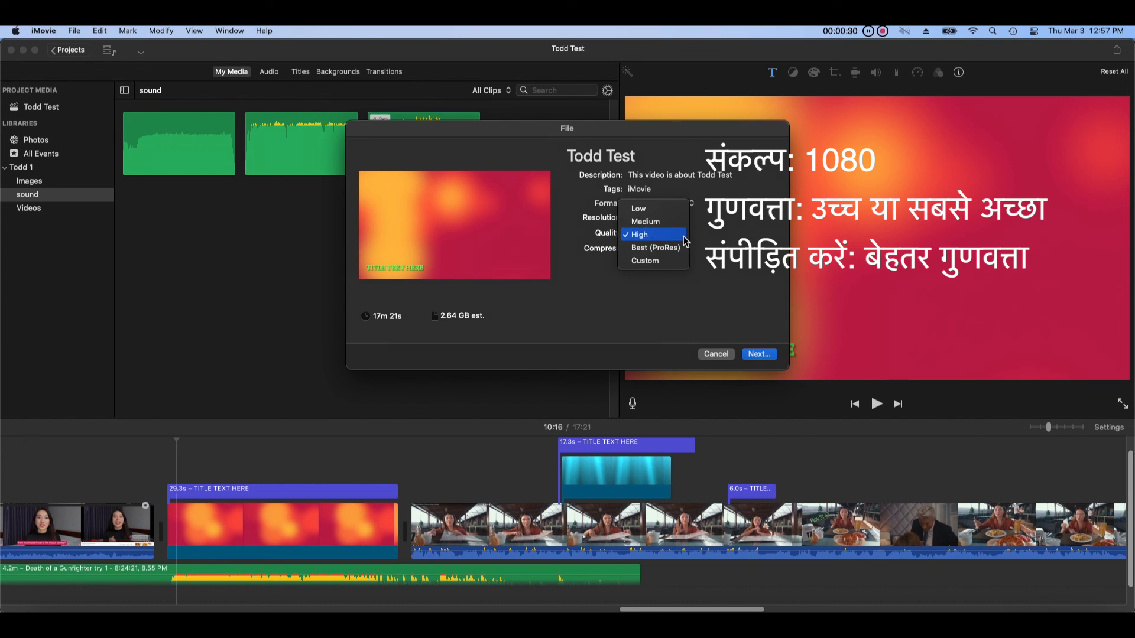
pyautogui.click(685, 240)
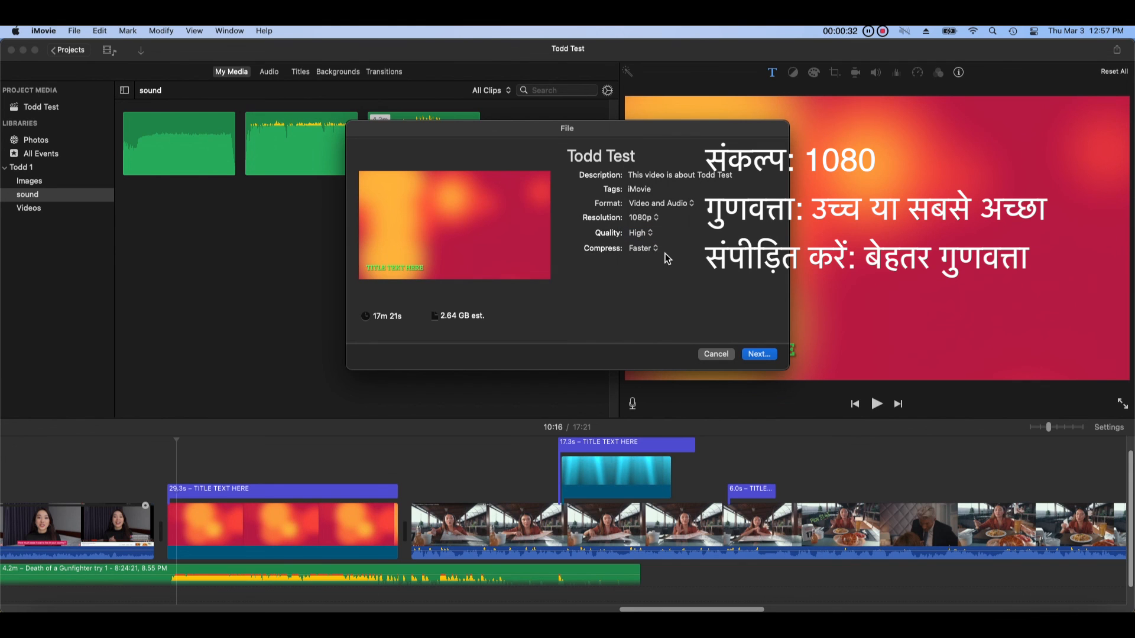
pyautogui.click(659, 256)
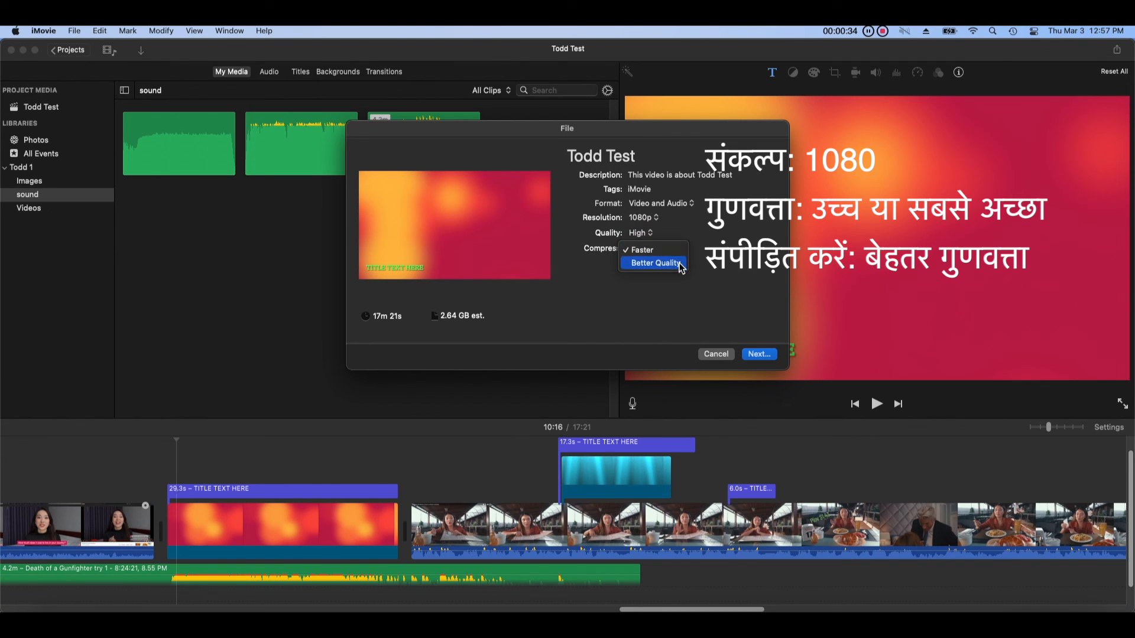
pyautogui.click(682, 269)
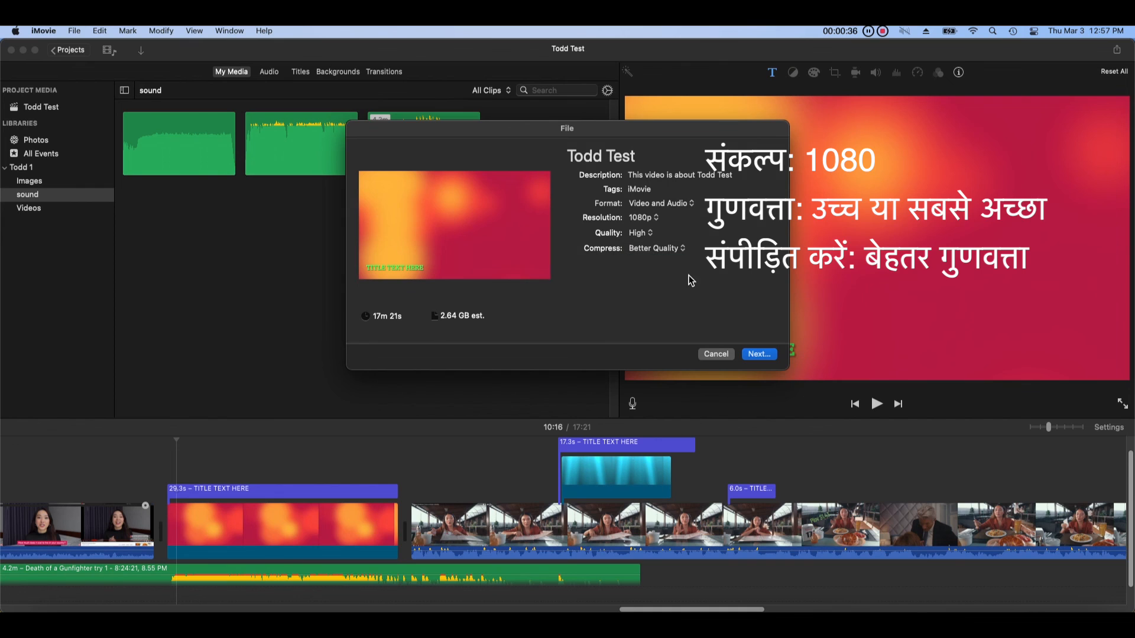
# Save the exported movie as Todd Test in the Downloads folder and check the export progress
pyautogui.click(752, 355)
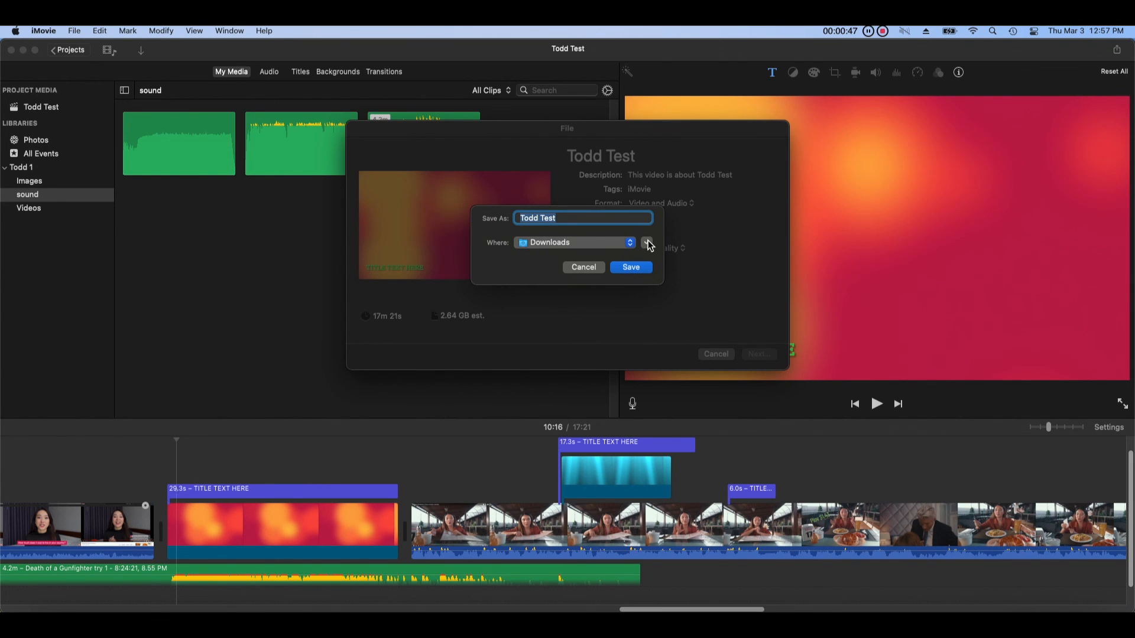
pyautogui.click(649, 270)
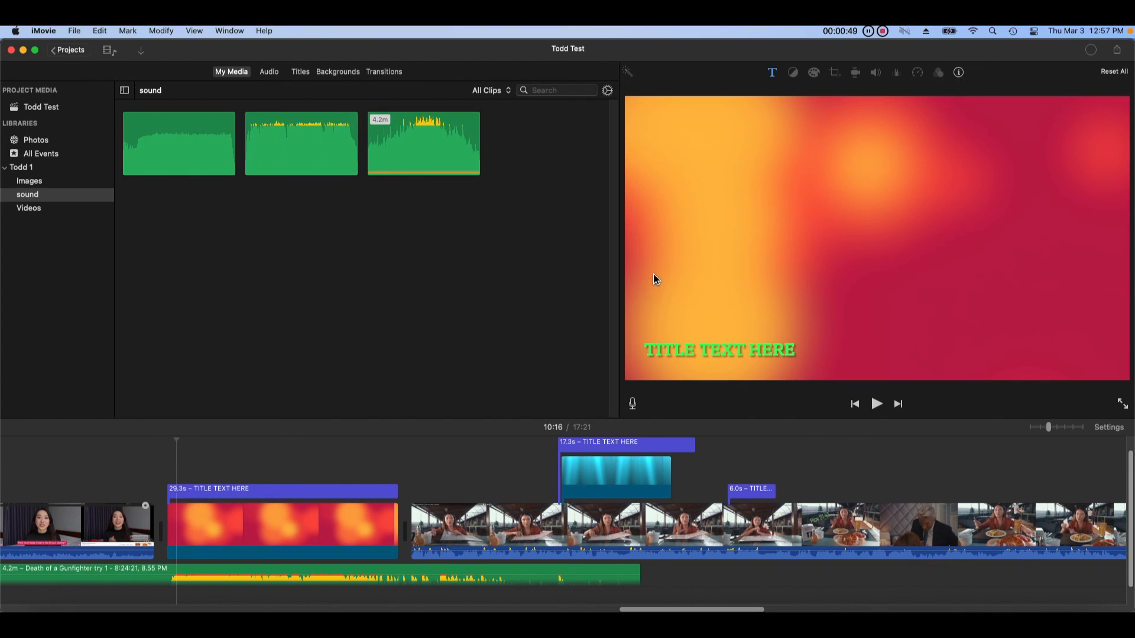
pyautogui.click(1100, 58)
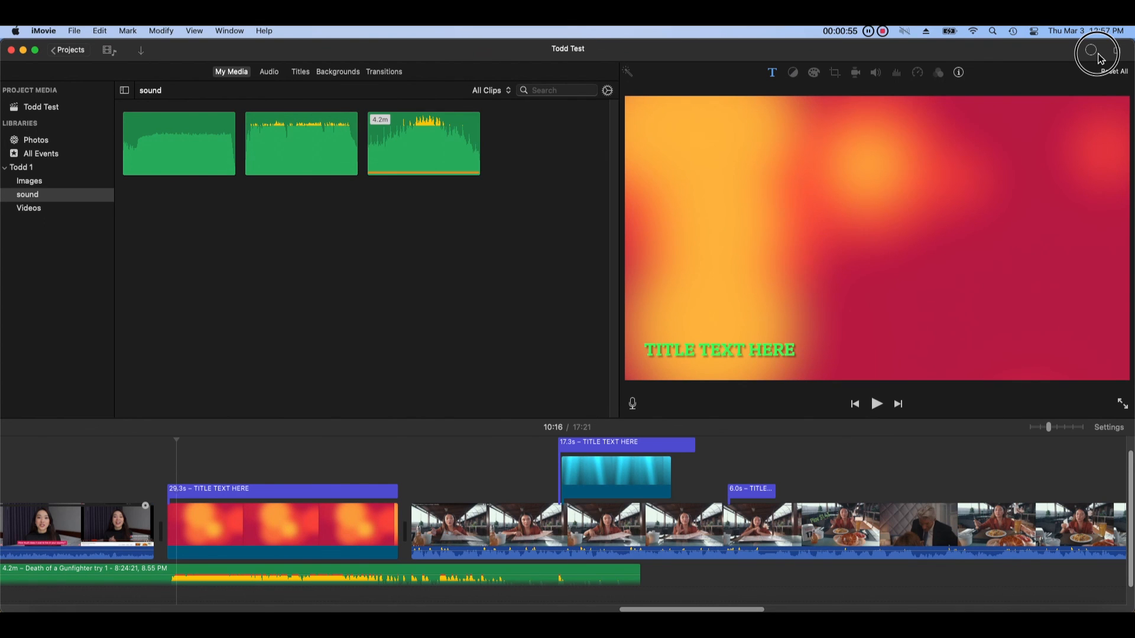